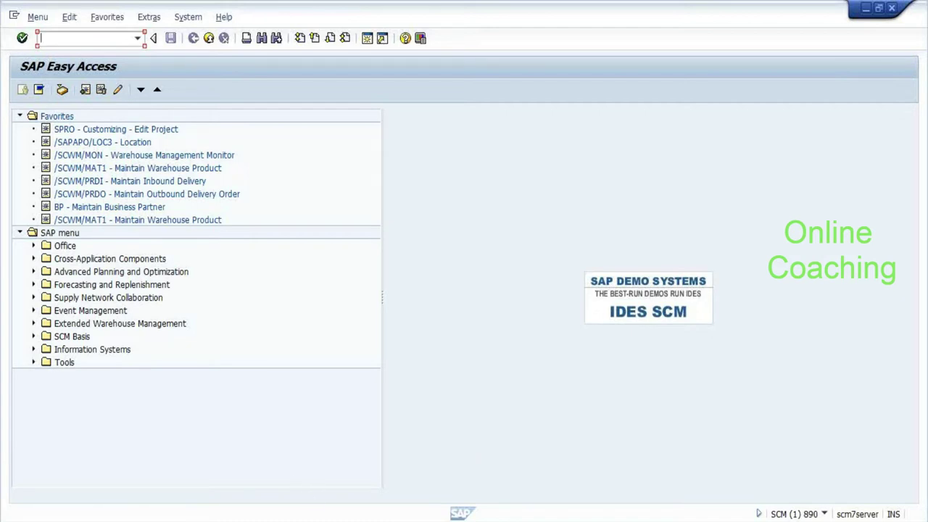
Switch to the EWM Excel workbook and examine the warehouse order example in rows 10 to 13 of Sheet1.
key(alt+Tab)
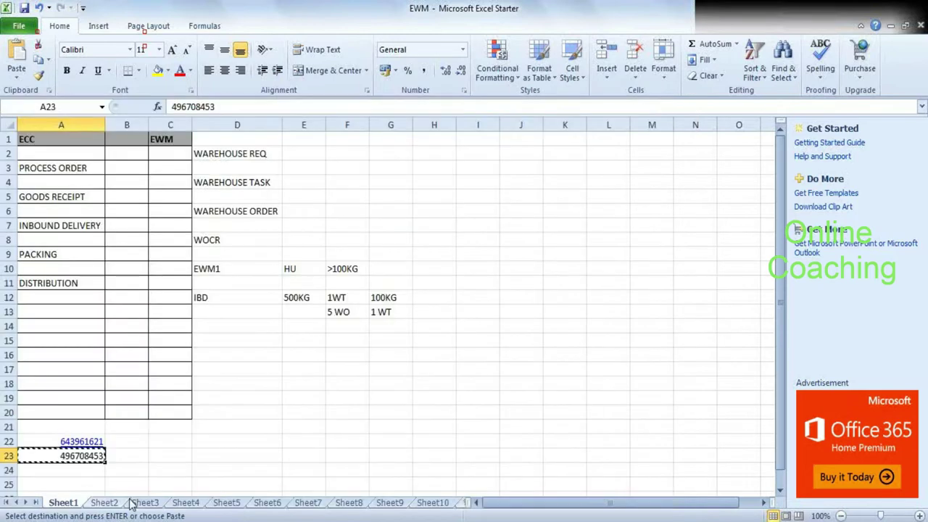
double_click(304, 412)
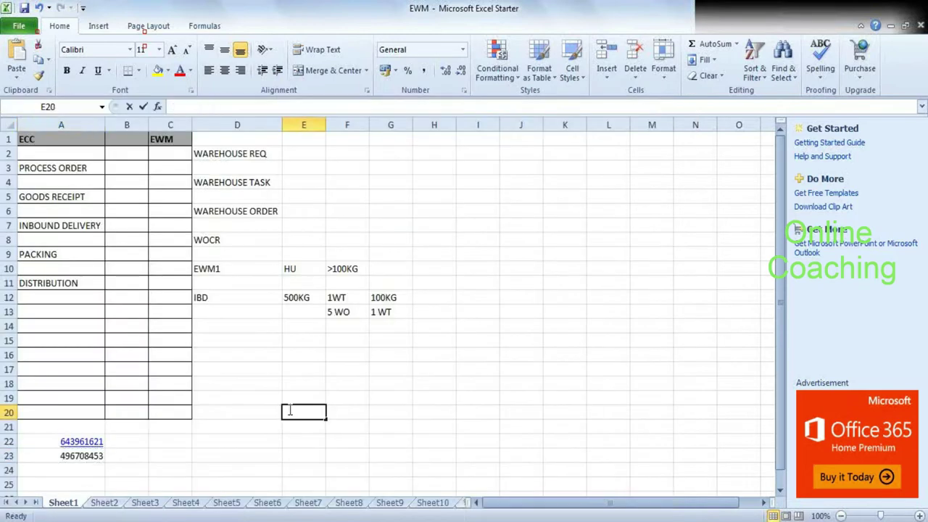
click(442, 299)
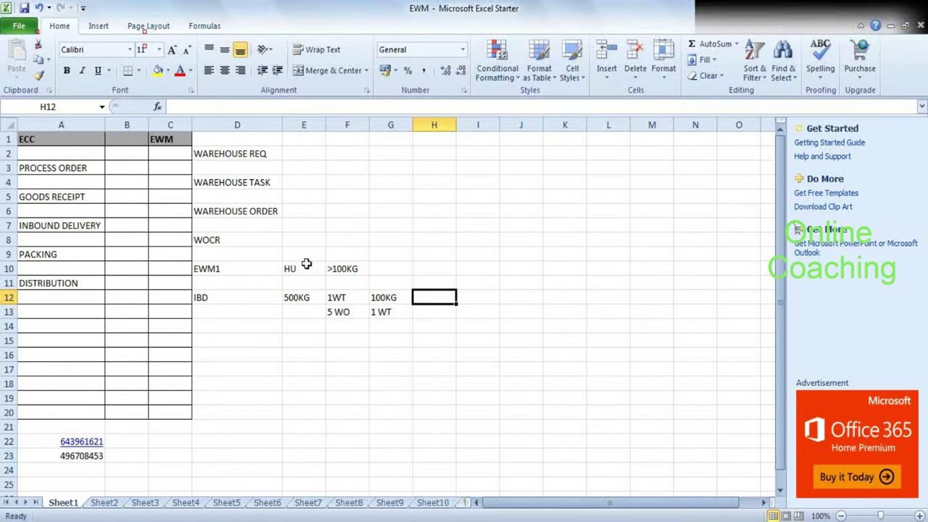
drag(289, 299, 427, 309)
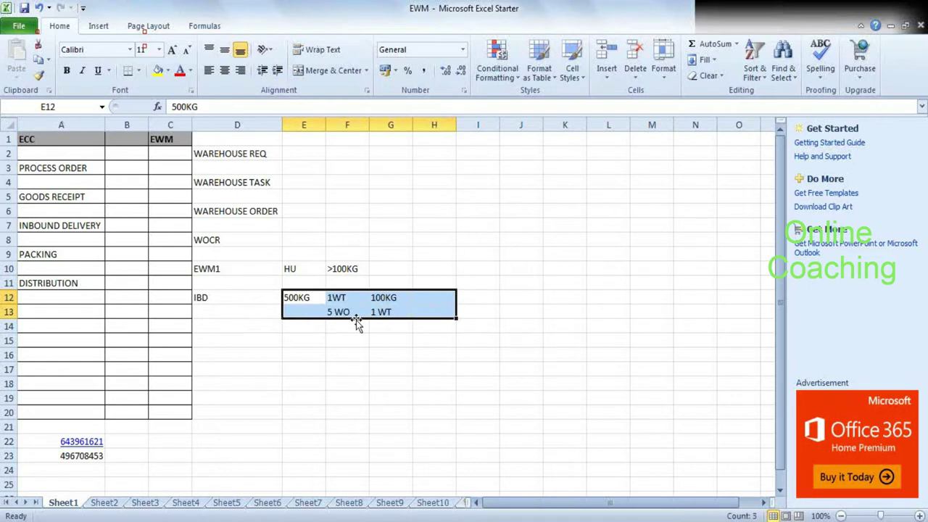
click(302, 297)
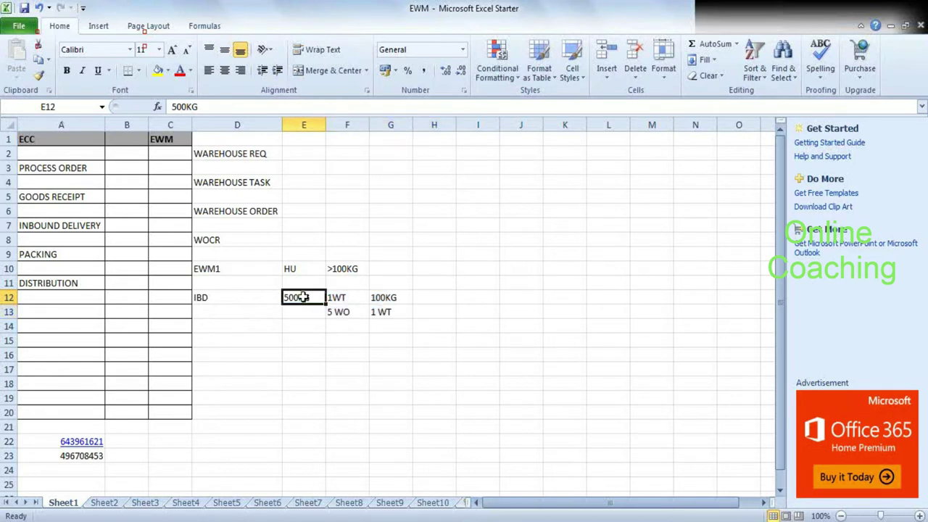
click(354, 268)
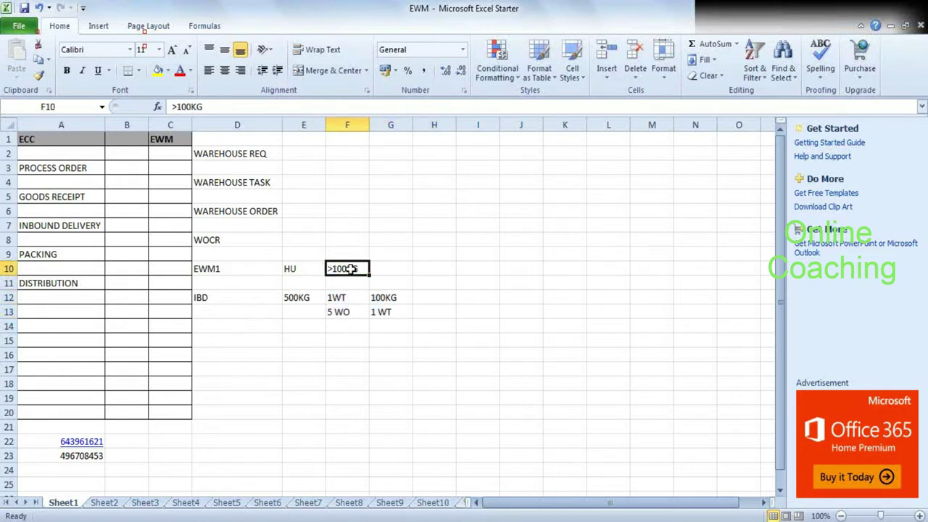
drag(341, 298, 402, 300)
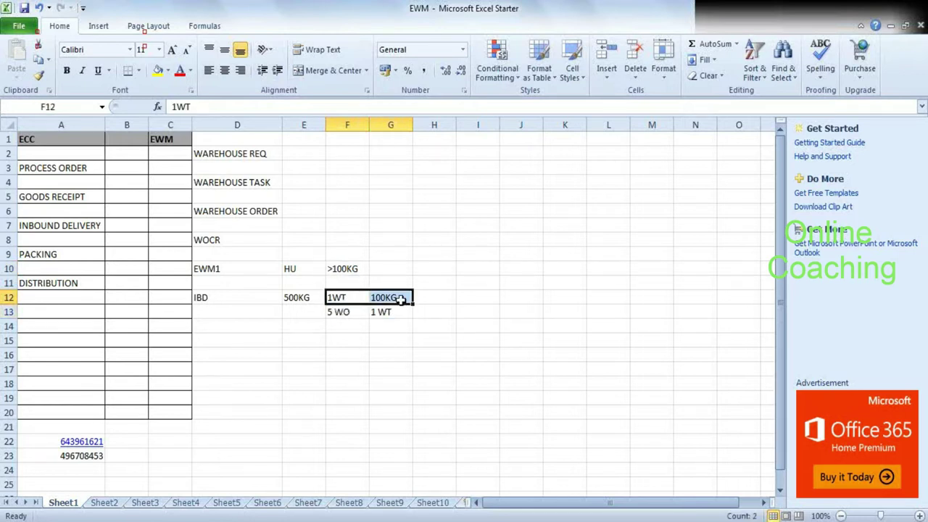
click(333, 313)
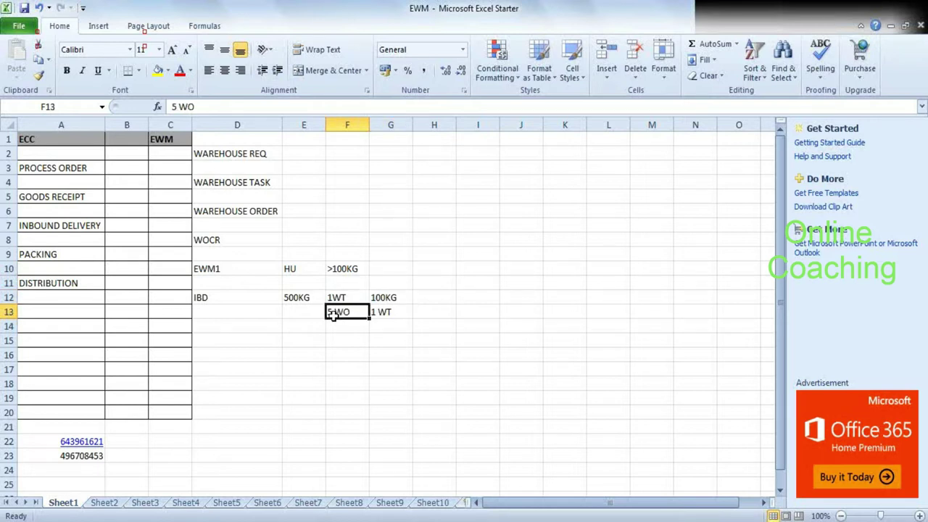
click(389, 312)
key(alt+Tab)
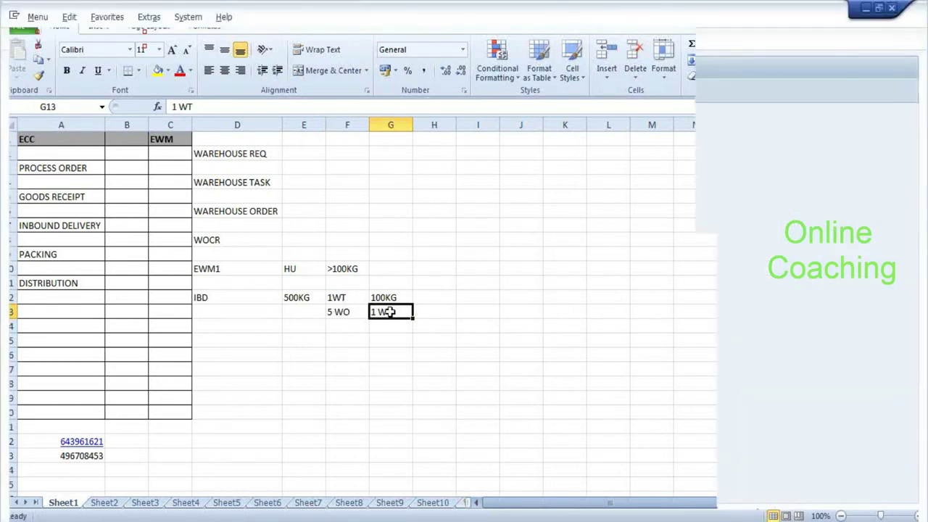
click(362, 326)
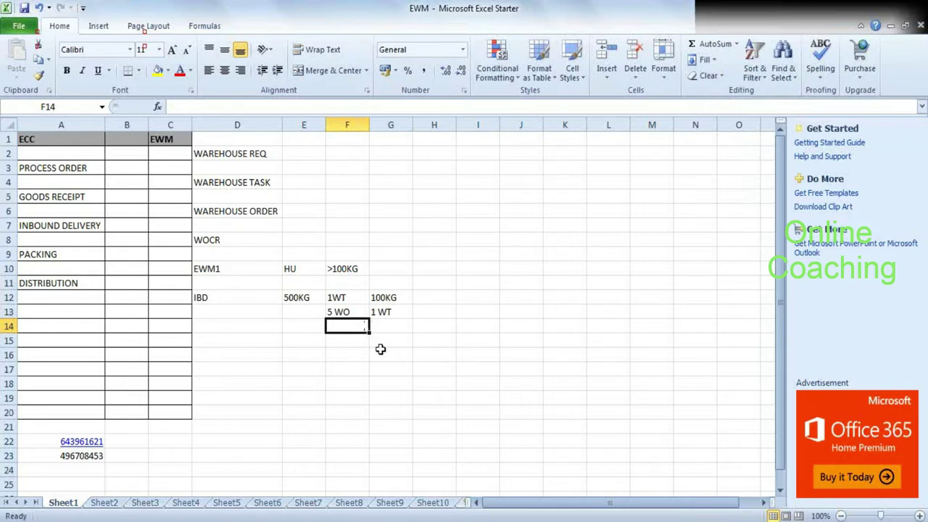
click(404, 396)
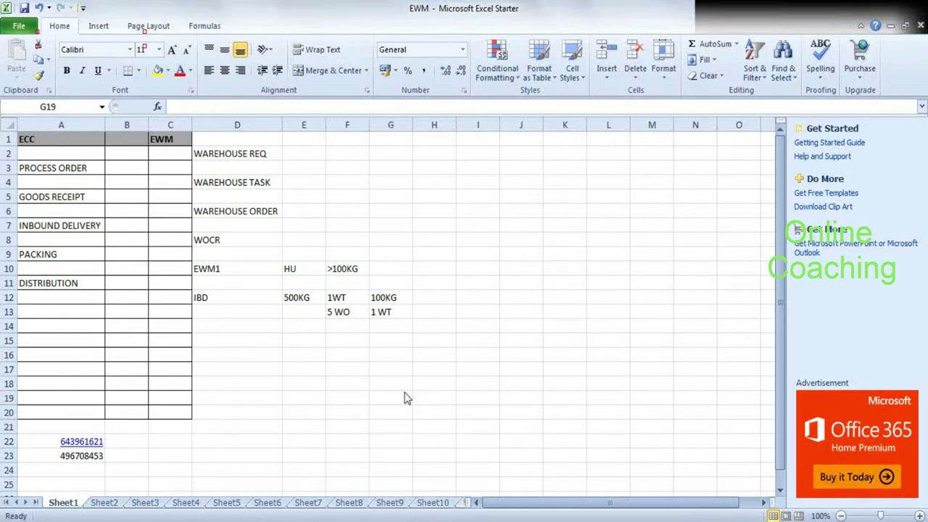
Switch back to SAP Easy Access, run transaction /nspro and display the SAP Implementation Guide.
key(alt+Tab)
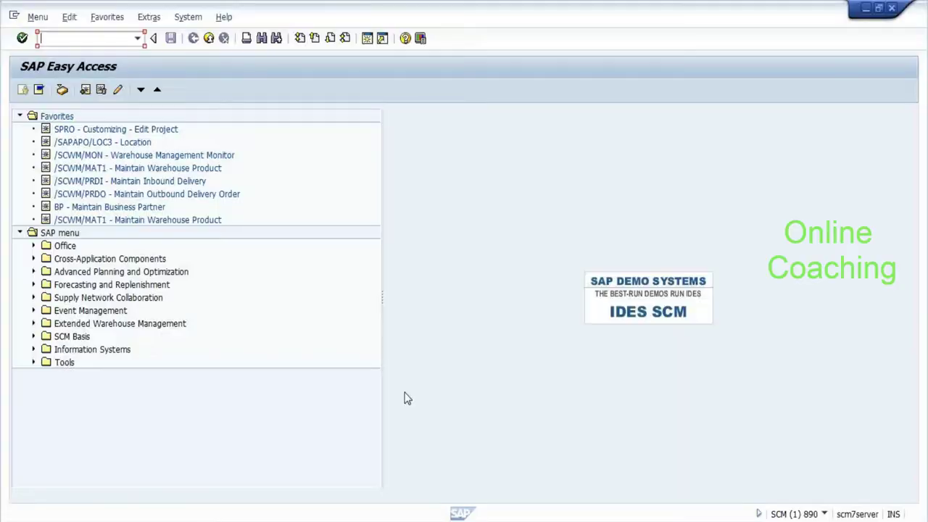
text(/n/s)
key(BackSpace)
key(BackSpace)
text(spro)
key(Return)
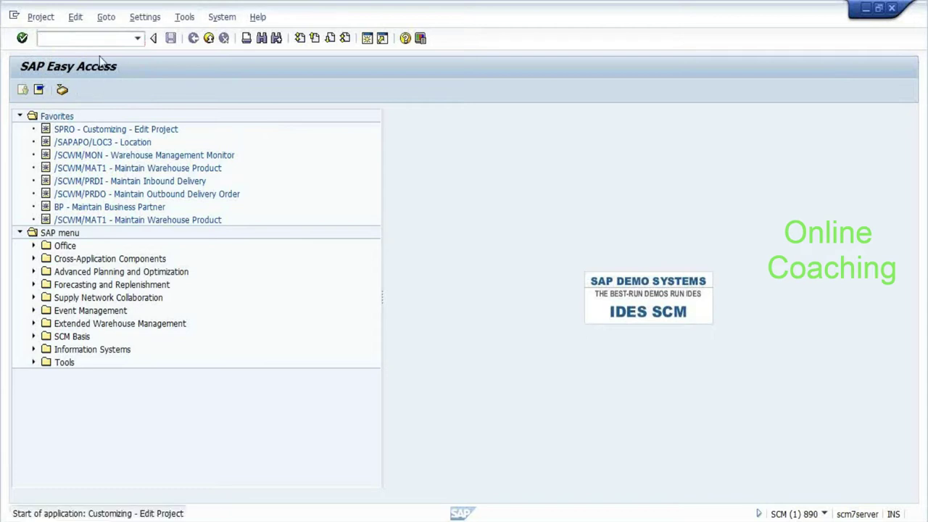
click(28, 91)
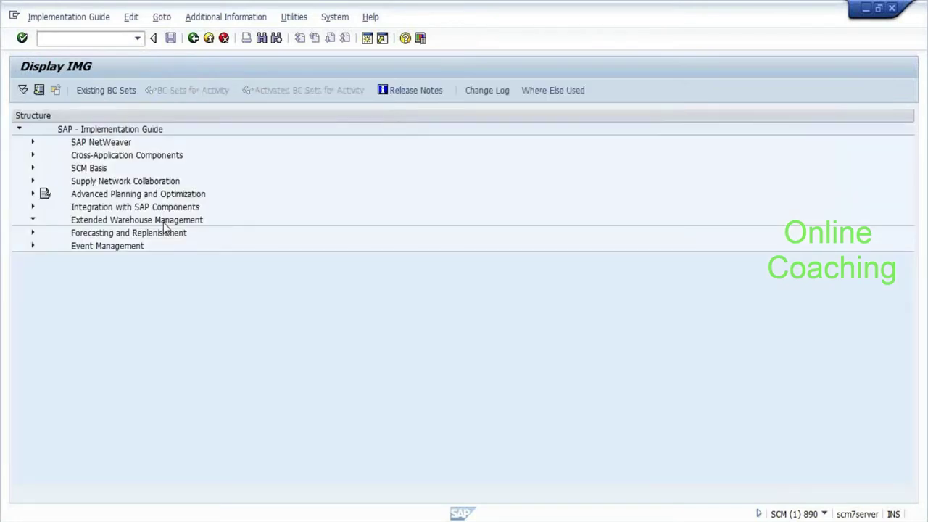
Expand Extended Warehouse Management and its Cross-Process Settings in the Implementation Guide.
key(Down)
key(Down)
key(Down)
key(Down)
key(Down)
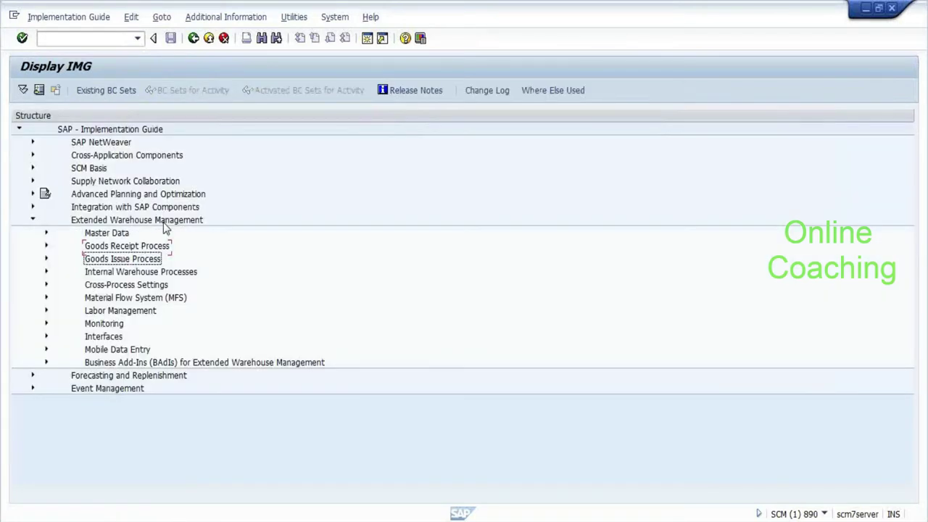
key(Right)
Expand the Warehouse Order node under Cross-Process Settings.
key(Down)
key(Down)
key(Down)
key(Down)
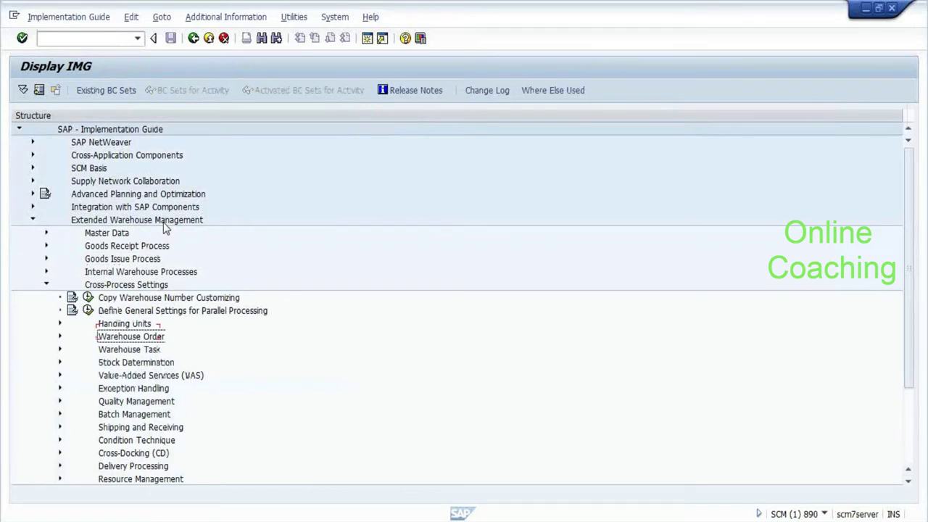
key(Down)
key(Right)
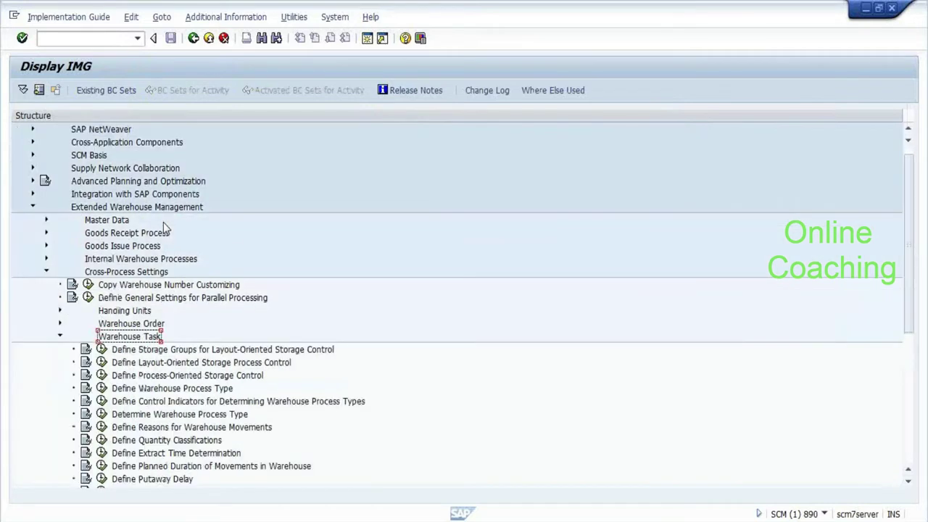
key(Up)
key(Right)
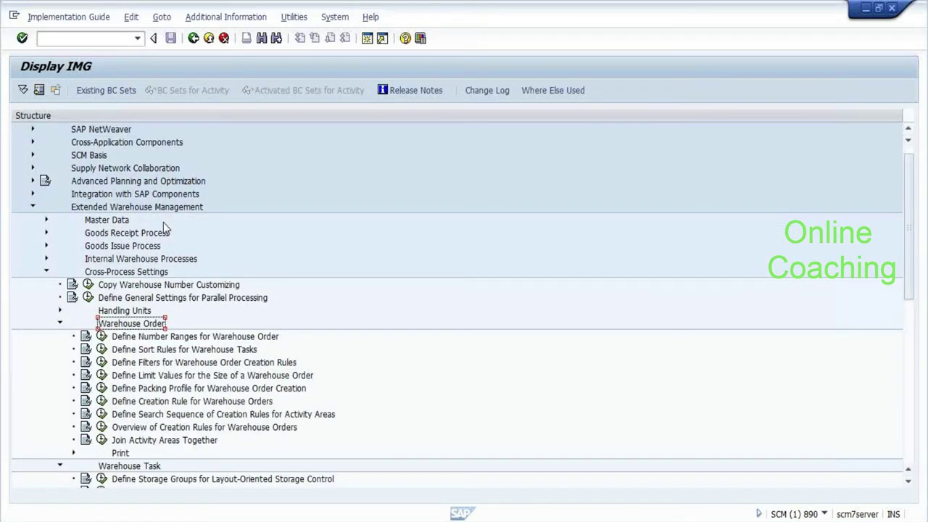
Collapse the Warehouse Task node below the Warehouse Order activities.
key(Down)
key(Down)
key(Down)
key(Down)
key(Down)
key(Down)
key(Down)
key(Down)
key(Down)
key(Down)
key(Down)
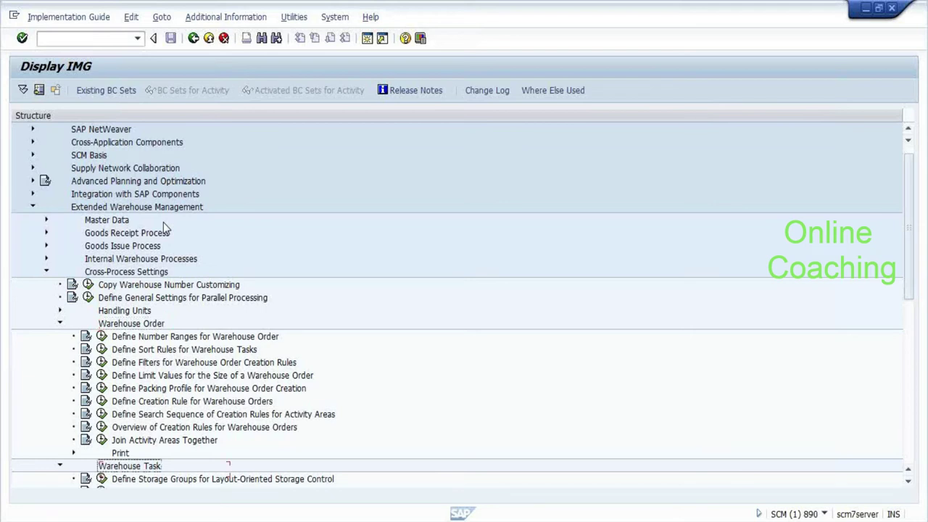
key(Left)
Read the documentation of the activity Define Sort Rules for Warehouse Tasks and return to the Implementation Guide.
key(Up)
key(Up)
key(Up)
key(Up)
key(Up)
key(Up)
key(Up)
key(Up)
key(Up)
key(Up)
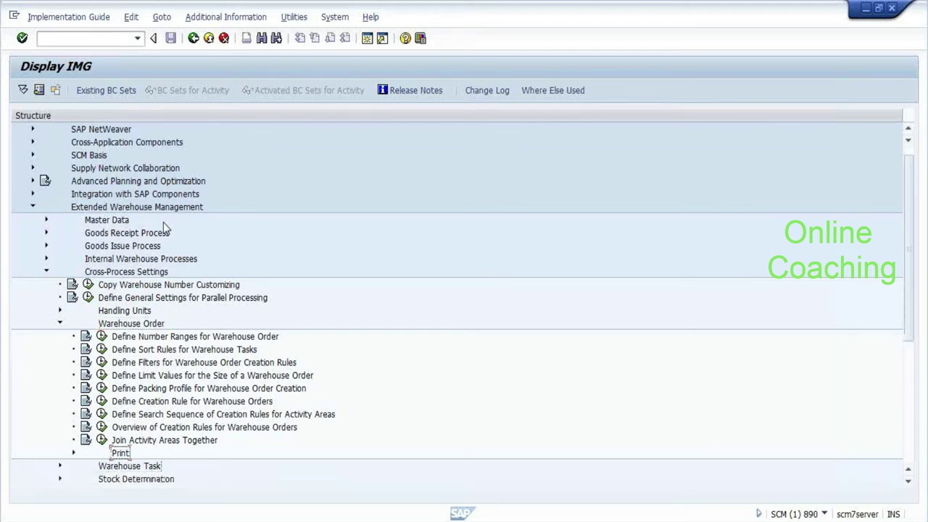
key(Down)
key(Left)
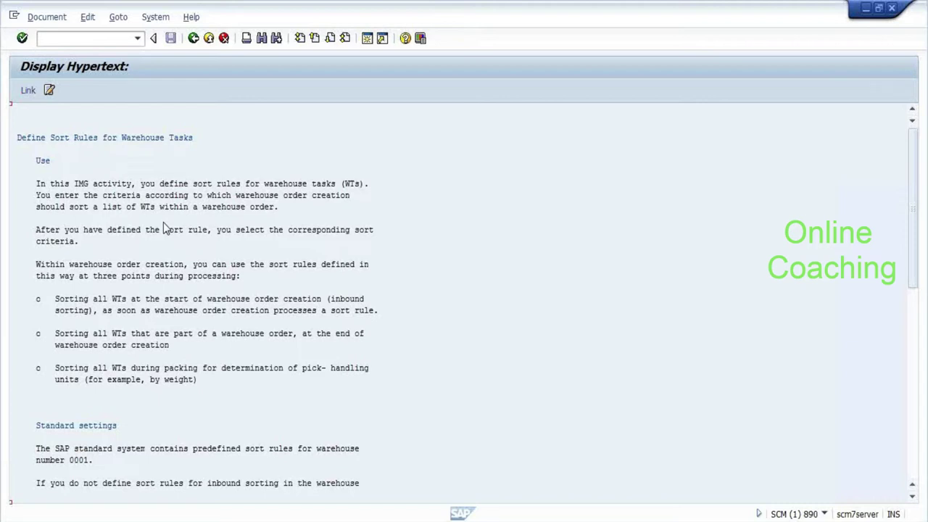
key(F3)
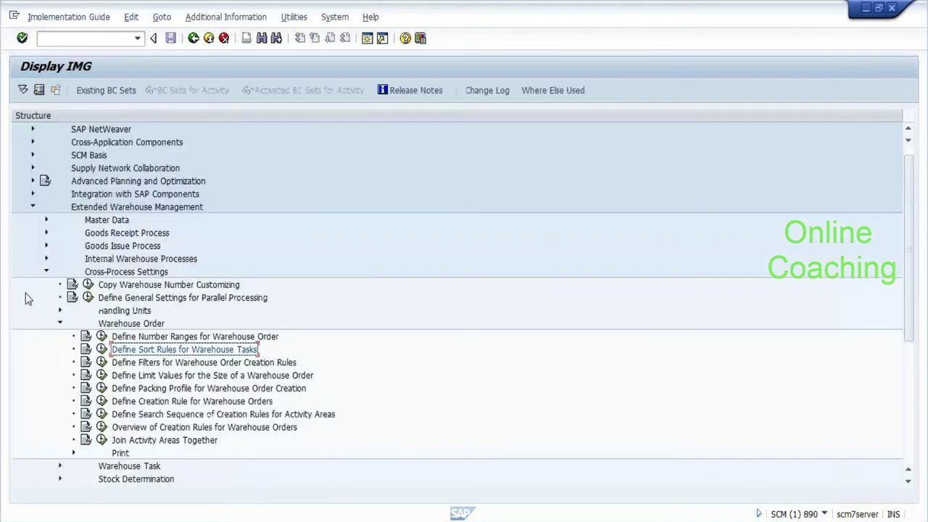
Execute Define Sort Rules for Warehouse Tasks, view its Define Sort Fields table and return to the activity selection.
key(F8)
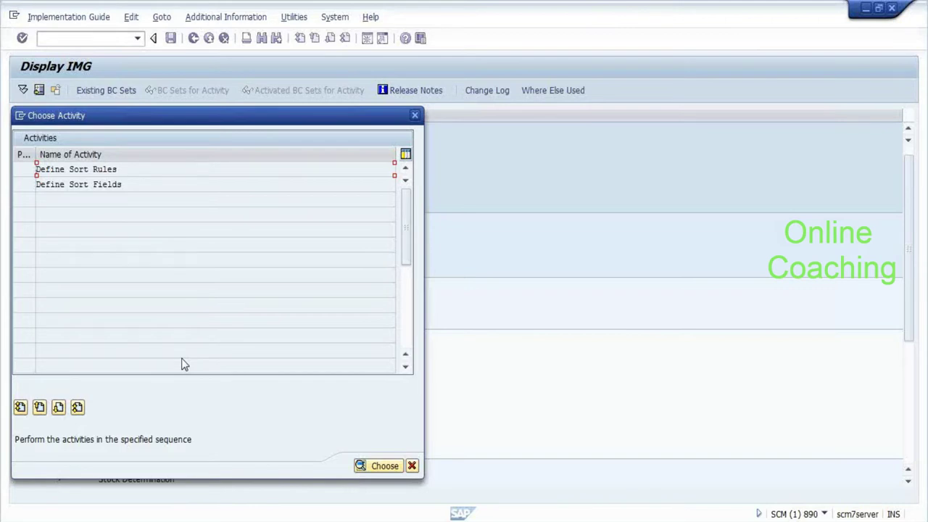
double_click(124, 184)
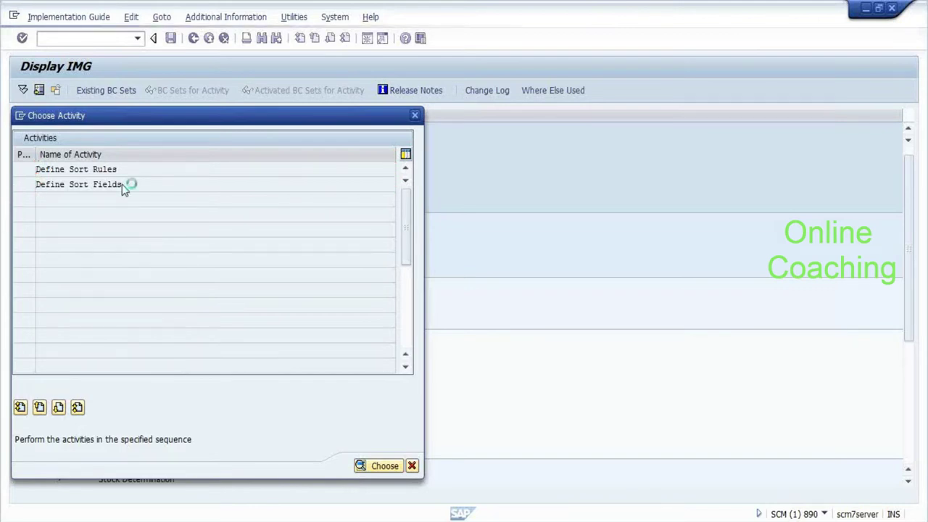
key(Tab)
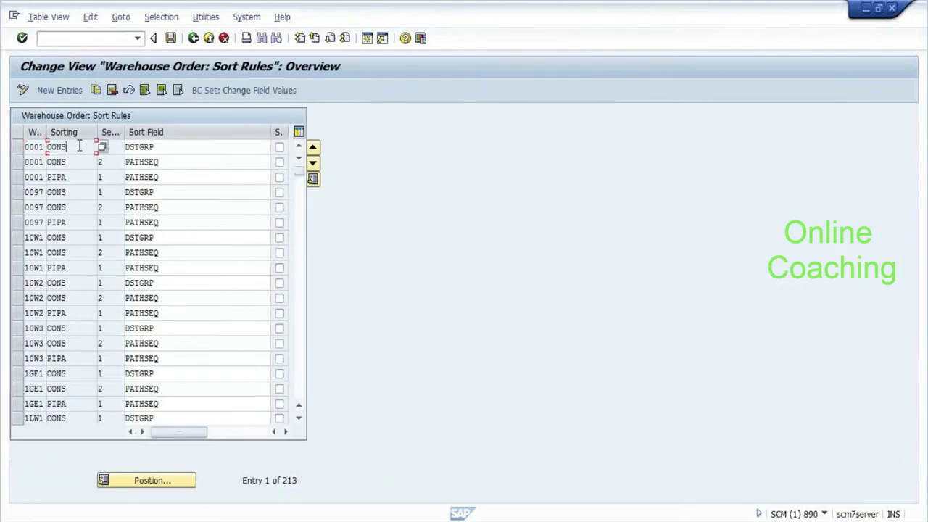
click(192, 40)
Open Define Sort Rules, review the CONS and PIPA rules of warehouse 0001 and go back to the activity selection.
double_click(93, 173)
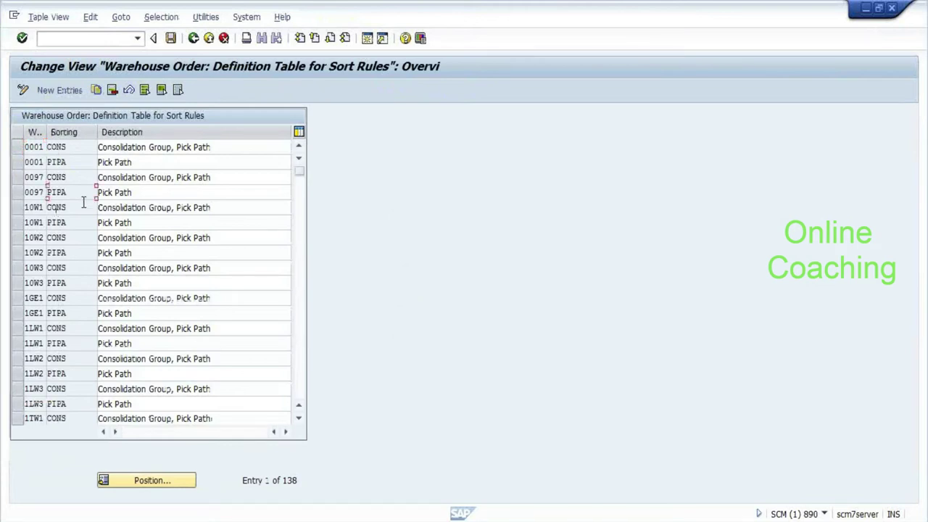
click(75, 183)
click(80, 160)
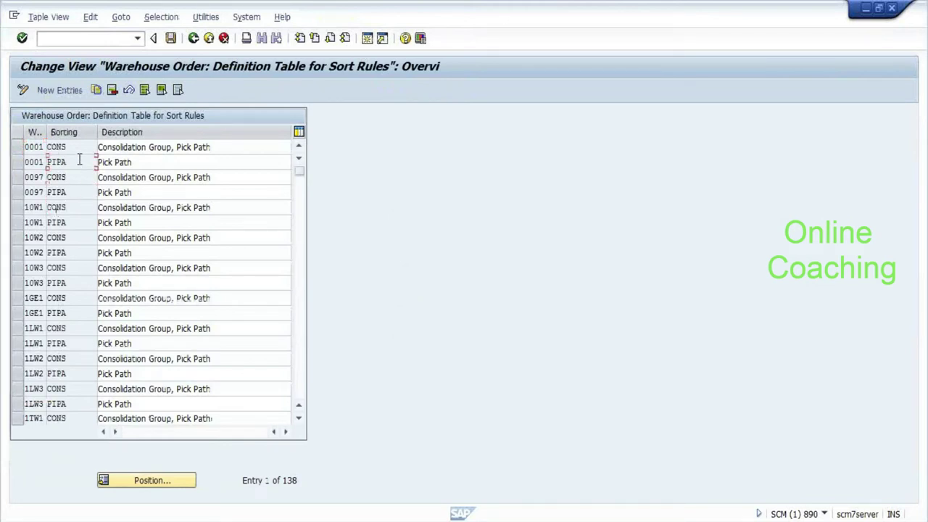
click(145, 147)
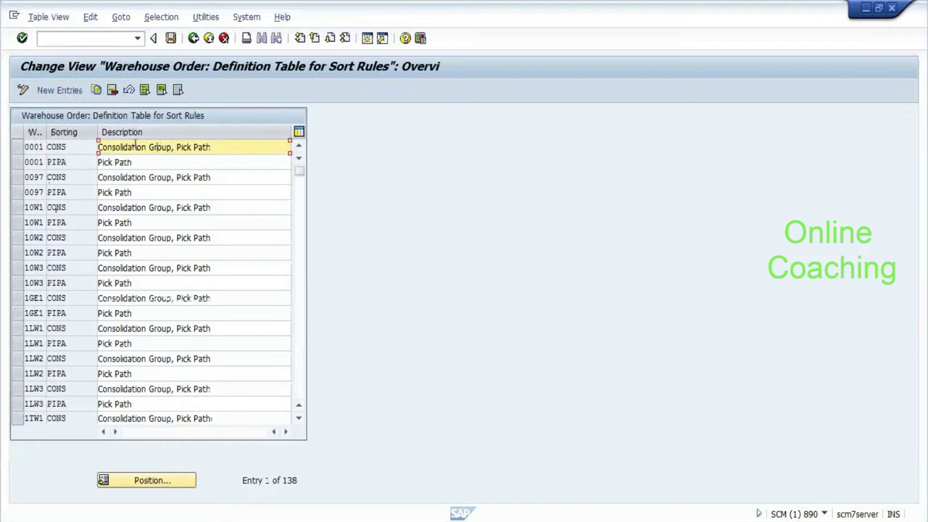
click(193, 39)
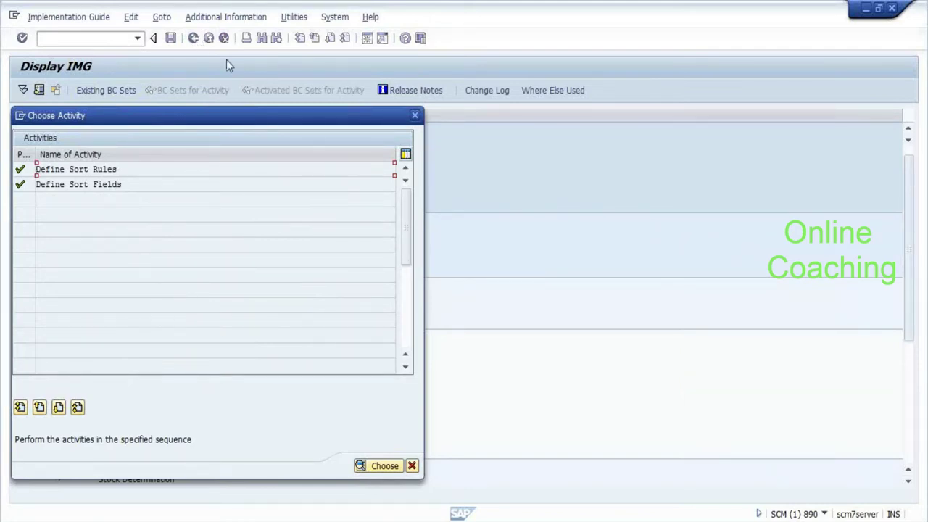
Open Define Sort Fields and look up the possible sort rules for the PIPA entry of warehouse 0001.
click(92, 187)
double_click(92, 187)
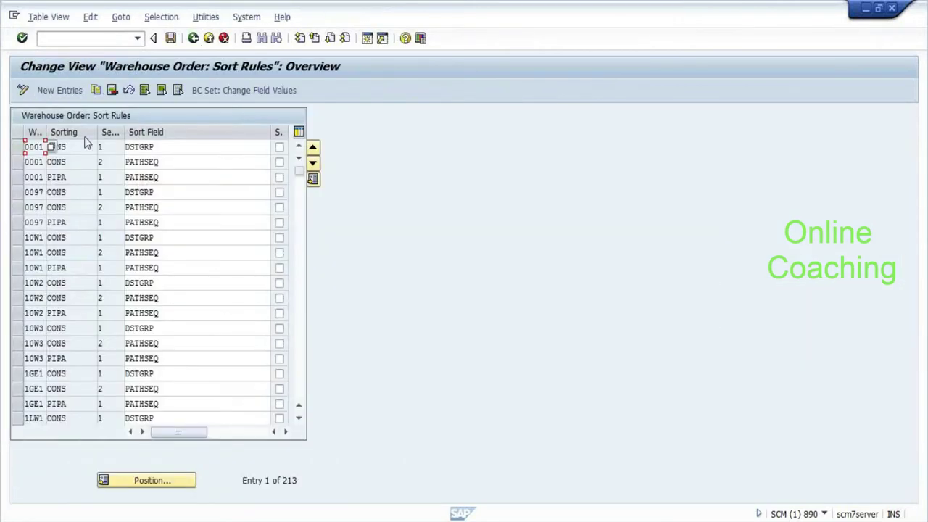
click(74, 147)
key(Return)
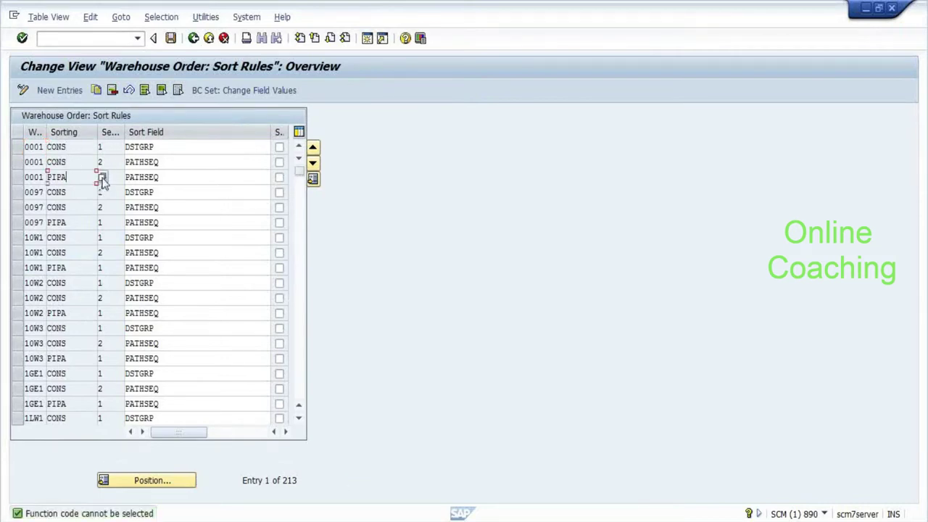
key(F4)
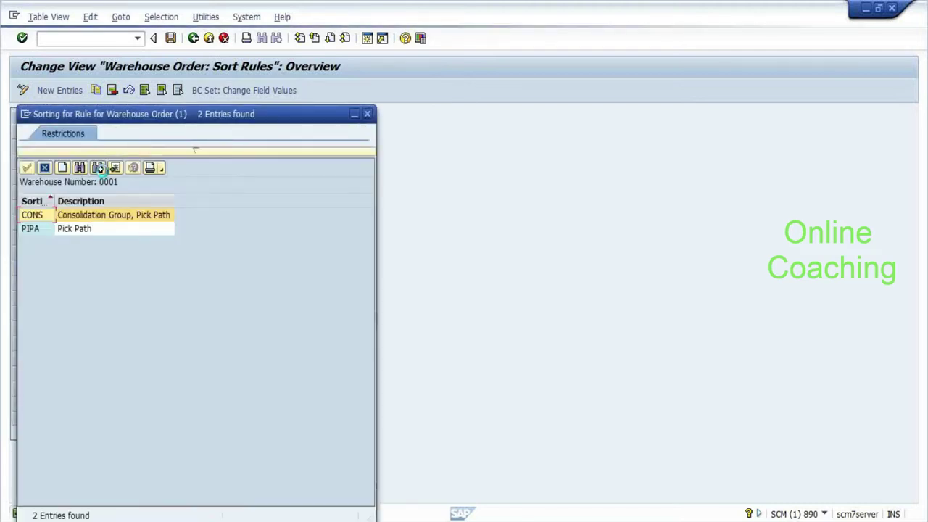
click(367, 114)
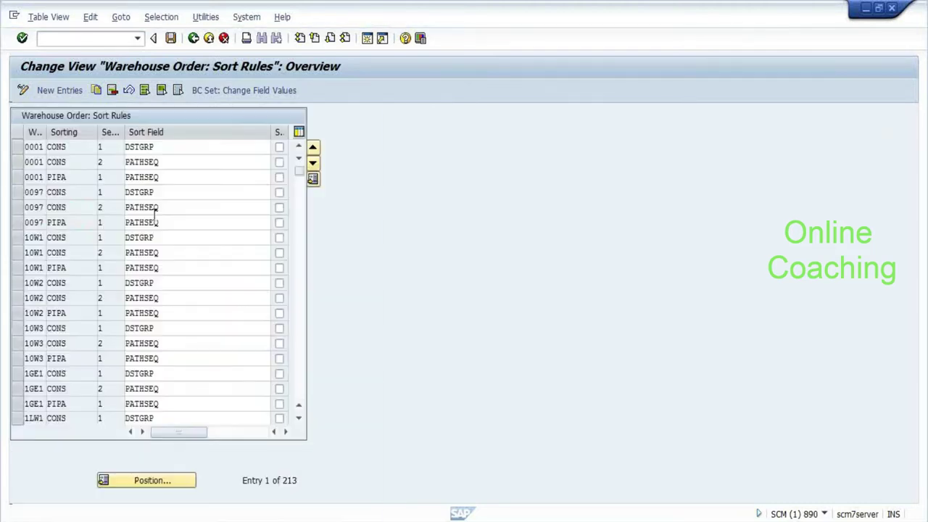
Open the possible sort fields for the PIPA entry of warehouse 0001 and review the available field names and labels.
click(16, 178)
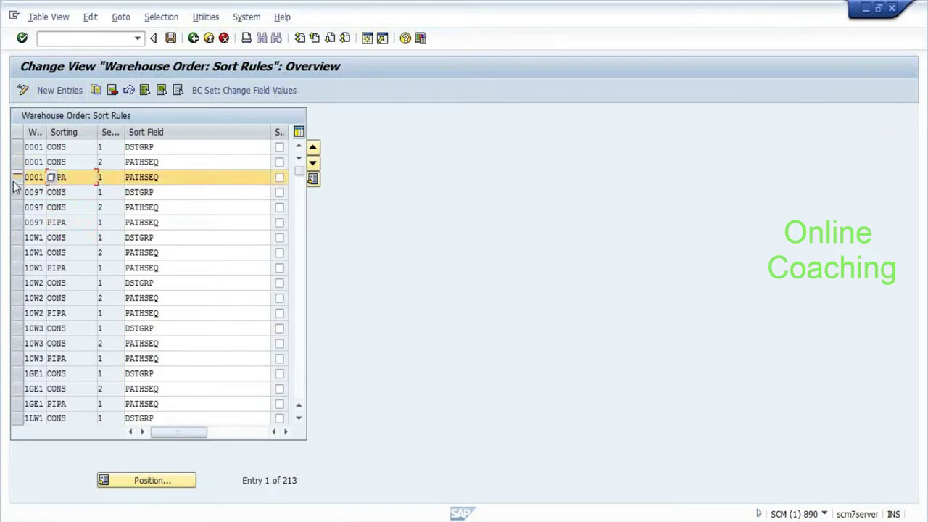
click(186, 177)
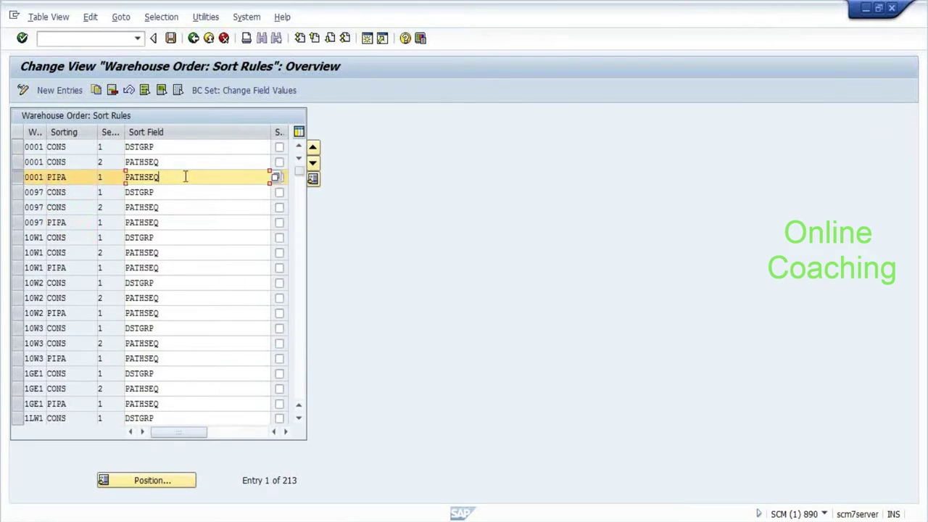
click(277, 179)
double_click(276, 179)
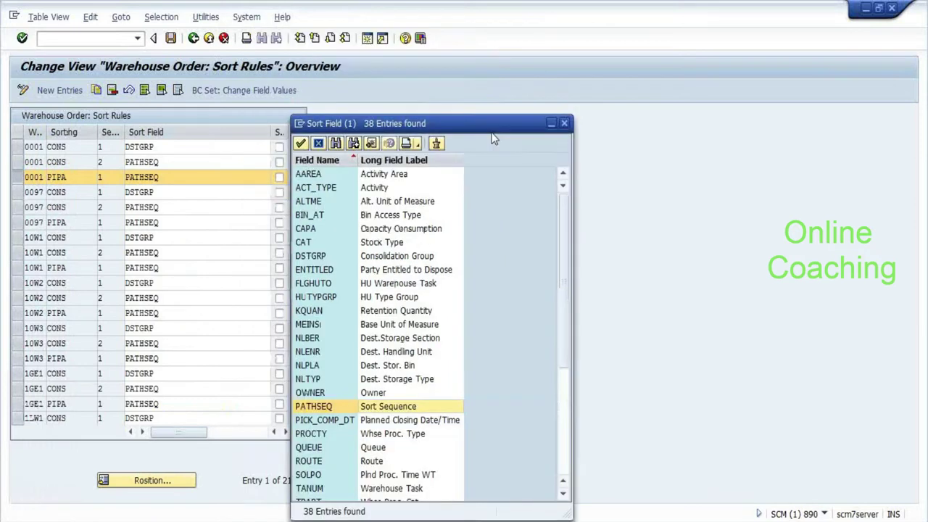
click(399, 245)
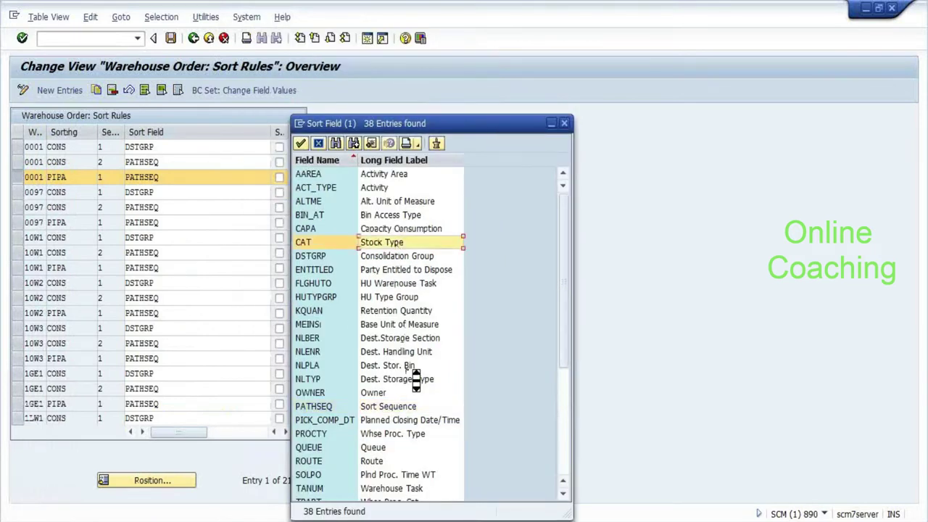
scroll(416, 378, down, 2)
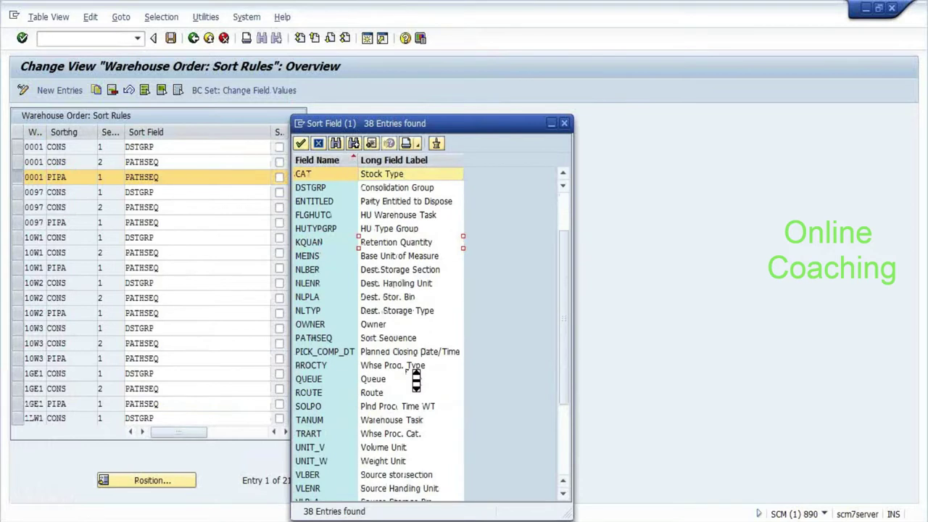
scroll(415, 378, down, 1)
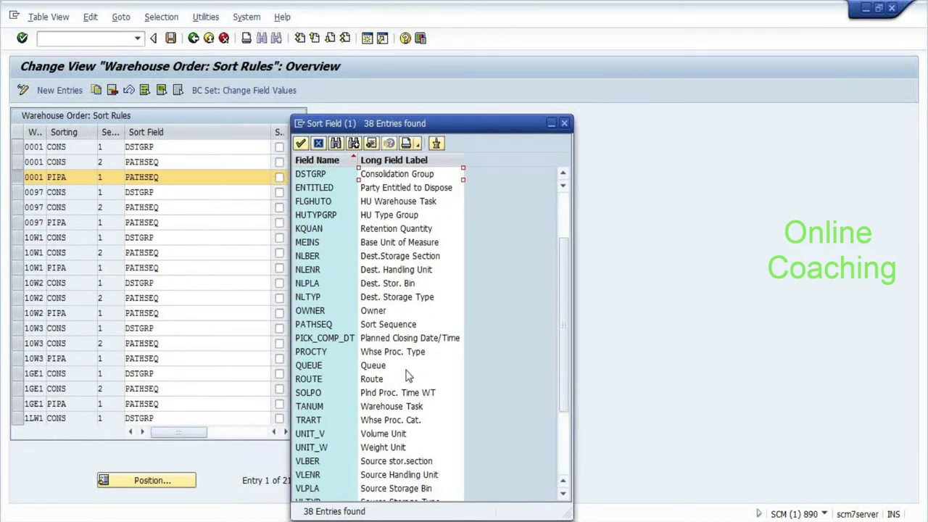
scroll(407, 376, down, 1)
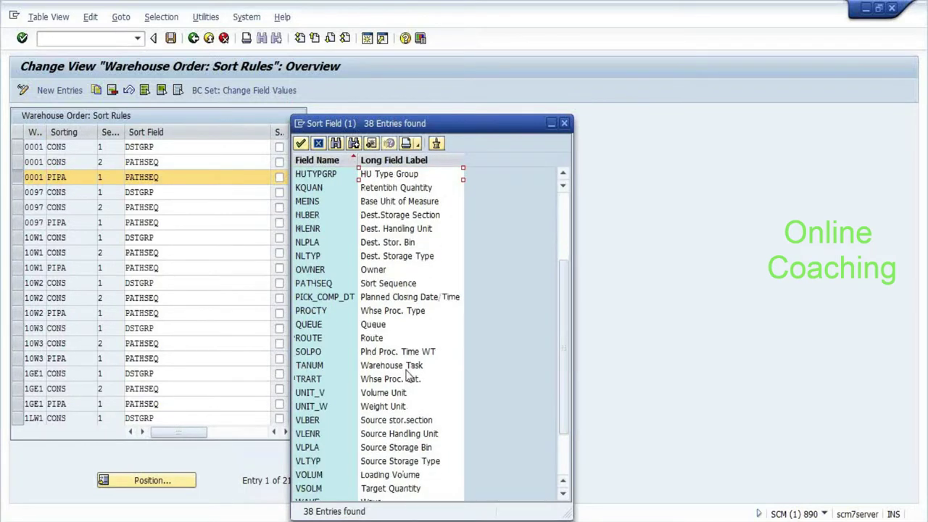
key(Down)
key(Down)
key(Down)
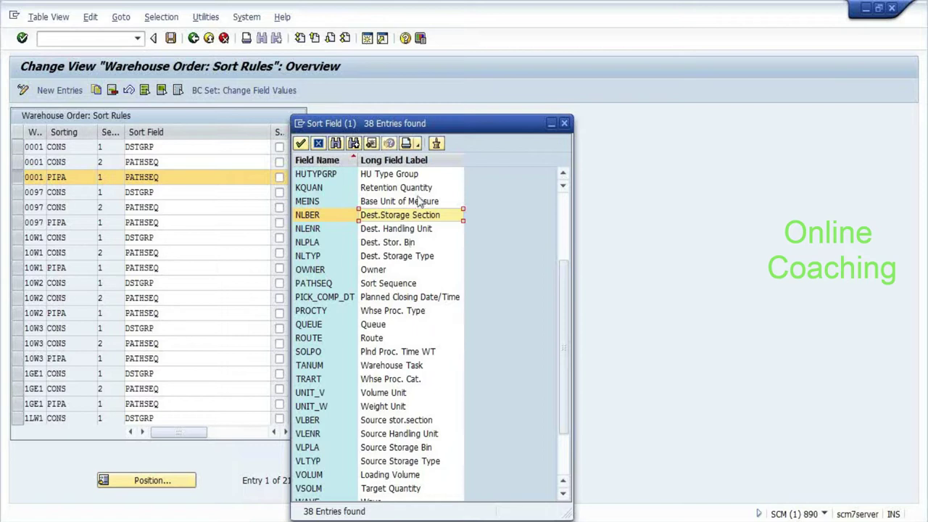
Close the list of possible sort fields, return from the sort rules table and dismiss the activity selection.
click(417, 242)
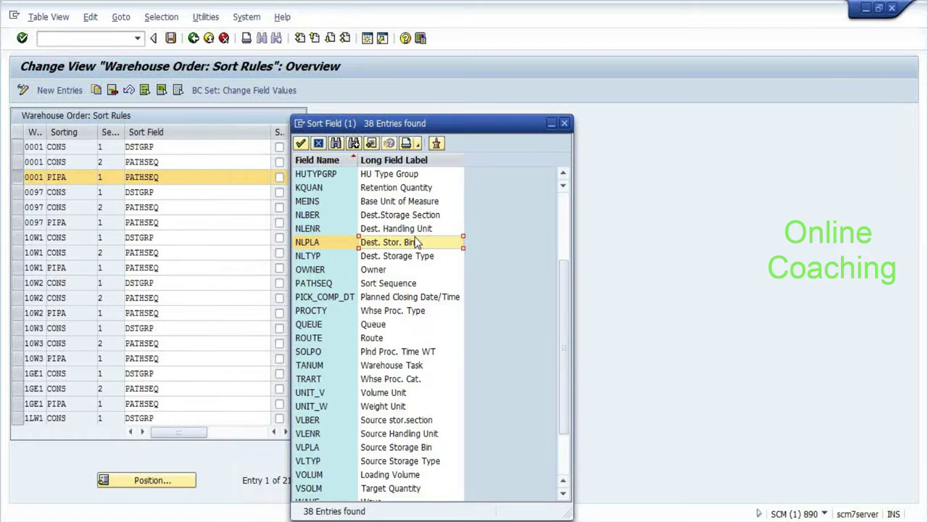
double_click(414, 242)
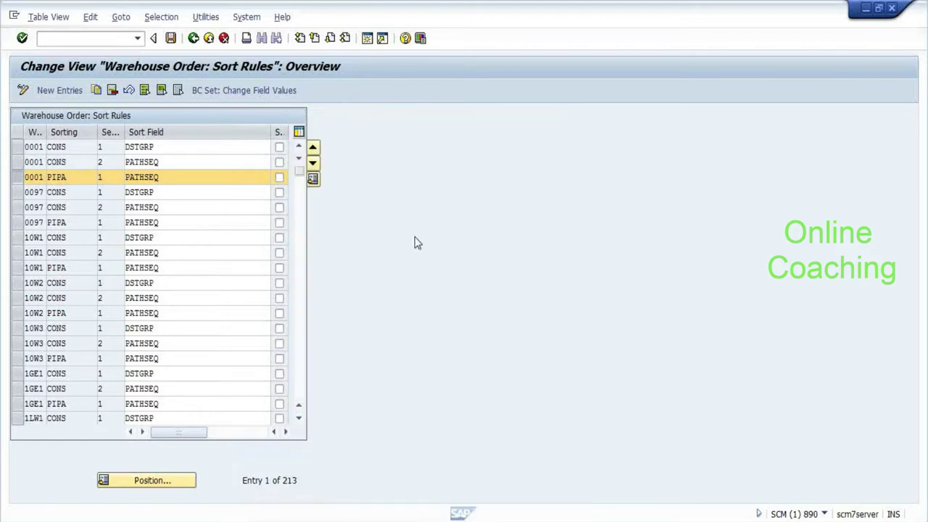
key(F3)
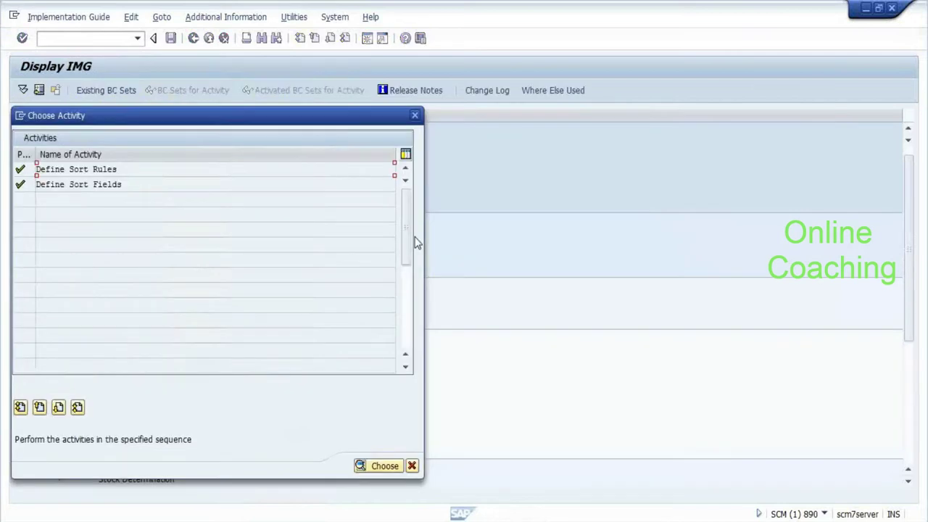
key(F12)
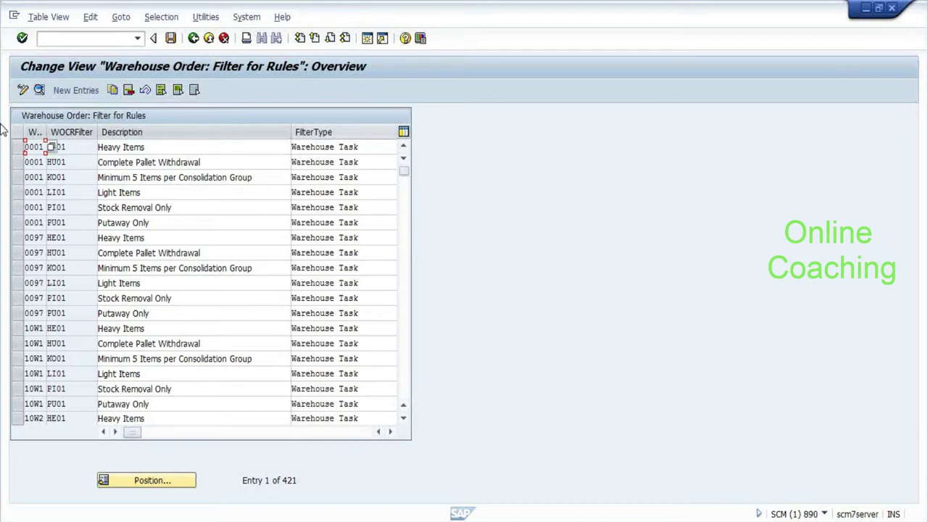
Open the details of the Heavy Items filter HE01 of warehouse 0001 and review its filter types, volume limits and weight limits.
double_click(34, 148)
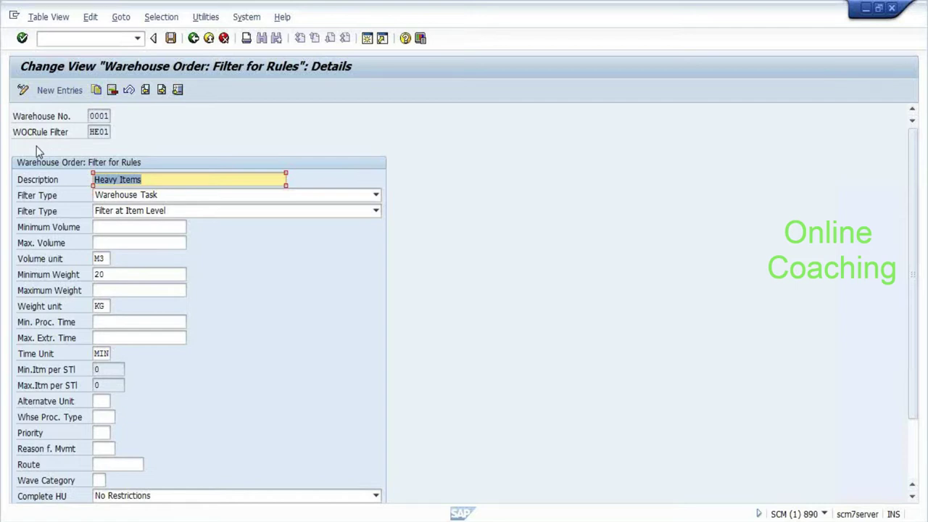
key(Tab)
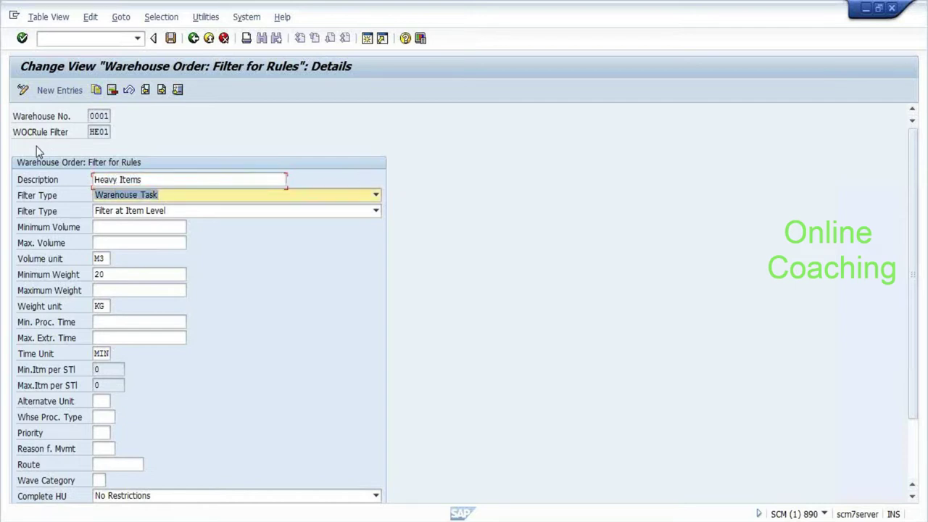
key(Tab)
key(Tab)
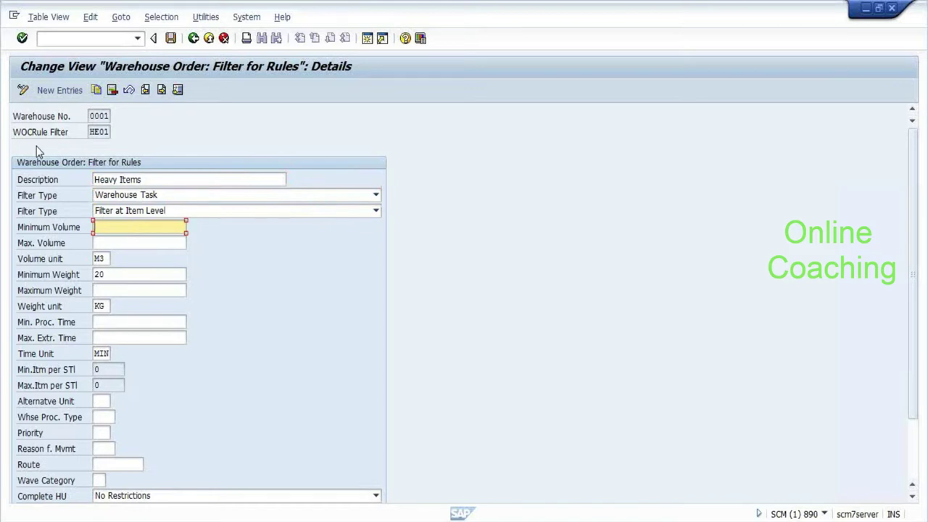
key(Tab)
key(Tab)
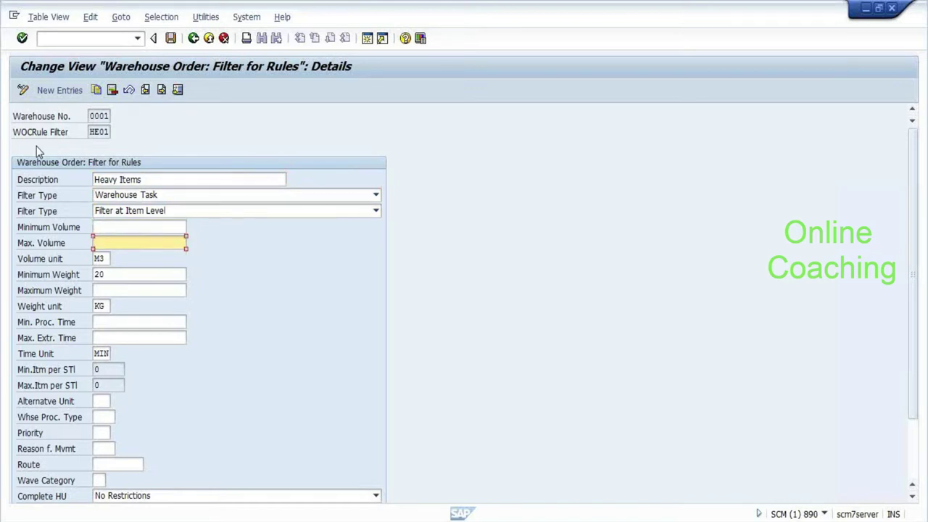
key(Tab)
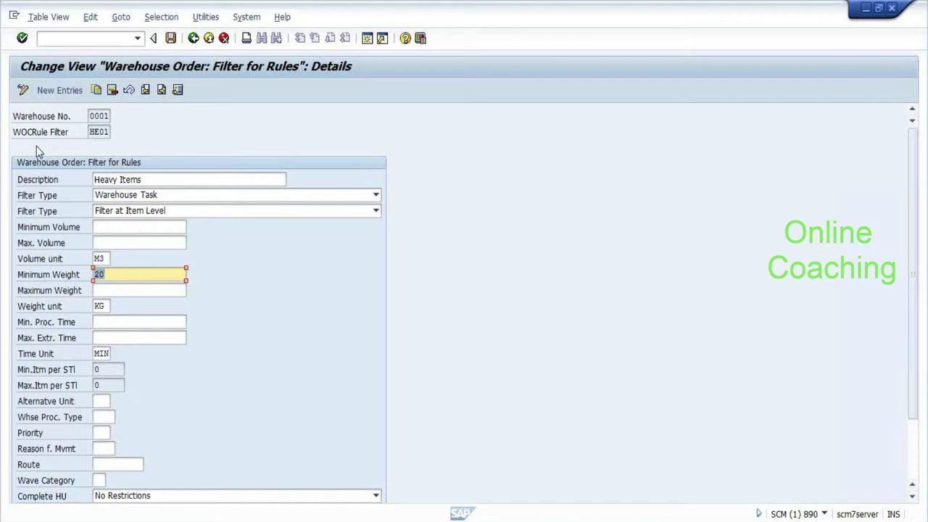
key(Tab)
key(Tab)
key(Tab)
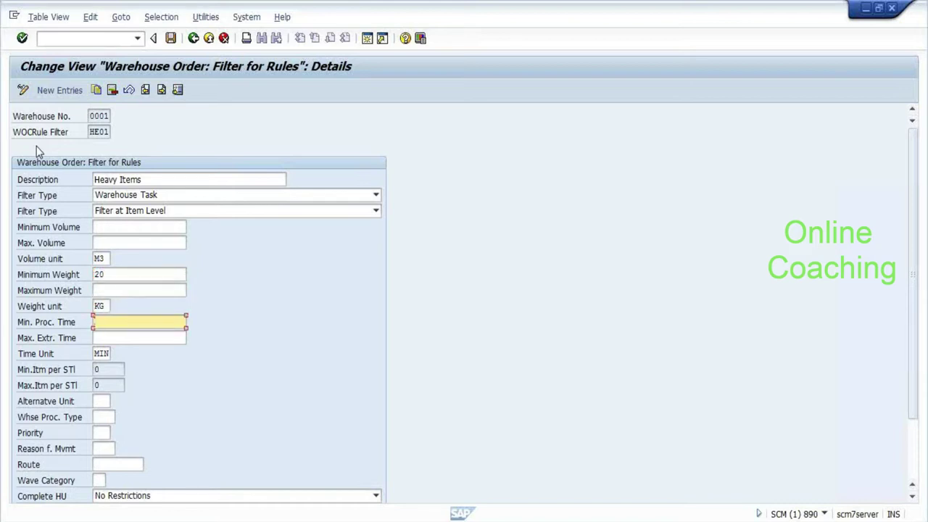
Review the remaining fields of filter HE01, from processing time and process type through route, wave category and Complete HU.
key(Tab)
key(Tab)
key(Tab)
key(Tab)
key(Tab)
key(Tab)
key(Tab)
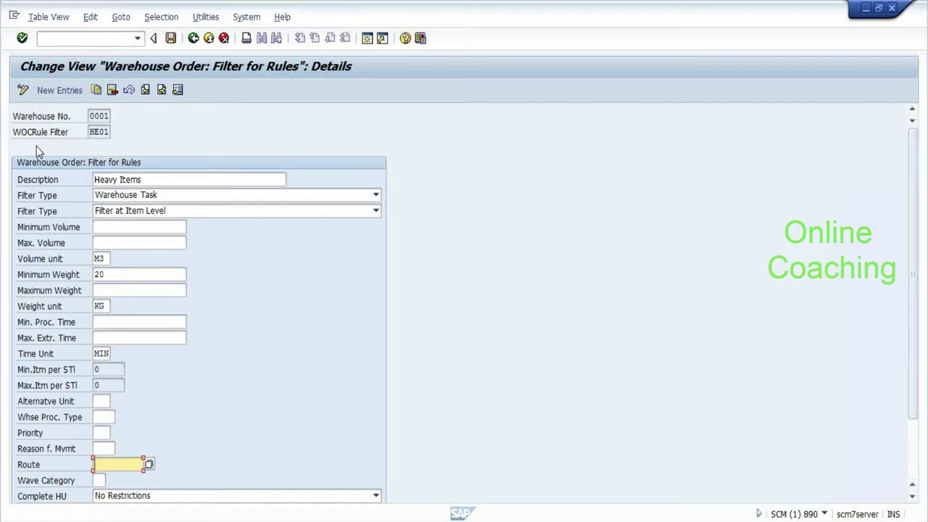
key(Tab)
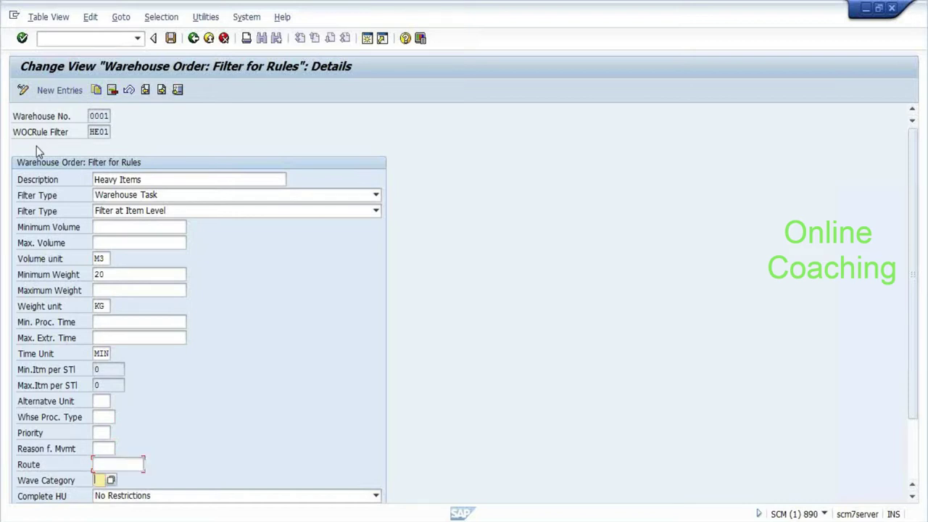
key(Tab)
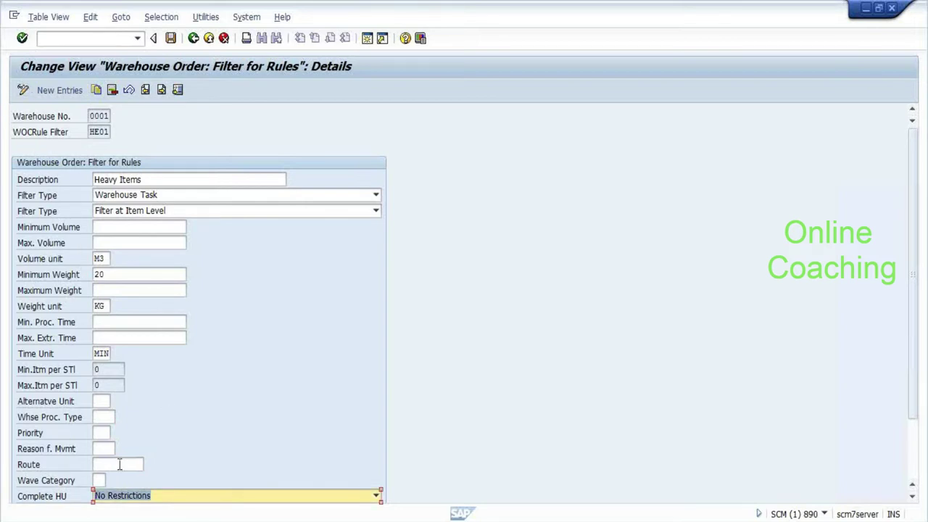
Check the Whse Proc. Type field and the available Complete HU options of filter HE01, keeping No Restrictions.
click(109, 417)
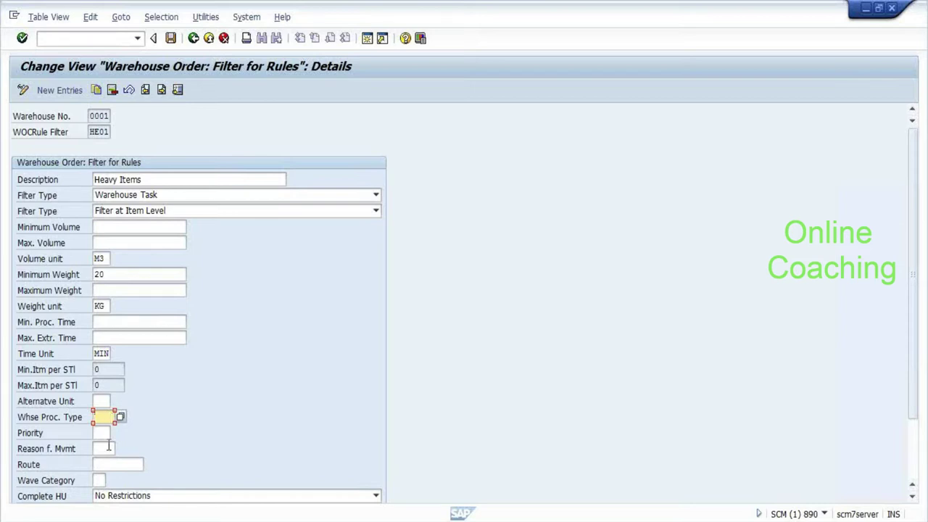
click(187, 499)
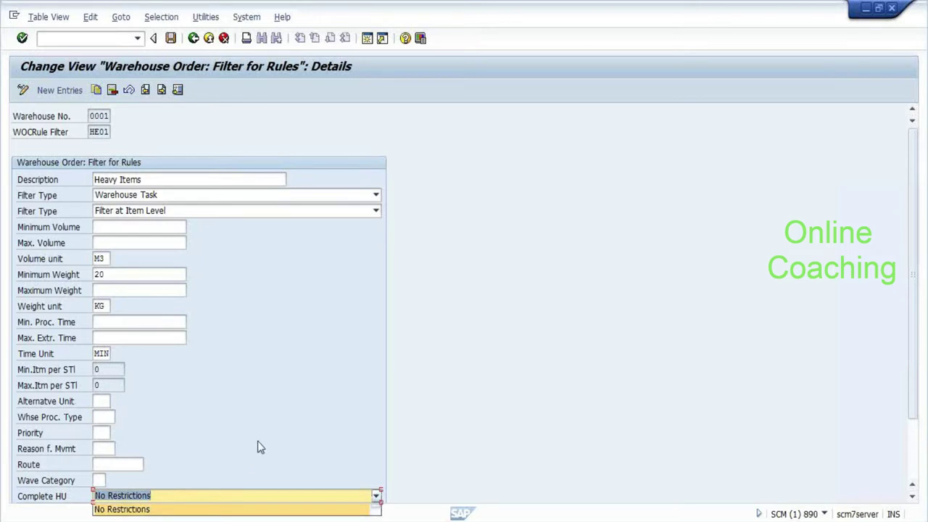
click(446, 450)
key(F4)
click(535, 376)
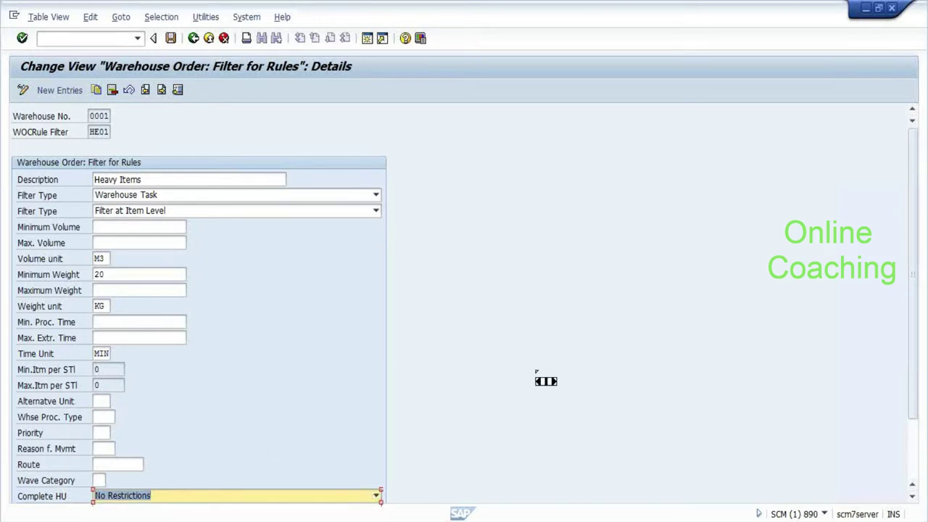
Restore the SAP window to a smaller size, view the exclusion checkboxes of filter HE01 and maximize the window again.
double_click(460, 14)
drag(668, 273, 694, 353)
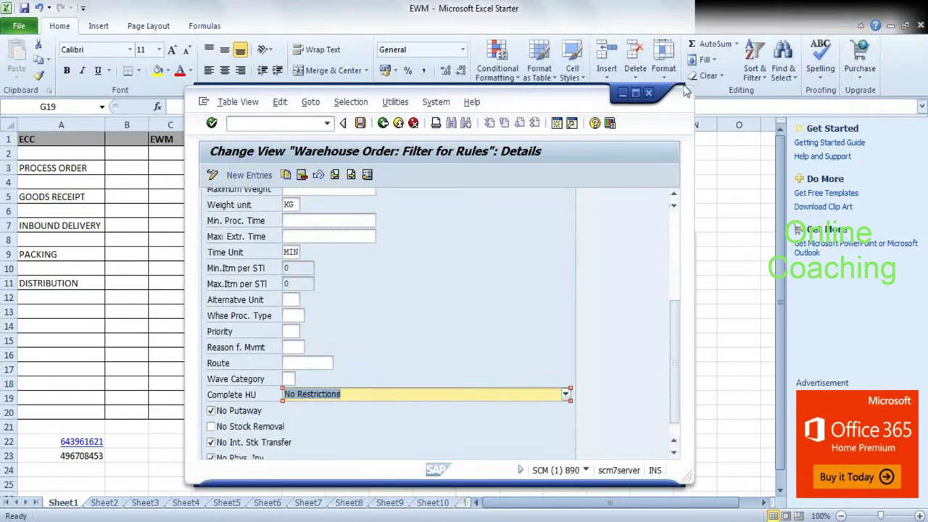
click(636, 95)
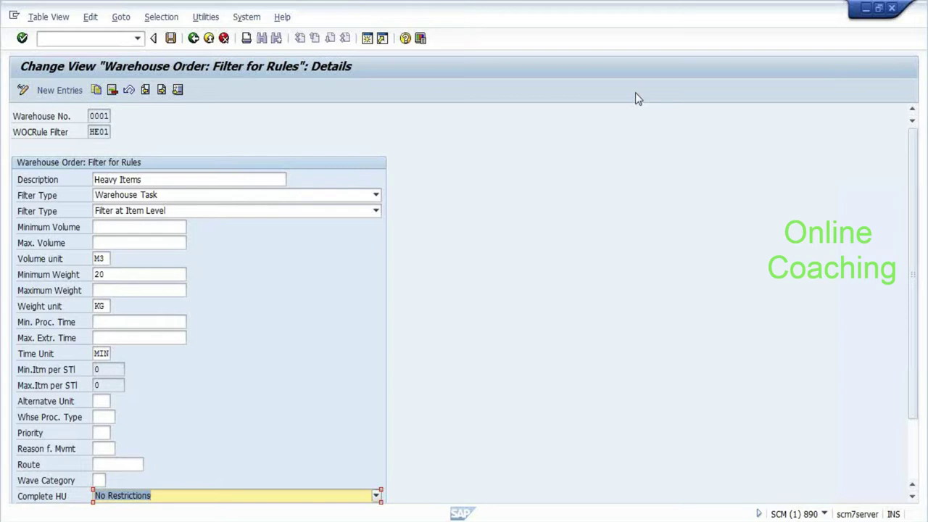
Go back through the fields of filter HE01 to Whse Proc. Type and return to the filter overview.
key(shift+Tab)
key(shift+Tab)
key(shift+Tab)
key(shift+Tab)
key(shift+Tab)
key(shift+Tab)
key(shift+Tab)
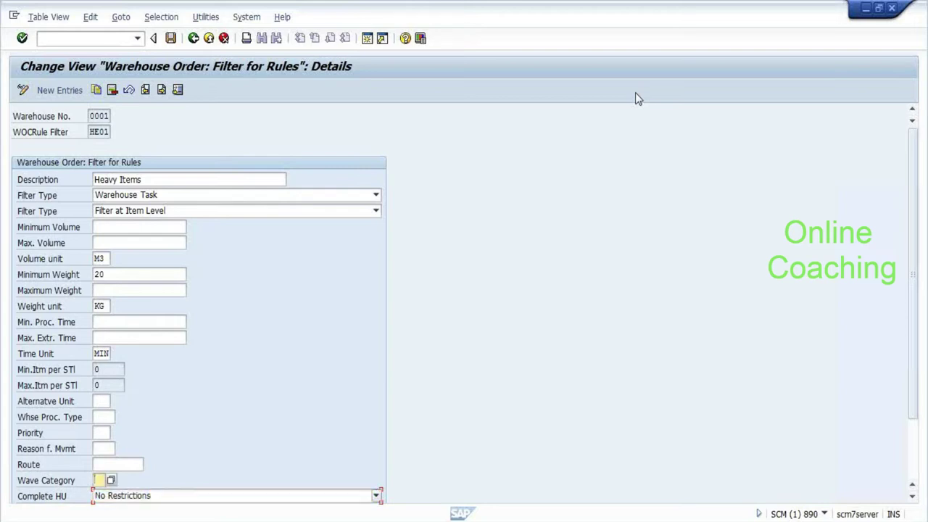
key(Tab)
key(Tab)
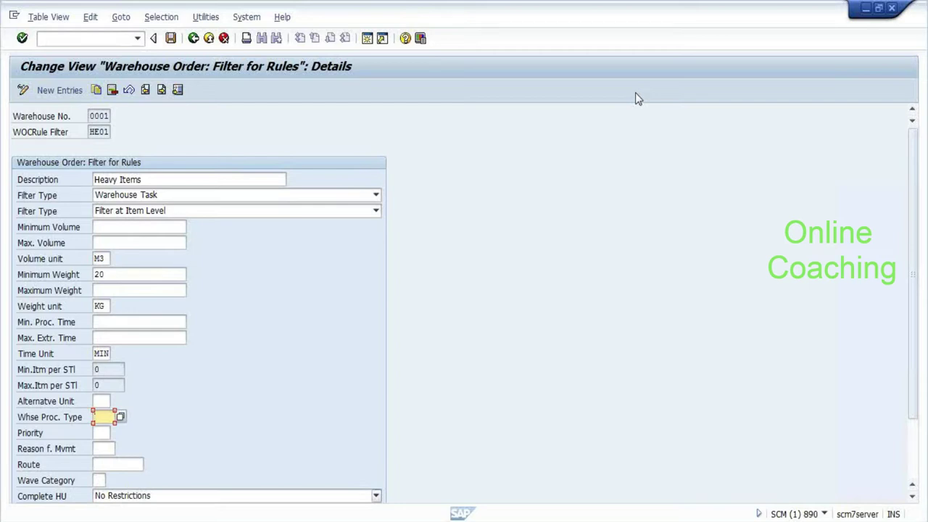
key(F3)
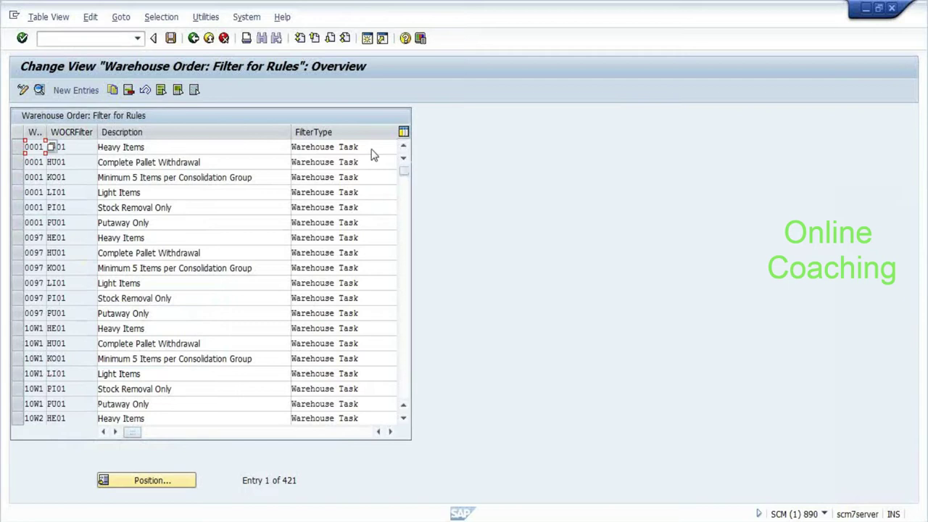
Open the Stock Removal Only filter PI01 of warehouse 0001, review its exclusion checkboxes and return to the overview.
click(19, 208)
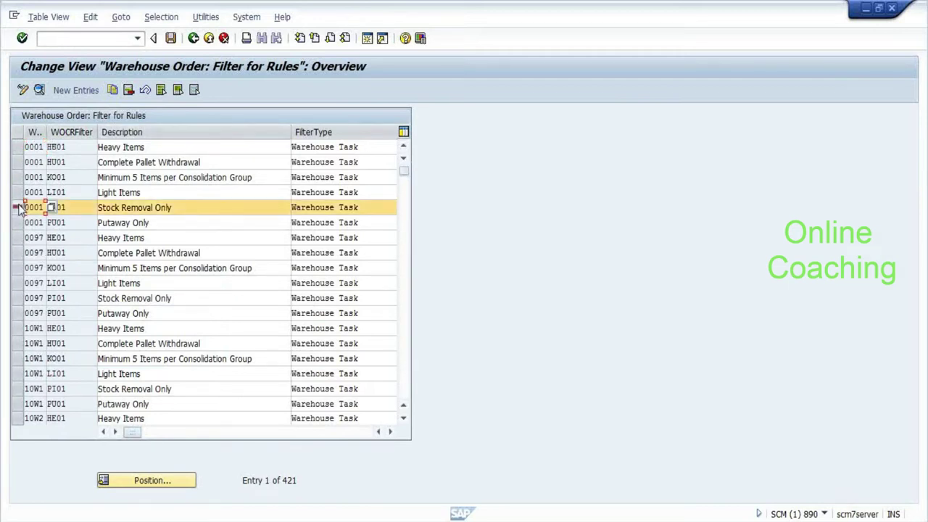
double_click(91, 208)
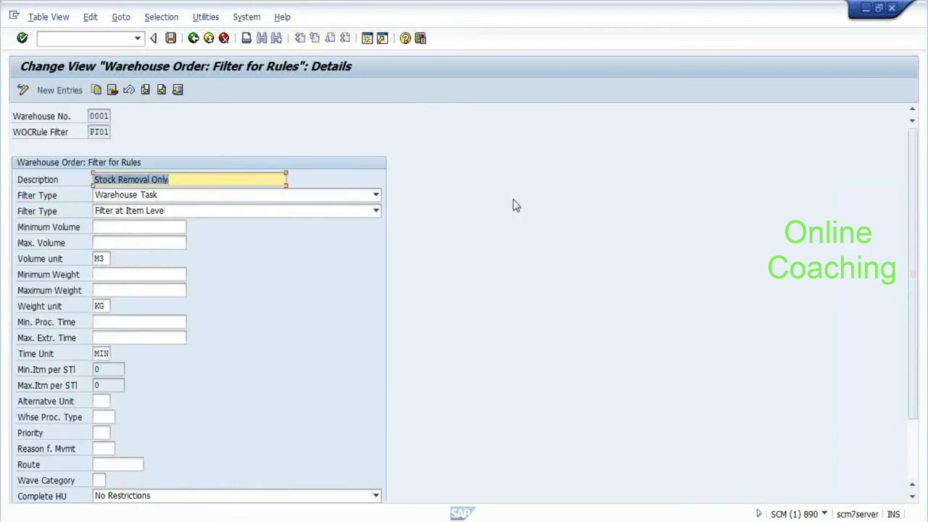
scroll(513, 205, down, 3)
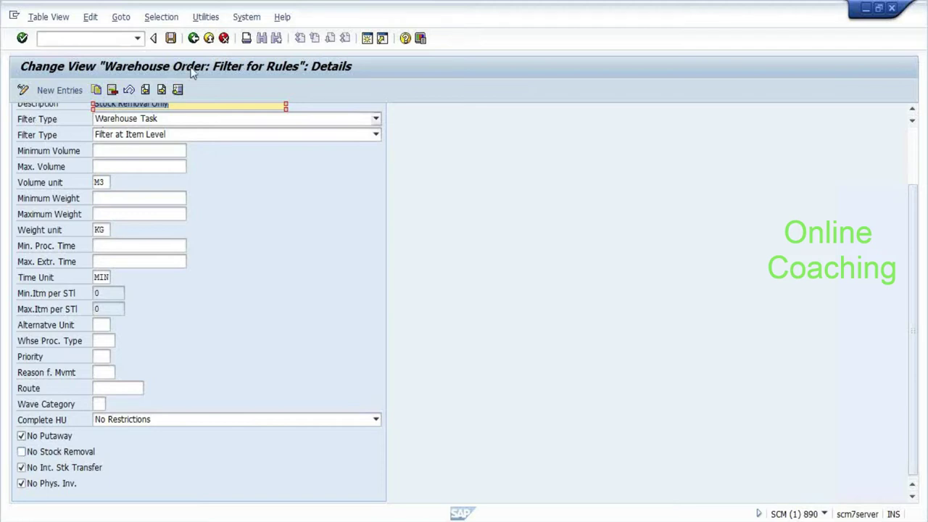
click(194, 38)
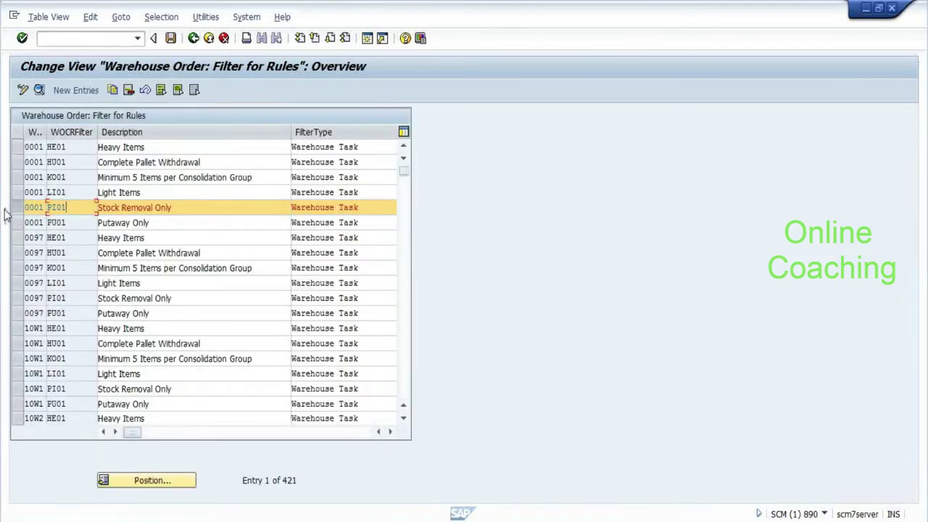
Open the Putaway Only filter PU01 of warehouse 0001 and review its exclusion checkboxes.
double_click(29, 221)
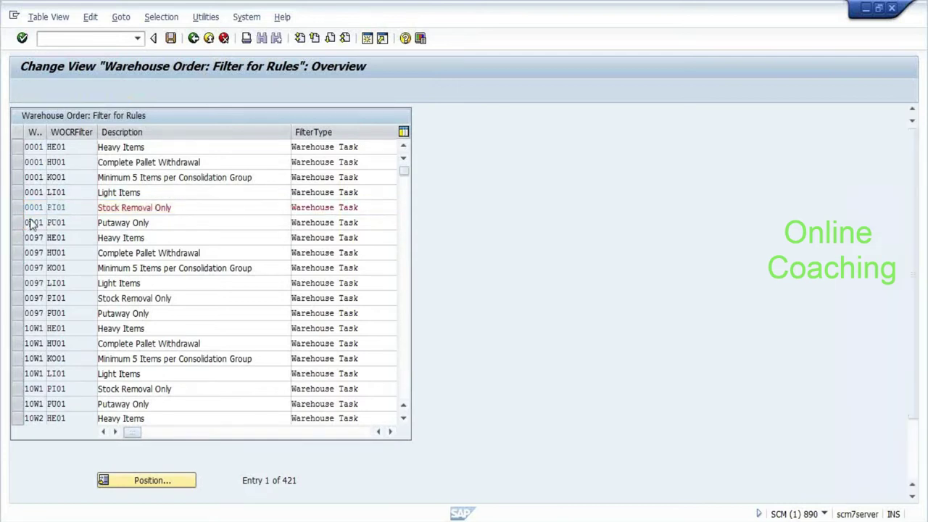
scroll(290, 349, down, 3)
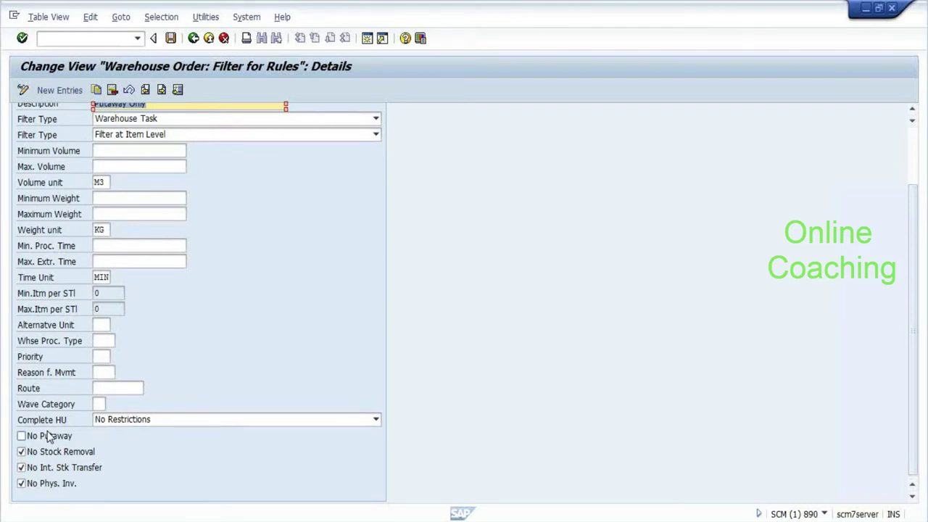
Leave the warehouse order filters and open the Maximum 25 kg Total Weight limit LI01 of warehouse 0001.
key(F3)
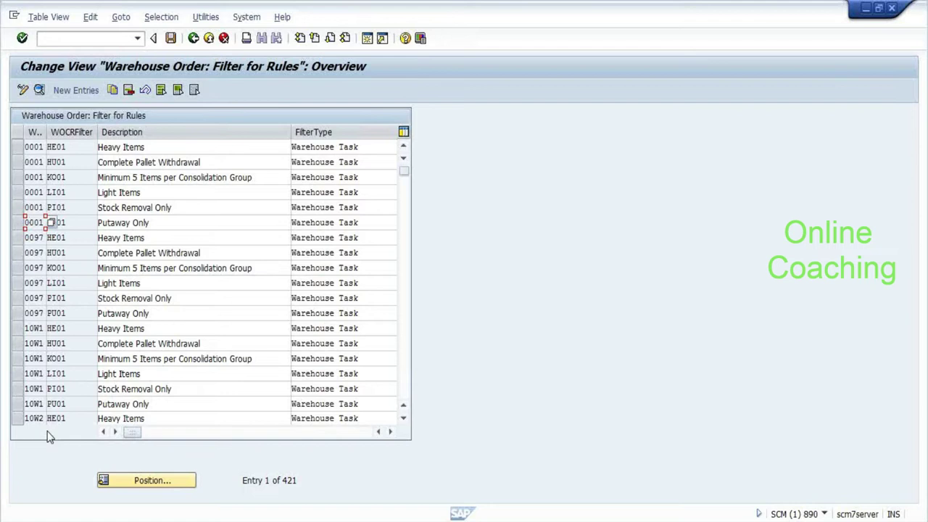
key(F3)
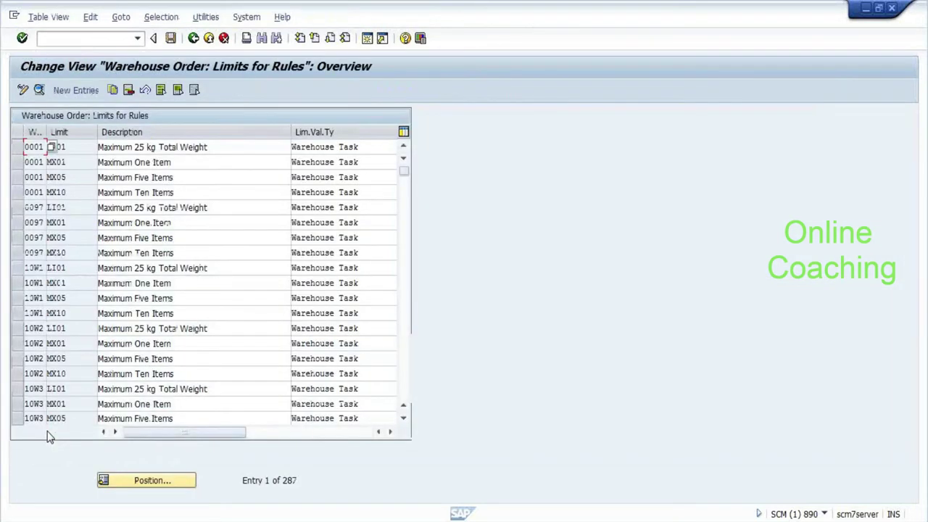
click(72, 222)
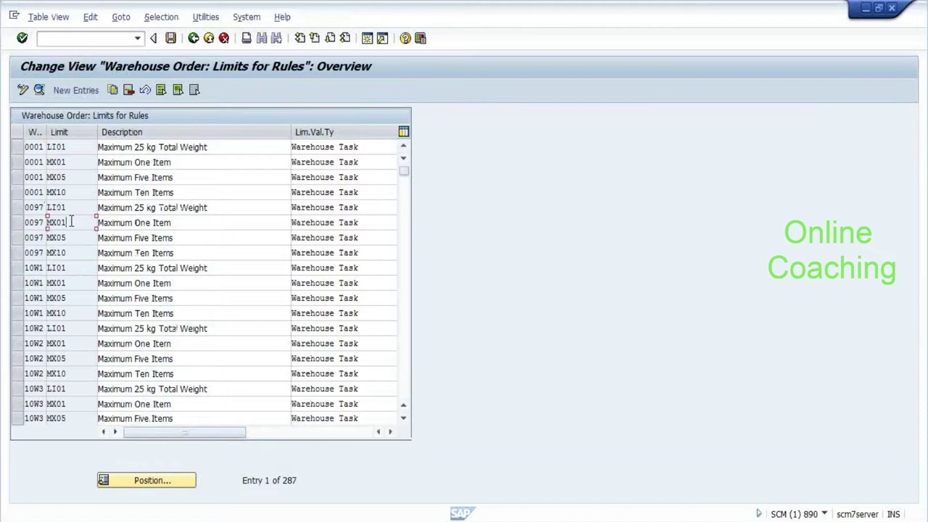
double_click(77, 148)
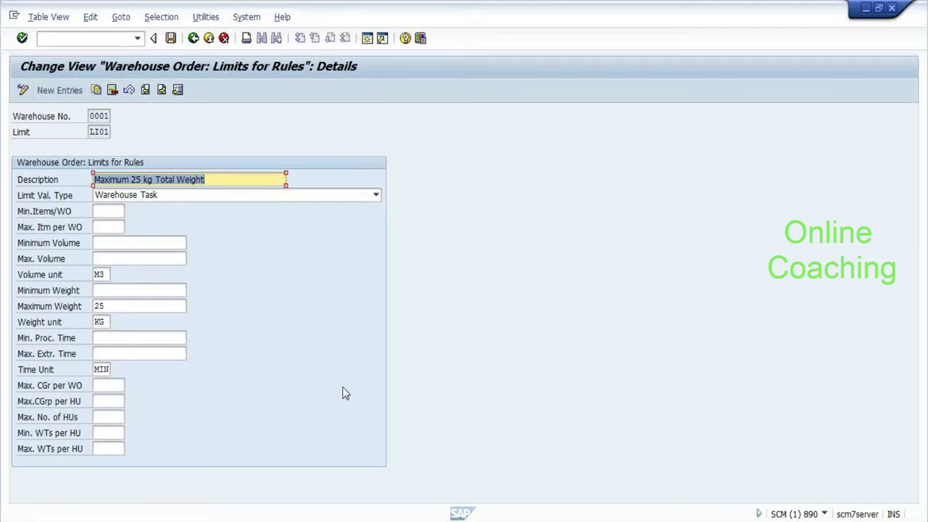
Switch briefly to the EWM workbook in Excel to view the weight example, and return to SAP's limits overview.
key(alt+Tab)
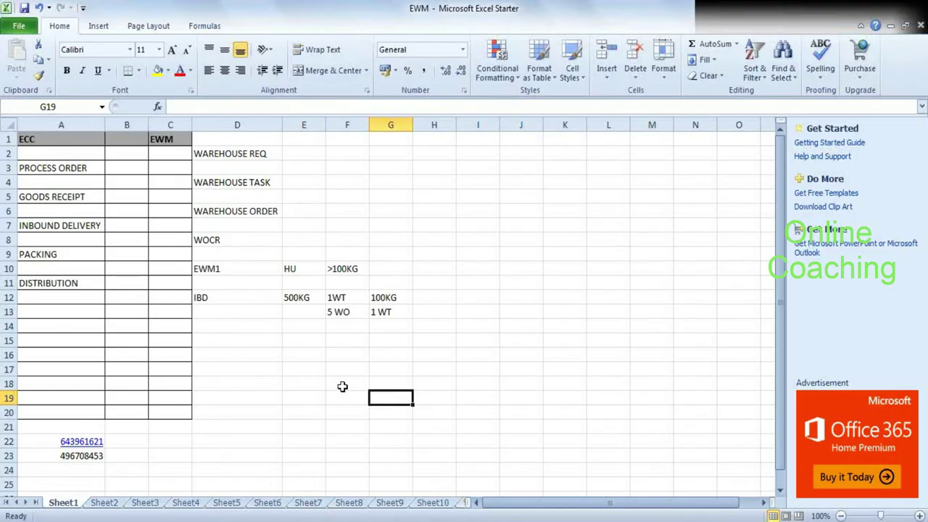
key(alt+Tab)
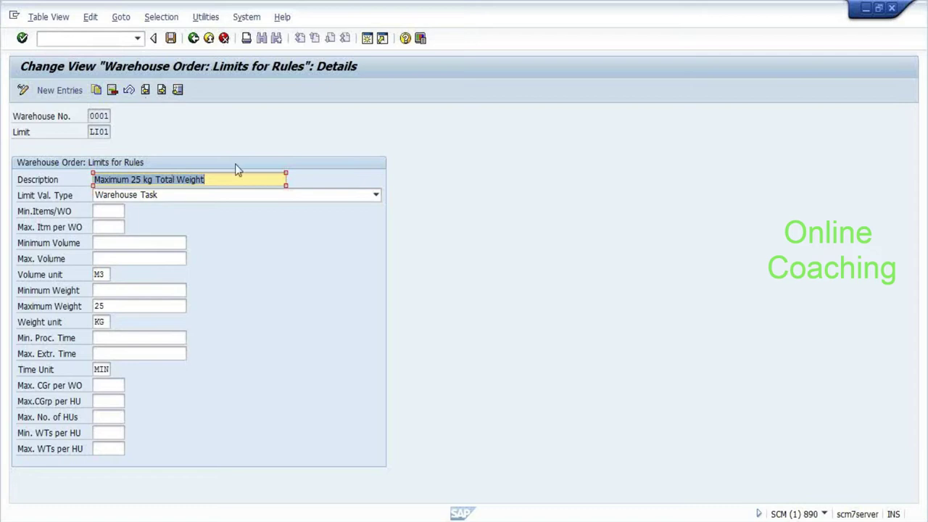
key(F3)
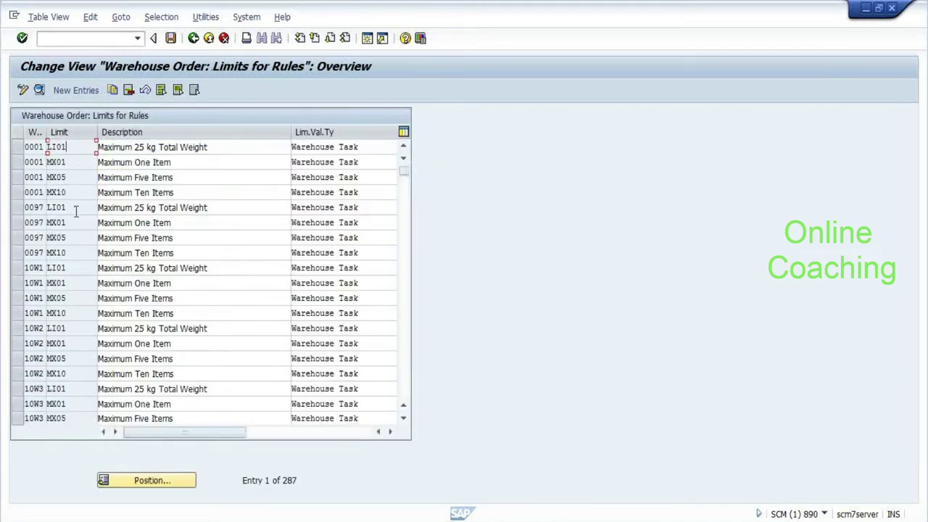
Open the Maximum One Item limit MX01 of warehouse 0001, review its maximum items per warehouse order and return to the overview.
click(77, 165)
double_click(75, 166)
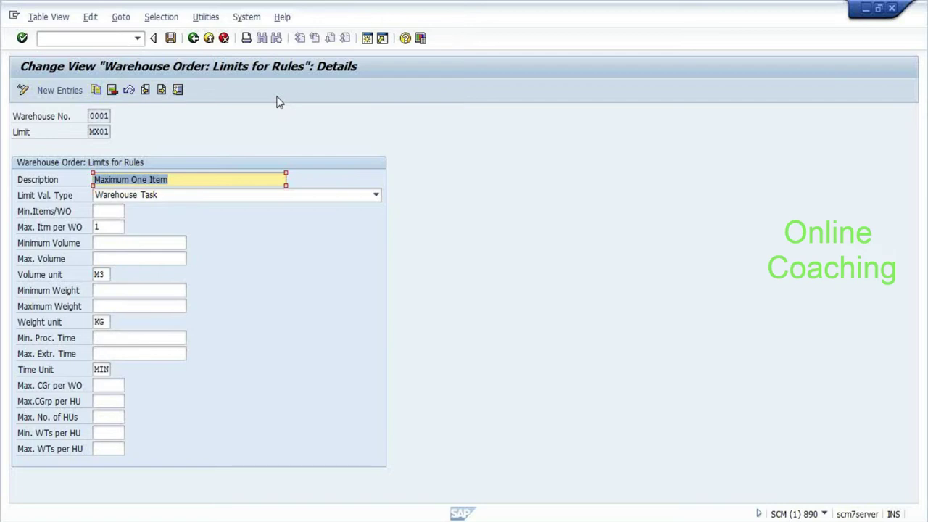
key(F3)
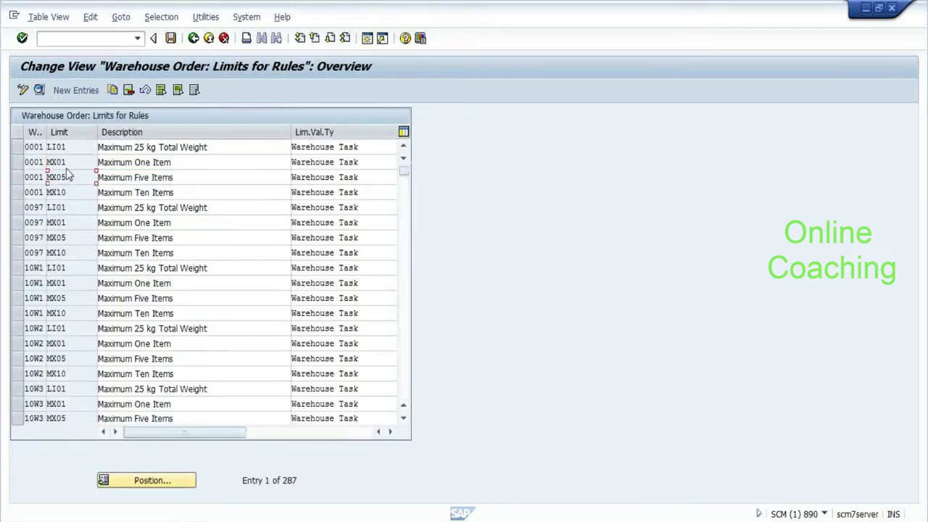
Open limit LI01 of warehouse 0001, go through its fields from Maximum Weight to Max. No. of HUs and return to the overview.
click(75, 147)
double_click(75, 148)
click(116, 307)
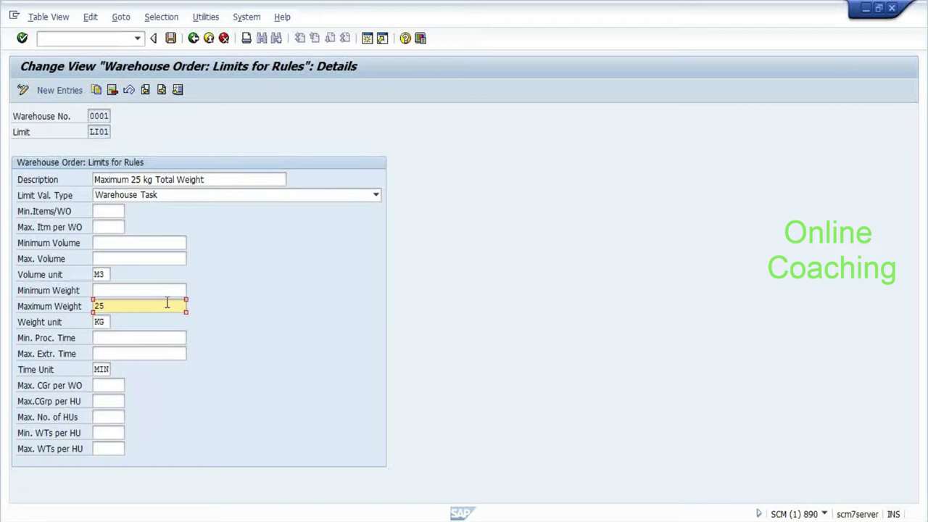
key(Tab)
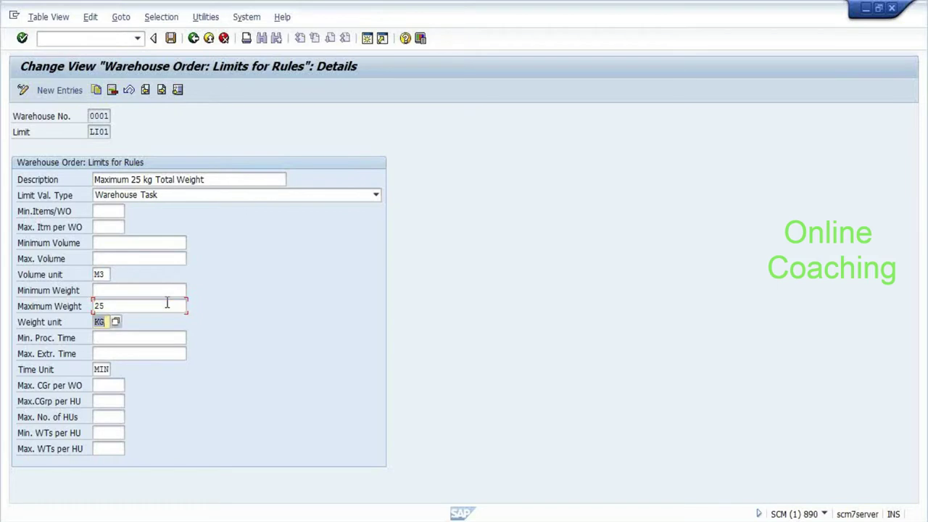
key(Tab)
key(Tab)
key(Tab)
key(Tab)
key(Tab)
key(Tab)
key(Tab)
key(shift+Tab)
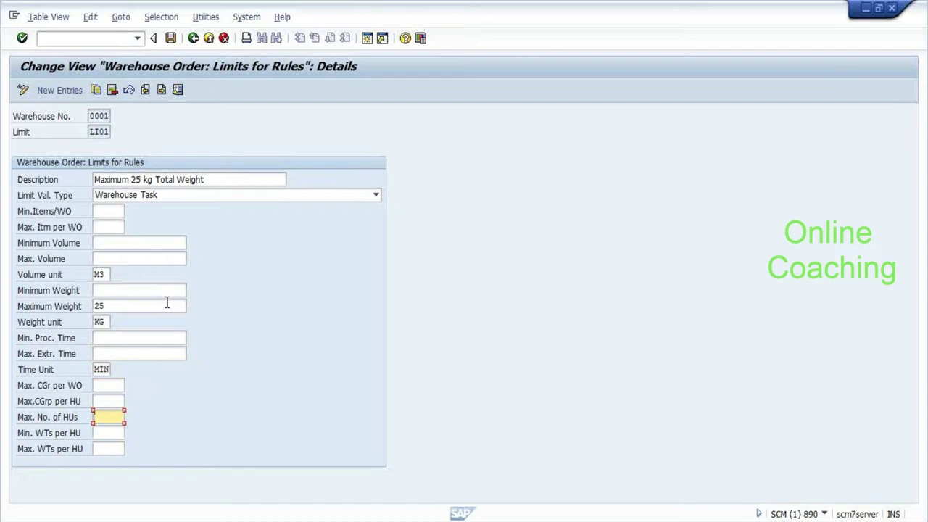
key(F3)
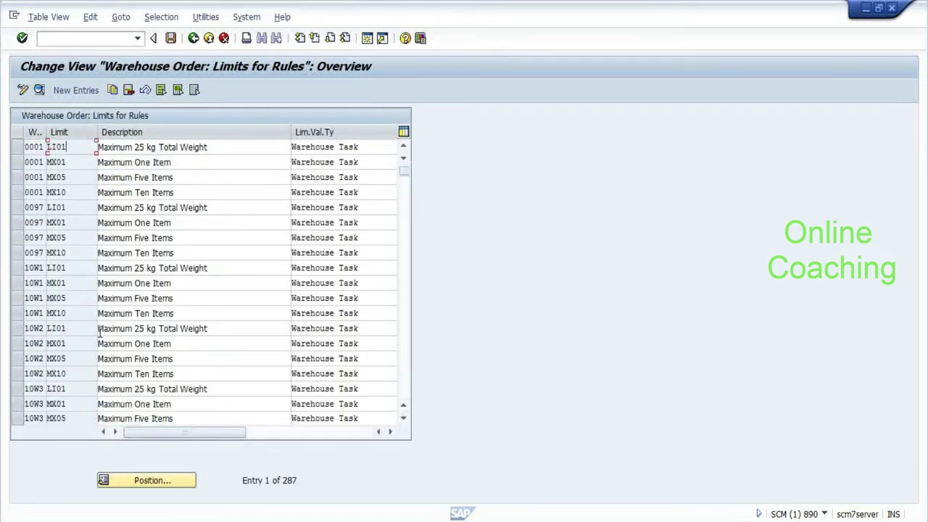
Open the Maximum Five Items limit MX05 of warehouse 0001, review Max. Itm per WO and return to the overview.
click(58, 177)
double_click(61, 178)
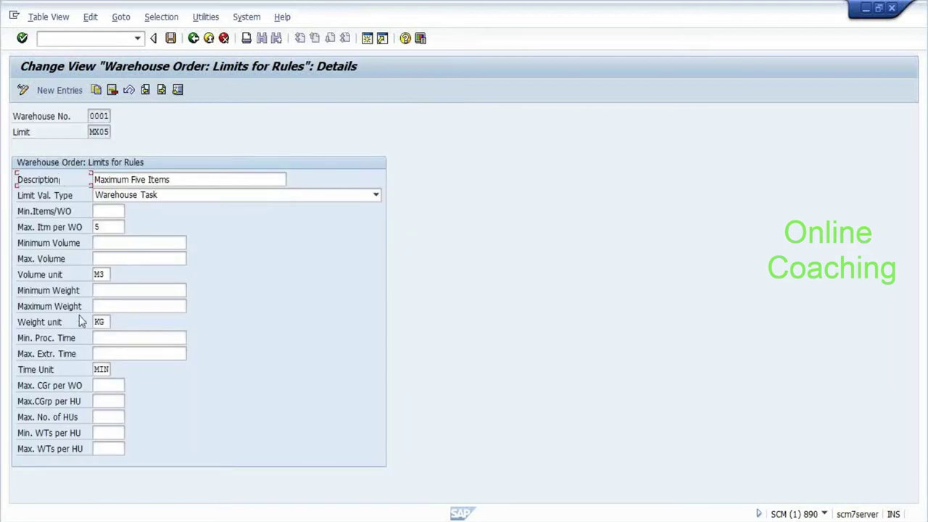
click(113, 227)
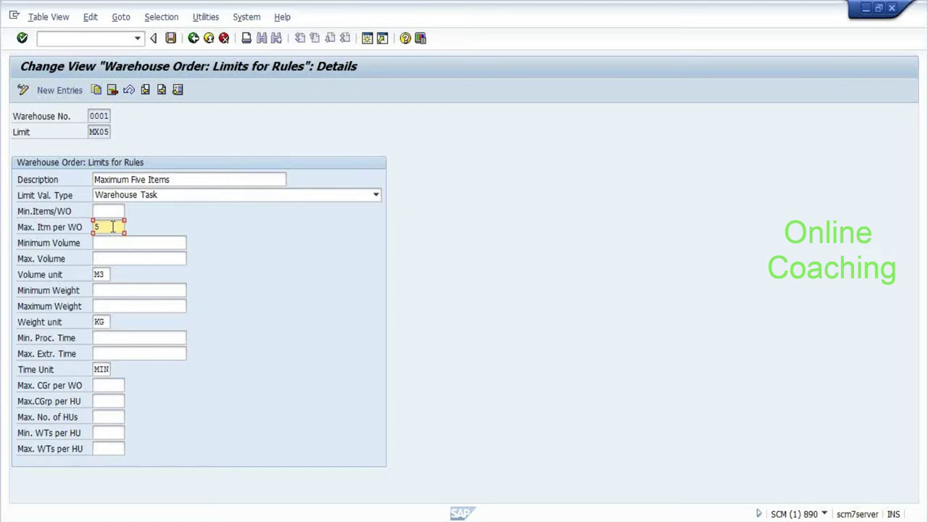
key(F3)
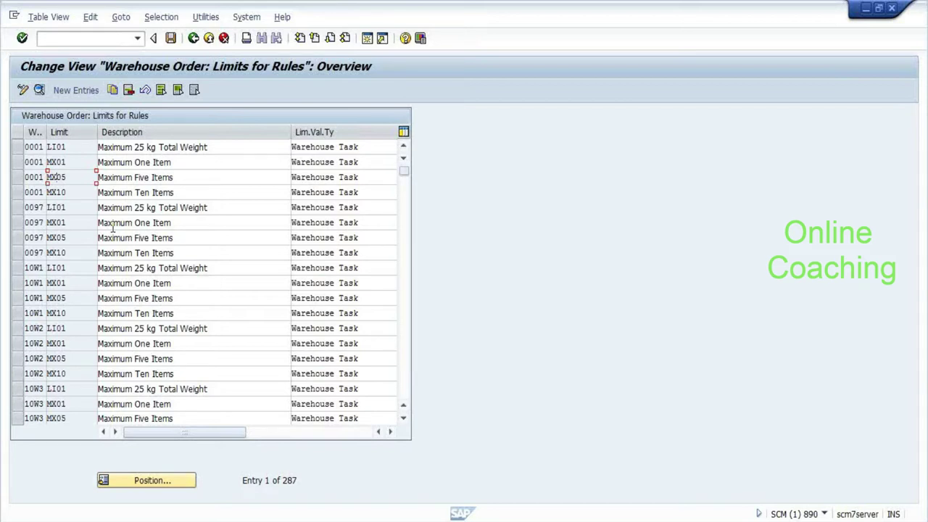
Review the Complete Pallet Withdrawal filter HU01 of warehouse 0001 in the warehouse order creation rule filters and return to the Implementation Guide.
key(F3)
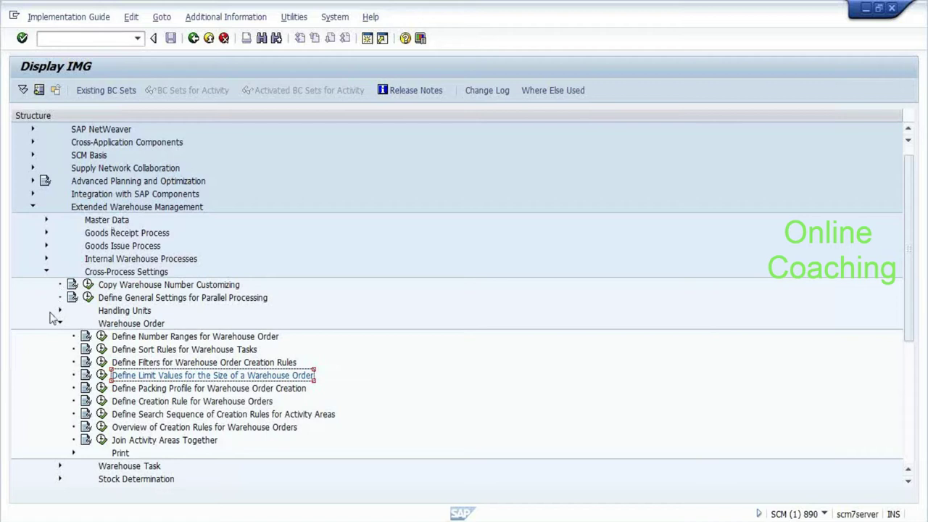
click(102, 363)
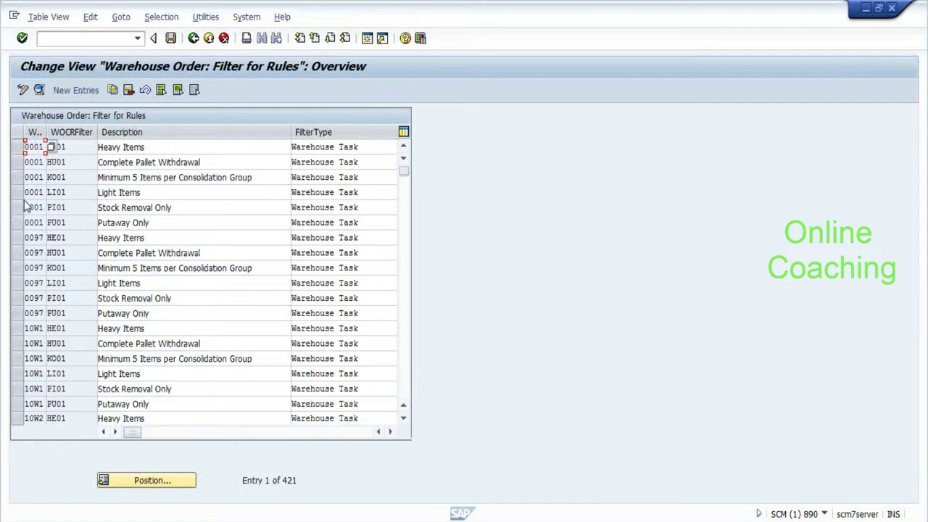
click(34, 156)
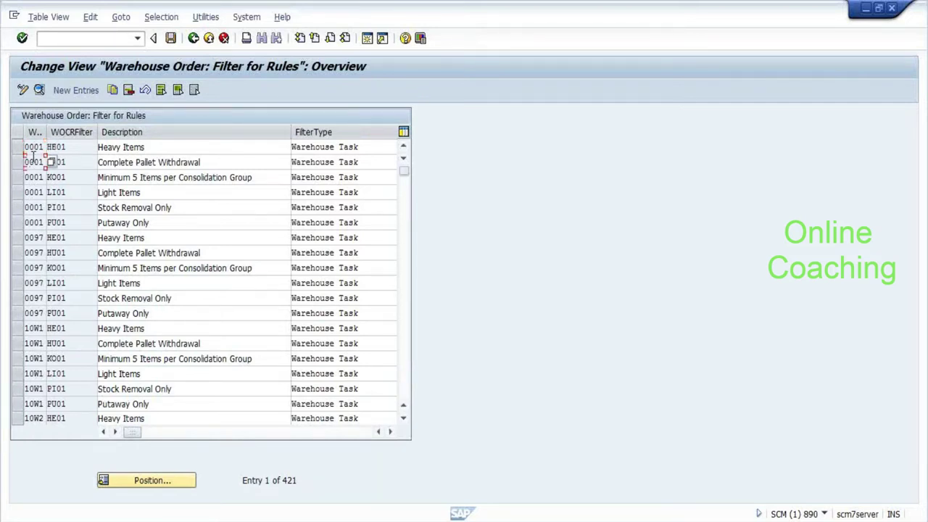
double_click(33, 156)
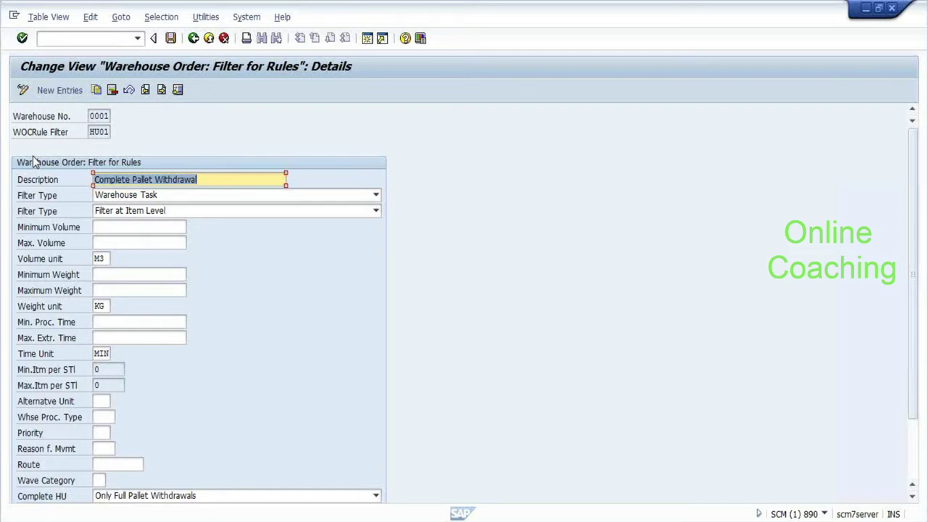
key(F3)
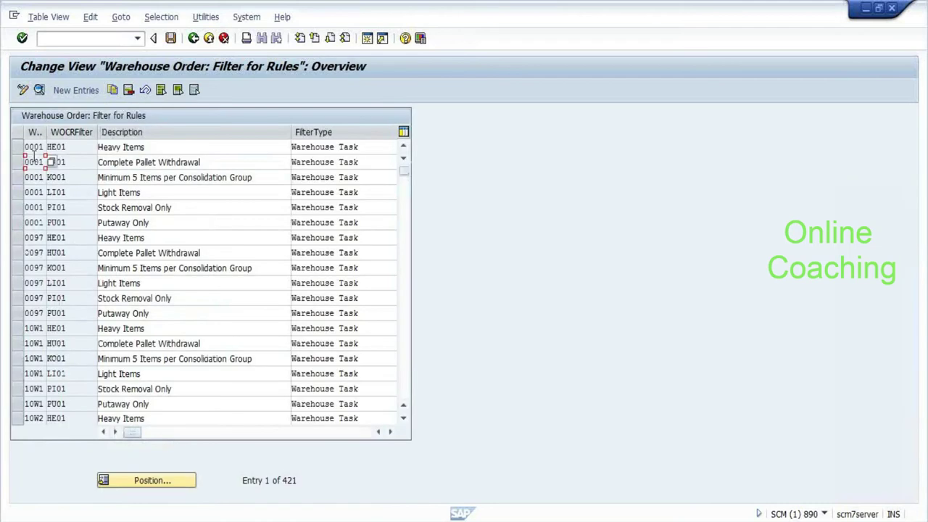
key(F3)
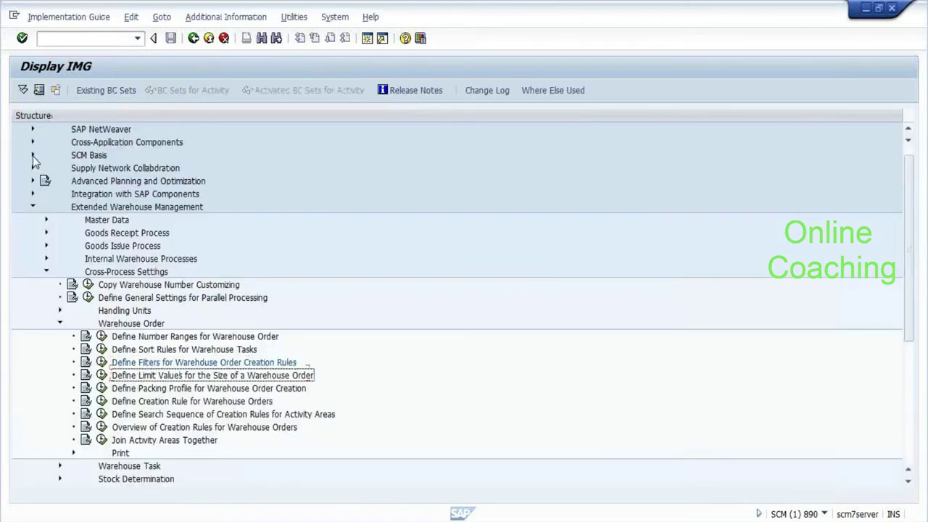
Reopen limit MX05 of warehouse 0001, review the minimum and maximum WTs per HU fields and return to the Implementation Guide.
key(F2)
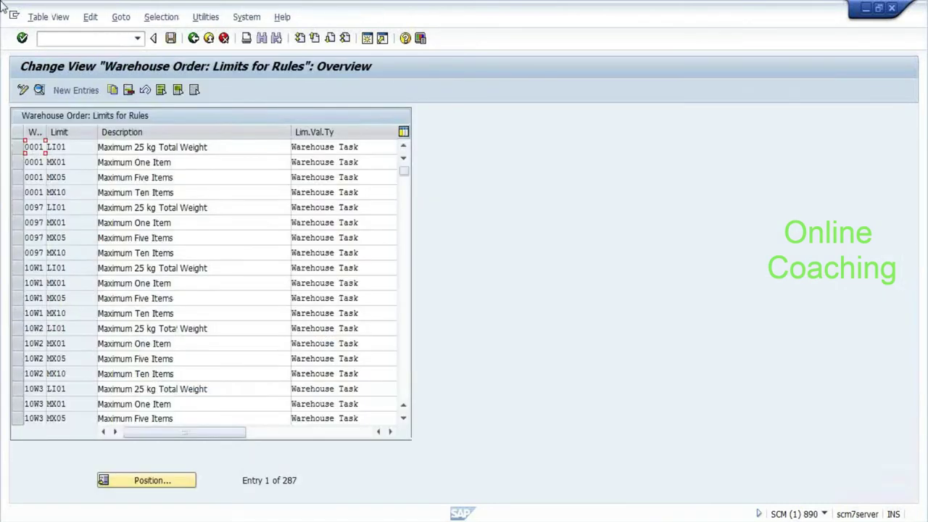
scroll(16, 207, down, 1)
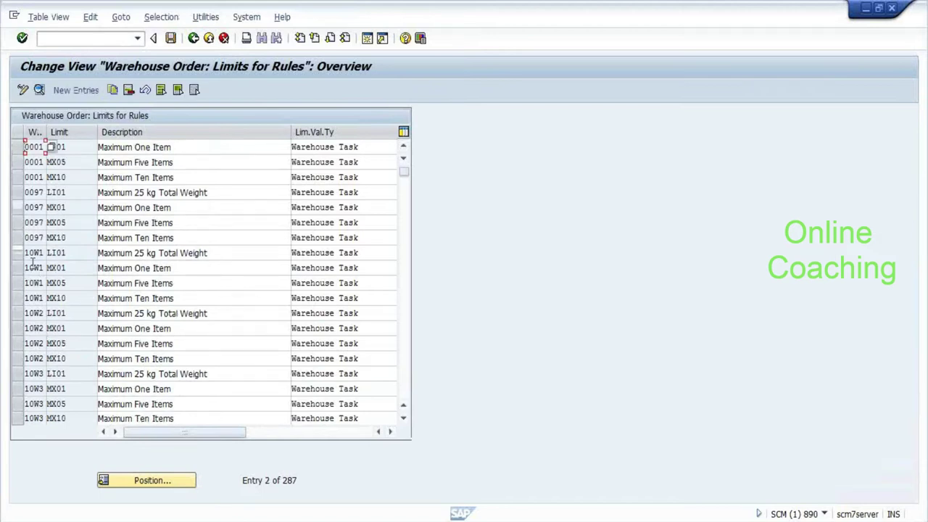
click(21, 163)
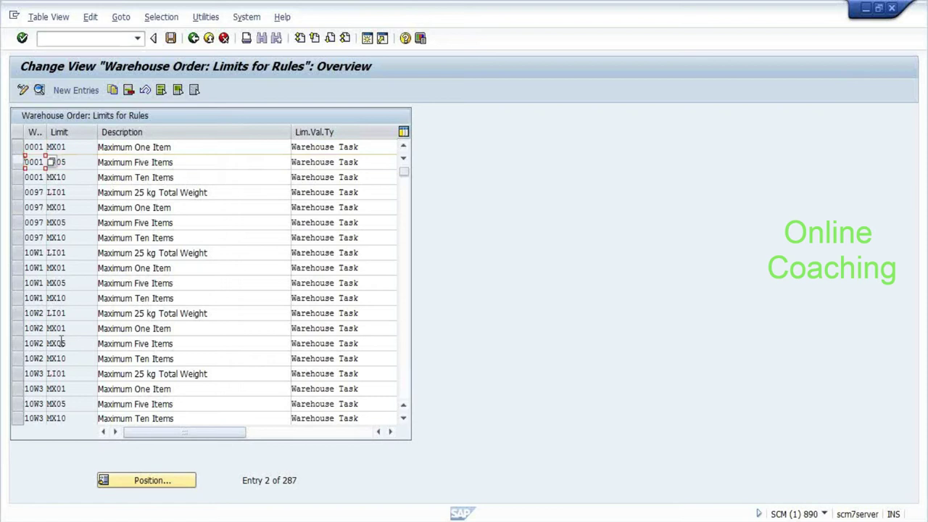
click(69, 161)
double_click(68, 164)
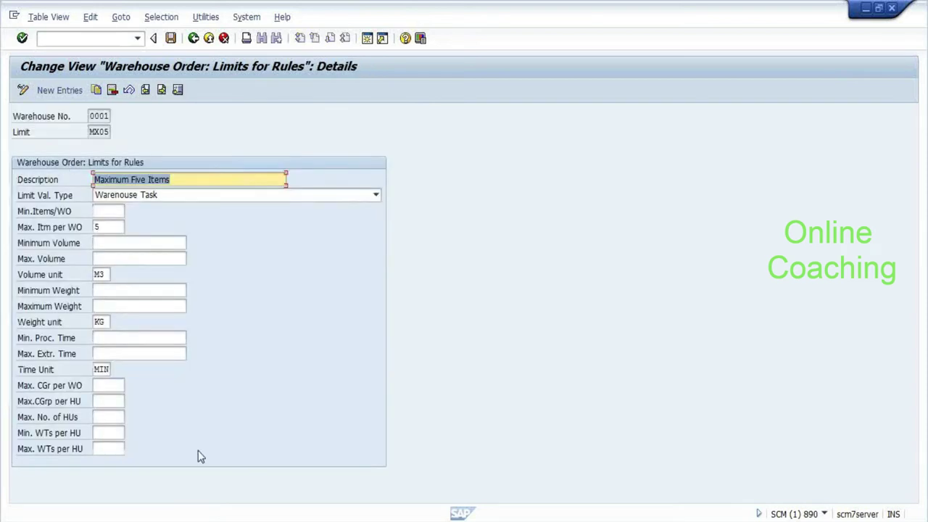
click(105, 434)
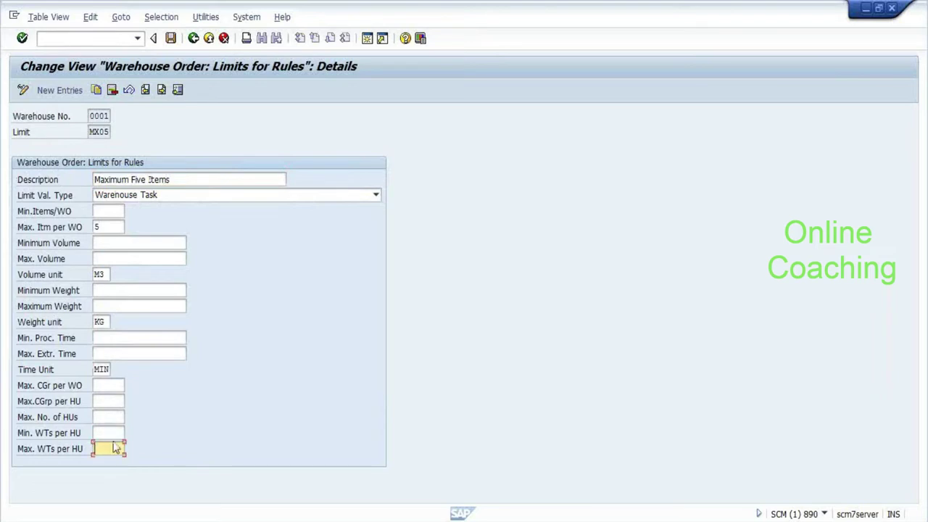
click(116, 449)
key(F3)
key(F3)
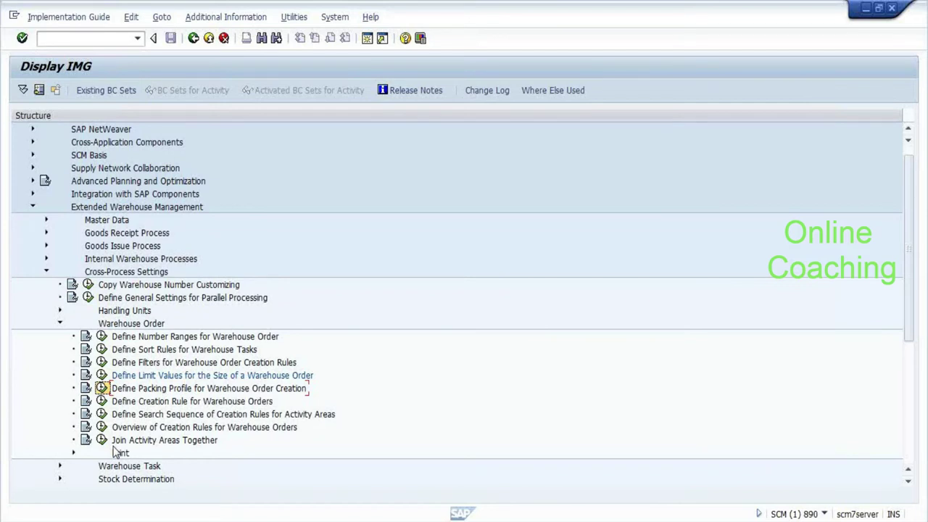
Open the warehouse order packing profiles, review profile AUTO of warehouse 1LW1 and return to the overview.
click(116, 452)
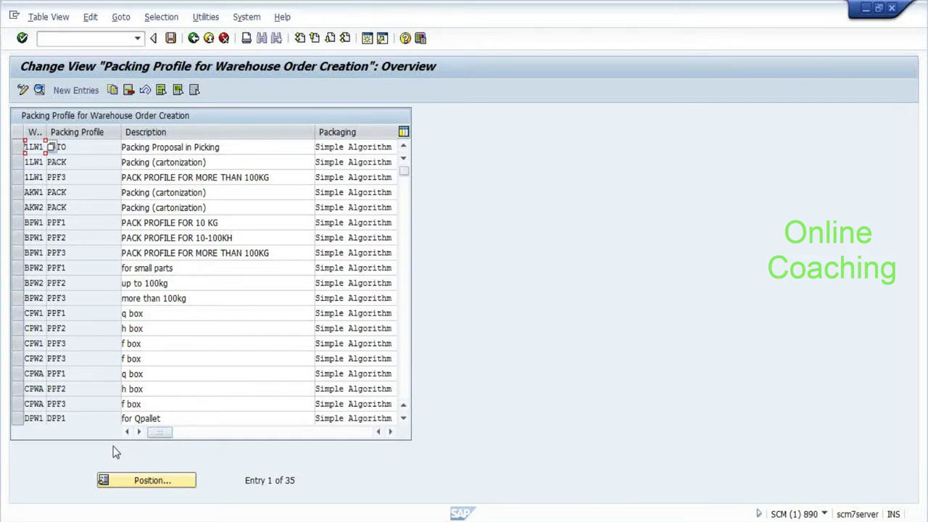
double_click(108, 143)
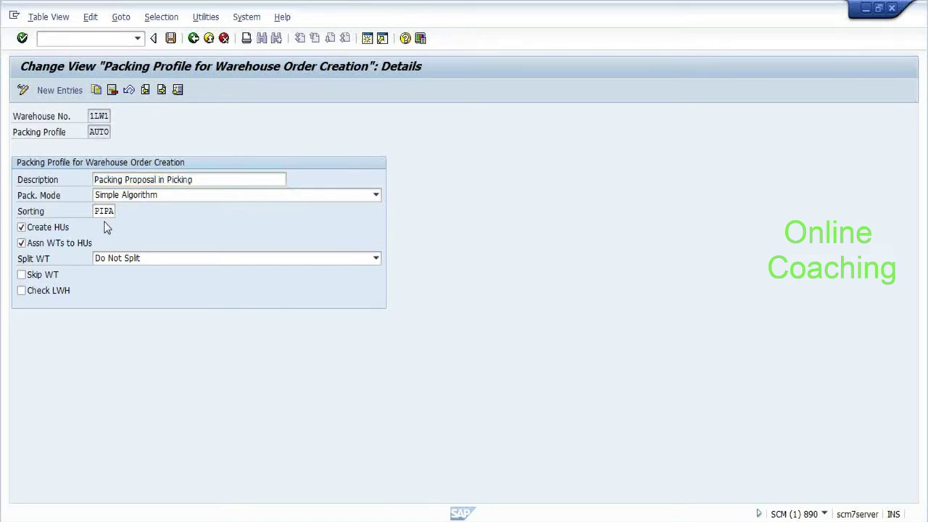
key(F3)
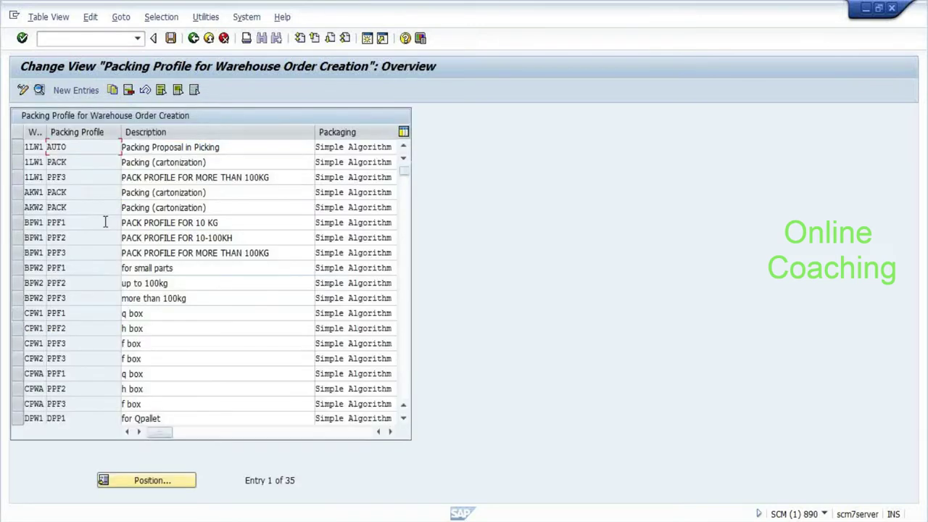
Open the Packing (cartonization) profile PACK of warehouse 1LW1, review its Sorting field and return to the Implementation Guide.
double_click(92, 163)
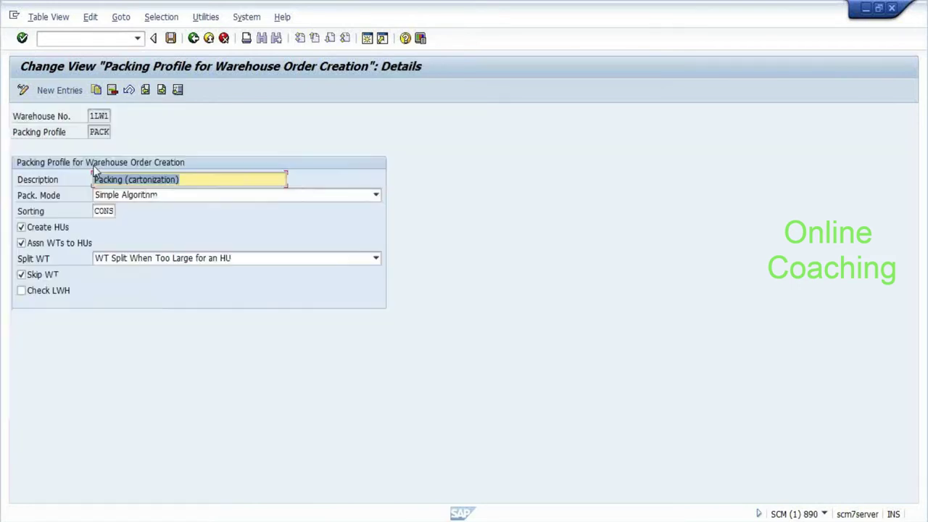
click(109, 209)
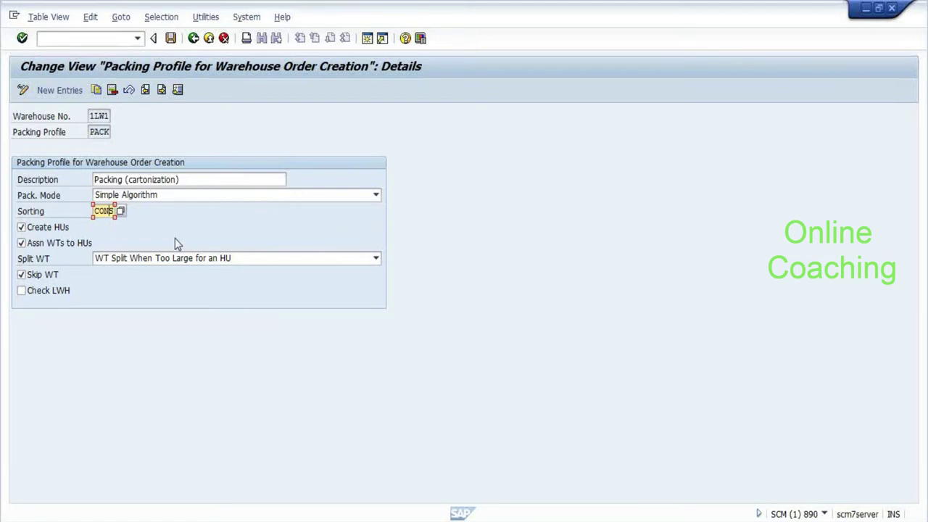
key(F3)
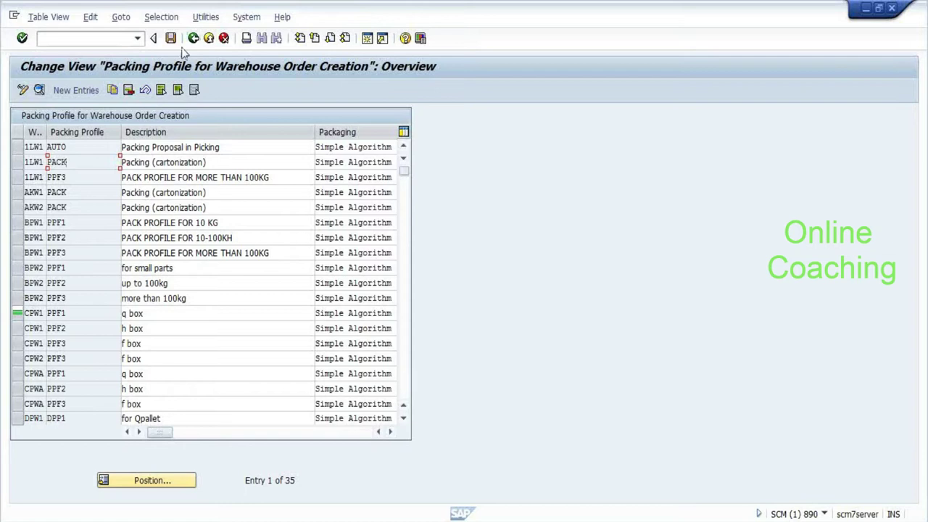
click(194, 40)
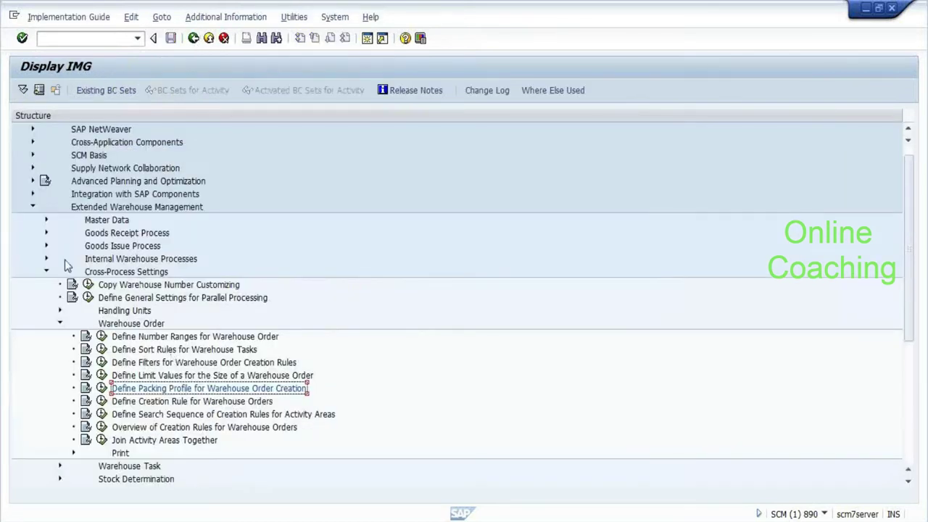
Expand the Warehouse Task node in the Cross-Process Settings and open the warehouse process type definitions.
scroll(97, 348, down, 1)
scroll(98, 348, down, 8)
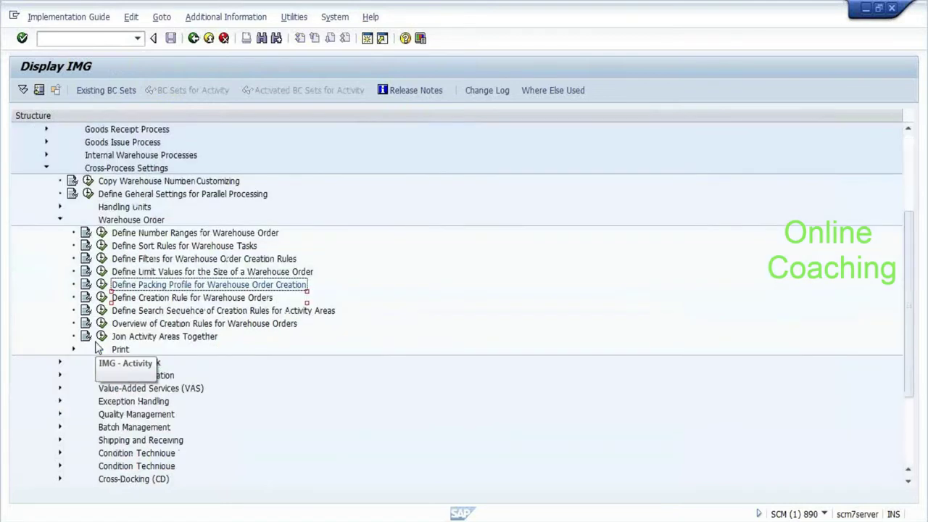
click(107, 352)
double_click(107, 352)
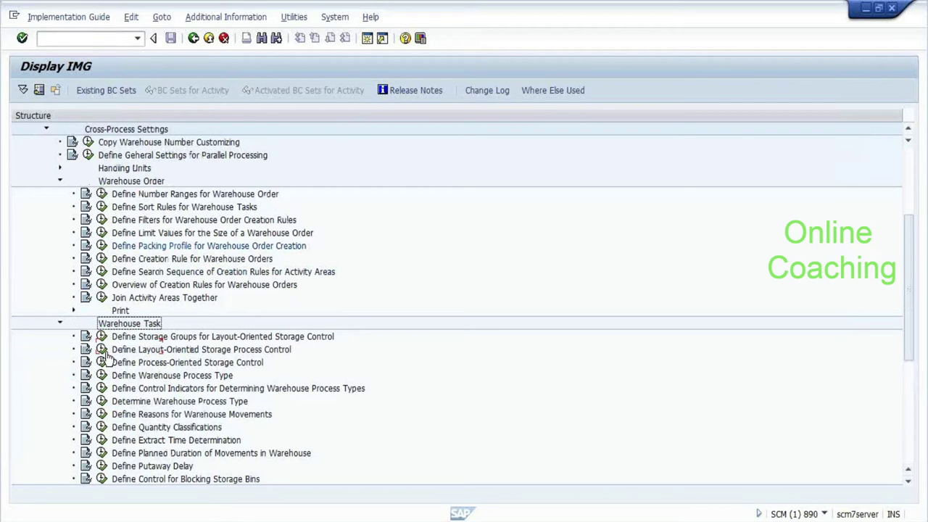
click(101, 375)
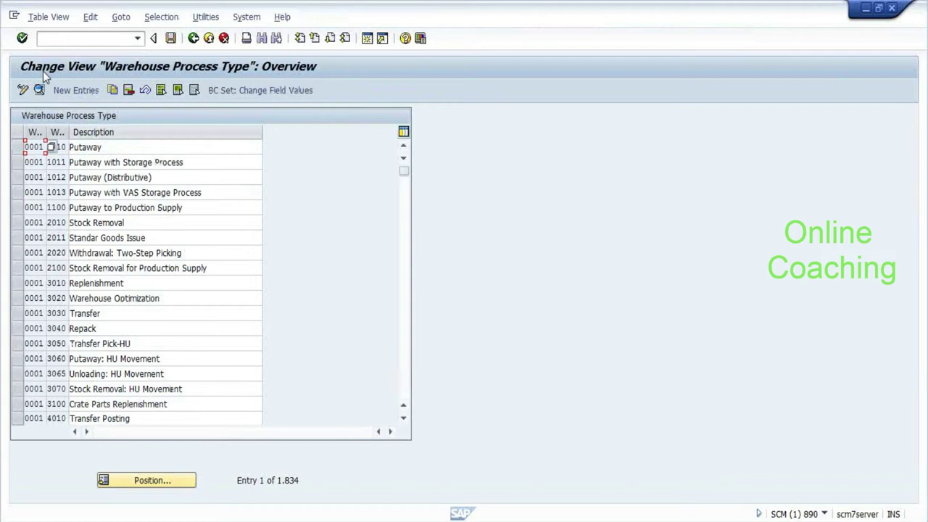
Review the Stock Removal process type 2010 of warehouse 0001, including its WO Rule field, and return to the Implementation Guide.
double_click(73, 223)
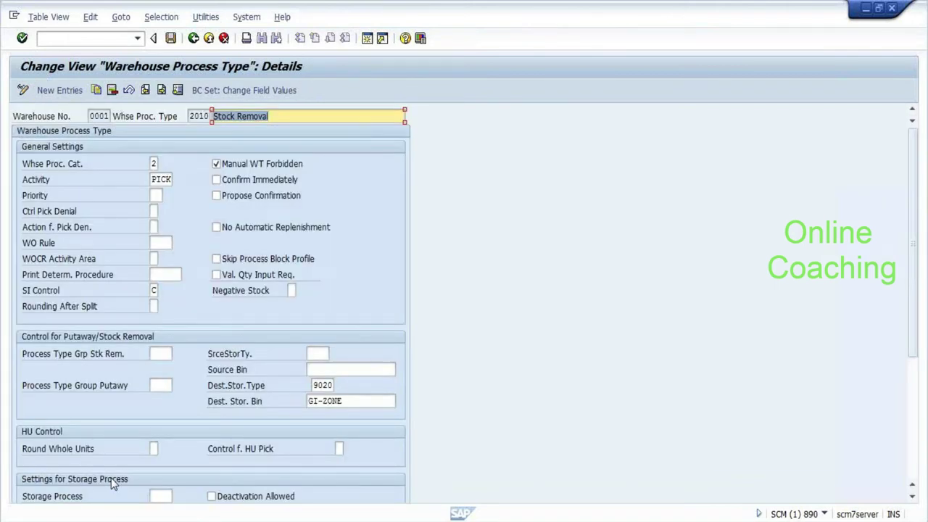
scroll(158, 263, down, 3)
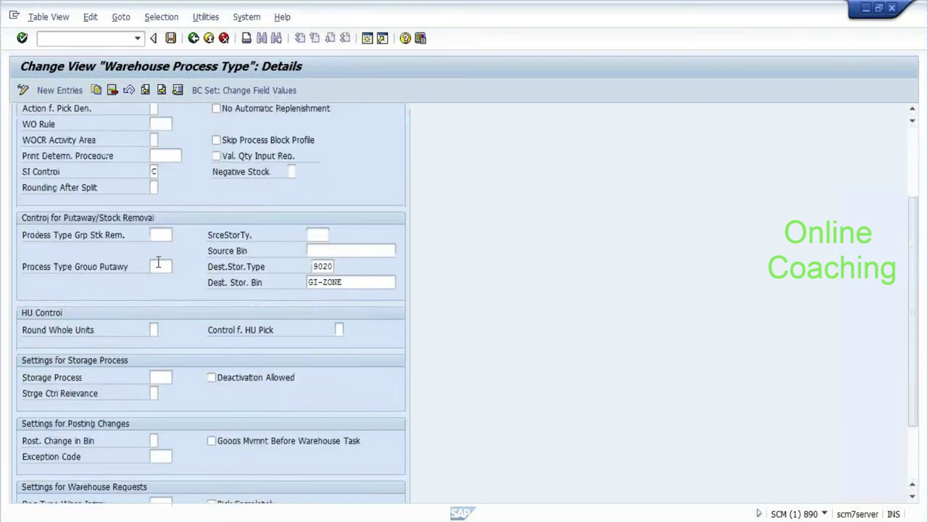
scroll(158, 263, down, 3)
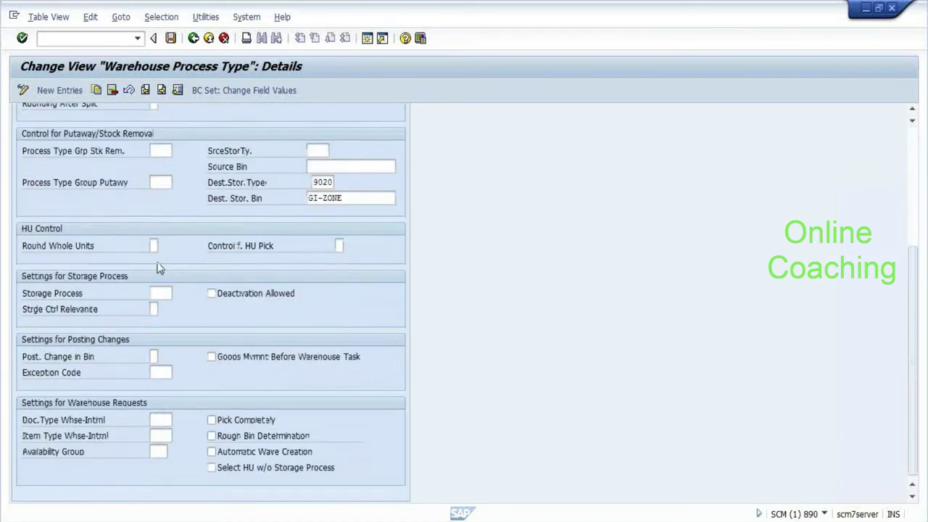
scroll(159, 265, up, 3)
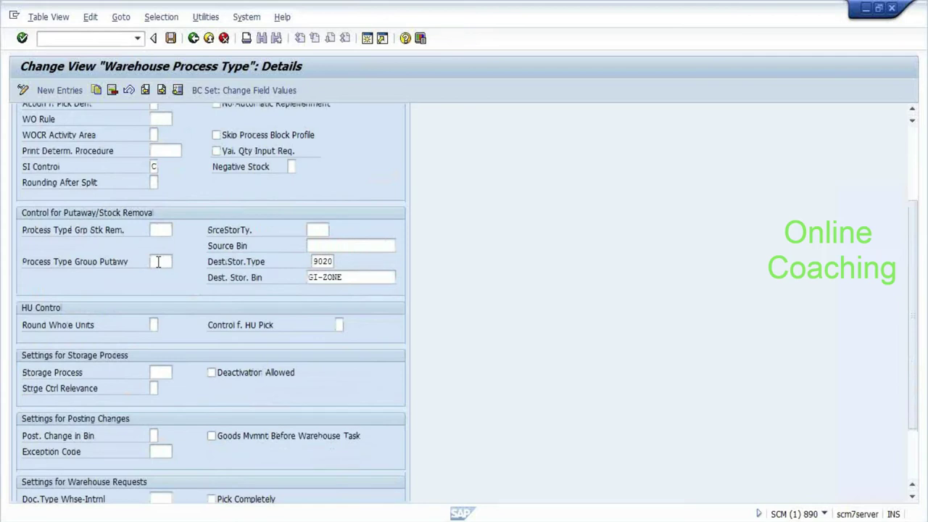
scroll(159, 262, up, 5)
click(152, 243)
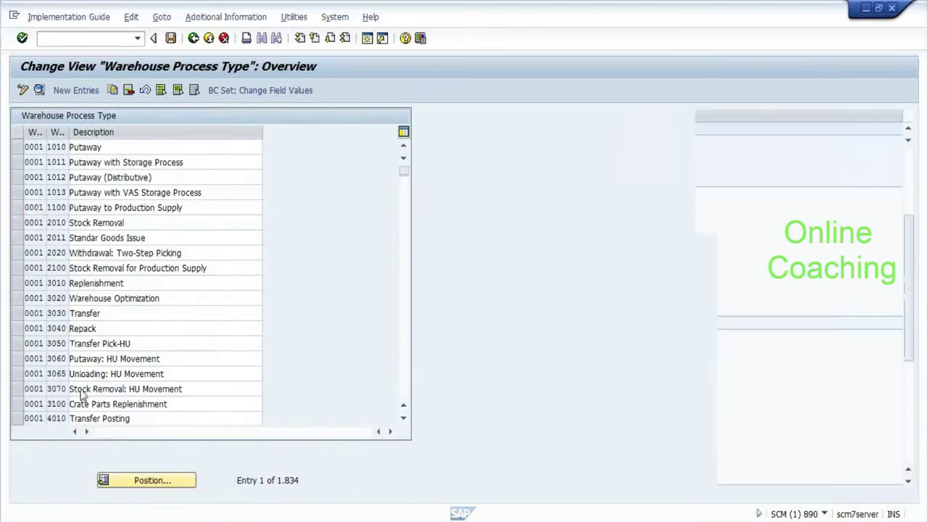
key(F3)
Open the Heavy Items creation rule HE01 of warehouse 0001, review its Packing Profile field and return to the Implementation Guide.
click(102, 259)
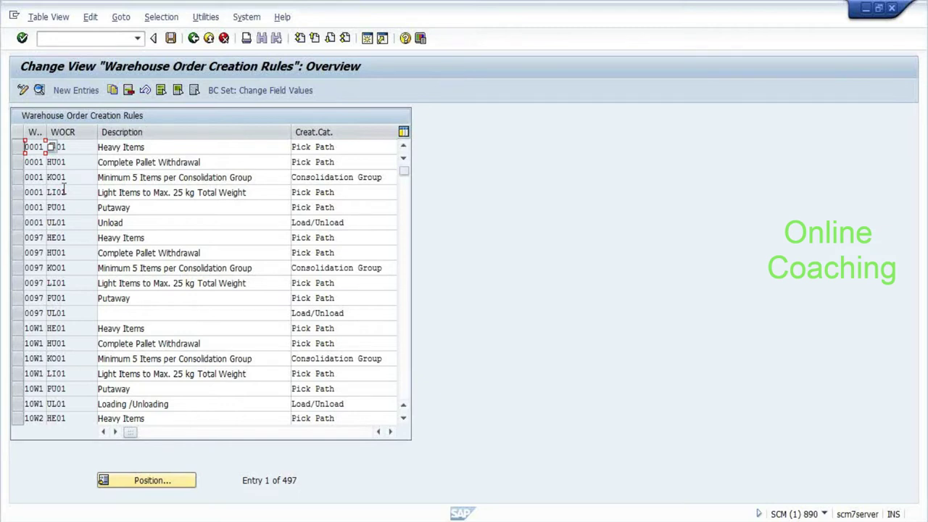
key(F2)
click(131, 292)
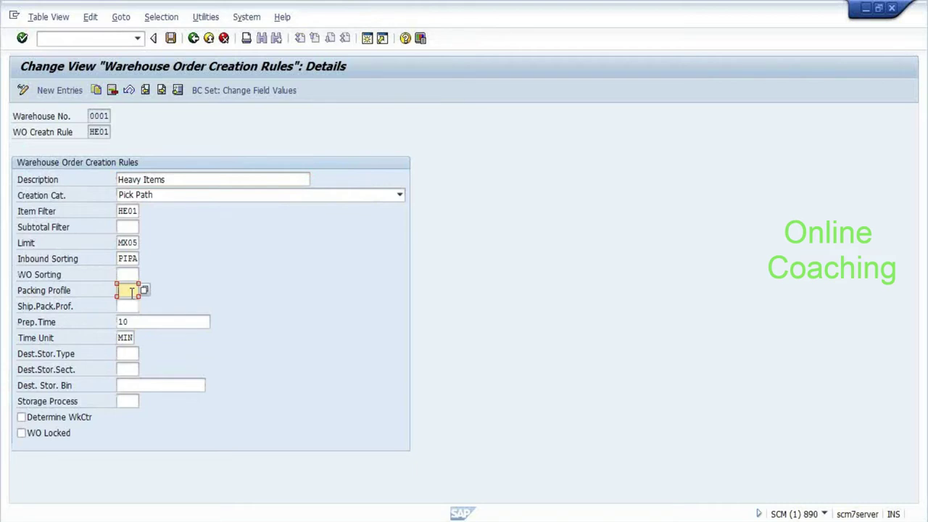
key(F3)
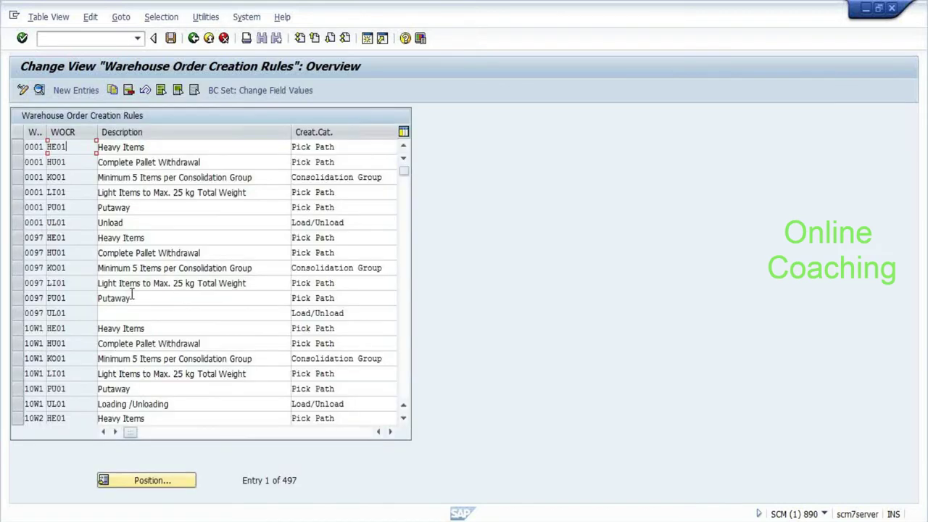
key(F3)
Walk through the Warehouse Order activities from the sort rules, filters, limit values and packing profile to the creation rule definition.
key(Up)
key(Up)
key(Up)
key(Down)
key(Down)
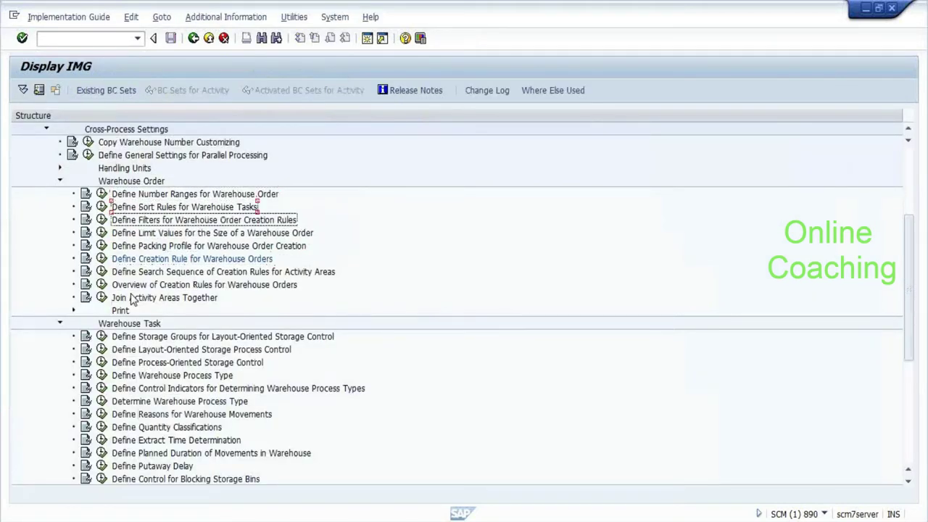
key(Down)
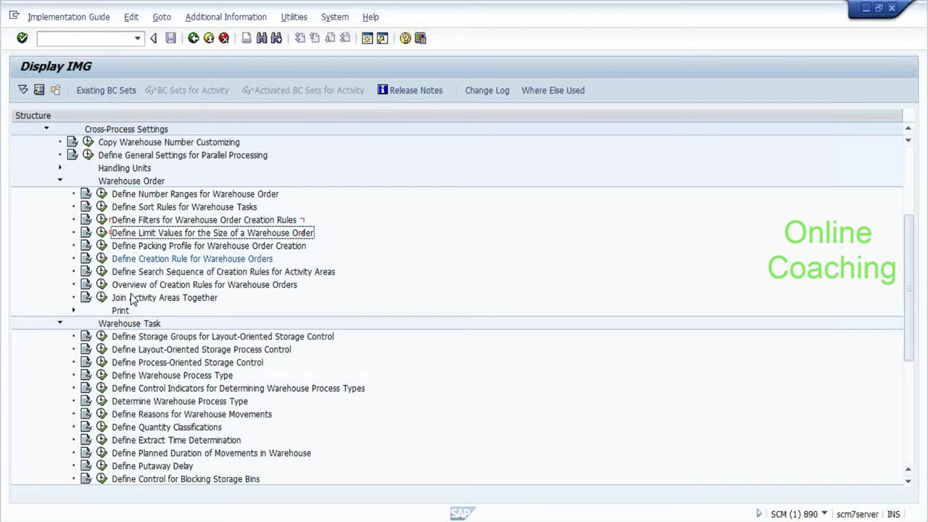
key(Down)
key(Down)
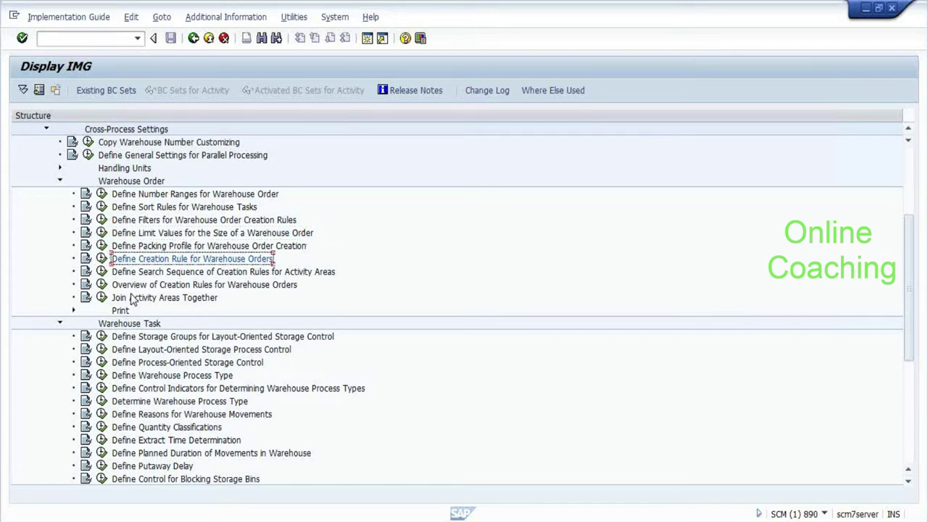
Reopen creation rule HE01 of warehouse 0001, check its Item Filter field and return to the Implementation Guide.
key(Left)
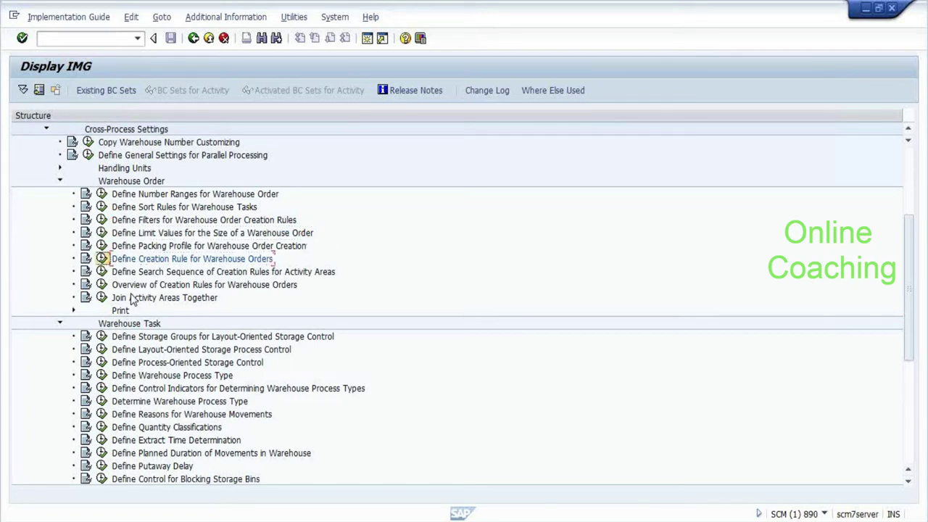
key(Return)
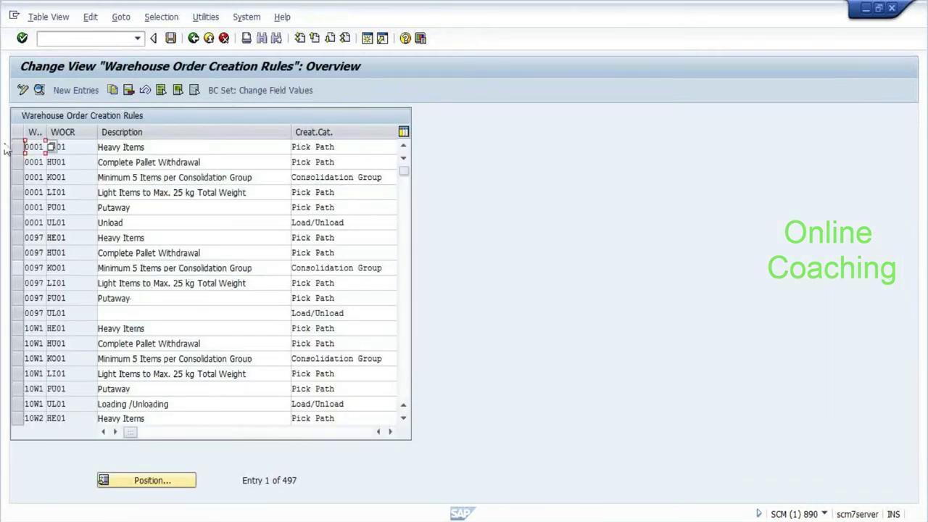
double_click(61, 152)
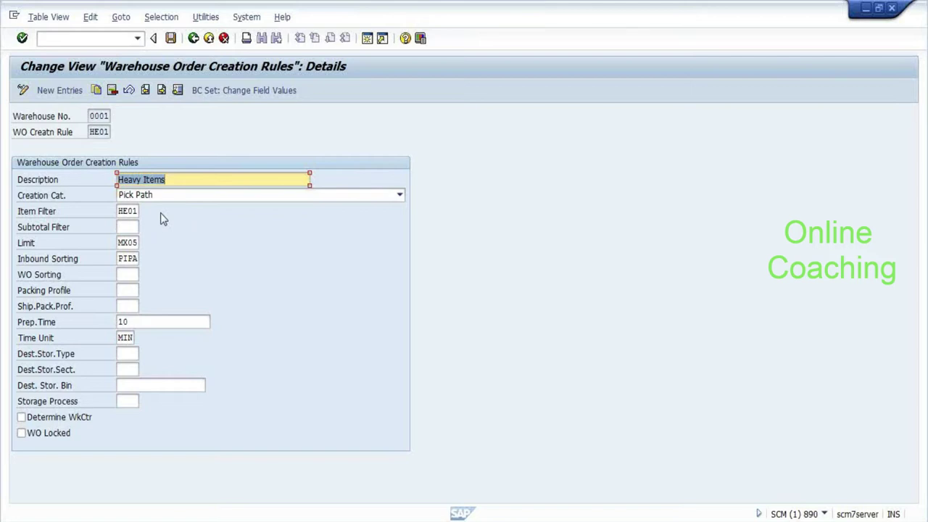
click(127, 212)
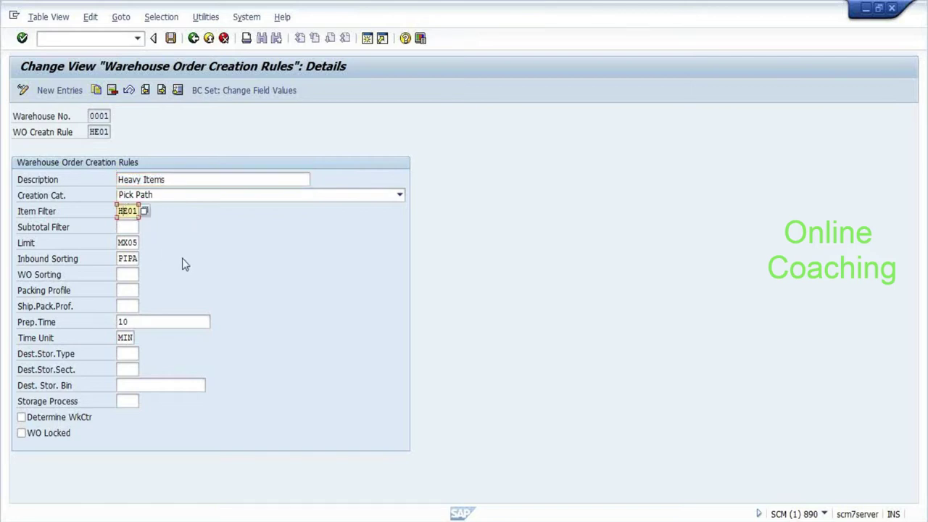
key(F3)
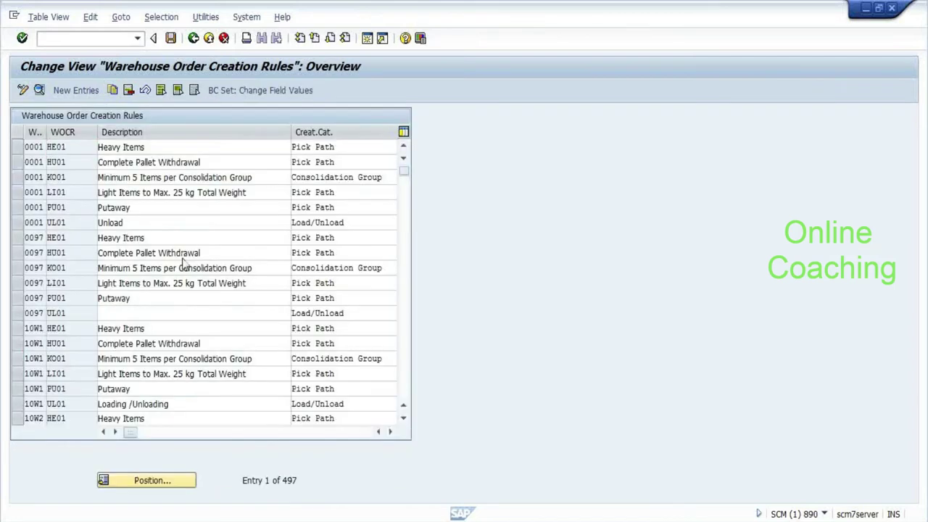
key(F3)
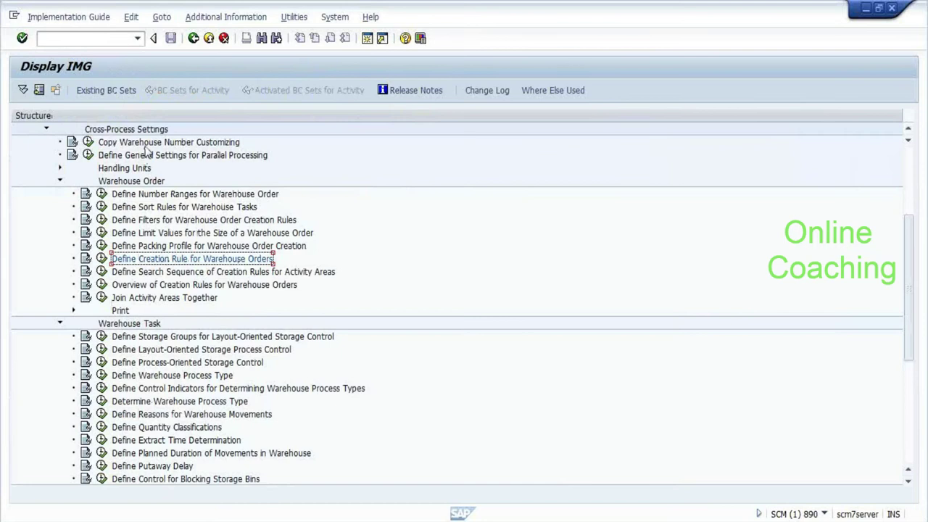
Open the Heavy Items filter HE01 of warehouse 0001, check its Minimum Weight field and return to the Implementation Guide.
click(102, 219)
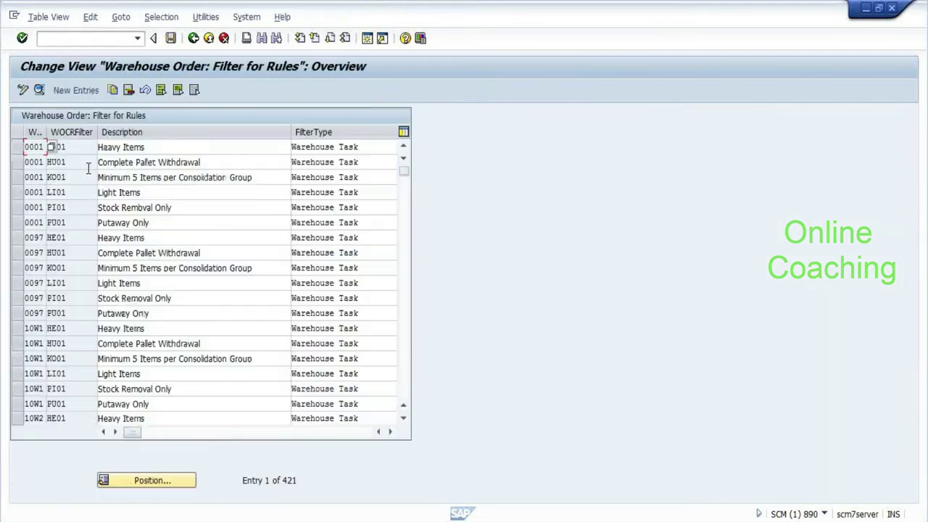
double_click(79, 149)
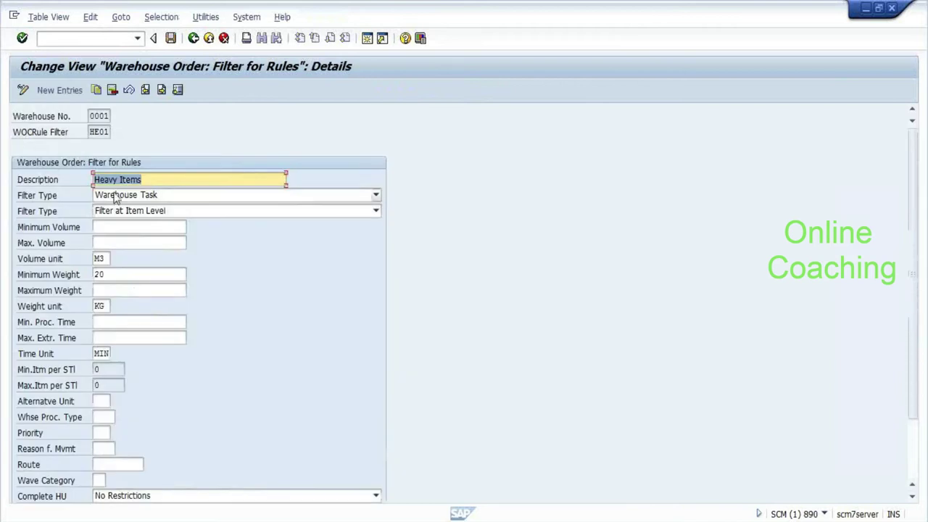
click(129, 273)
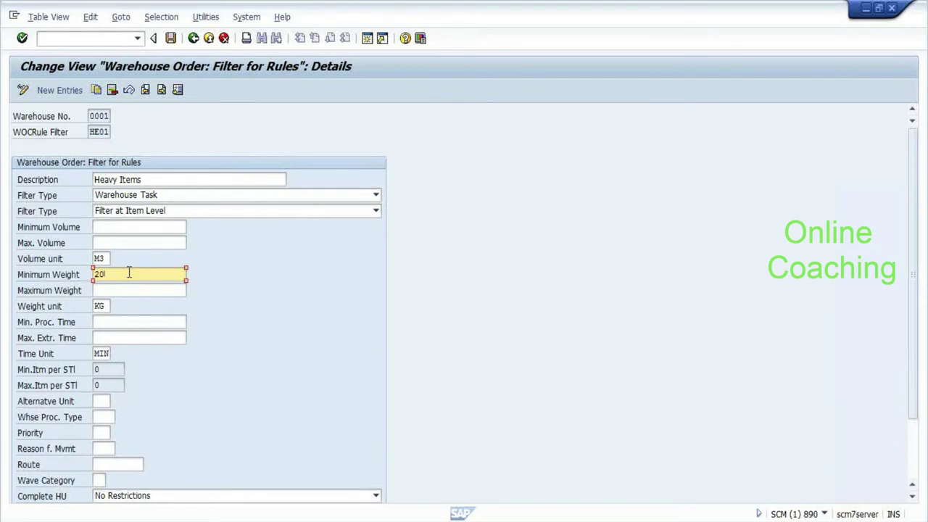
key(Return)
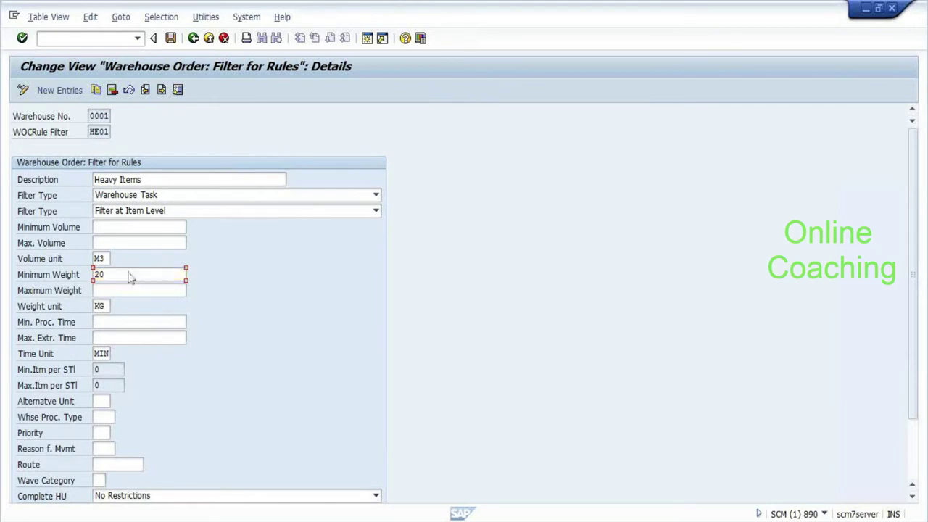
key(F3)
key(F3)
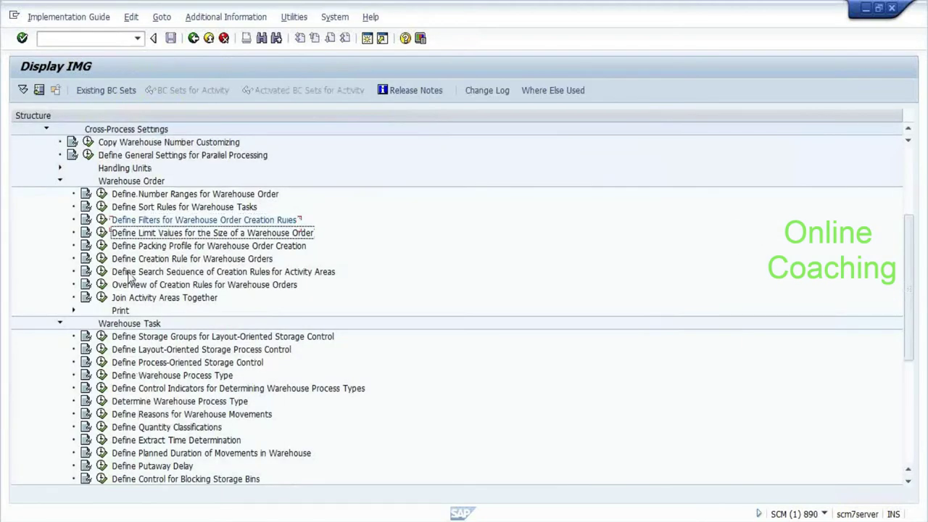
Open the warehouse order creation rules again, examine the Limit field of rule HE01 in warehouse 0001 and return to the overview.
key(Down)
key(Down)
key(Down)
key(Up)
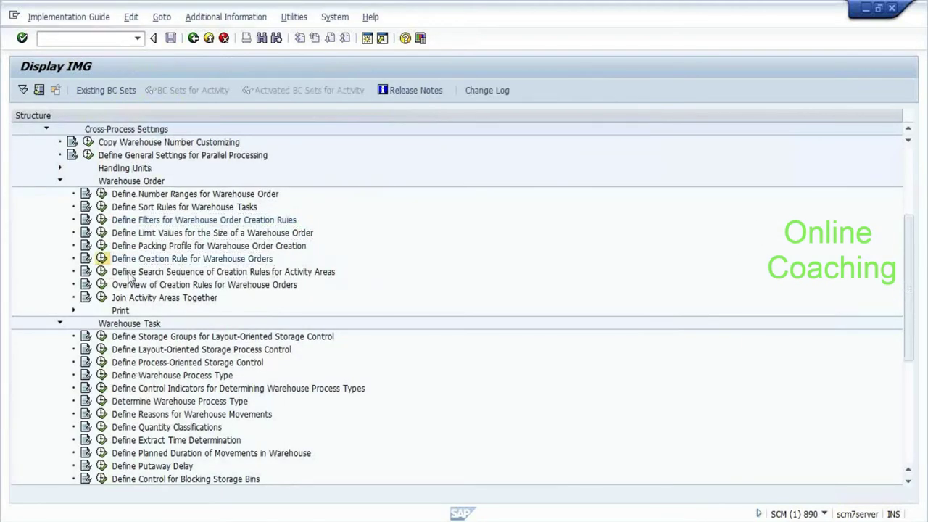
key(Return)
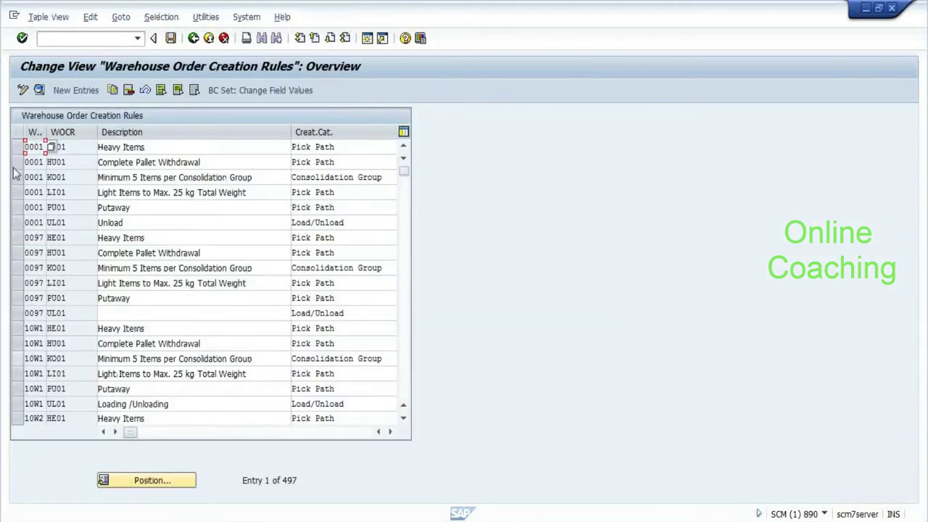
double_click(72, 151)
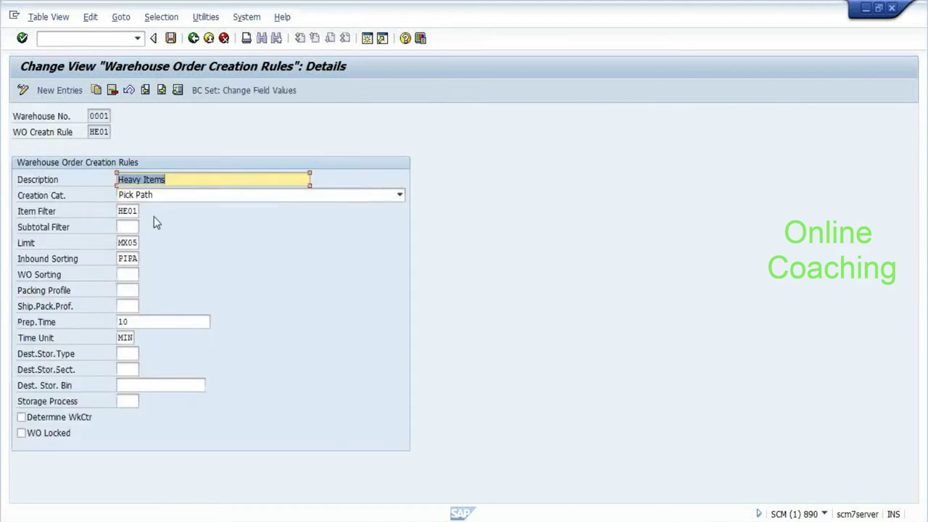
click(122, 245)
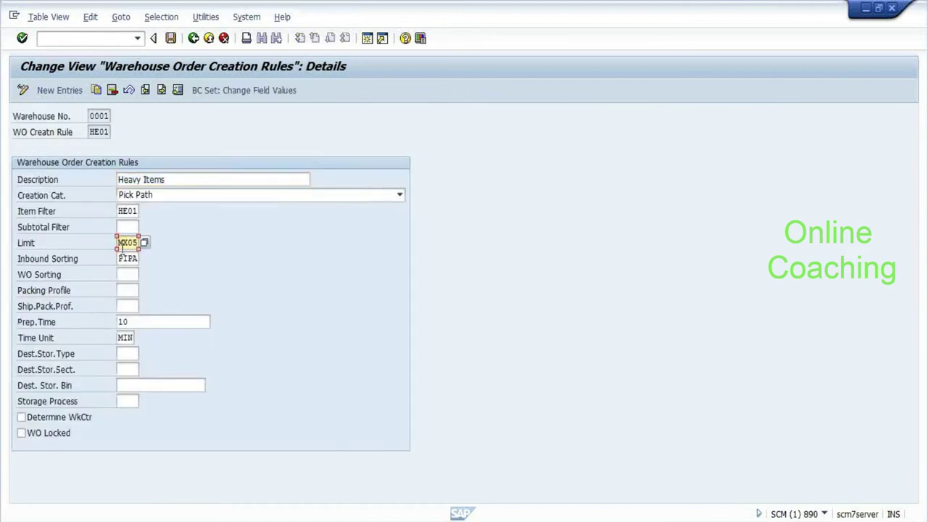
key(F5)
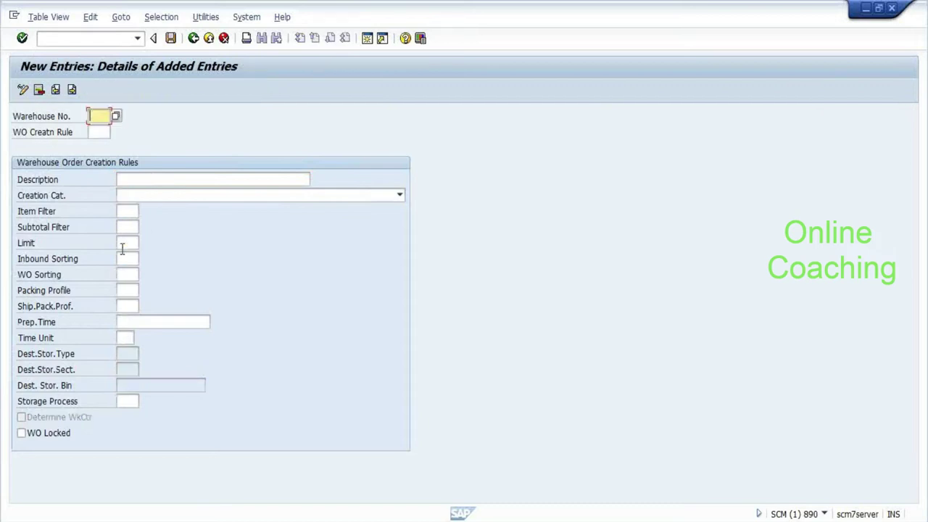
key(F3)
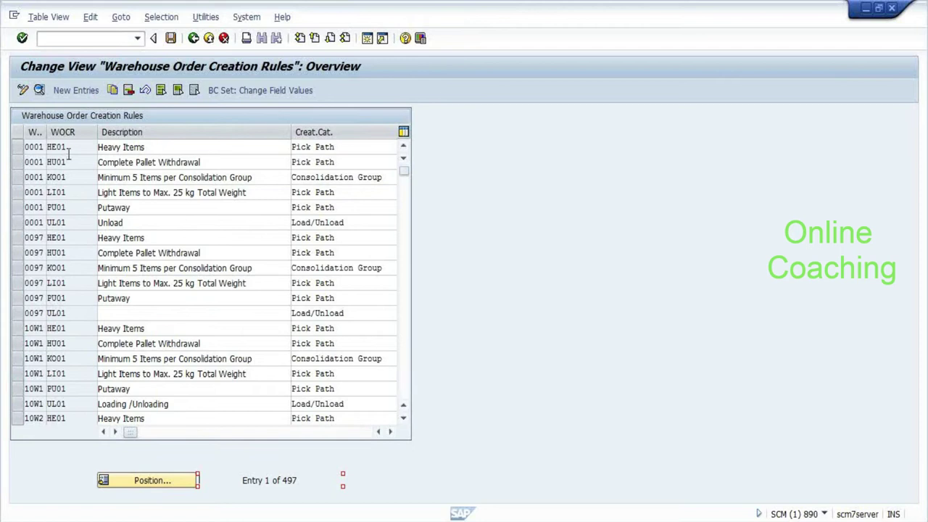
Show the limits available for the Limit field of creation rule HE01, highlight MX05 Maximum Five Items and close the list.
double_click(67, 152)
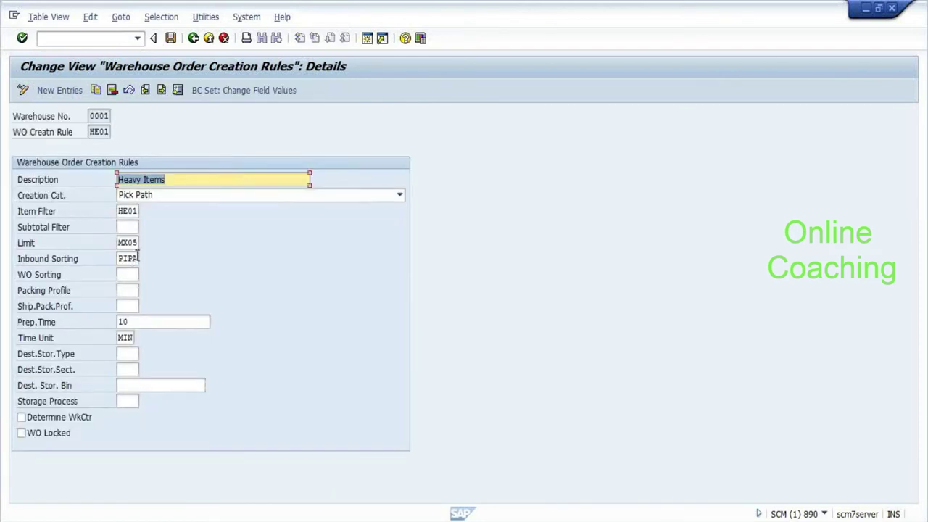
click(127, 241)
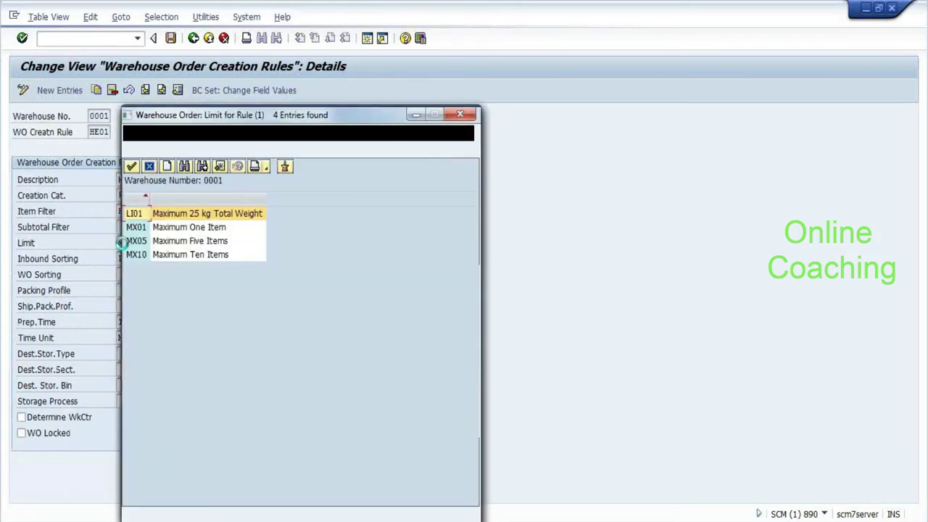
click(204, 243)
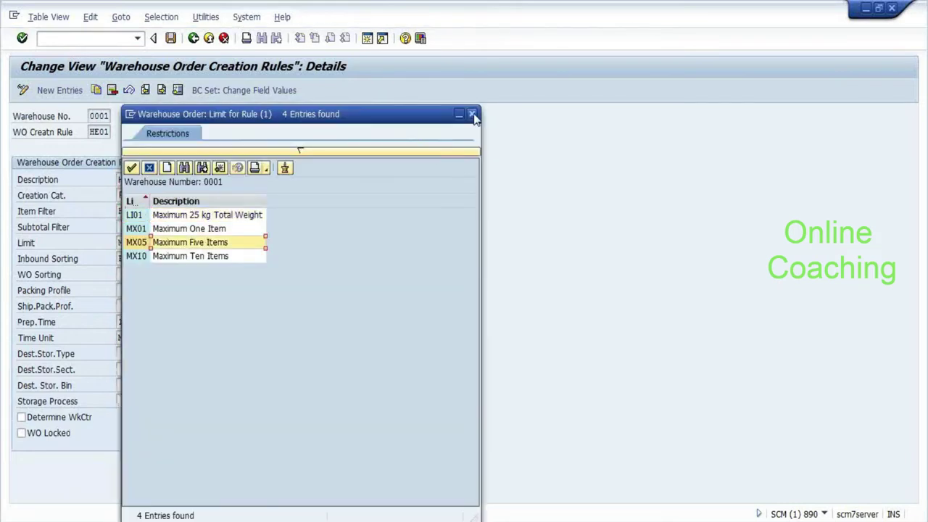
key(Return)
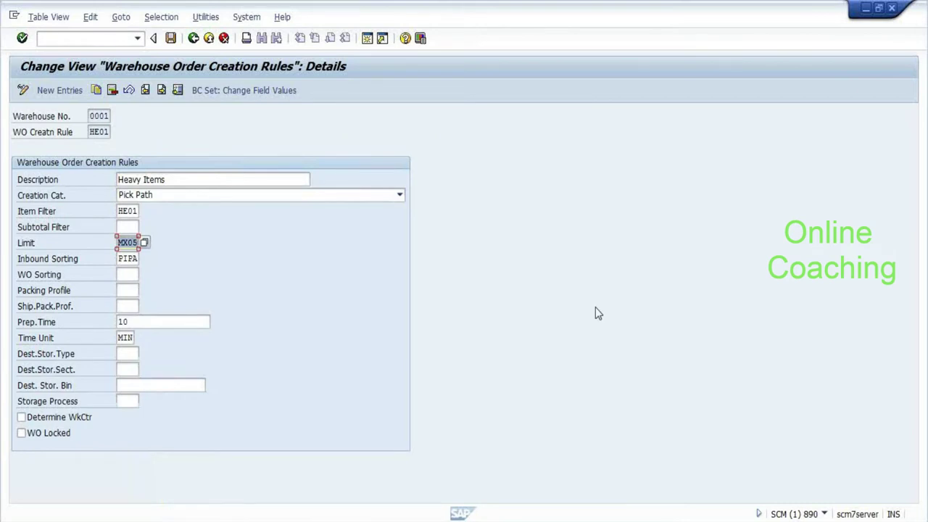
Examine the Inbound Sorting, WO Sorting, Packing Profile and Ship.Pack.Prof. fields of creation rule HE01 in warehouse 0001.
key(Tab)
key(shift+Tab)
key(Tab)
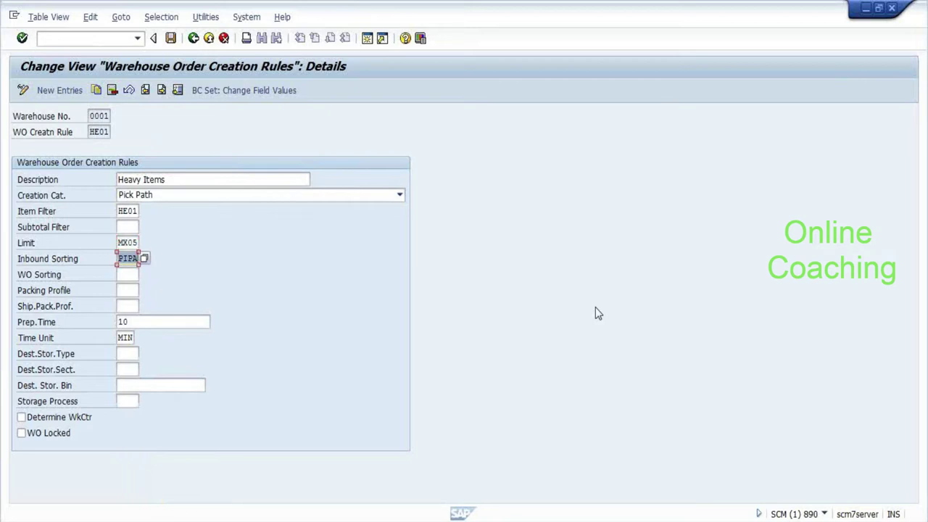
key(Tab)
key(Tab)
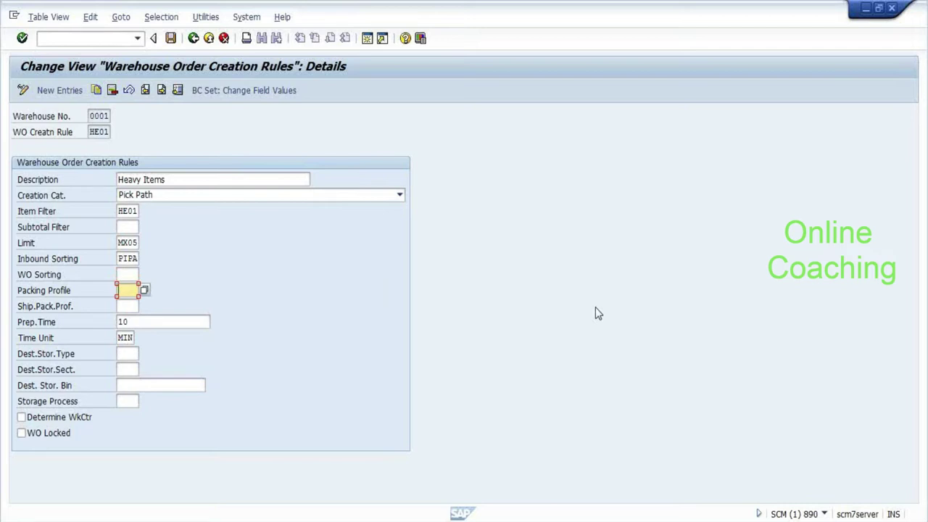
key(Tab)
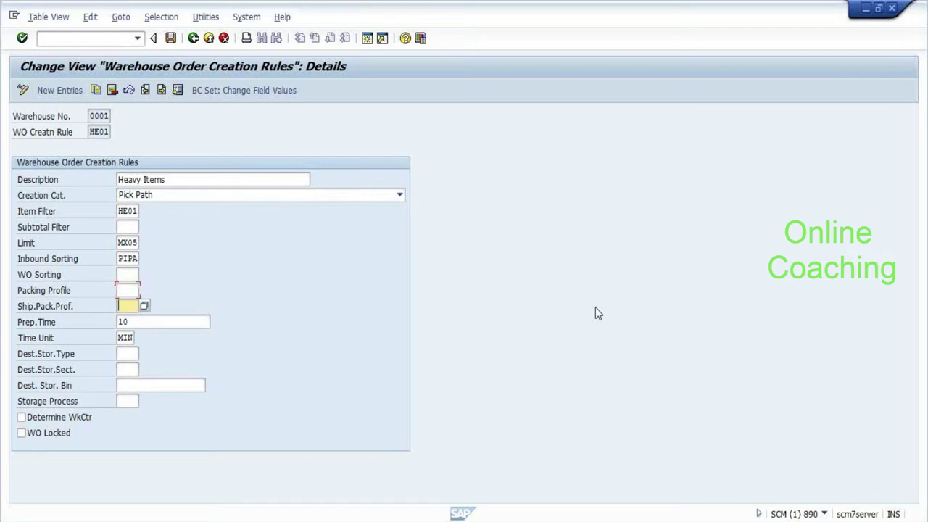
Examine rule HE01's preparation time, time unit, destination and Storage Process fields, and return to the creation rules overview.
key(Tab)
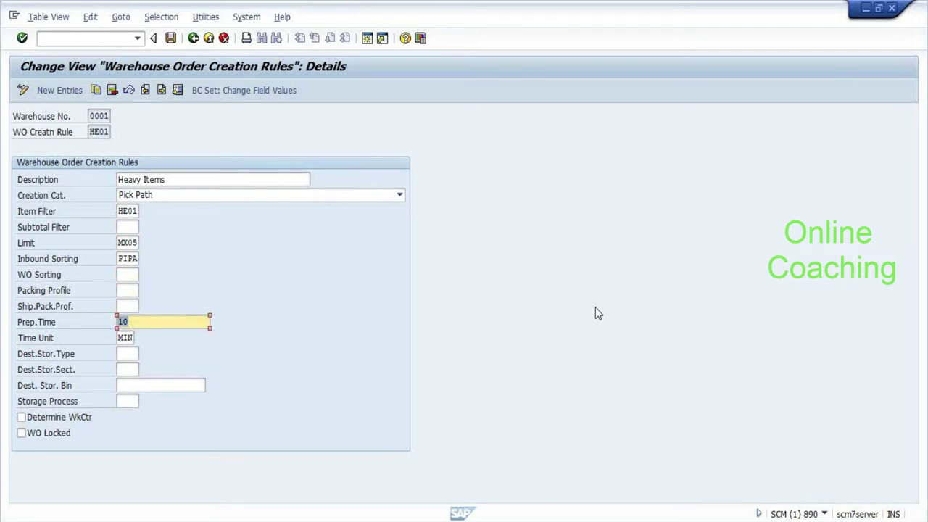
key(Tab)
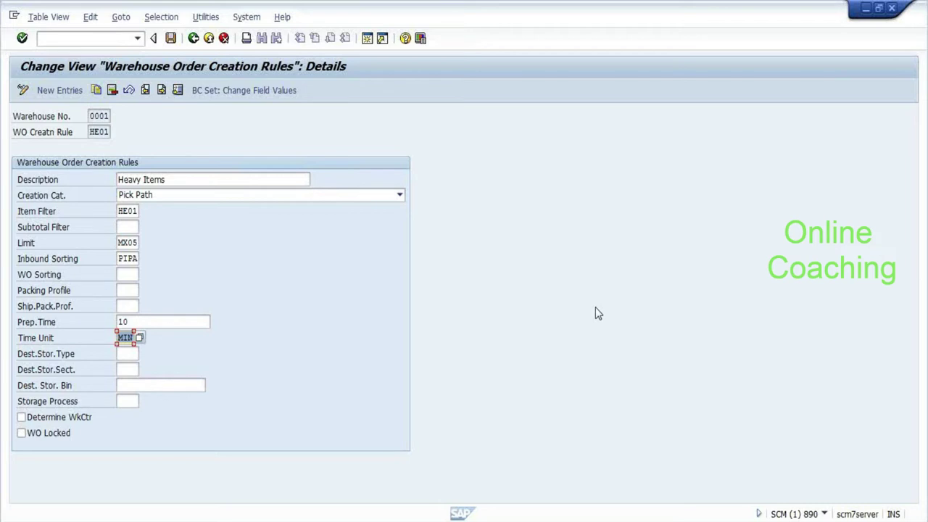
key(Tab)
key(Tab)
key(Tab)
key(Tab)
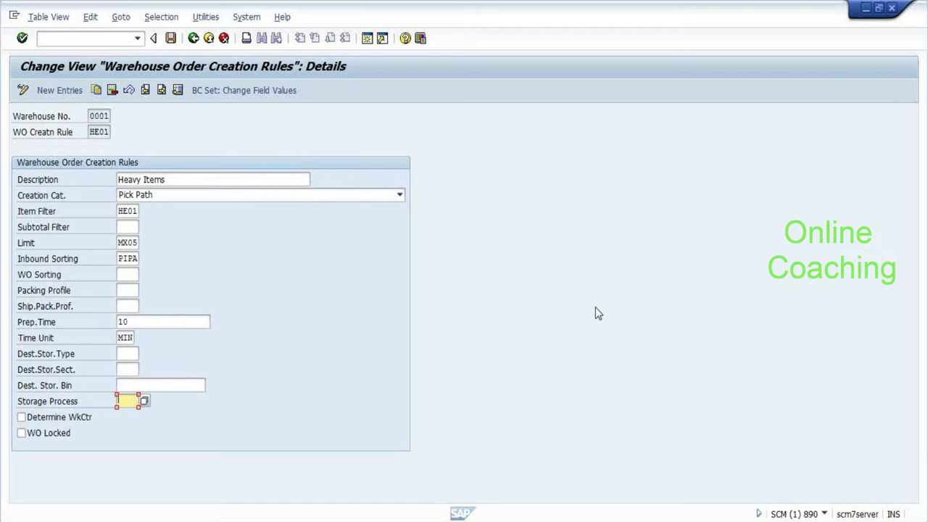
key(F3)
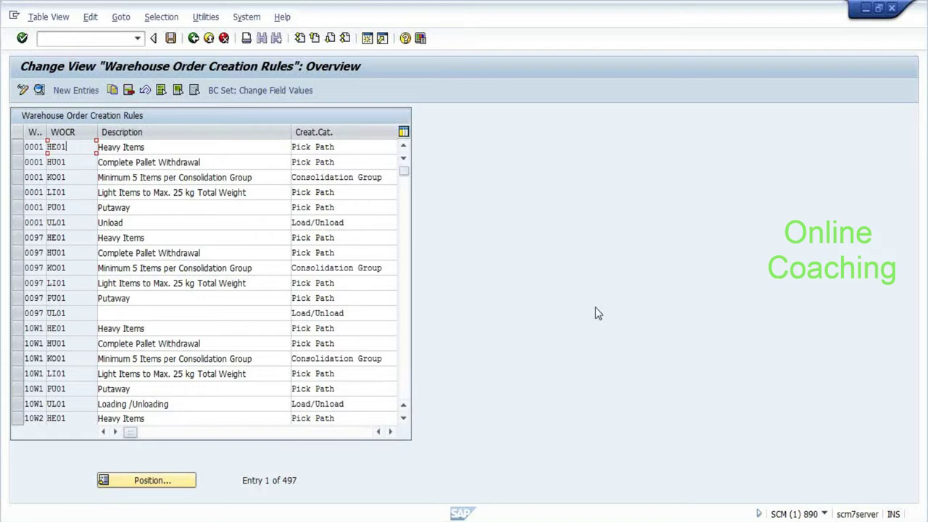
View the details of the Heavy Items creation rule HE01 of warehouse 0001 again and return to the Implementation Guide.
double_click(81, 148)
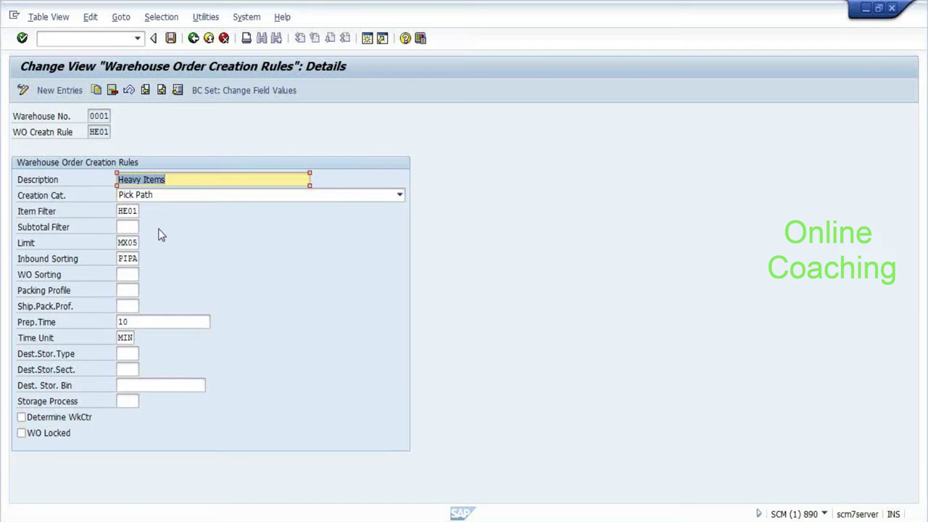
key(F3)
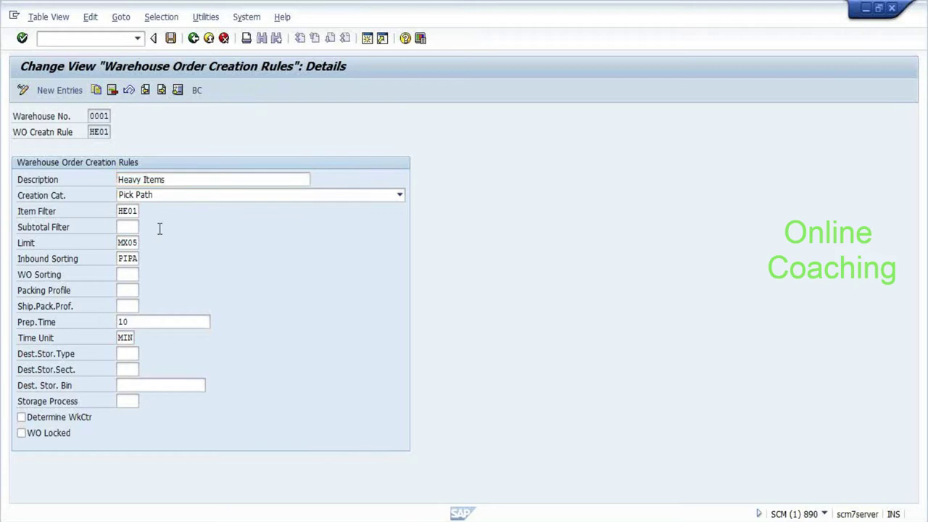
key(F3)
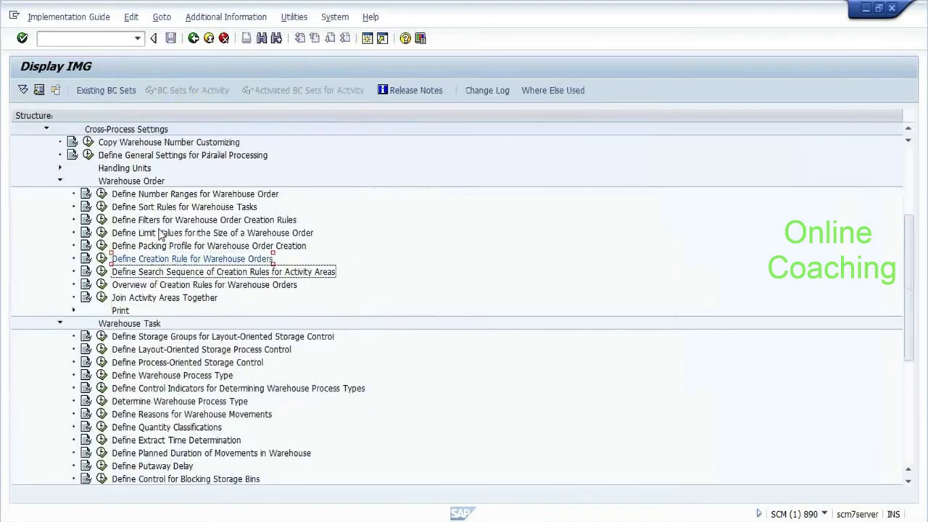
Open the Overview of Creation Rules for Warehouse Orders and try EWM as the work area's warehouse number.
key(shift+Tab)
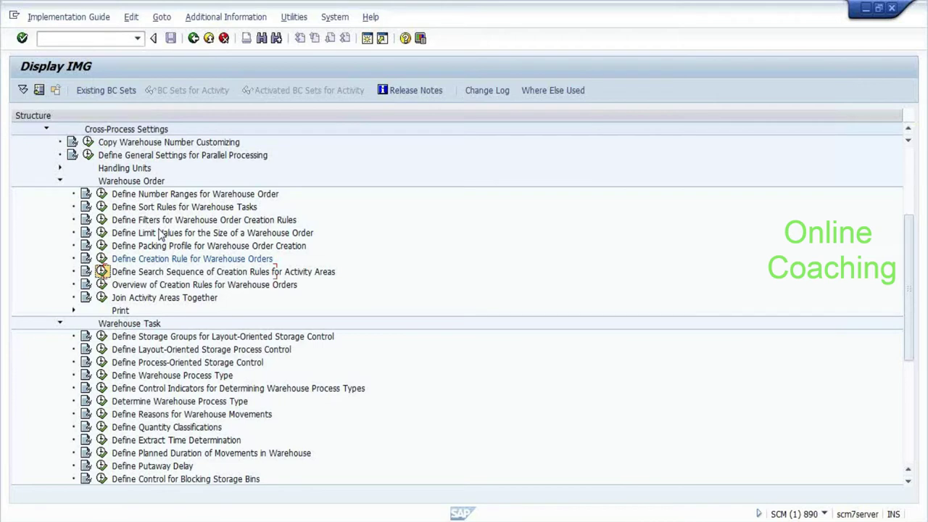
key(Down)
key(Return)
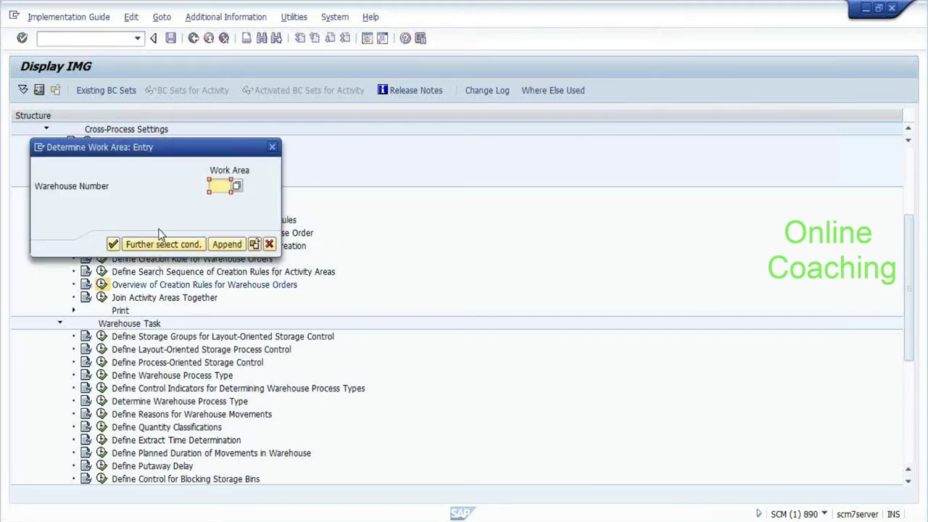
key(BackSpace)
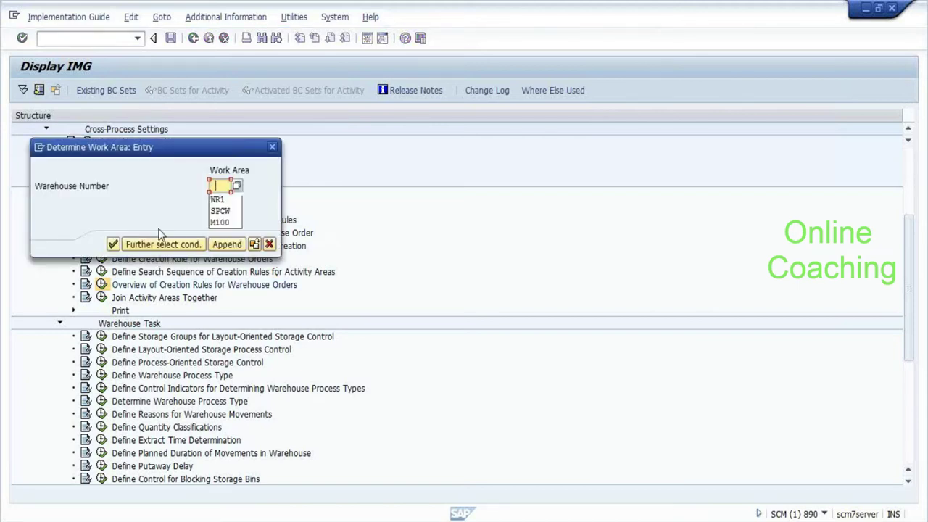
text(ewm)
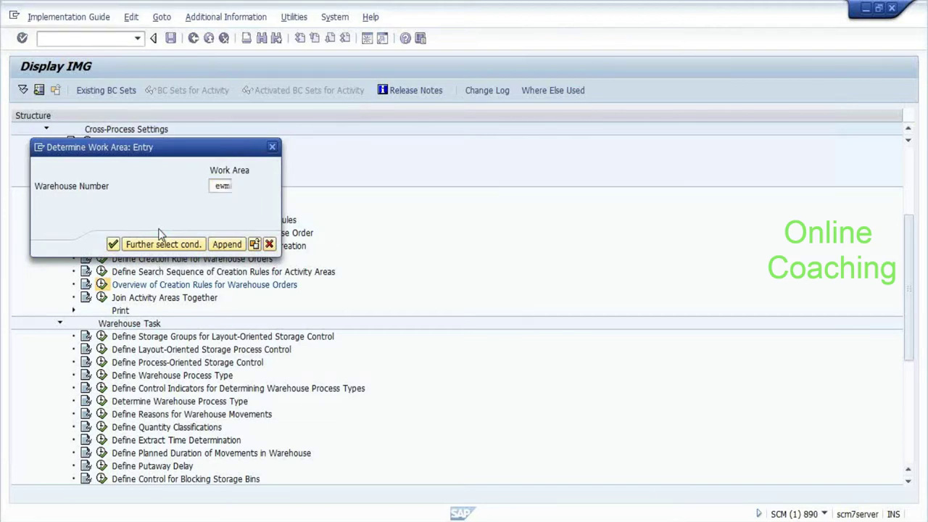
key(Return)
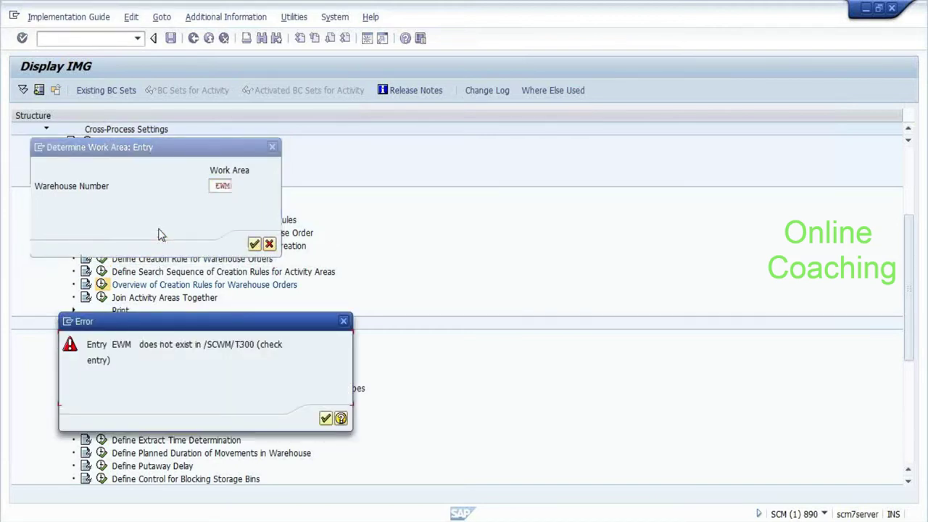
key(Return)
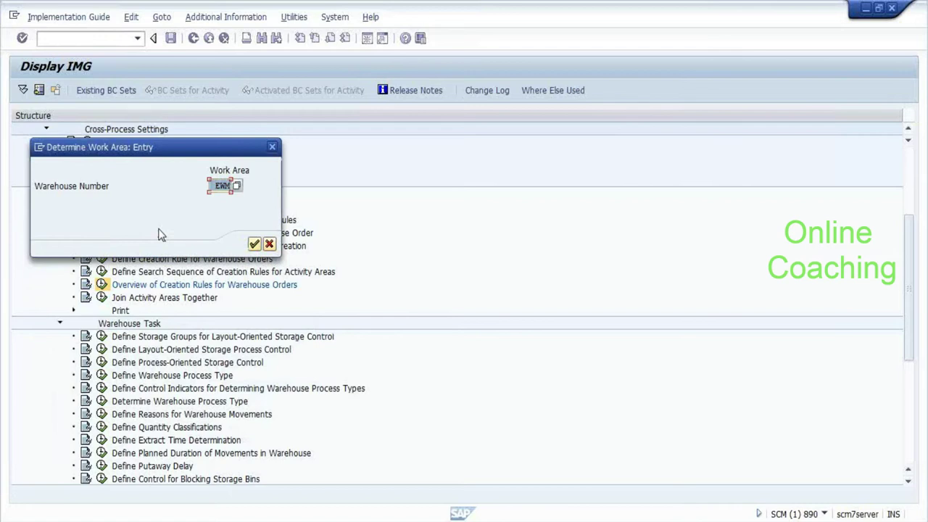
Display the creation rules of warehouse EWM1, highlight the Heavy Items rule HE01 and return to the Implementation Guide.
key(BackSpace)
text(ewm1)
key(Return)
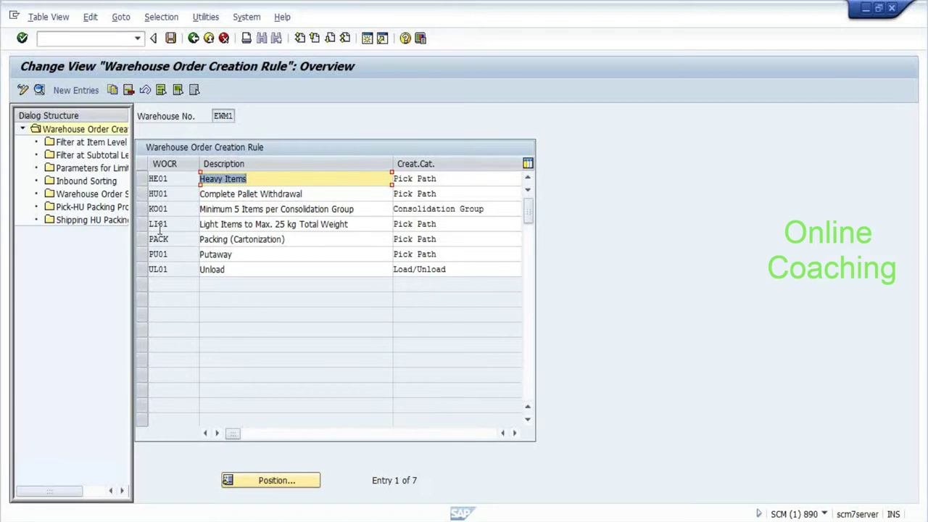
click(143, 180)
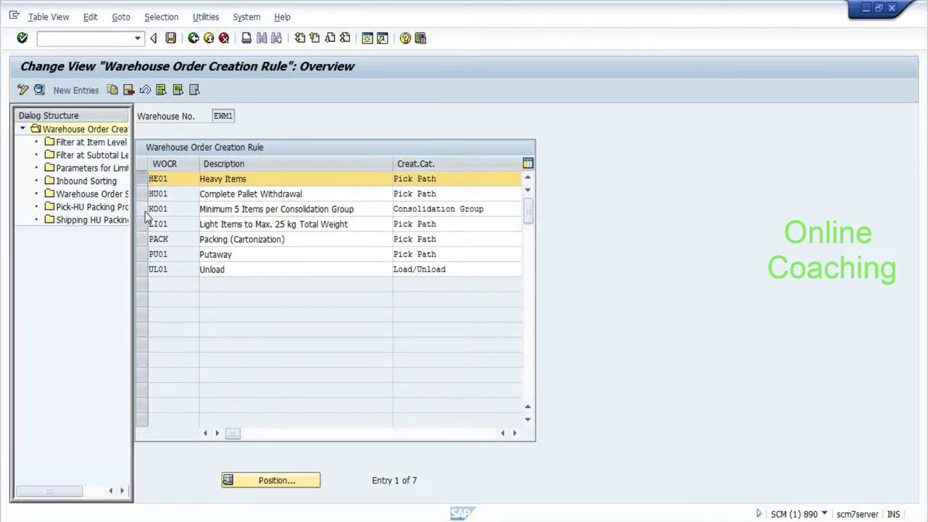
key(F3)
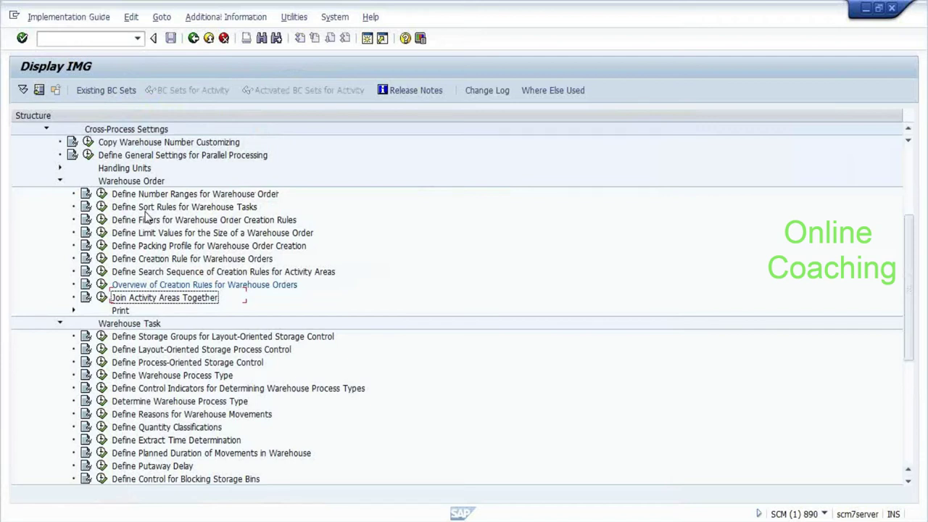
Open warehouse process type 1010 Putaway of warehouse 0001, check its WO Rule field and return to the Implementation Guide.
key(Down)
key(Down)
key(Down)
key(Down)
key(Down)
key(Down)
key(Return)
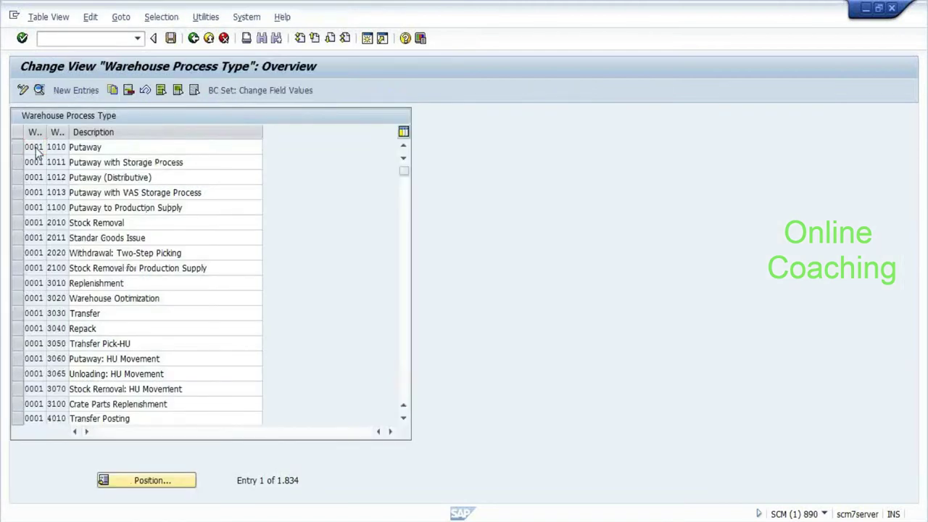
double_click(36, 148)
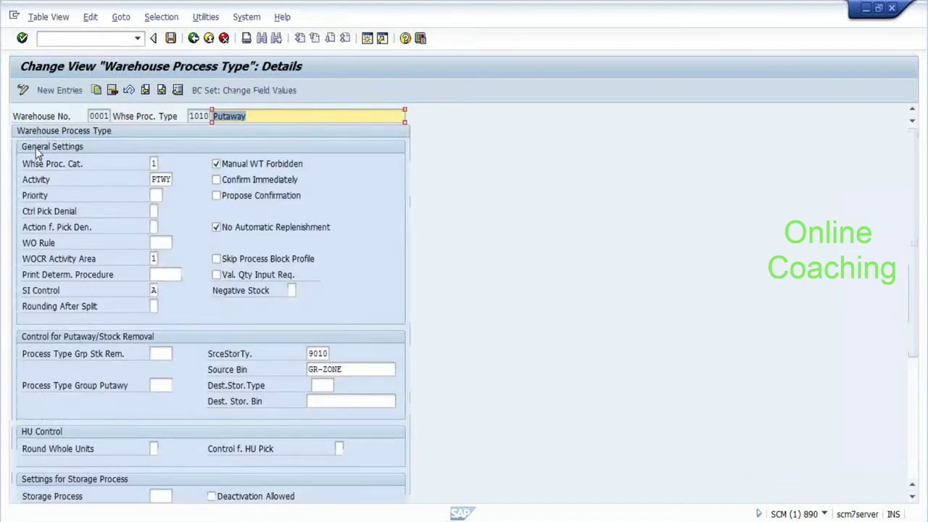
click(160, 243)
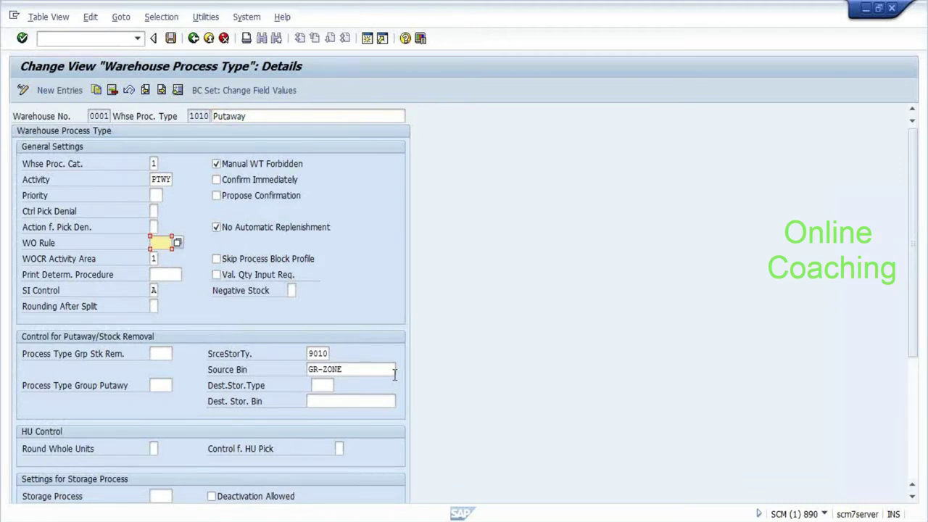
key(F3)
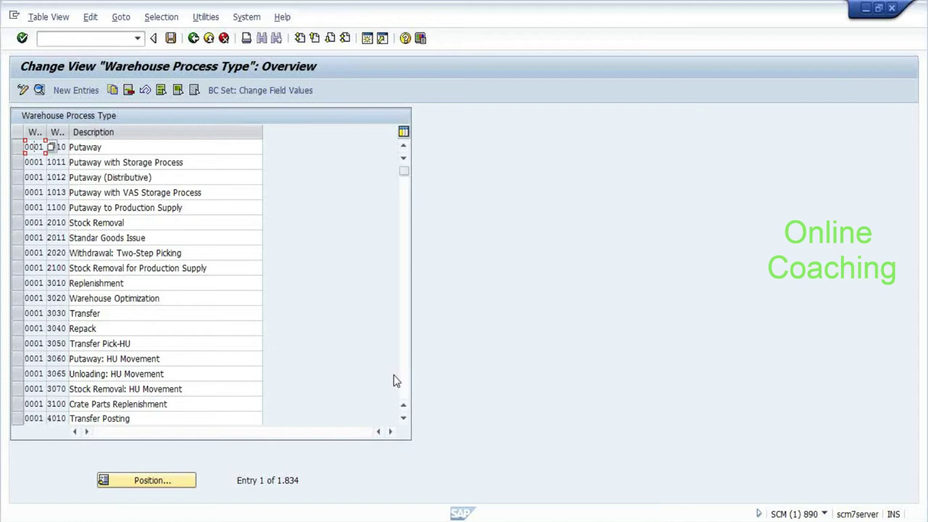
key(F3)
key(Up)
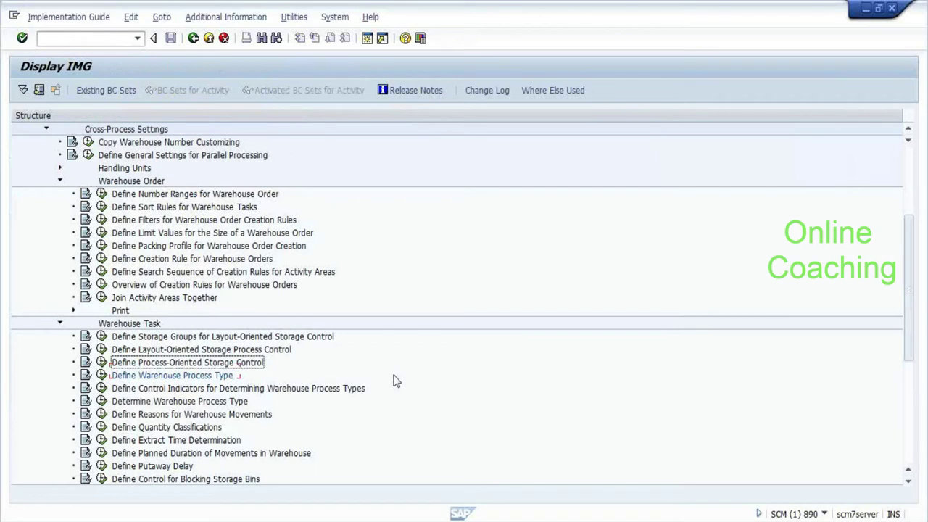
key(Up)
key(Up)
key(Up)
key(Up)
key(Up)
key(Up)
key(Up)
Reopen Define Warehouse Process Type, view the details of Putaway type 1010 in warehouse 0001 and return to the Implementation Guide.
key(Down)
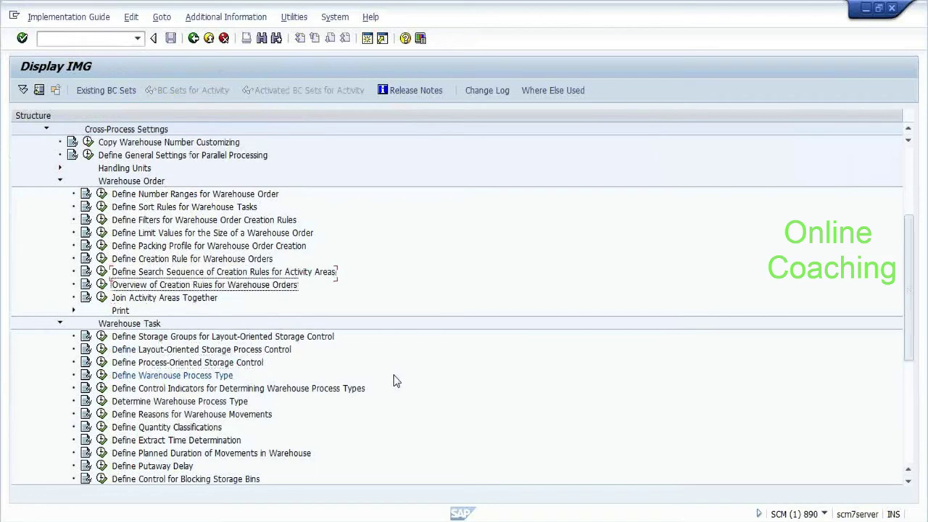
key(Down)
key(Down)
key(Down)
key(Down)
key(Down)
key(Down)
key(Down)
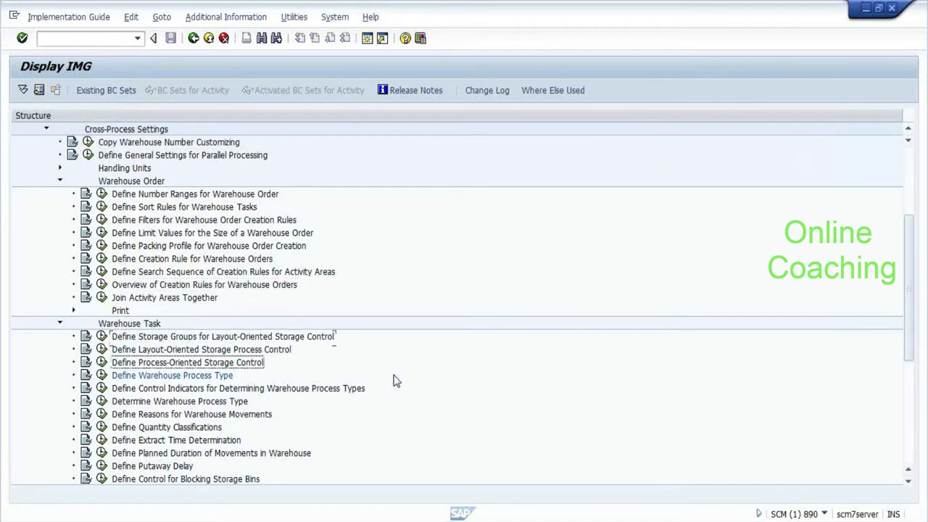
key(Return)
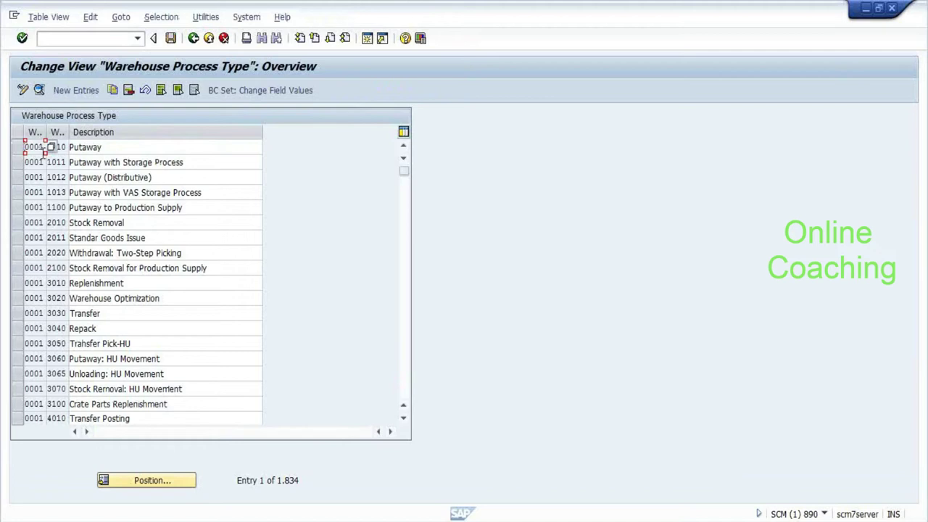
double_click(31, 150)
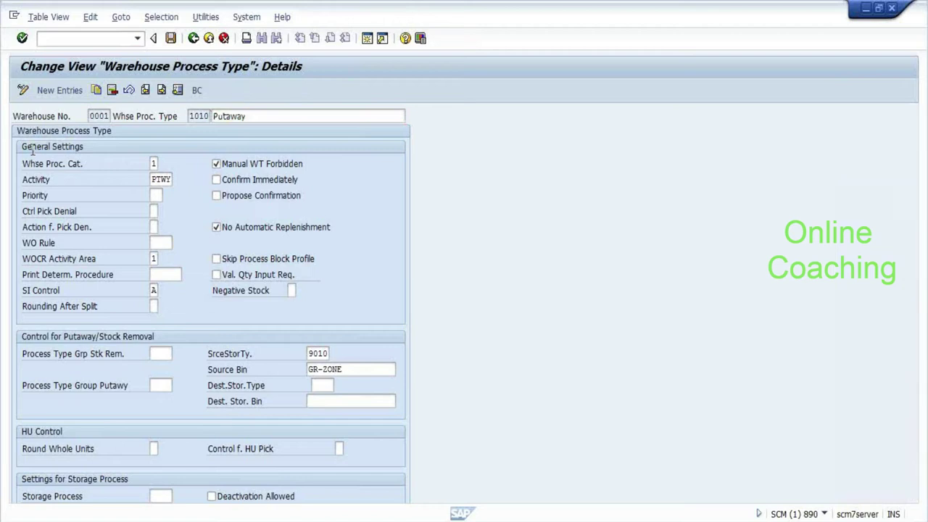
key(F3)
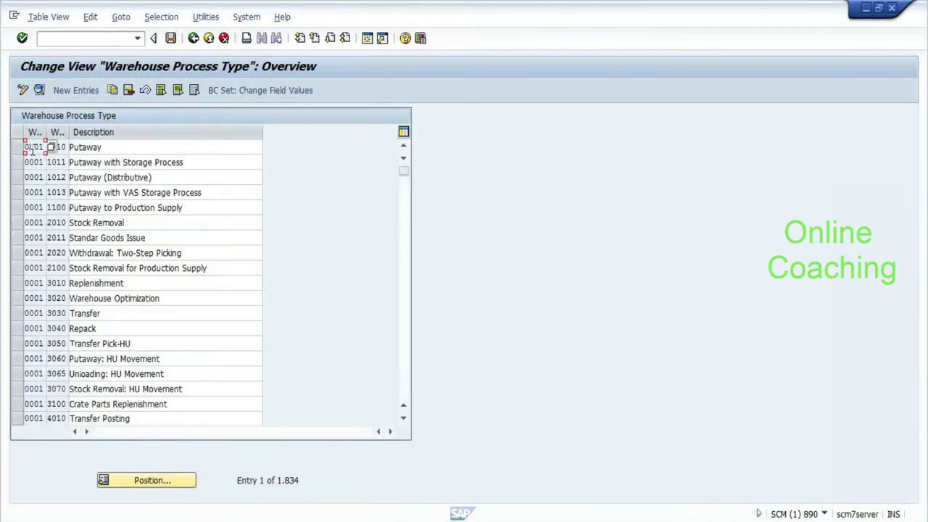
key(F3)
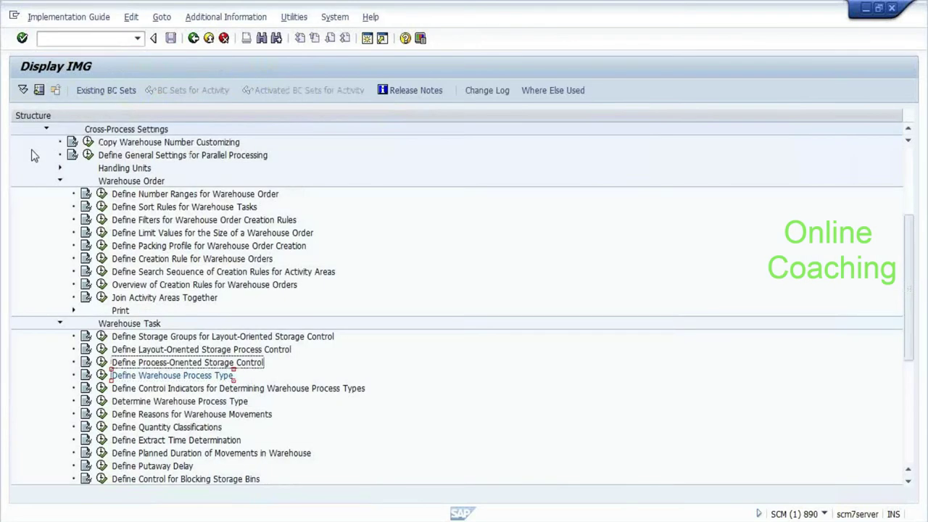
Open Define Search Sequence of Creation Rules for Activity Areas from the Warehouse Order settings.
key(Up)
key(Up)
key(Up)
key(Up)
key(Up)
key(Up)
key(Up)
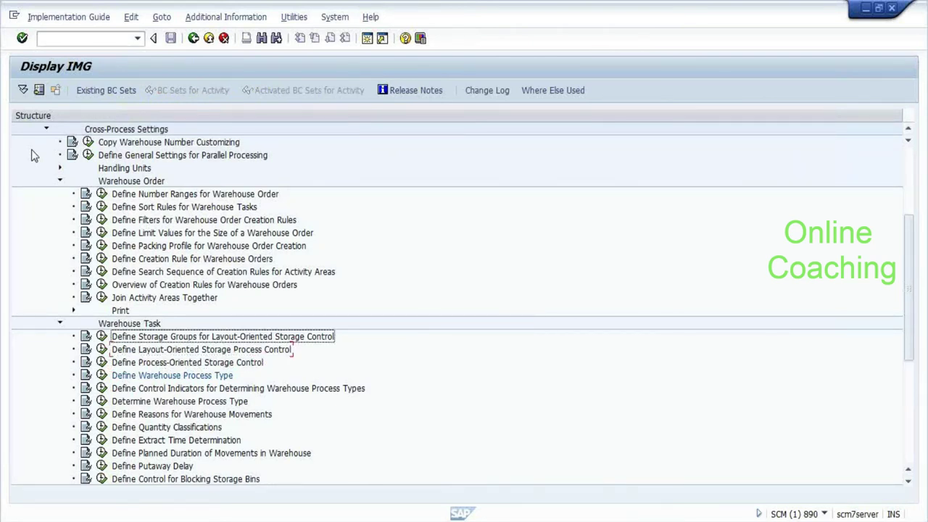
key(Return)
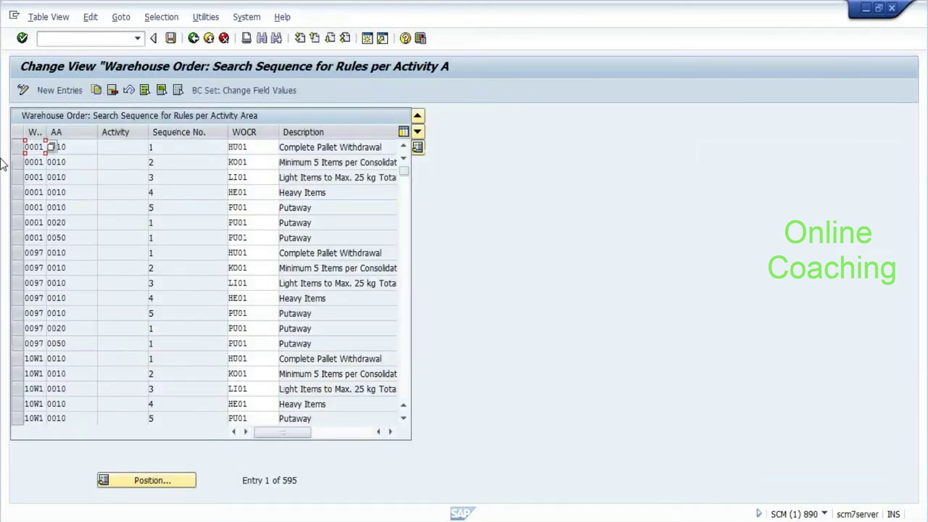
Check the sequence number of the first search sequence entry for warehouse 0001, area 0010, and list its possible Activity values.
click(171, 149)
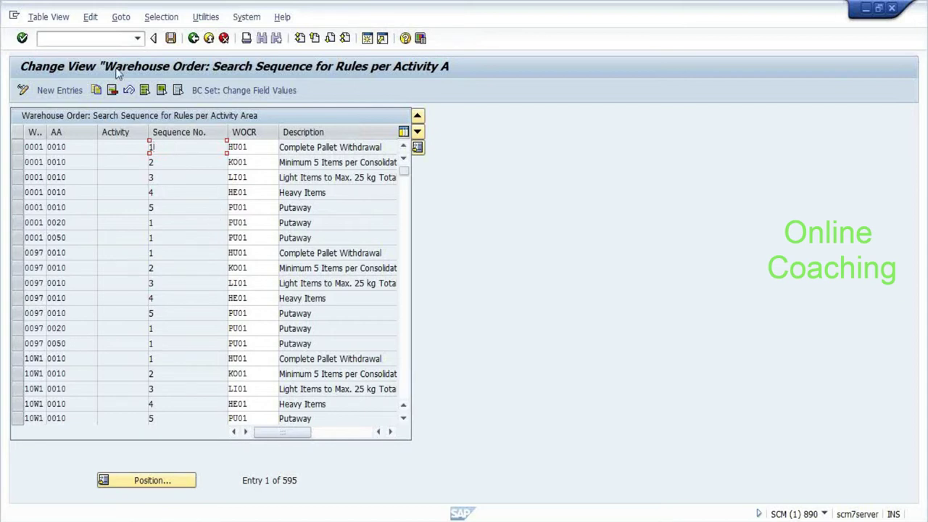
click(16, 149)
click(24, 148)
click(112, 148)
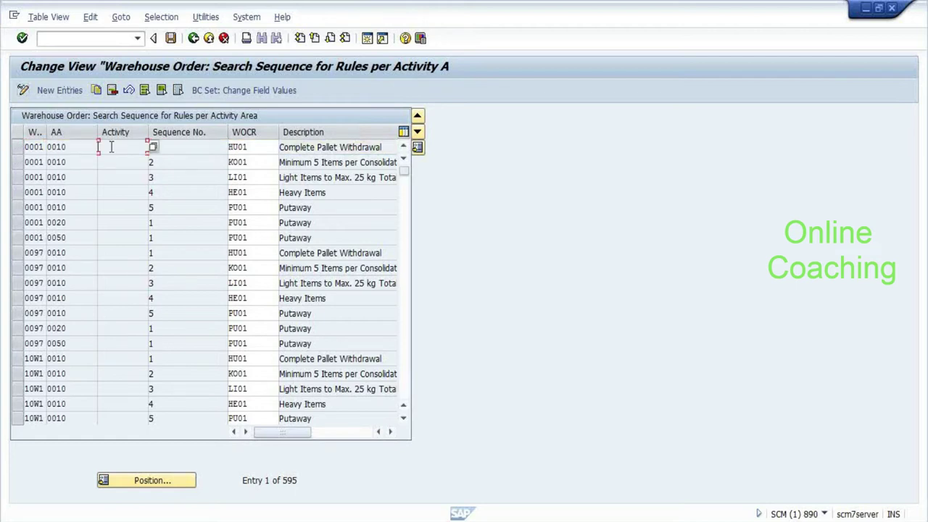
drag(148, 148, 151, 149)
double_click(153, 147)
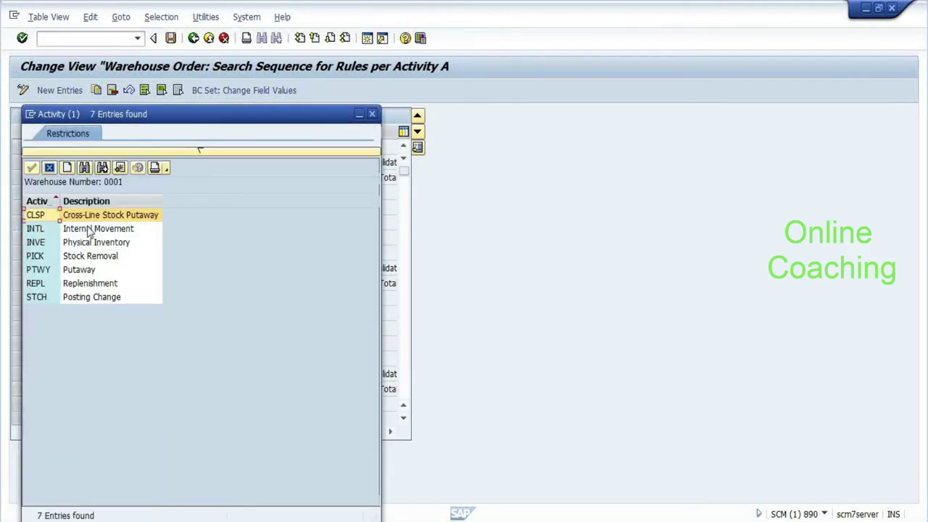
Examine the Putaway activity, the creation rule of the first search sequence entry and the full rule descriptions, and return to the Implementation Guide.
click(78, 269)
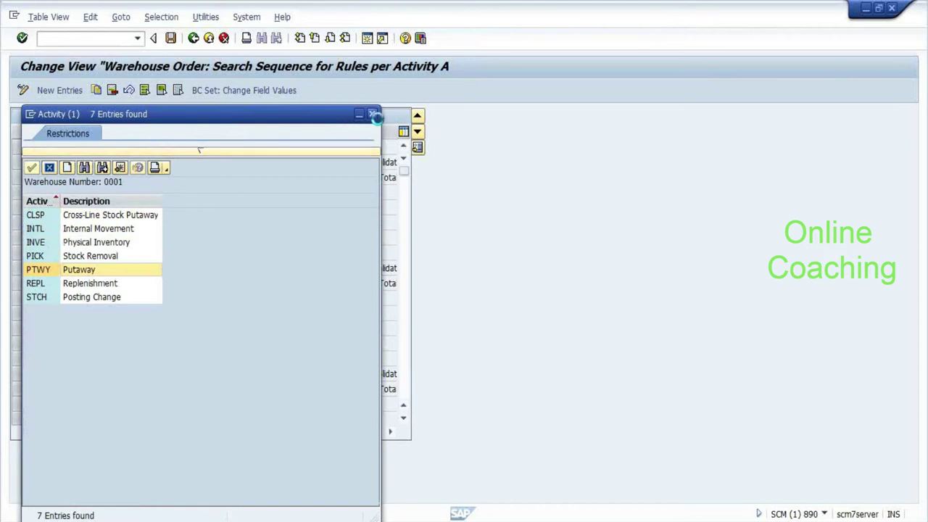
click(373, 114)
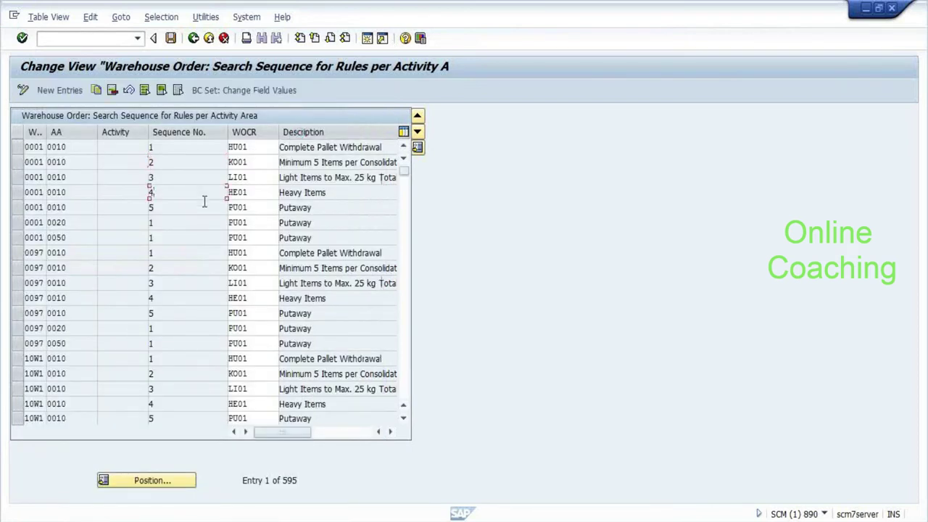
click(270, 146)
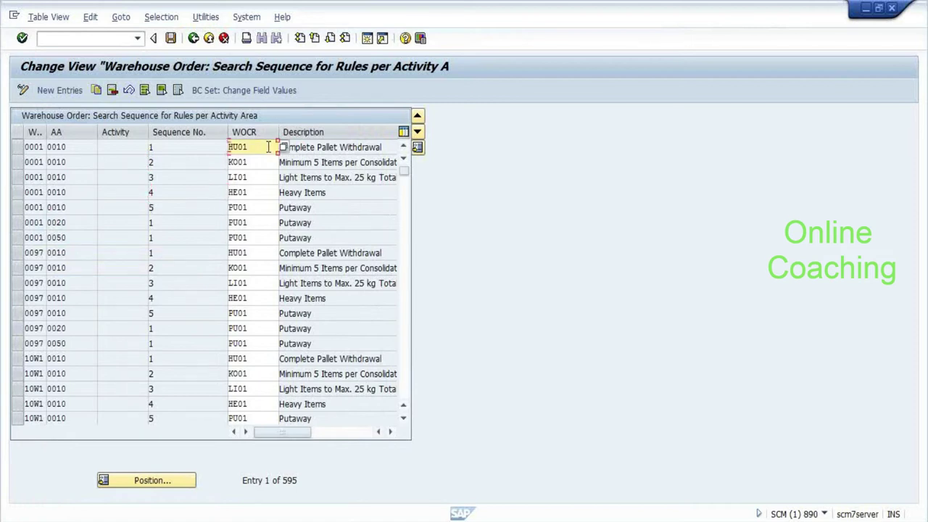
click(390, 431)
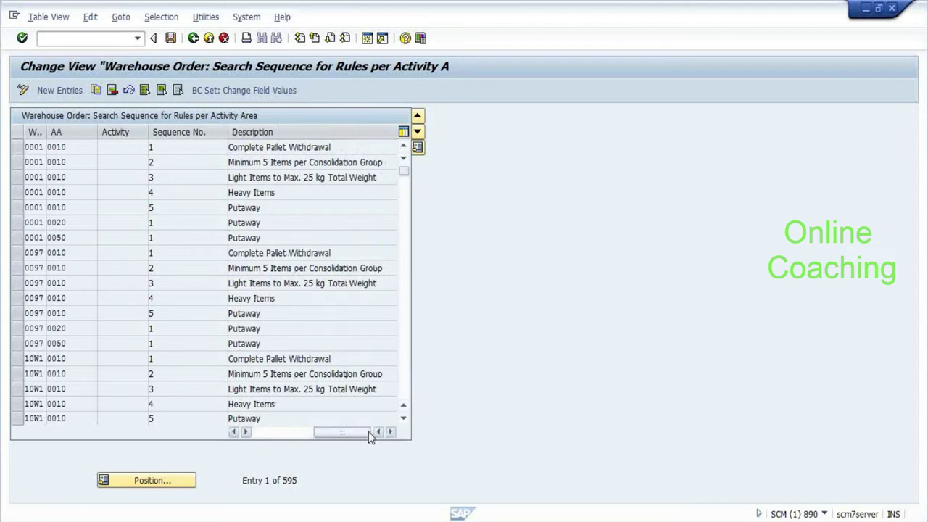
click(378, 432)
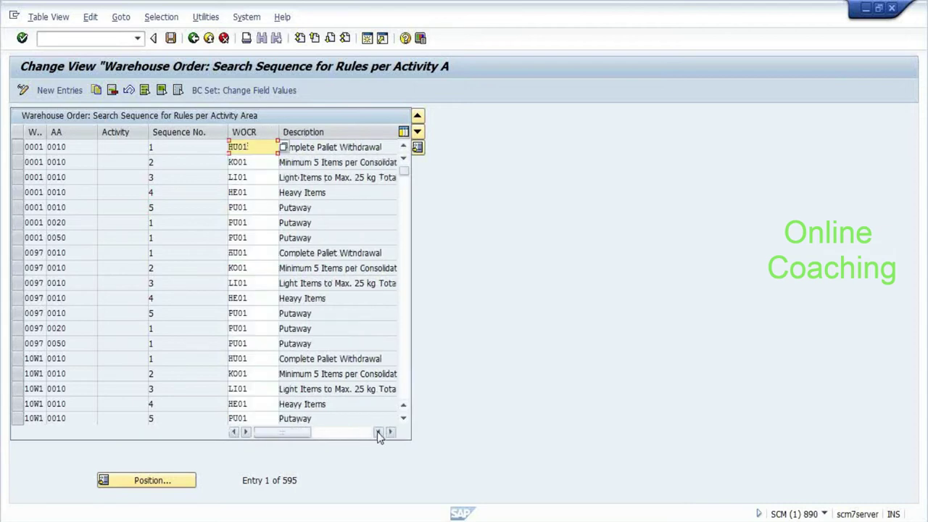
click(195, 38)
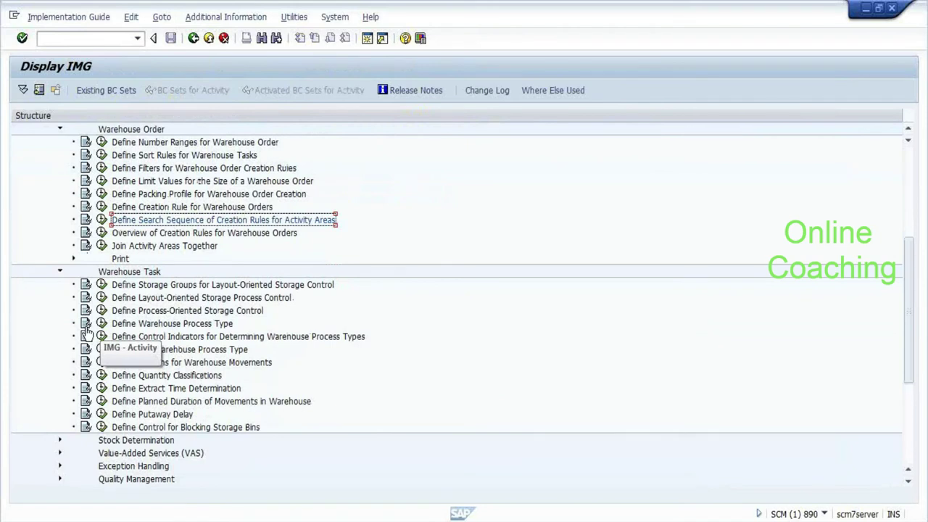
View the documentation of Define Warehouse Process Type and open the details of Putaway type 1010 in warehouse 0001.
click(86, 324)
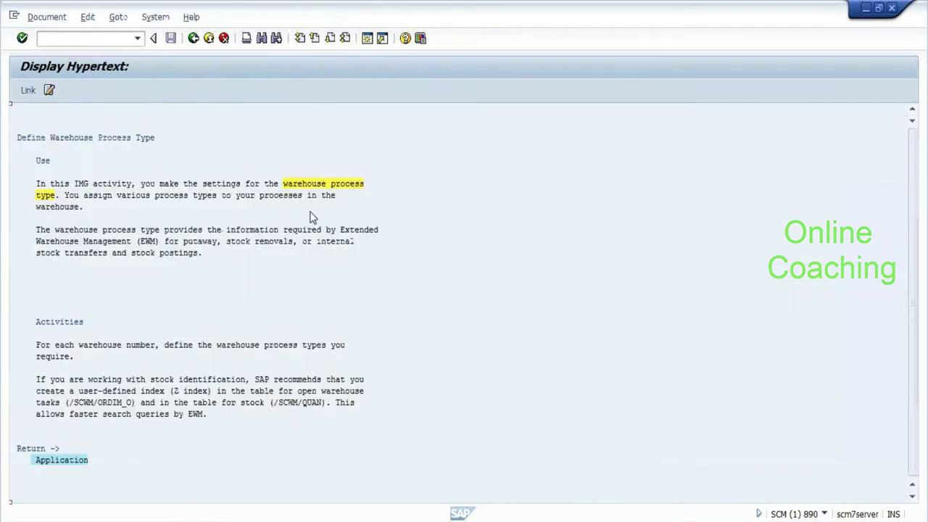
key(F3)
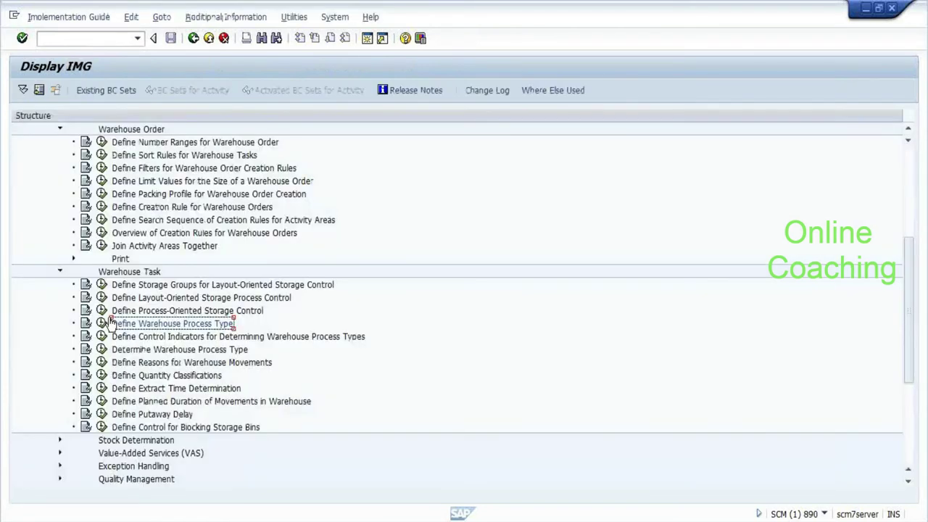
click(106, 323)
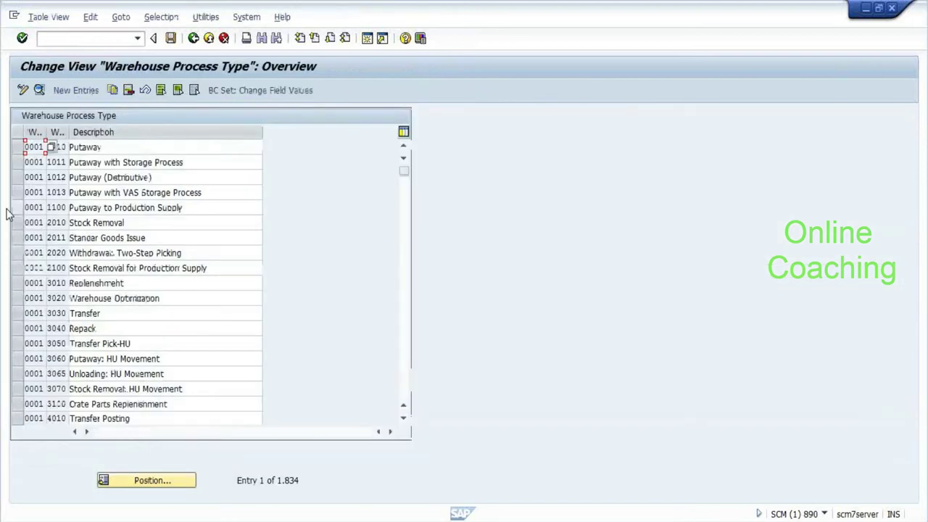
double_click(47, 147)
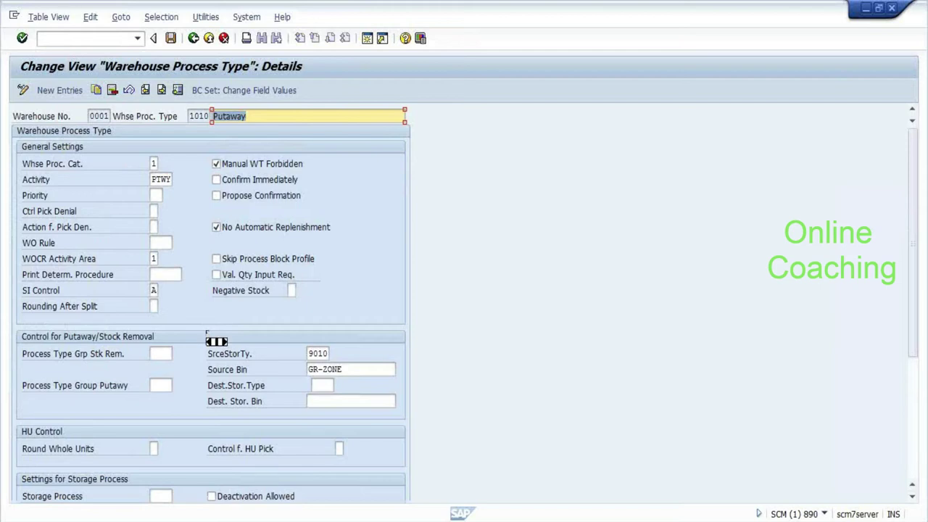
List the possible WOCR Activity Area values for Putaway type 1010, widen the list columns and return to the process type overview.
click(161, 243)
click(161, 258)
click(163, 259)
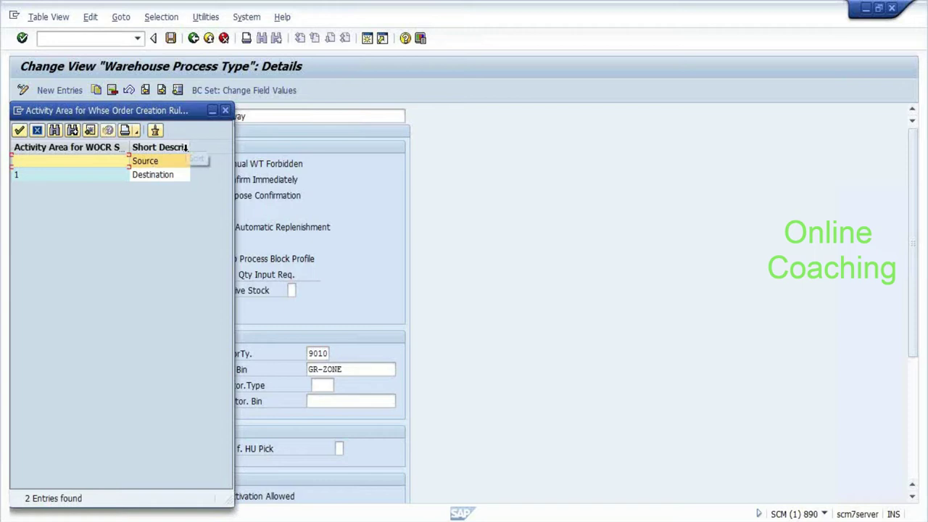
drag(188, 147, 227, 148)
drag(124, 146, 128, 147)
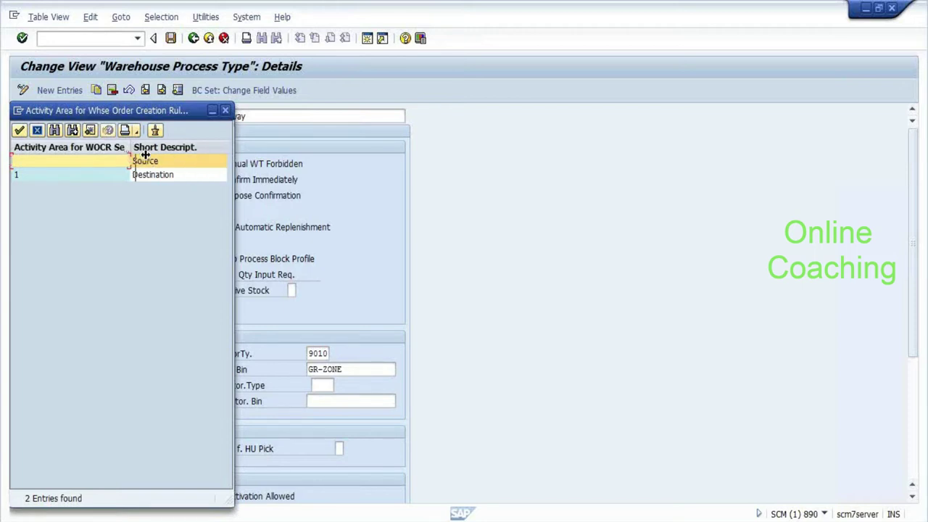
drag(145, 155, 152, 158)
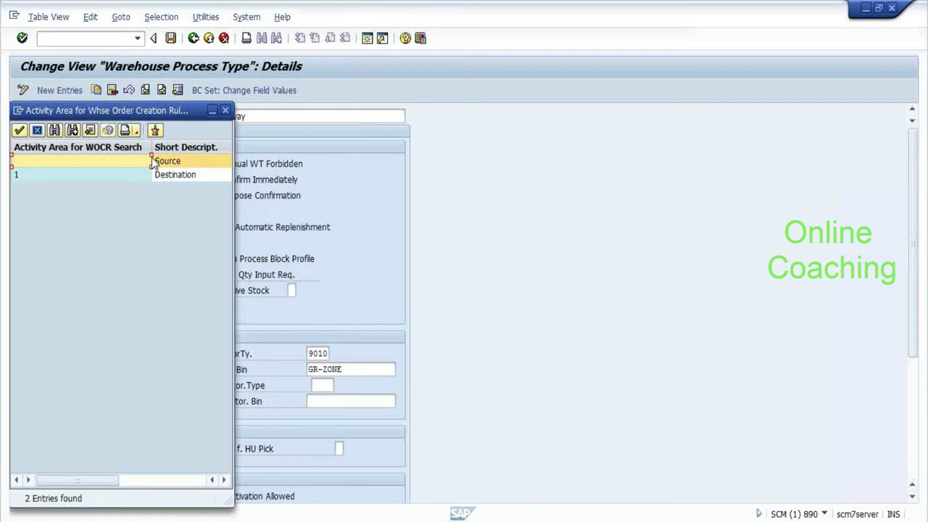
double_click(152, 159)
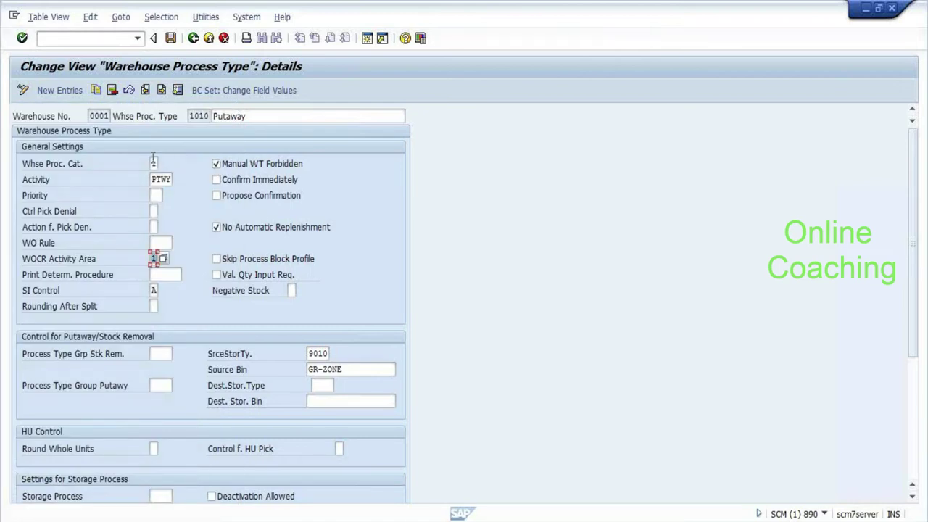
key(F3)
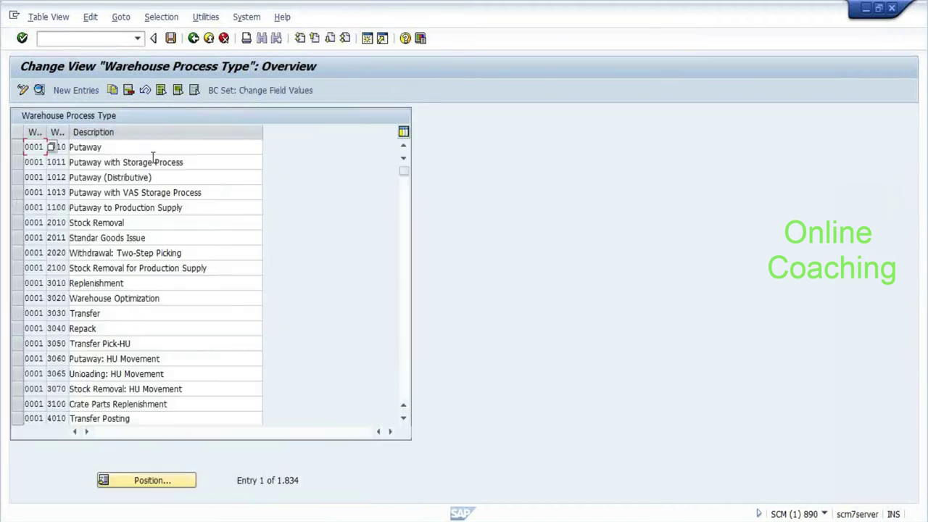
Check the WOCR Activity Area of Stock Removal type 2010 in warehouse 0001 and return to the Implementation Guide.
double_click(36, 225)
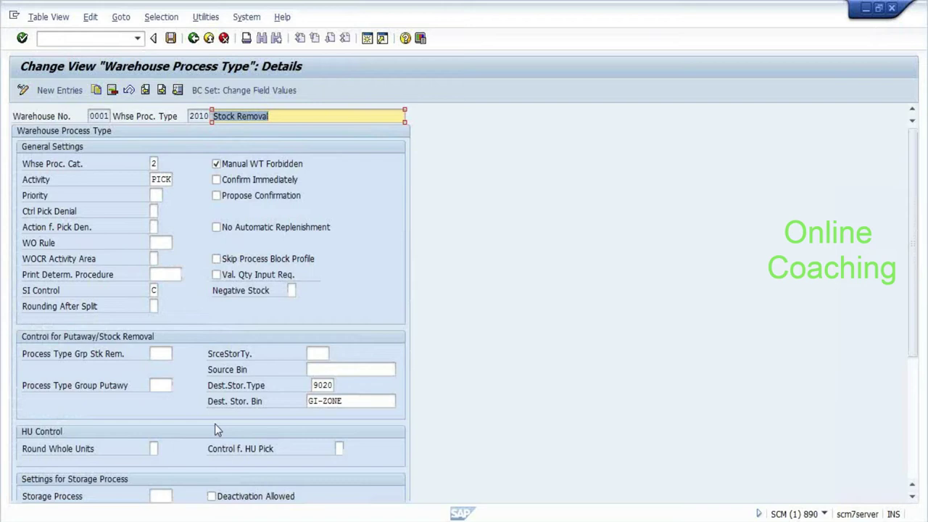
click(156, 259)
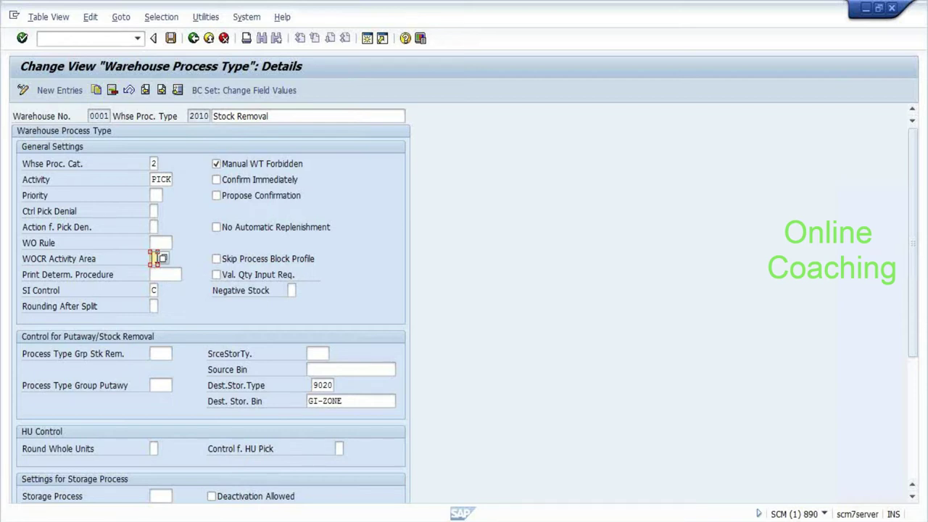
click(155, 258)
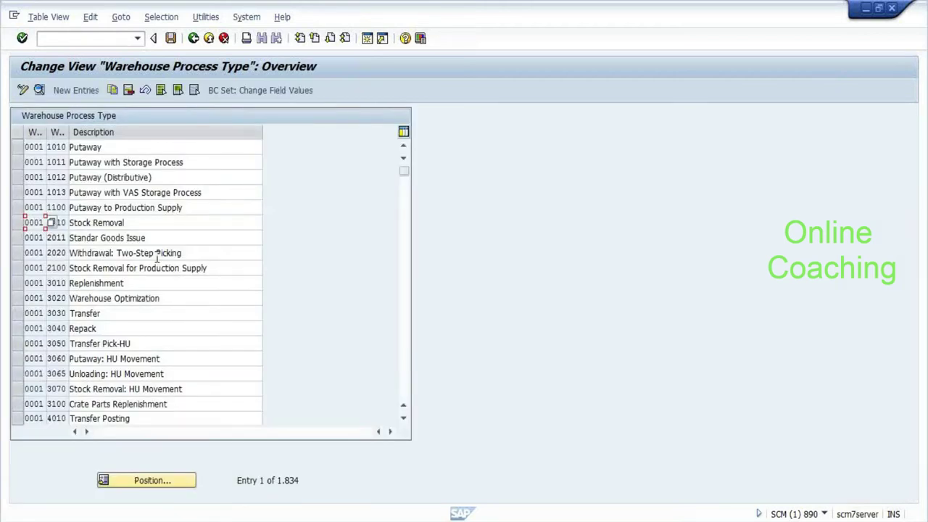
key(F3)
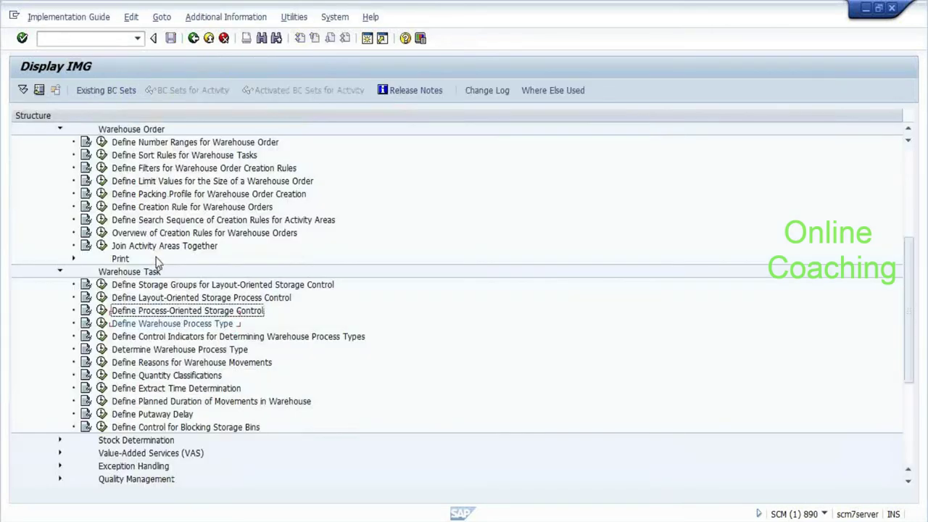
Reopen Define Search Sequence of Creation Rules for Activity Areas from the Warehouse Order settings.
key(Up)
key(Up)
key(Up)
key(Up)
key(Up)
key(Up)
key(Up)
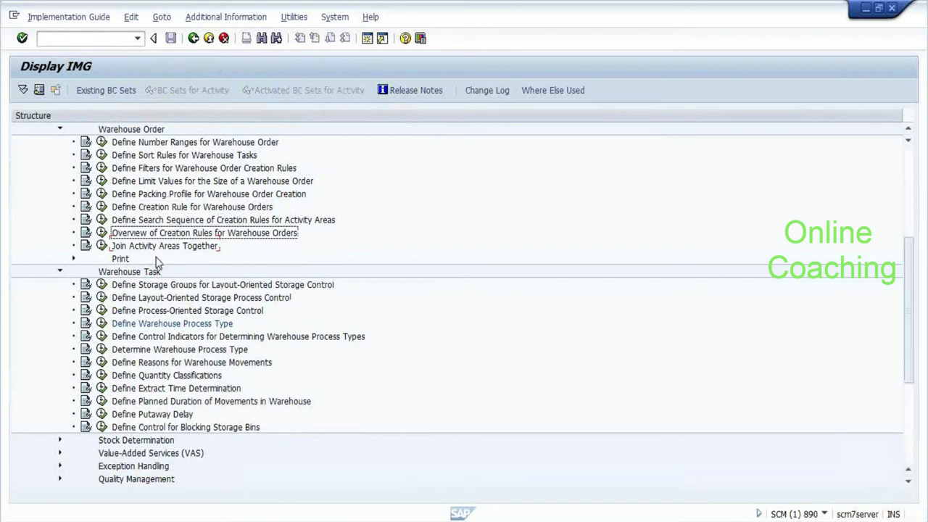
key(F2)
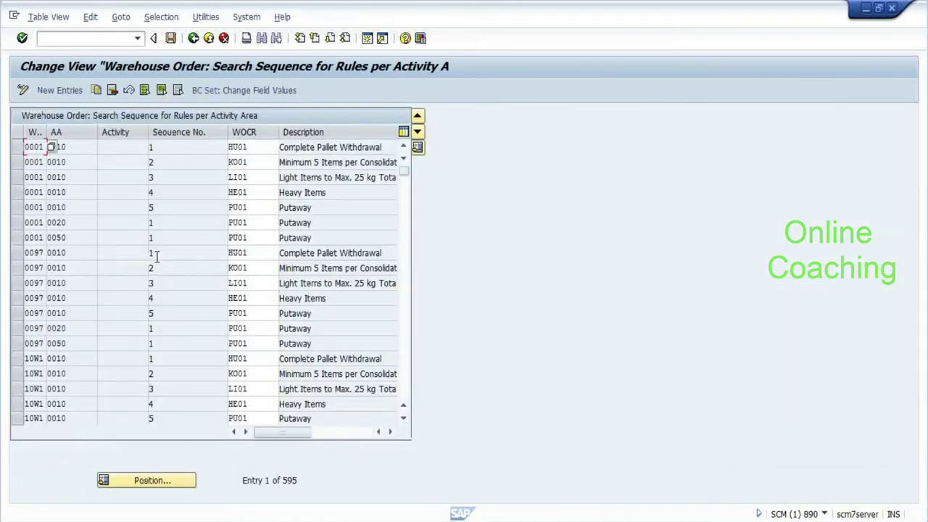
List the possible Activity values of the first search sequence entry, highlight Stock Removal (PICK), close the list unchanged and return to the Implementation Guide.
click(147, 147)
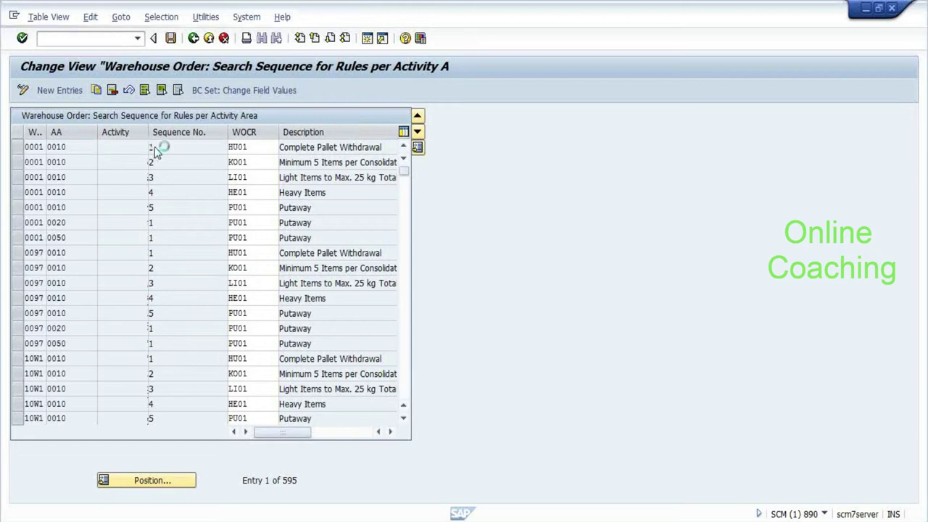
click(154, 146)
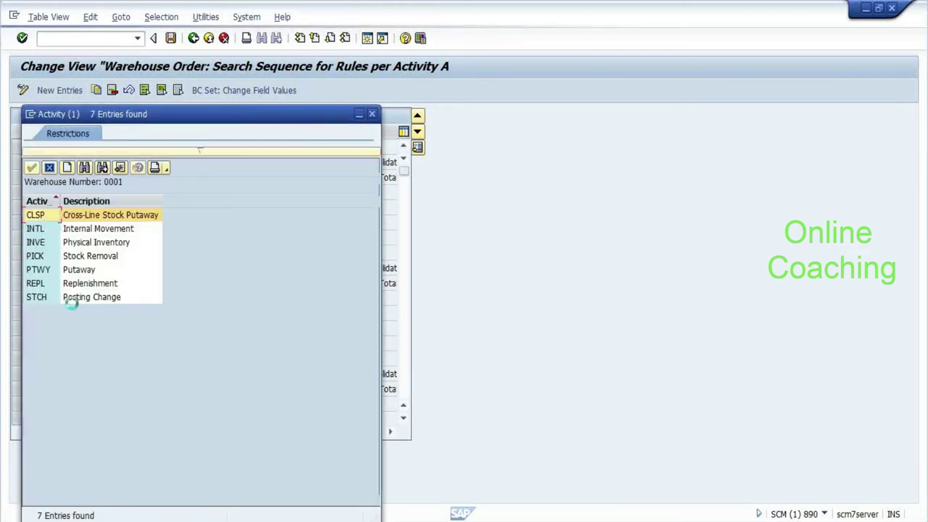
click(158, 242)
click(145, 256)
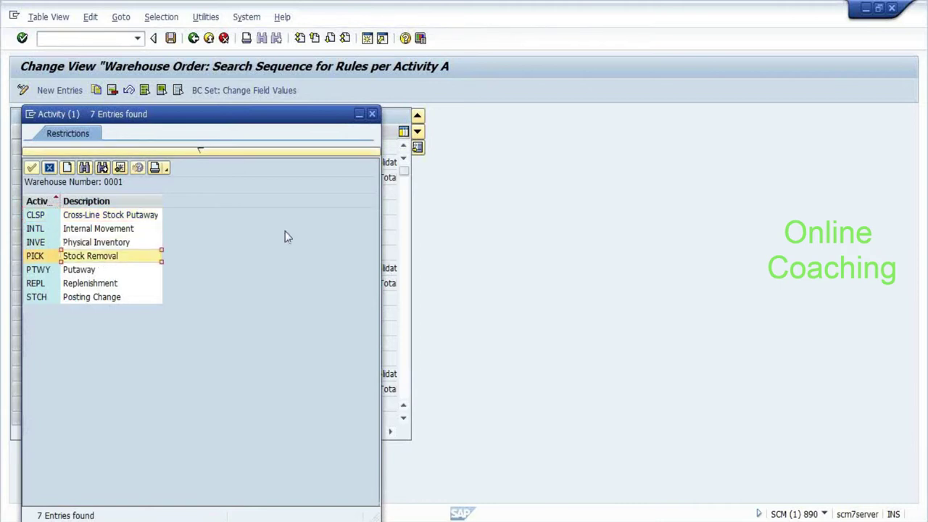
click(373, 114)
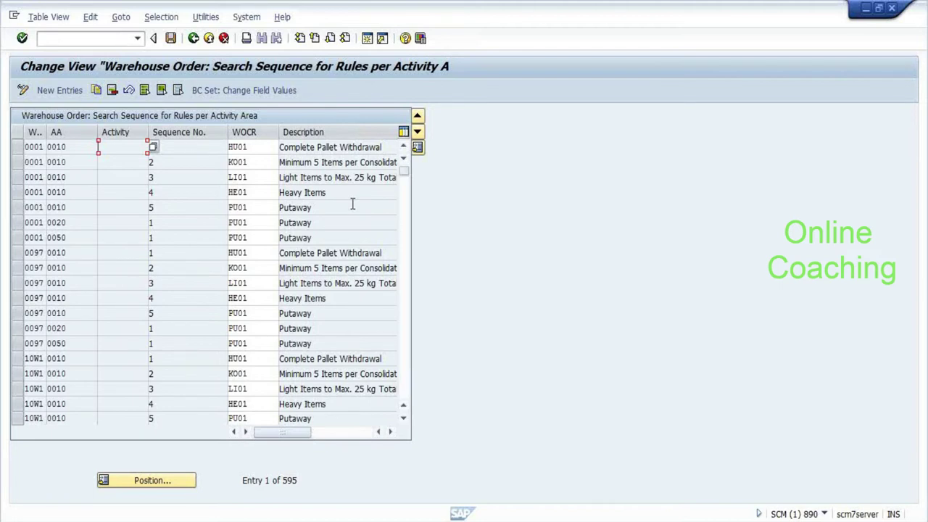
key(F3)
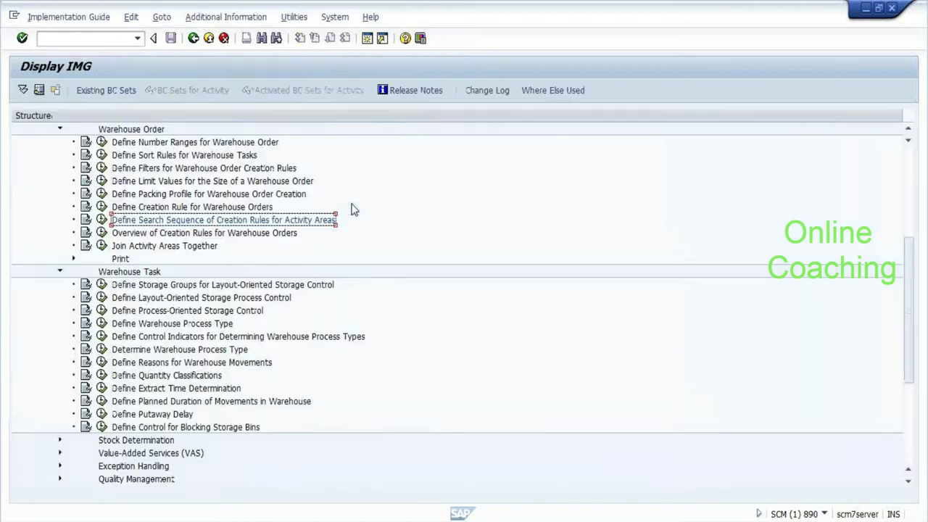
Open Define Warehouse Process Type, view the details of Transfer type 3030 in warehouse 0001 and return to the overview.
key(Up)
key(Up)
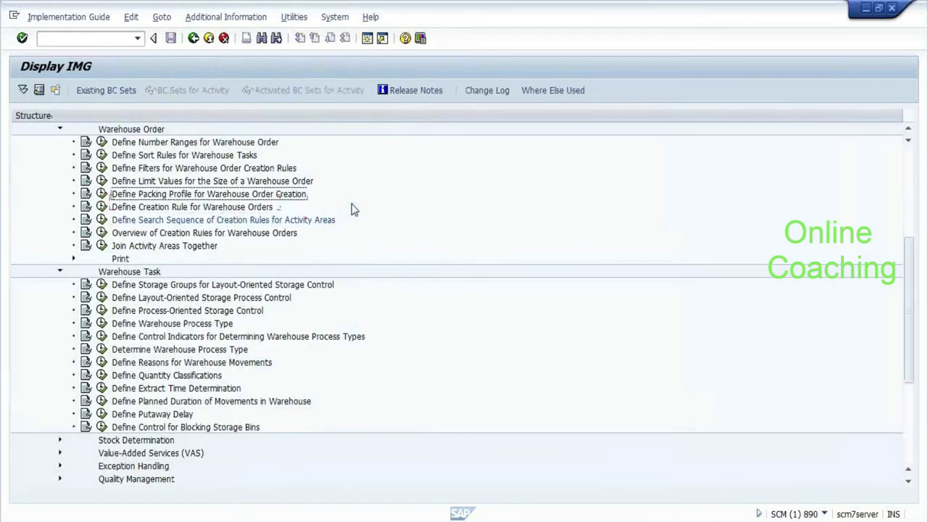
key(Down)
key(Down)
key(Down)
key(Down)
key(Down)
key(Down)
key(Down)
key(Down)
key(Down)
key(Down)
key(Down)
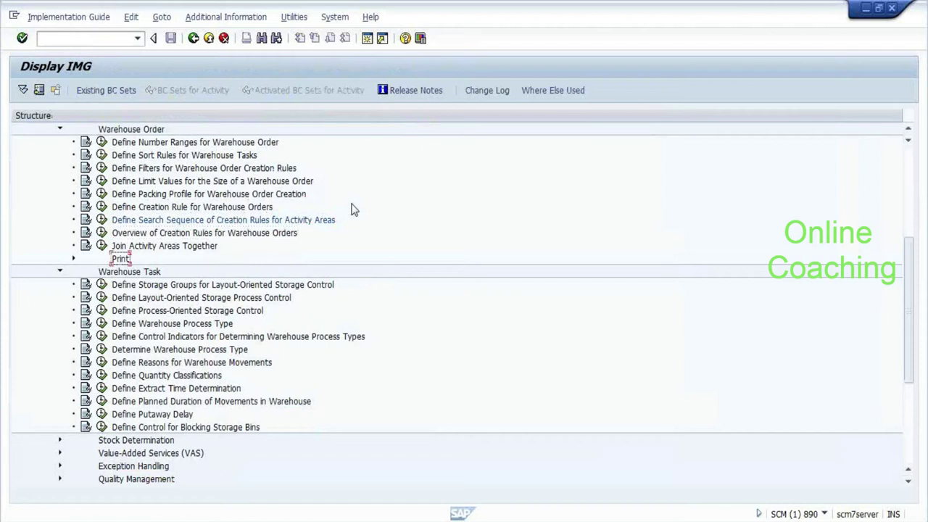
key(F2)
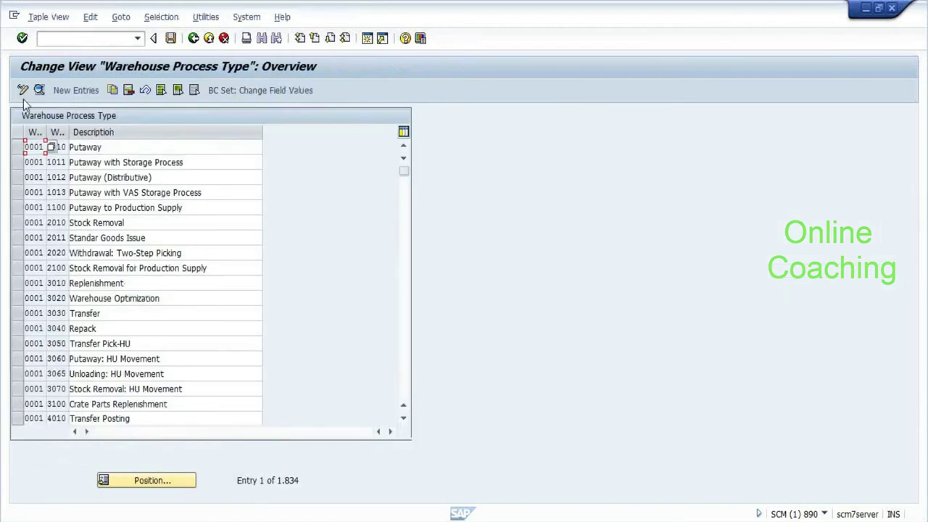
double_click(40, 318)
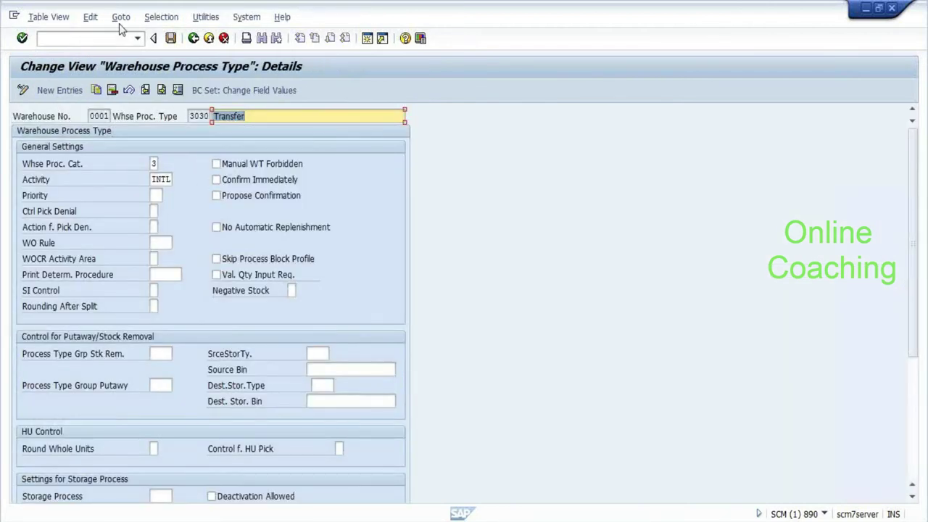
click(194, 39)
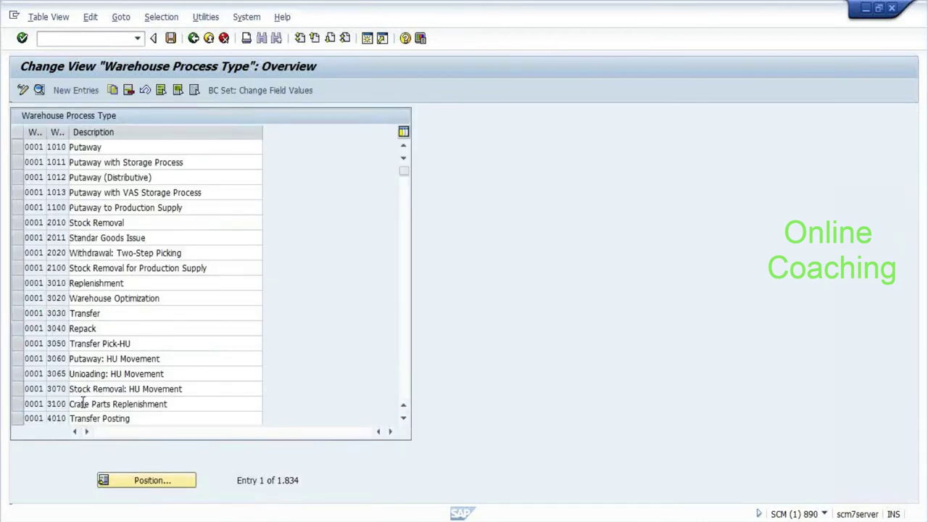
Open Returns type 4030 in warehouse 0001 and list its possible WOCR Activity Area values, highlighting Destination.
scroll(84, 404, down, 2)
double_click(31, 420)
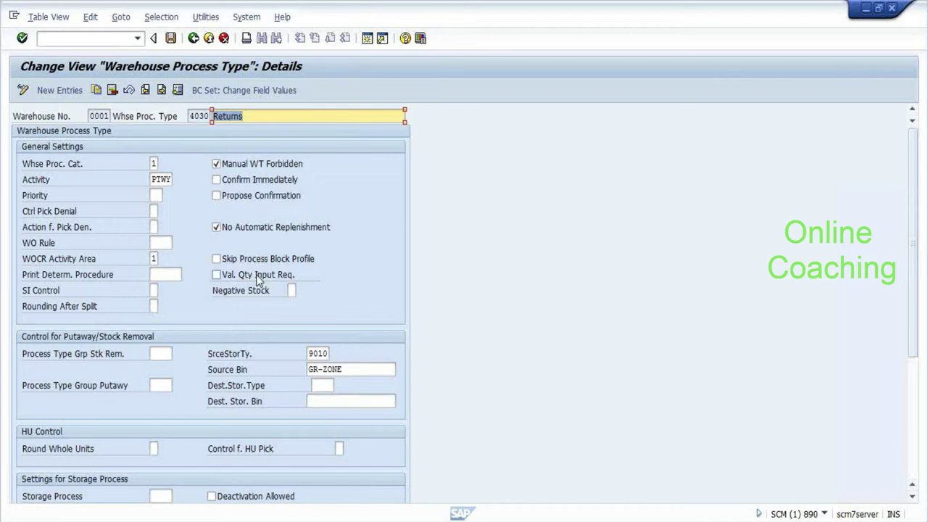
key(Tab)
key(Tab)
key(Tab)
key(Tab)
key(Tab)
key(Tab)
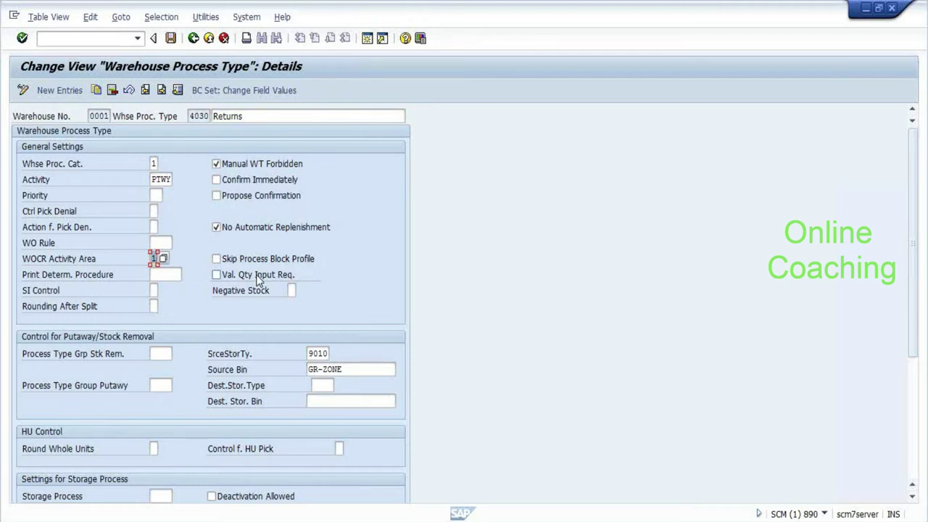
key(F4)
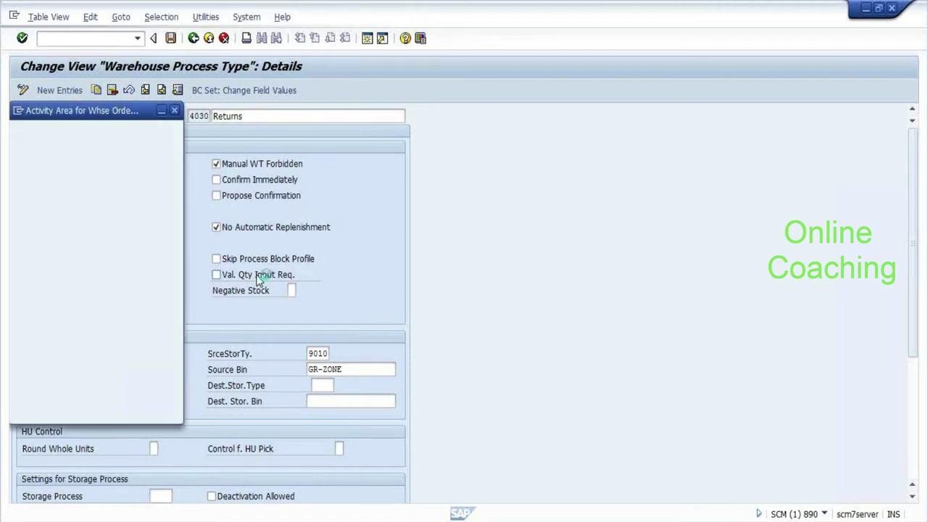
key(Down)
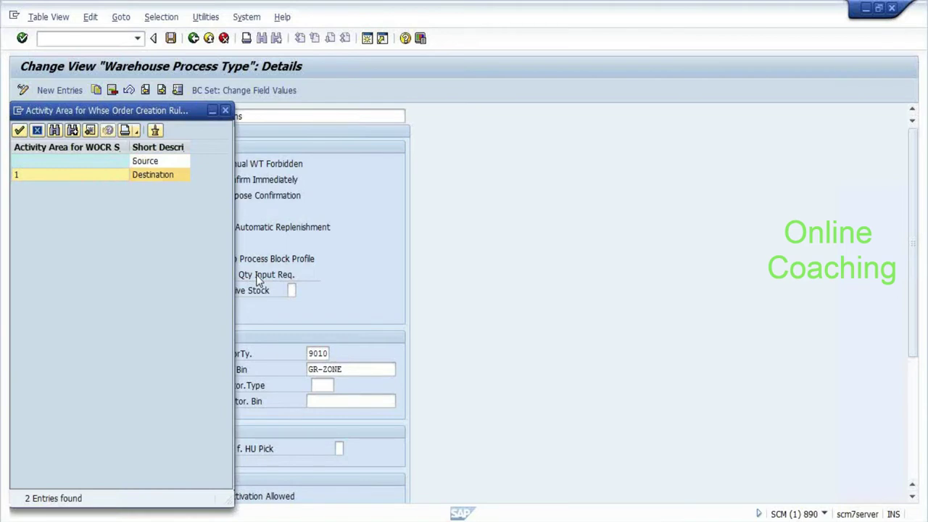
Leave Returns type 4030, review the category, Activity and WOCR Activity Area of Putaway (Distributive) type 1012 in warehouse 0001, and return to the overview.
key(Return)
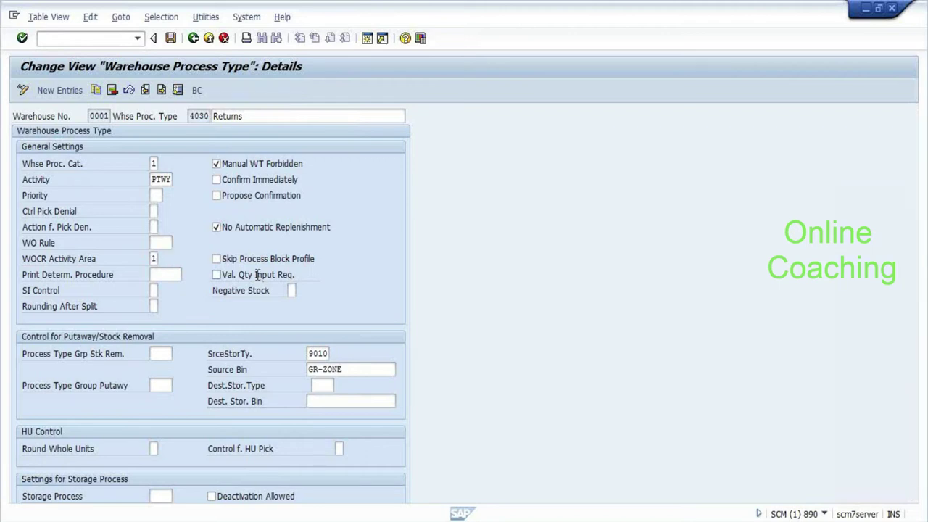
key(F3)
click(32, 148)
double_click(32, 148)
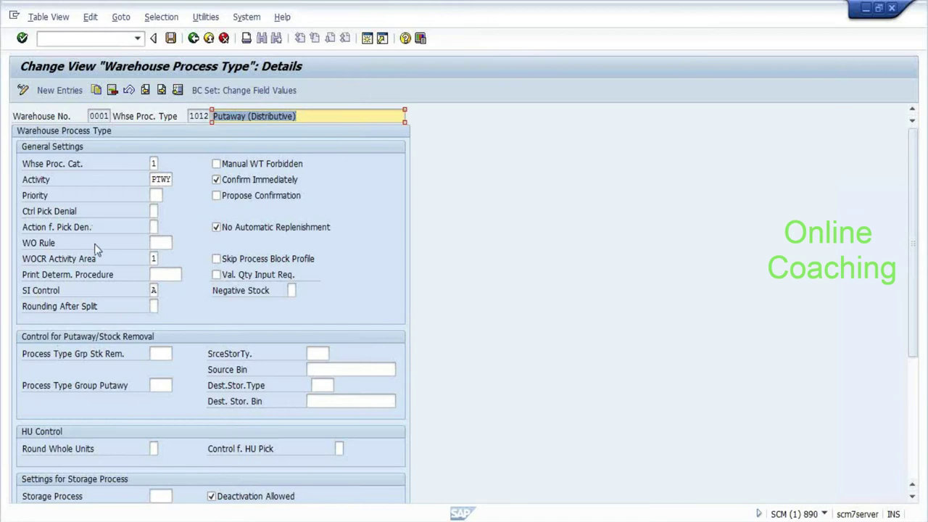
click(153, 164)
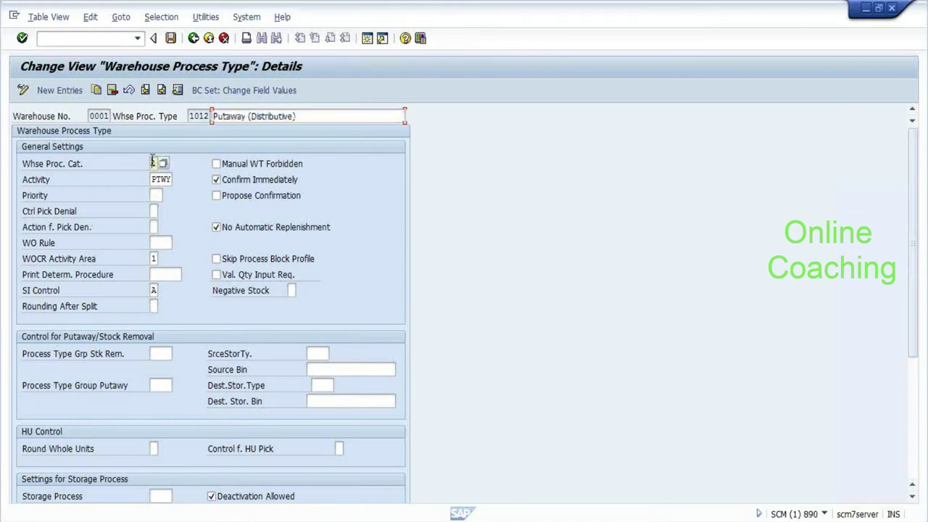
click(160, 178)
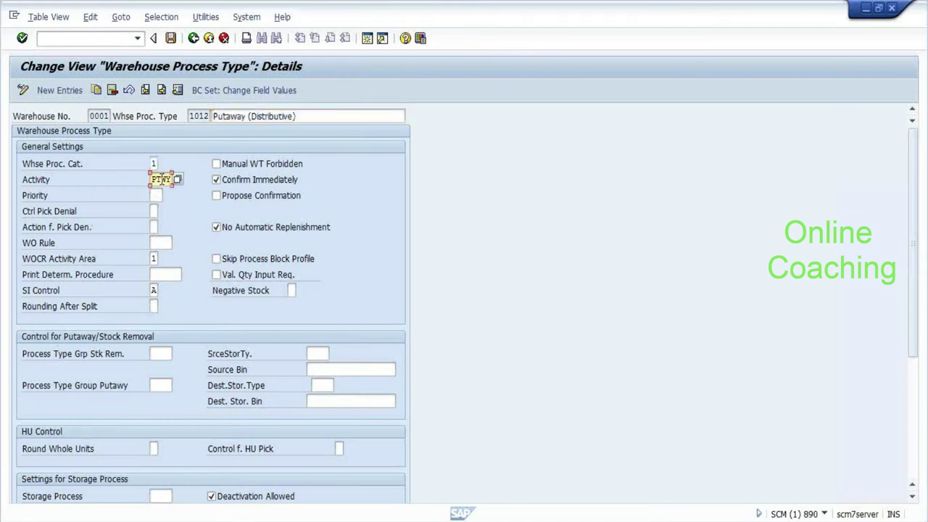
click(154, 260)
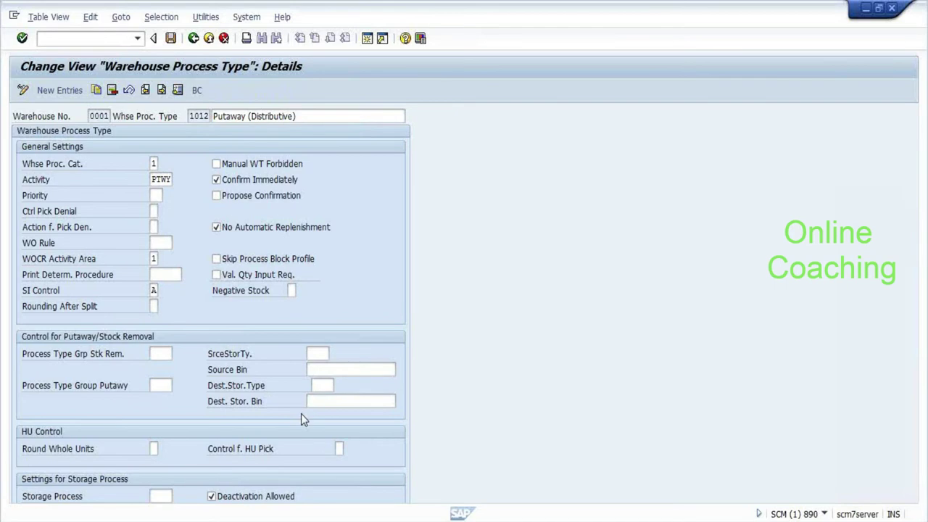
key(F3)
Open Putaway type 1010 in warehouse 0001, check its process category and Activity, and return to the overview.
scroll(90, 226, up, 2)
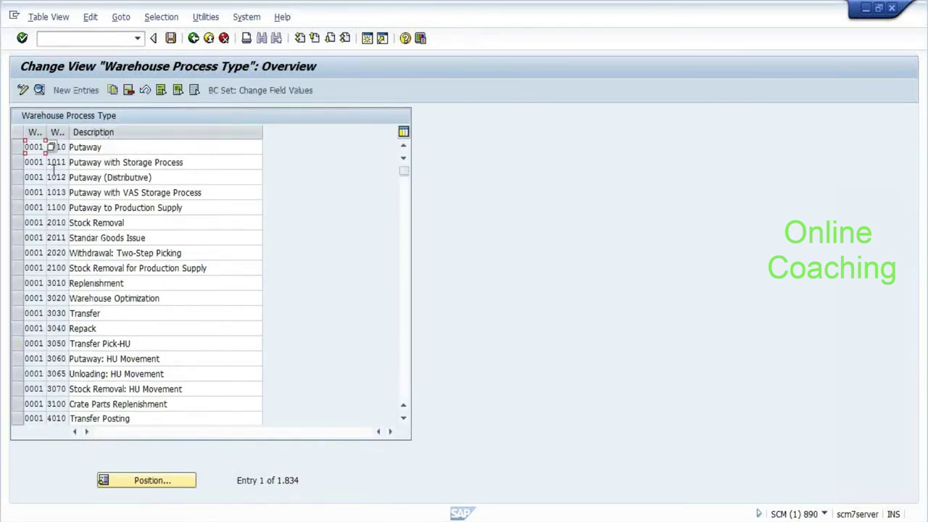
double_click(34, 146)
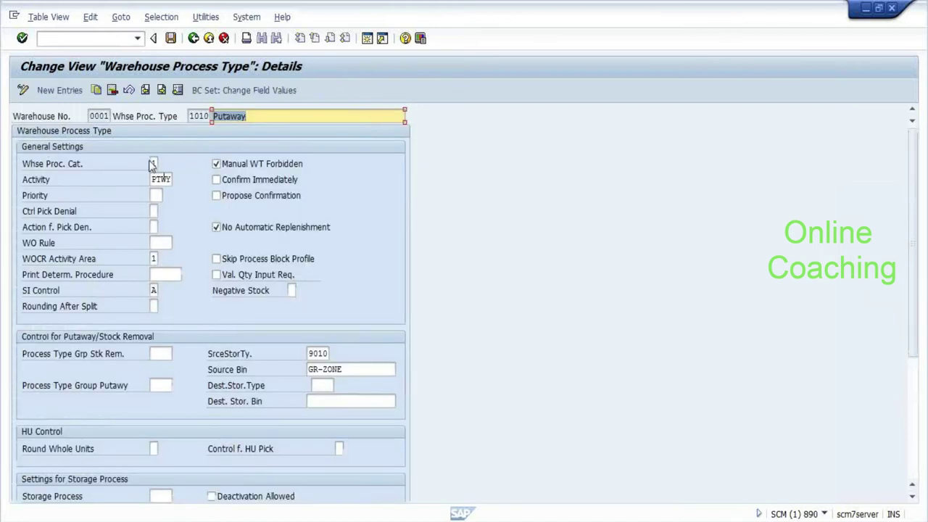
click(153, 163)
click(161, 179)
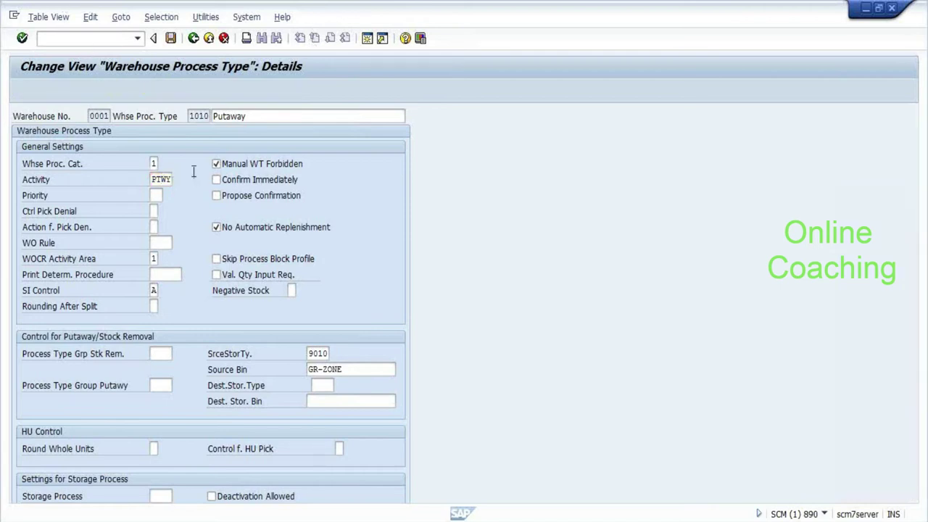
key(F3)
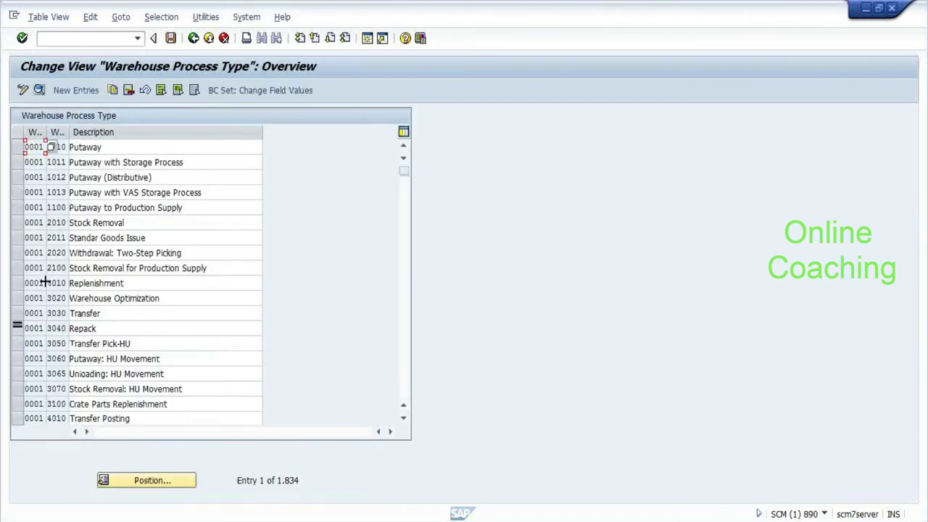
Look through the process types of warehouse 0001, then open Transfer type 3030 and check its WOCR Activity Area and Activity.
scroll(55, 294, down, 1)
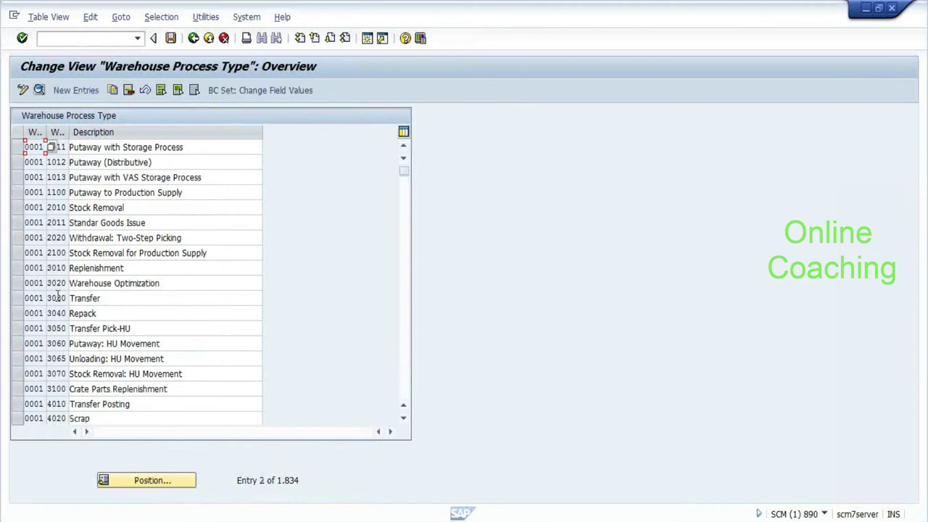
scroll(55, 287, down, 1)
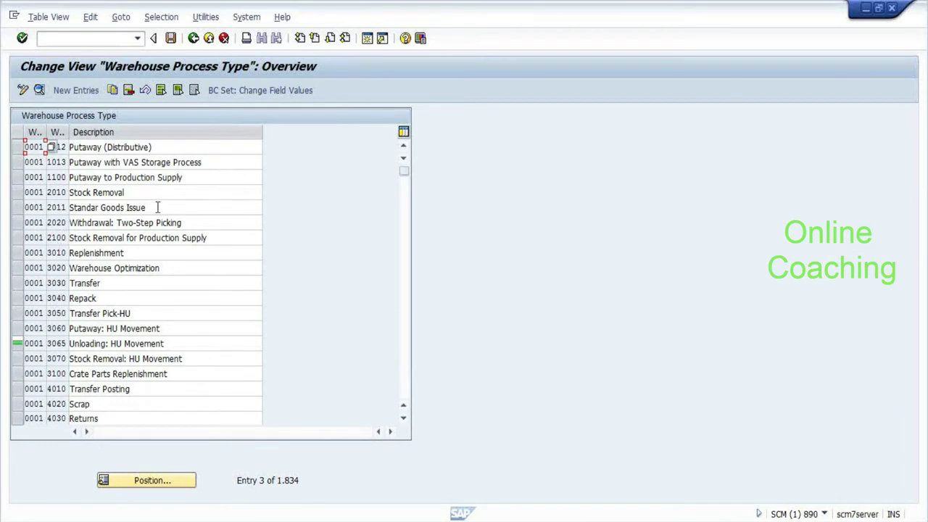
scroll(45, 297, down, 4)
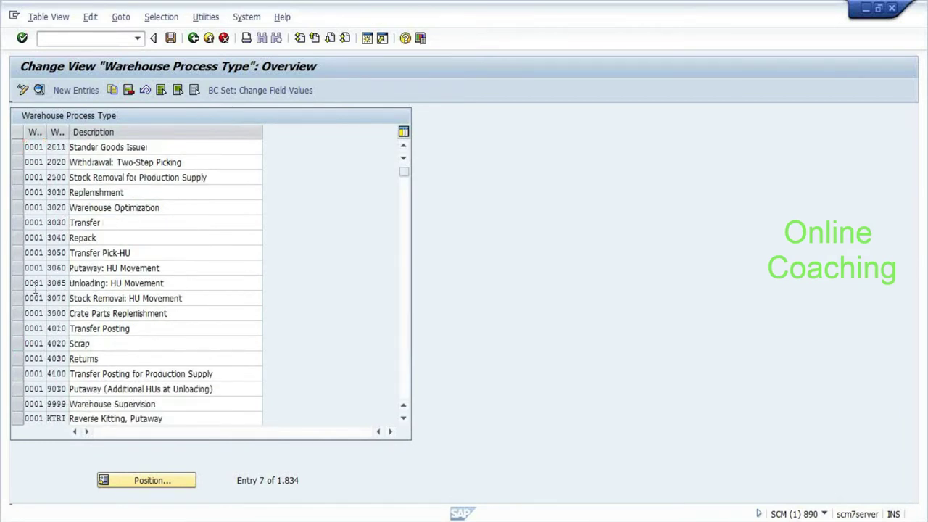
scroll(34, 292, up, 3)
scroll(34, 293, up, 1)
scroll(34, 293, up, 2)
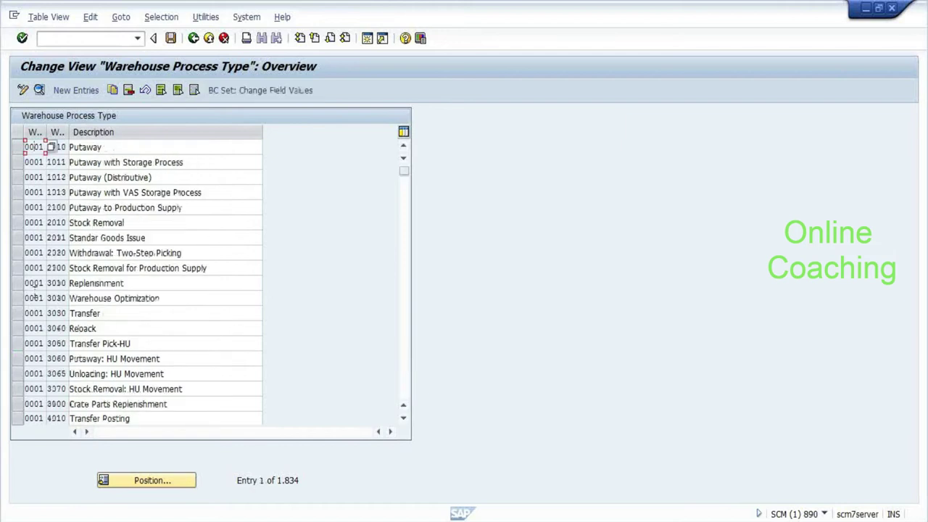
double_click(39, 314)
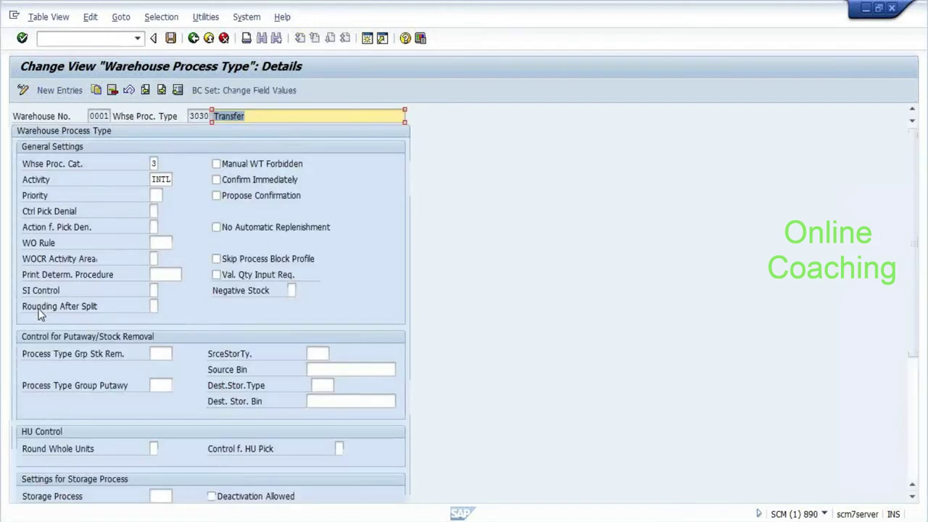
click(155, 259)
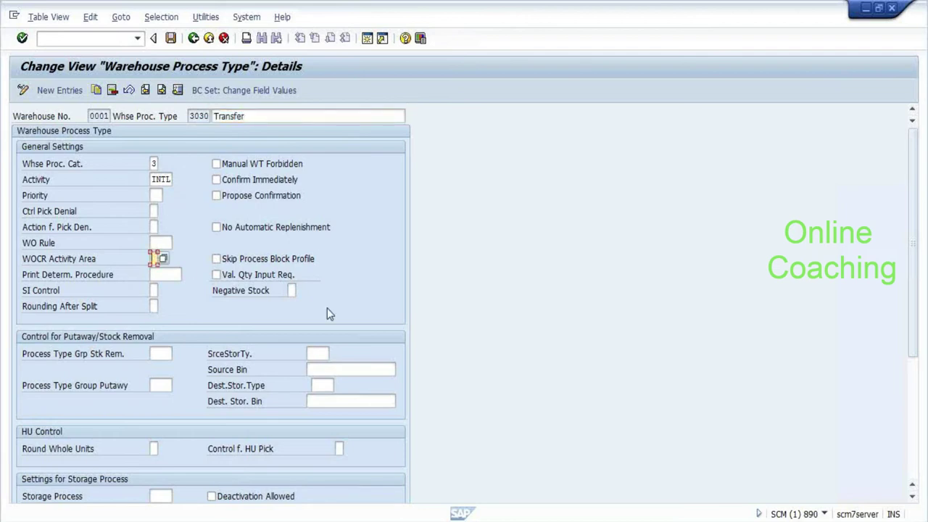
click(160, 179)
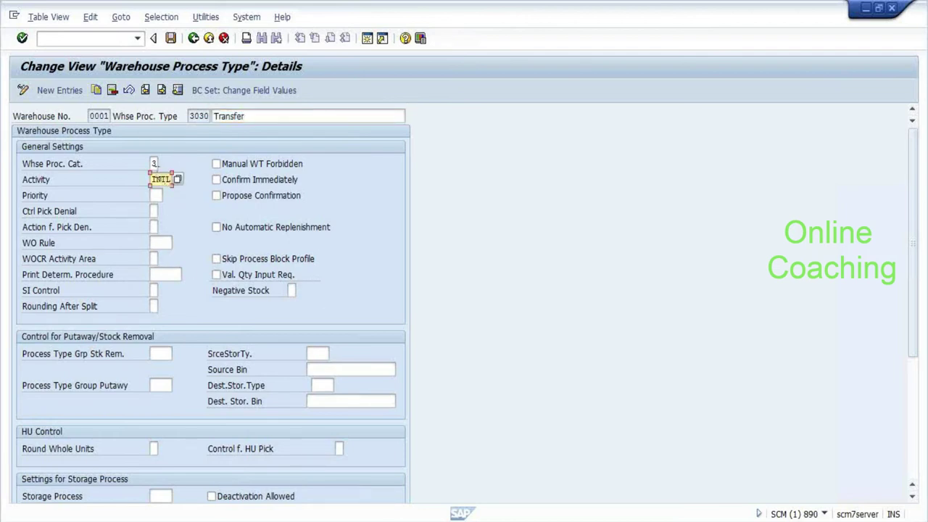
List the possible warehouse process categories for Transfer type 3030 and pick Internal Warehouse Movement (3).
click(154, 163)
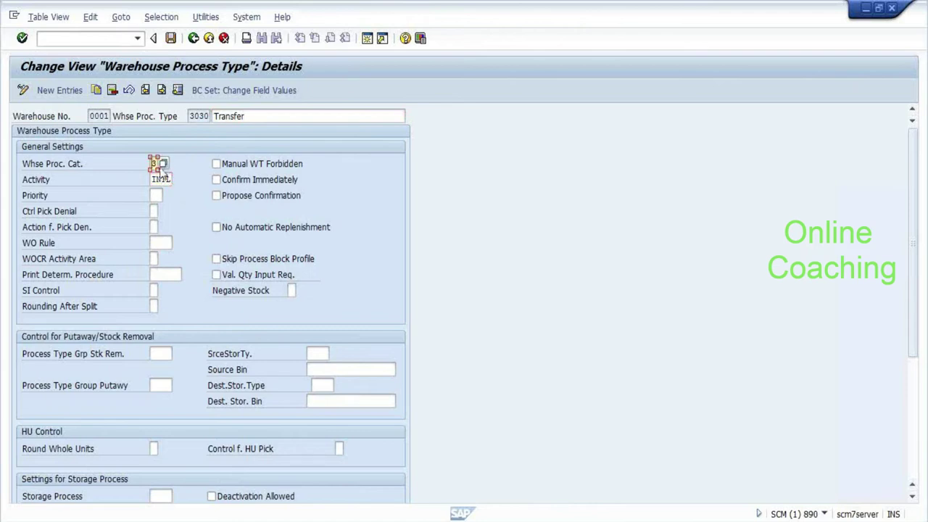
click(164, 165)
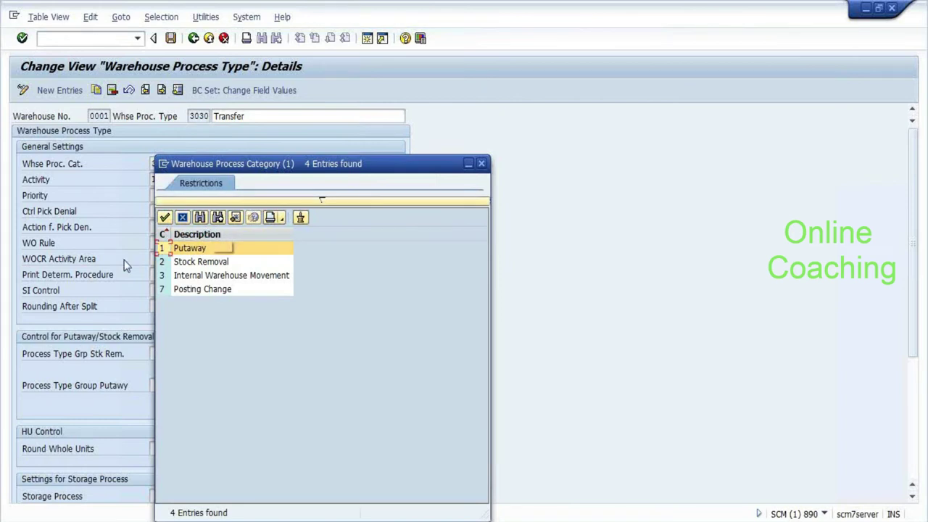
click(231, 263)
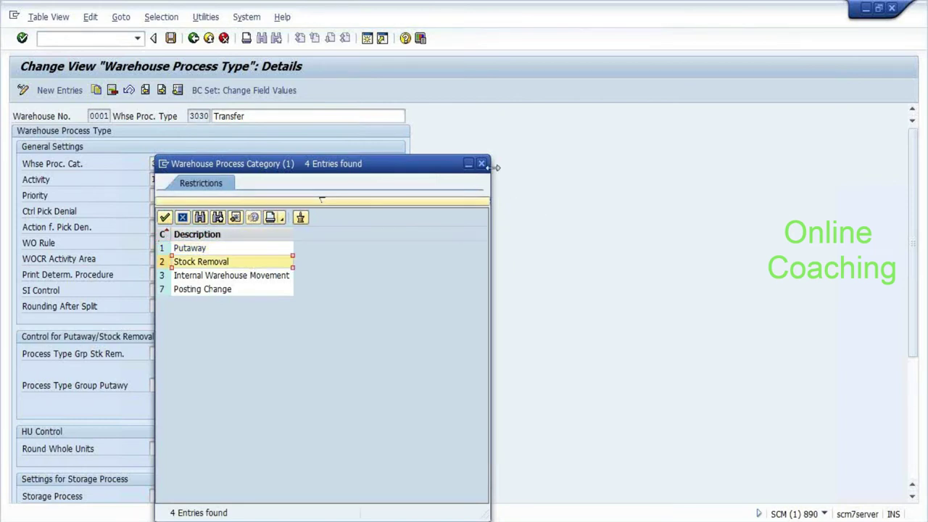
double_click(210, 275)
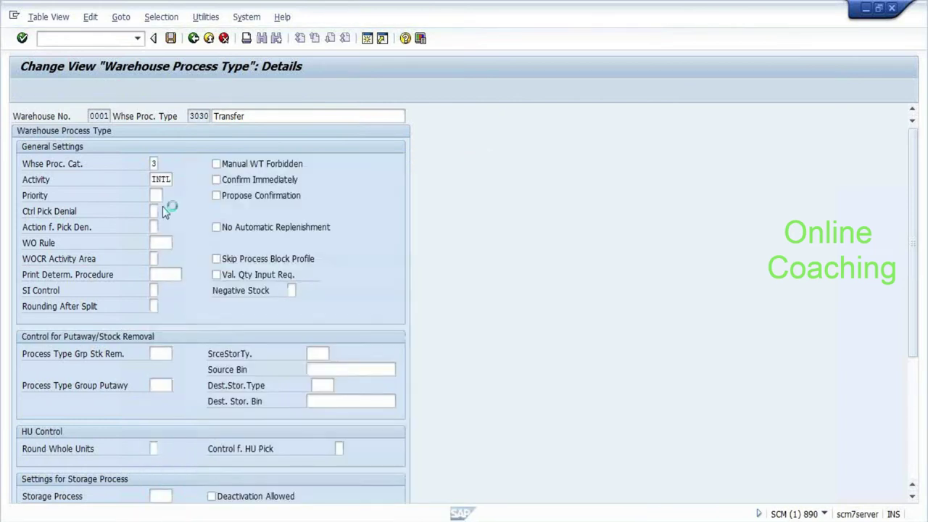
List the possible WOCR Activity Area values of Transfer type 3030, leave the field blank for Source and return to the overview.
click(154, 258)
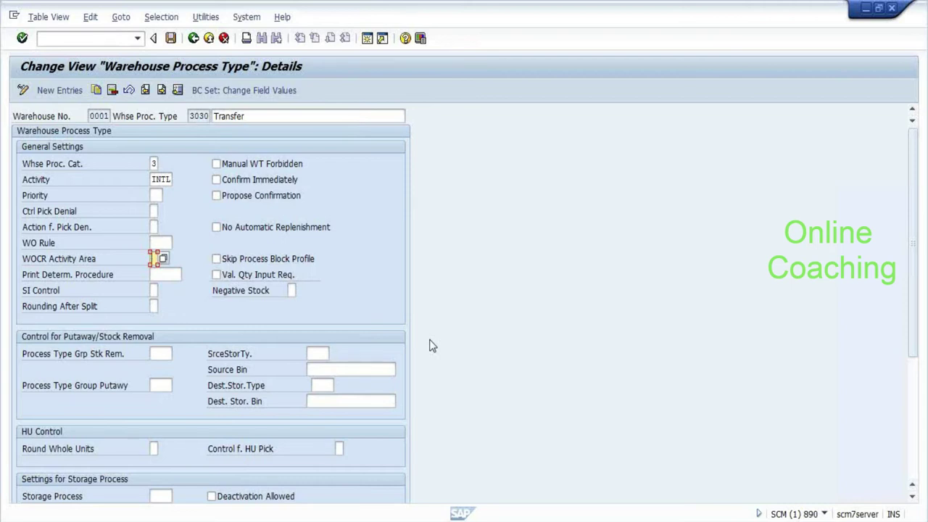
key(F4)
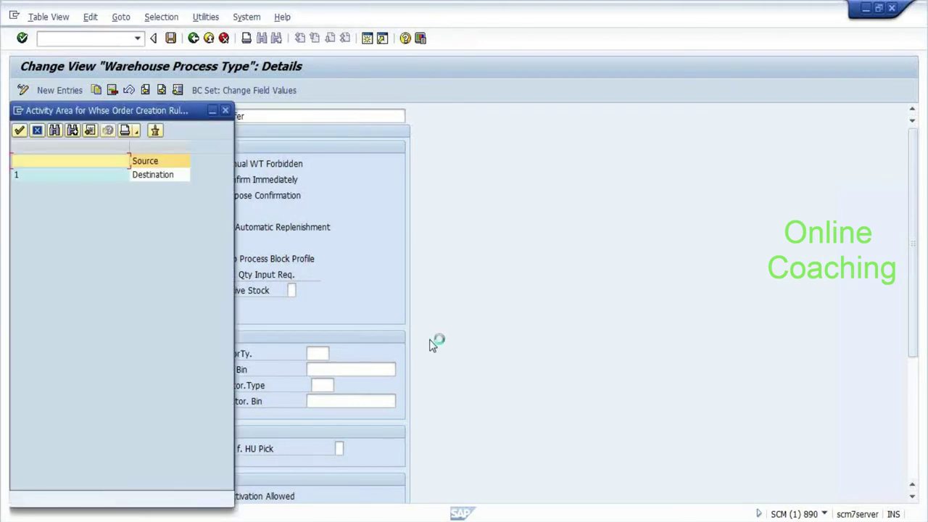
key(Down)
key(Return)
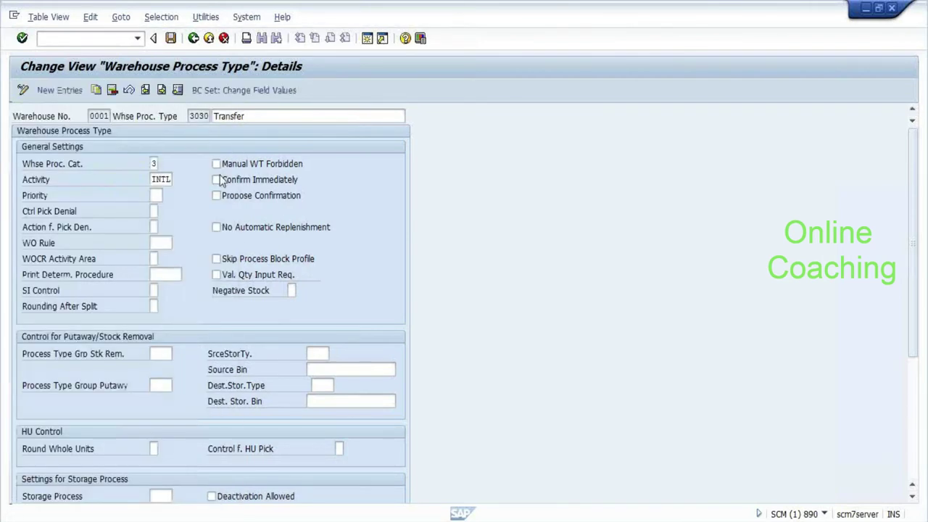
key(Return)
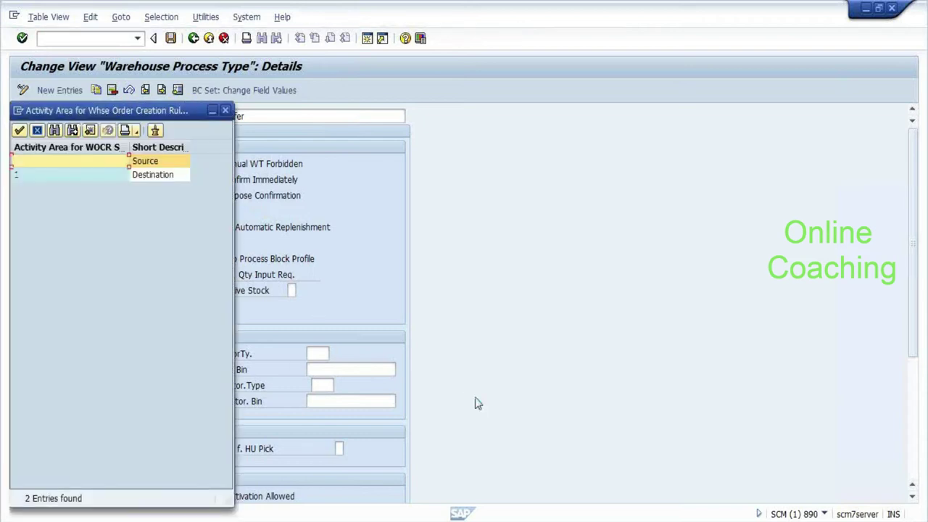
key(Escape)
key(F3)
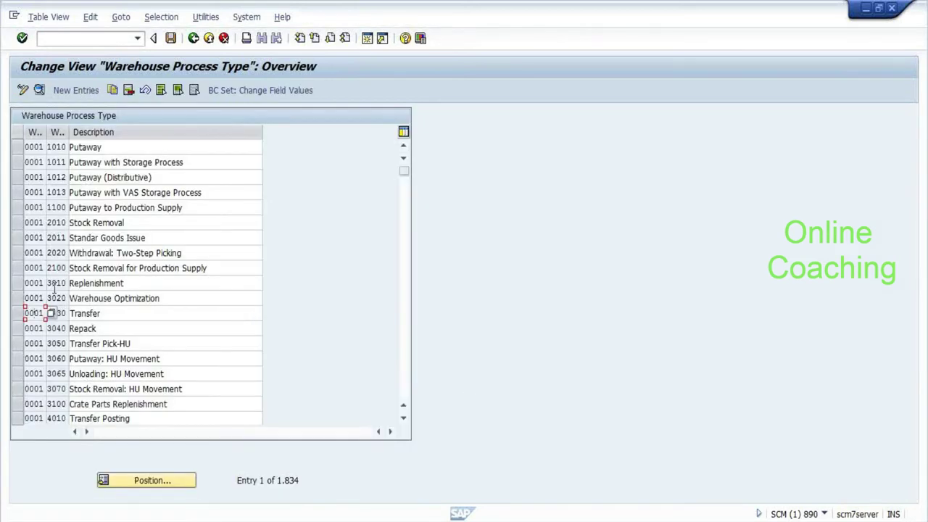
Open Transfer Posting type 4010 in warehouse 0097, view its details and return to the overview.
scroll(54, 294, down, 1)
scroll(55, 293, down, 6)
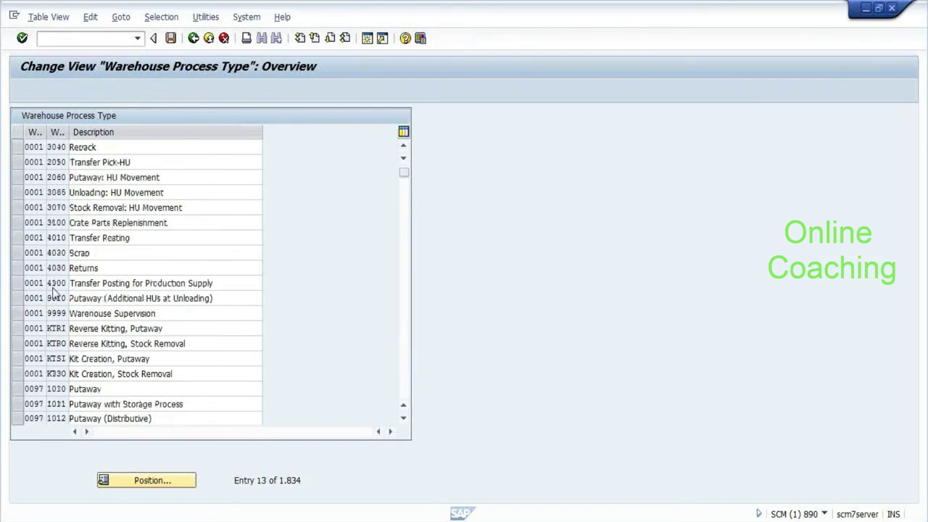
scroll(54, 293, down, 6)
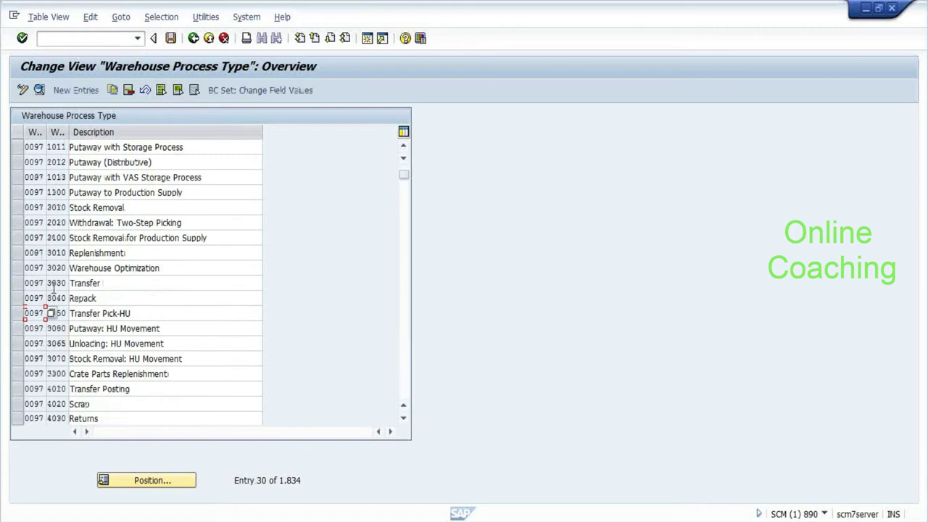
scroll(54, 288, up, 1)
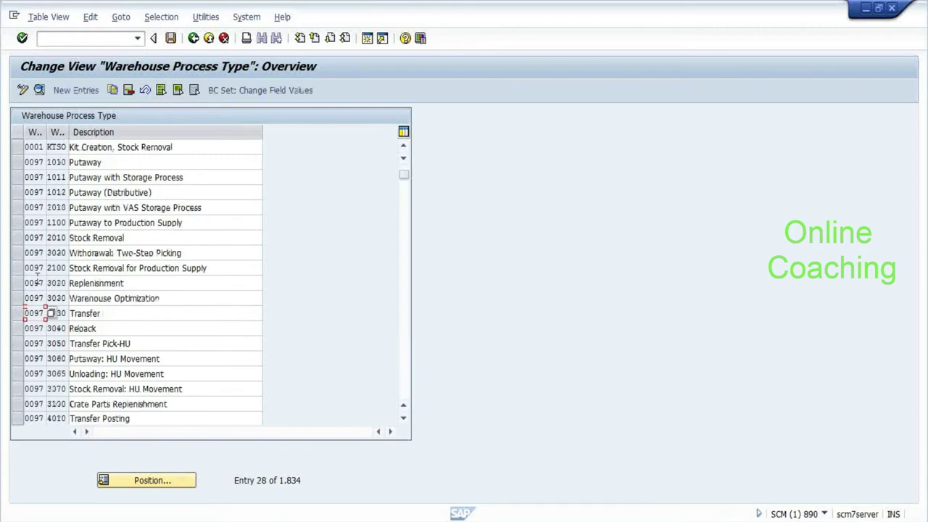
click(35, 360)
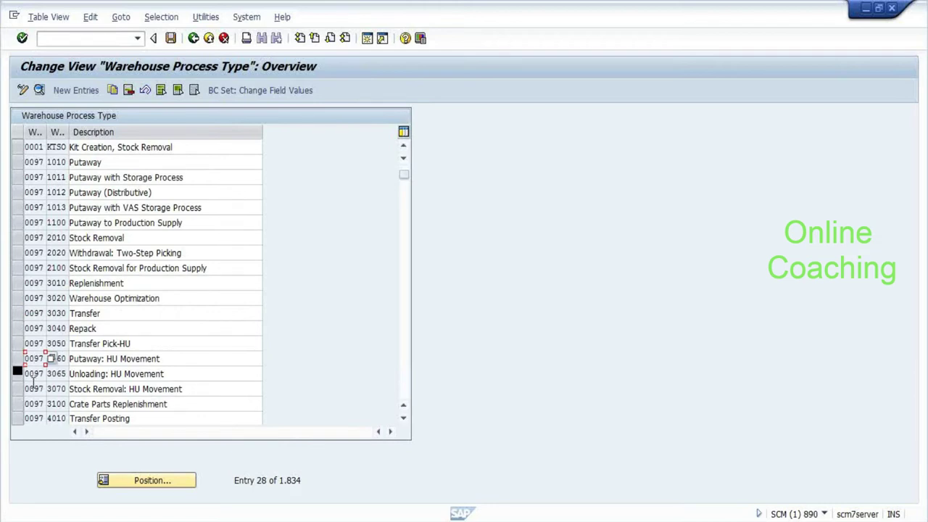
click(35, 419)
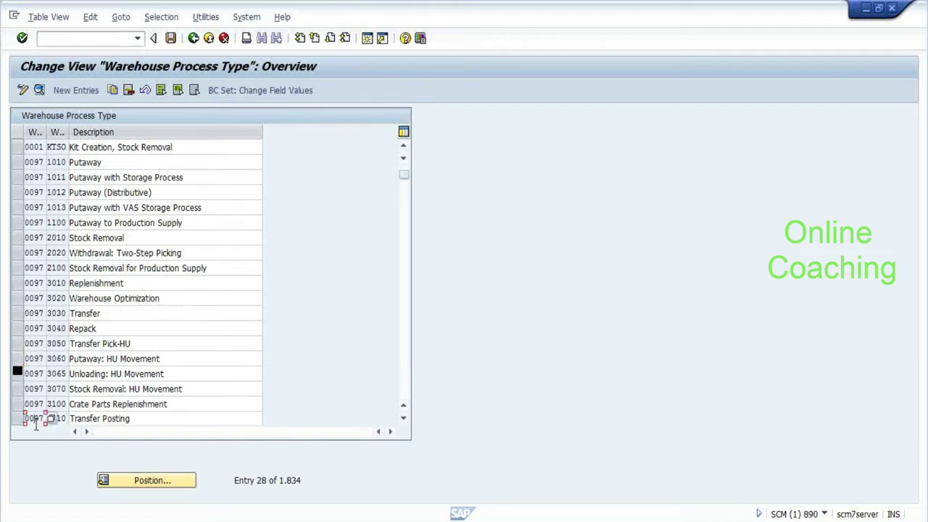
double_click(36, 421)
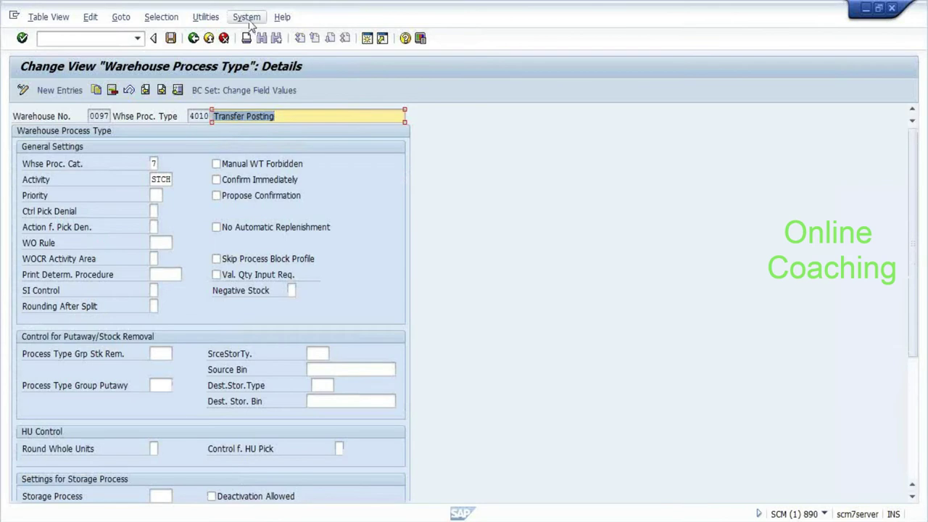
click(194, 38)
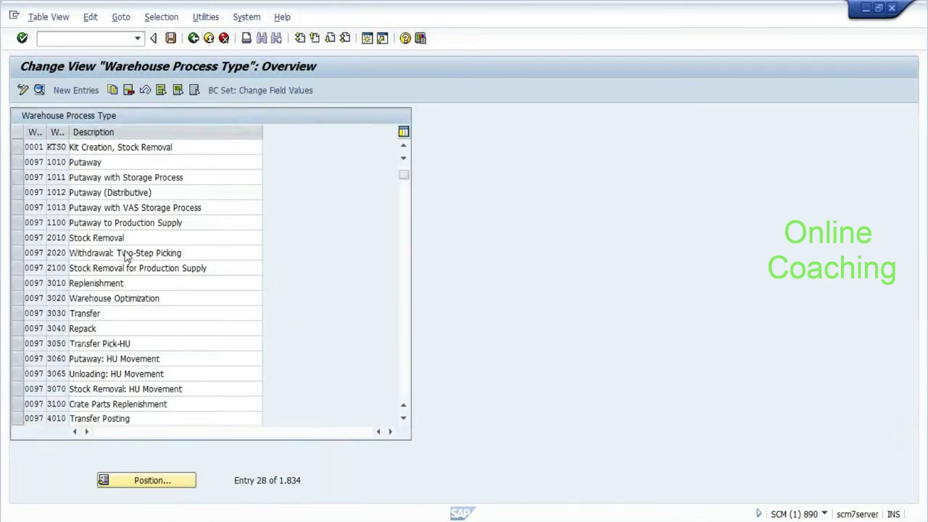
Return to the warehouse 0001 entries and open the details of process type 3065, Unloading: HU Movement.
scroll(125, 256, up, 1)
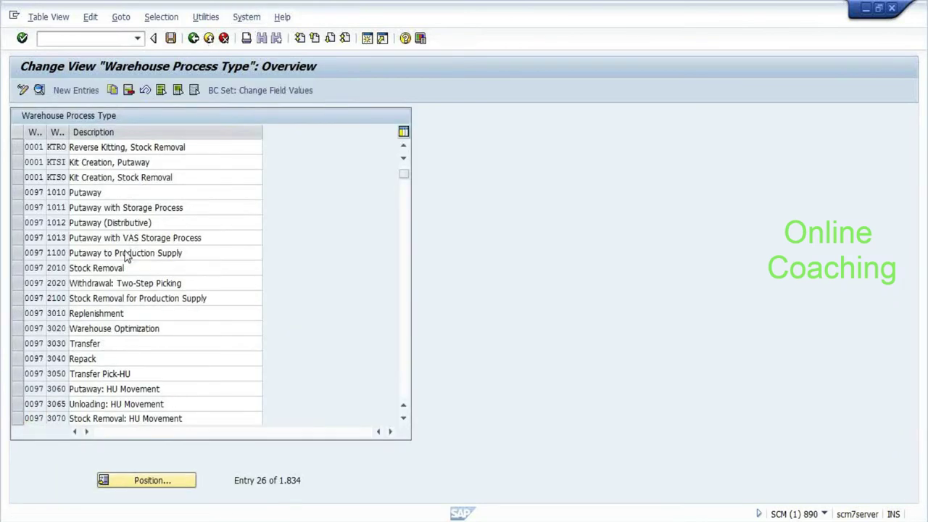
scroll(127, 258, up, 1)
scroll(127, 255, up, 8)
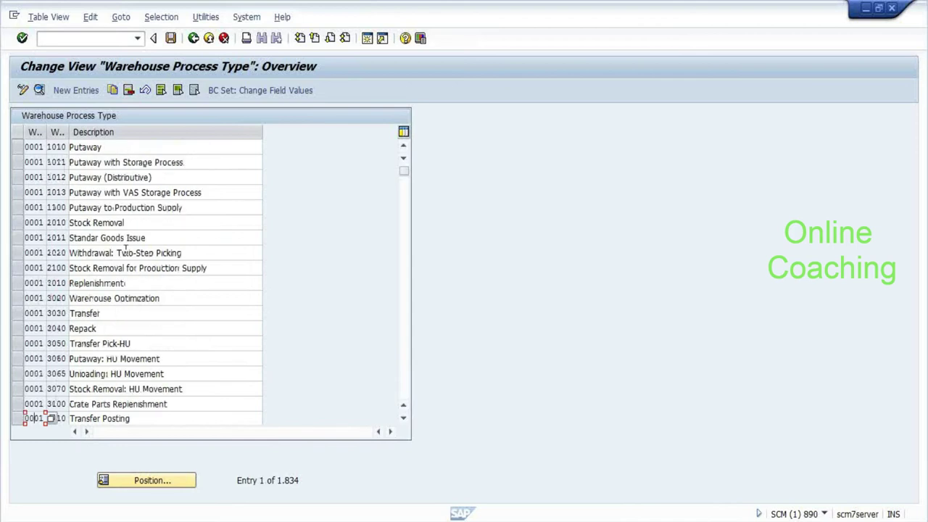
click(34, 242)
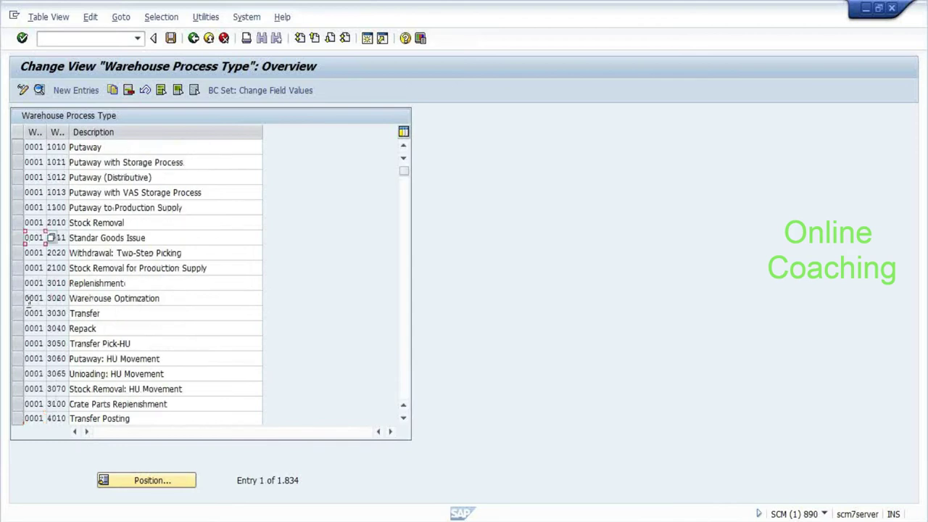
click(36, 375)
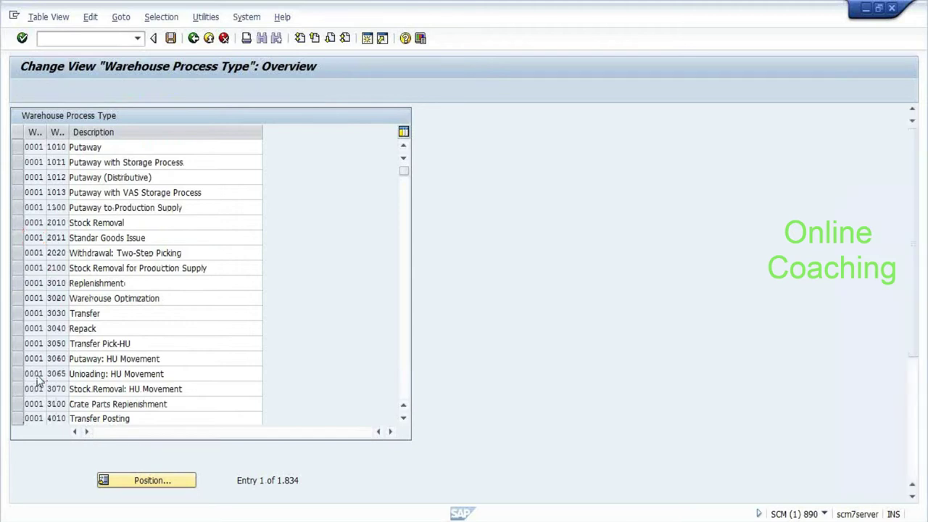
double_click(36, 376)
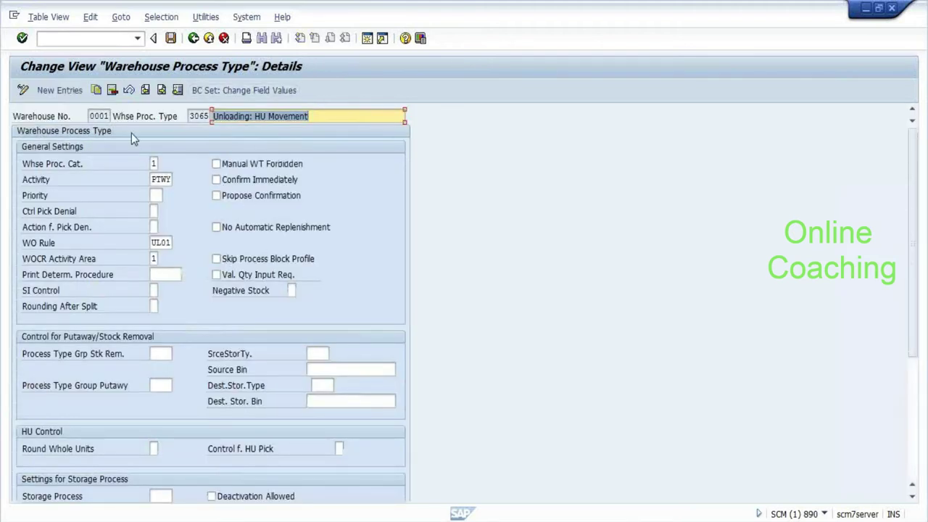
List the possible WOCR Activity Area values of process type 3065, highlight Destination (1), close the list unchanged and return to the overview.
click(155, 259)
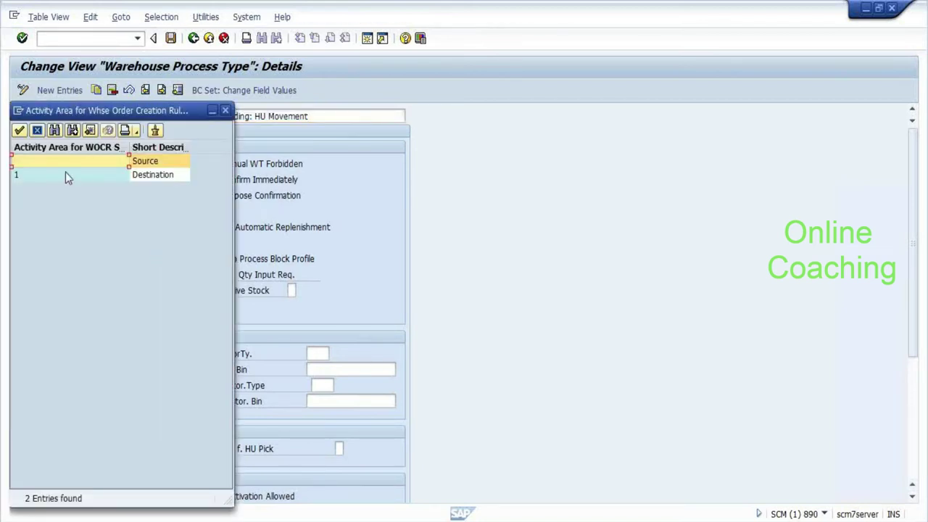
click(65, 174)
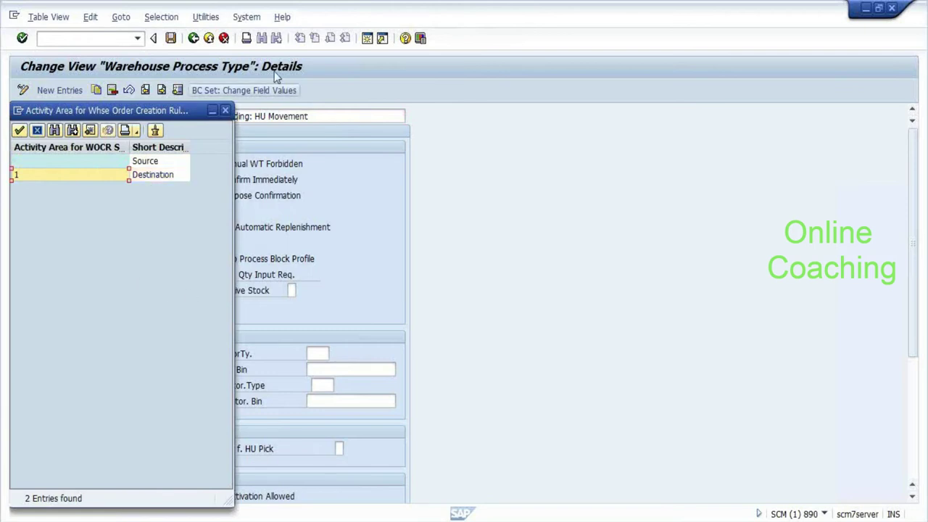
click(224, 113)
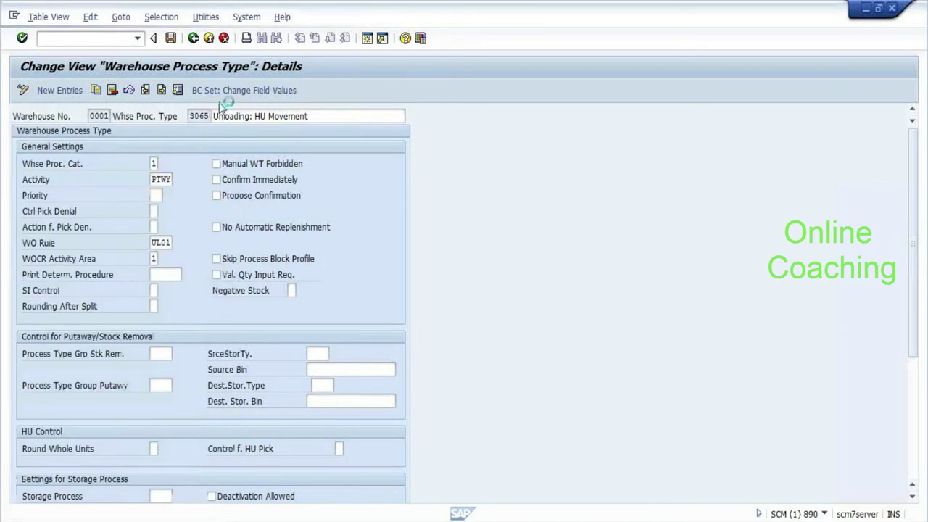
click(194, 39)
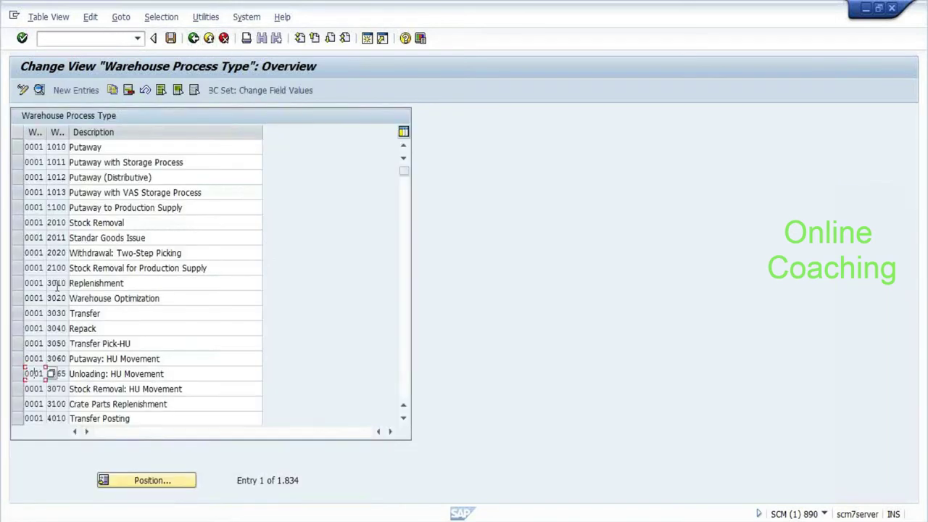
Leave the warehouse process type overview for the IMG structure and show the Warehouse Order activities.
scroll(45, 375, down, 1)
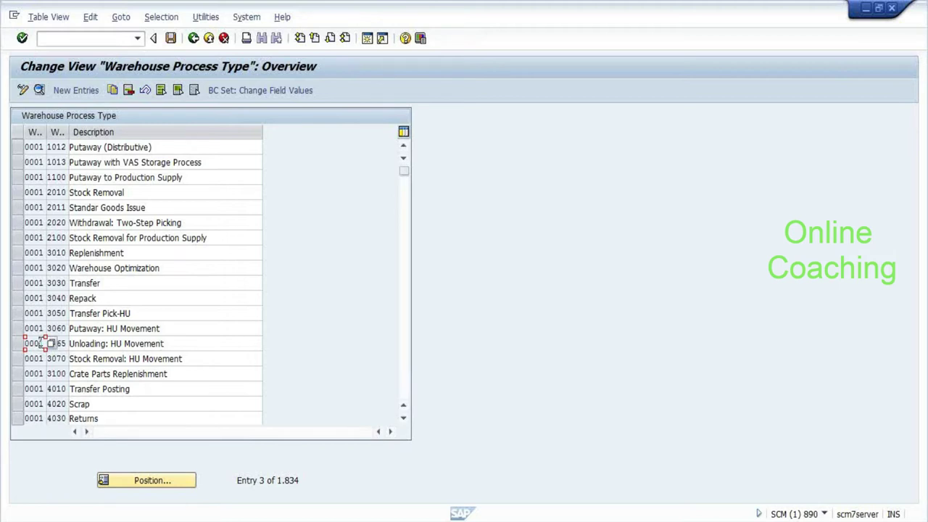
key(F3)
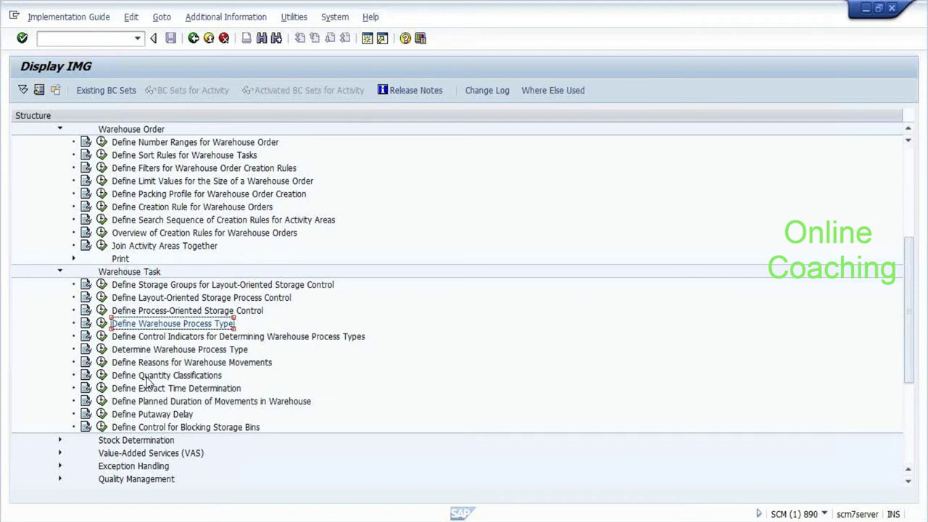
scroll(226, 387, up, 3)
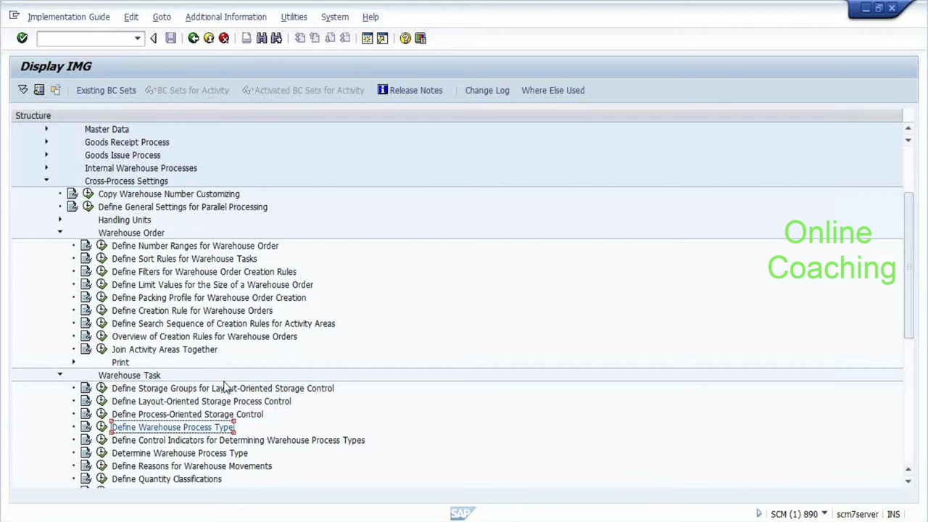
Switch to the EWM workbook in Excel and open the empty Sheet9.
key(alt+Tab)
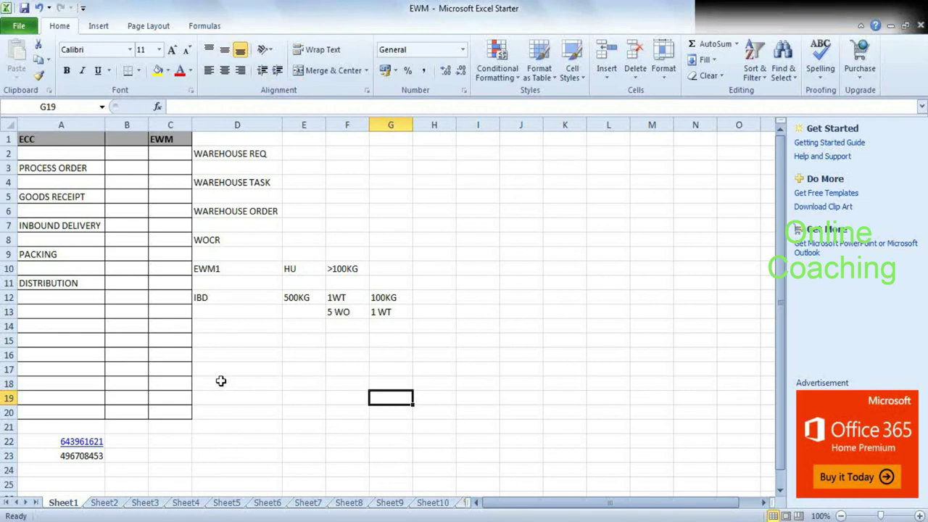
click(395, 506)
click(347, 506)
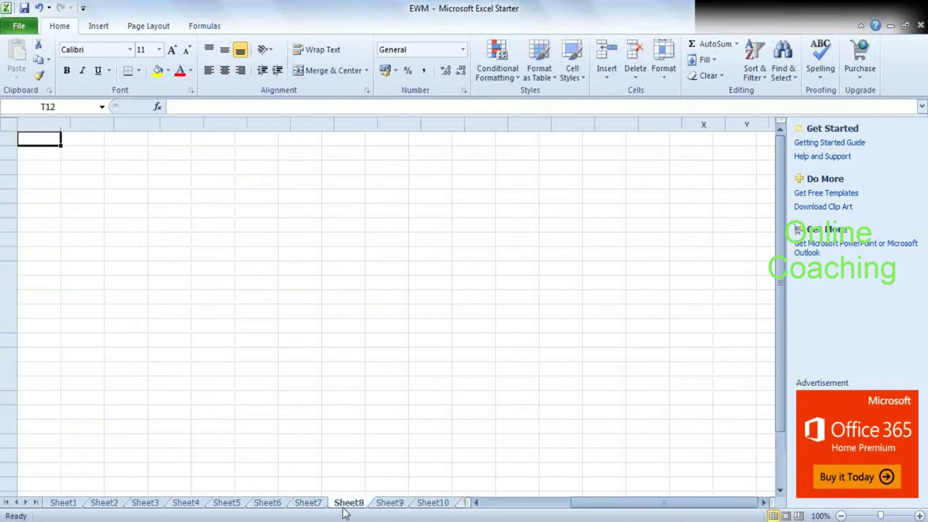
click(382, 507)
Enter the headings Inbound, Outbound and Internal in cells A1 to C1.
text(o)
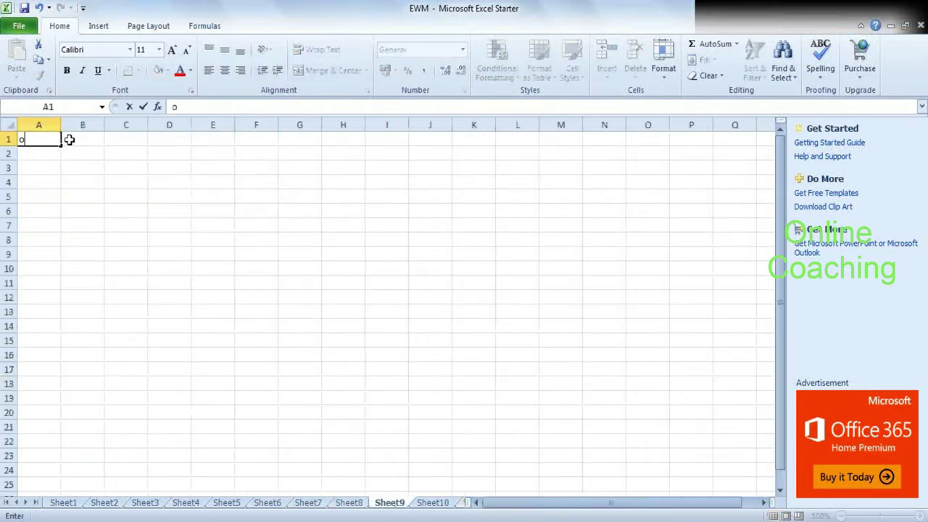
text(pe)
key(BackSpace)
key(BackSpace)
key(BackSpace)
text(Inbound)
key(Tab)
text(Outbound)
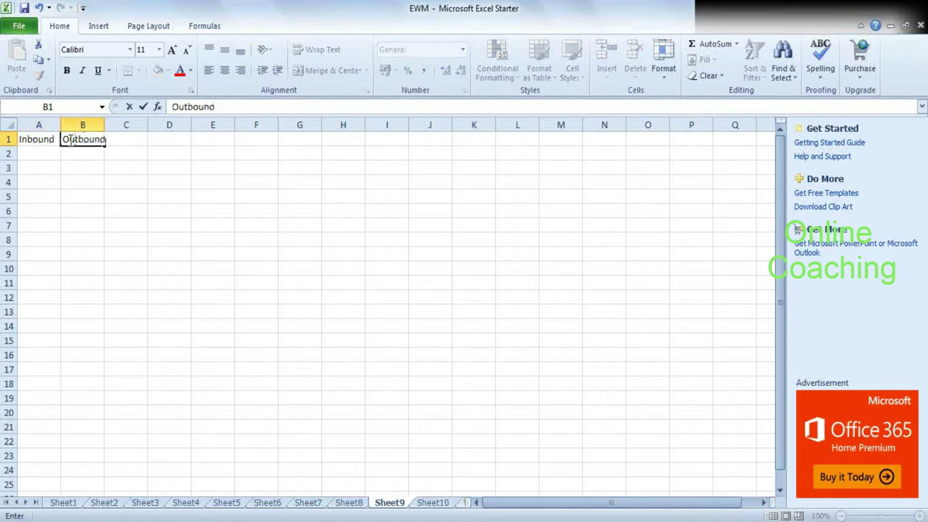
key(Tab)
text(I)
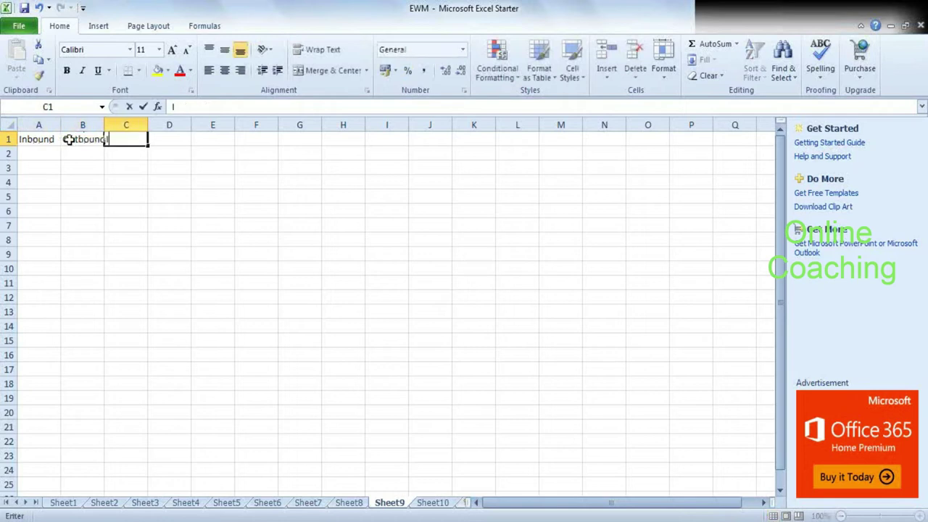
text(nternal)
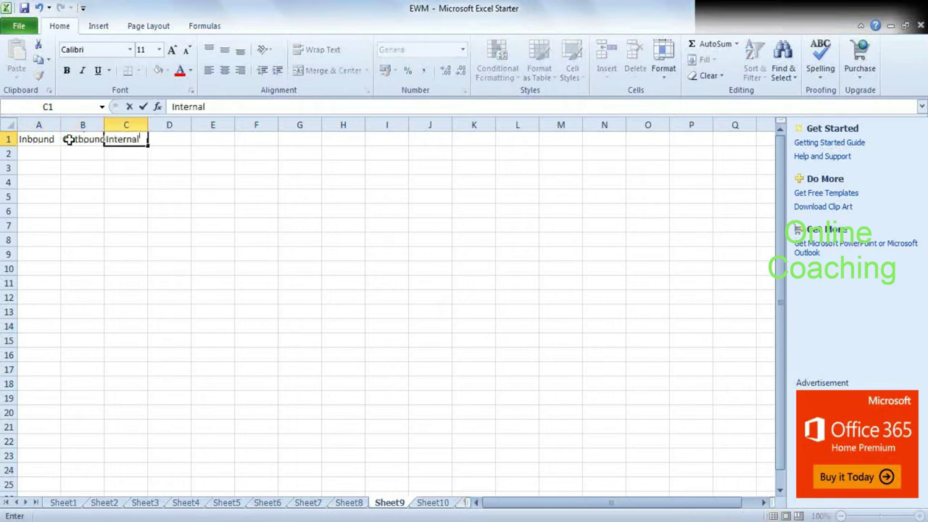
key(Return)
key(Left)
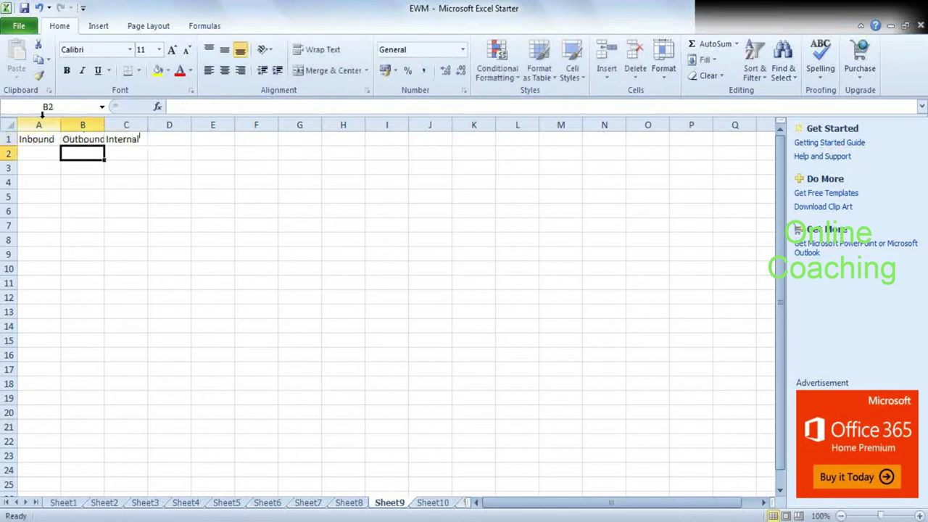
Widen all columns of Sheet9 equally to about three times their width.
click(6, 125)
double_click(59, 126)
drag(105, 125, 191, 125)
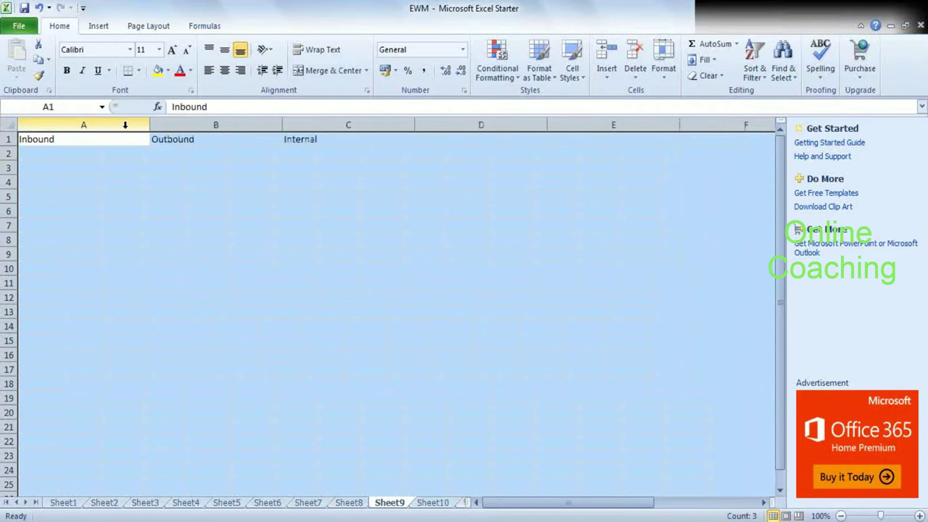
Enter 150 in cell A2 under Inbound.
click(353, 153)
key(Left)
key(Left)
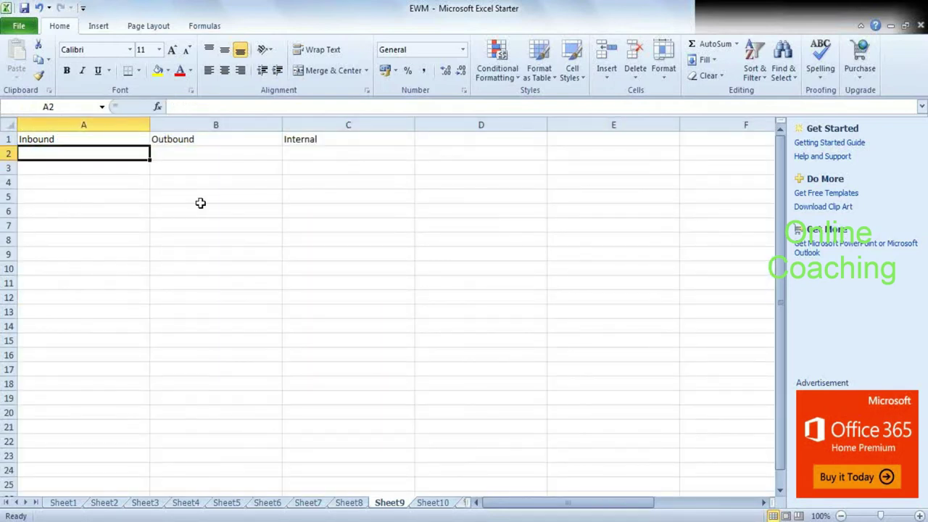
text(1)
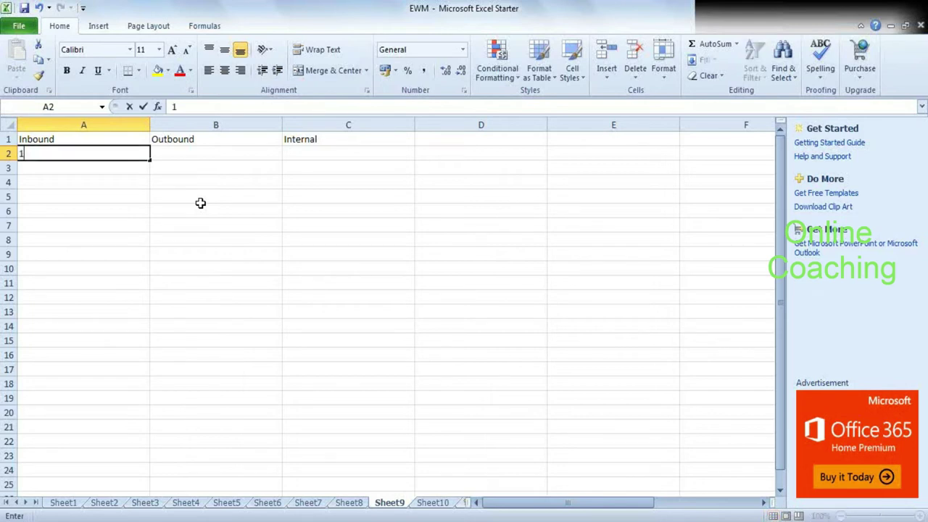
text(50)
key(Tab)
Enter 300 in cell B2 under Outbound.
text(2)
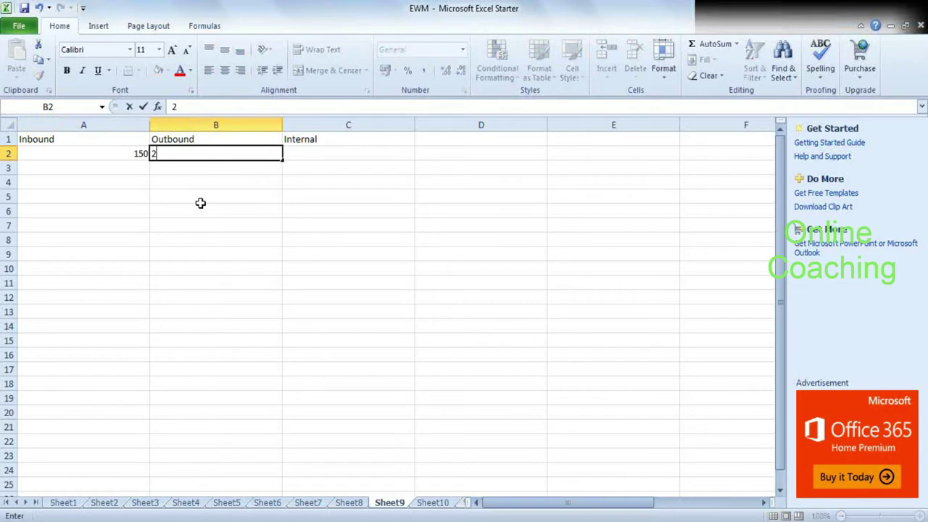
key(BackSpace)
text(5)
key(BackSpace)
text(400)
key(BackSpace)
key(BackSpace)
key(BackSpace)
text(300)
key(Tab)
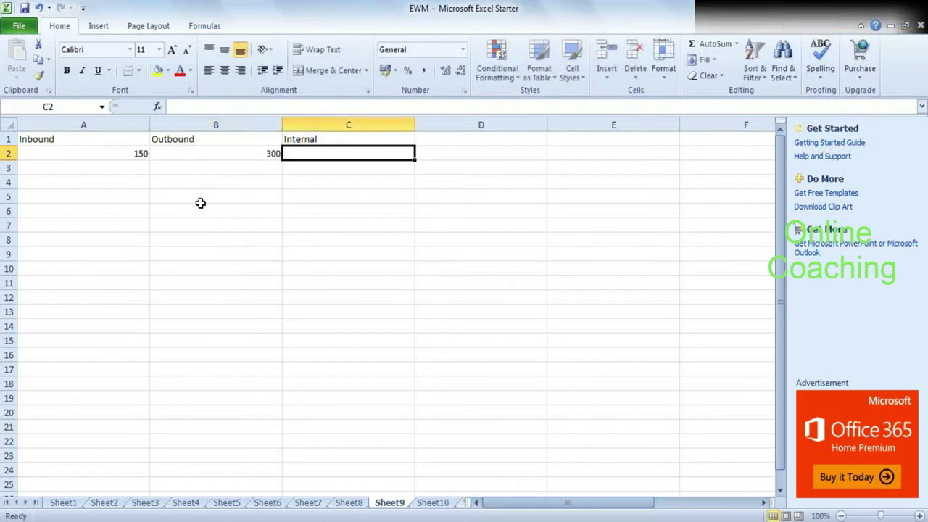
Enter 100 in cell C2 under Internal.
text(2)
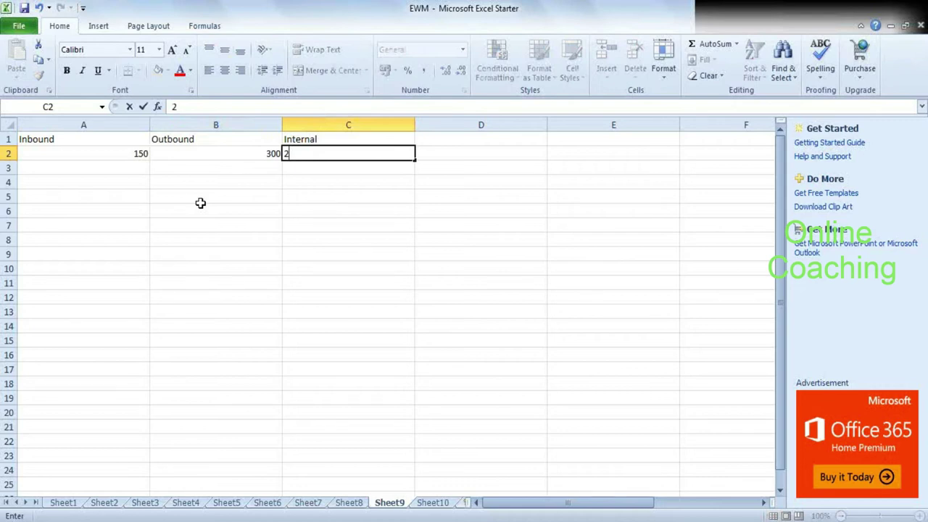
key(BackSpace)
text(100)
key(Return)
key(Left)
key(Left)
key(Up)
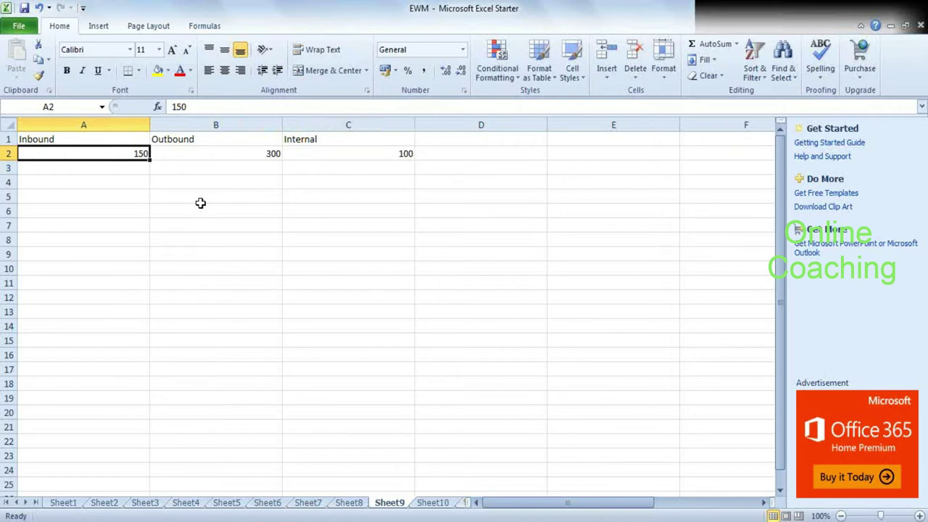
Add the heading Resources in cell D1, beside Internal.
key(Down)
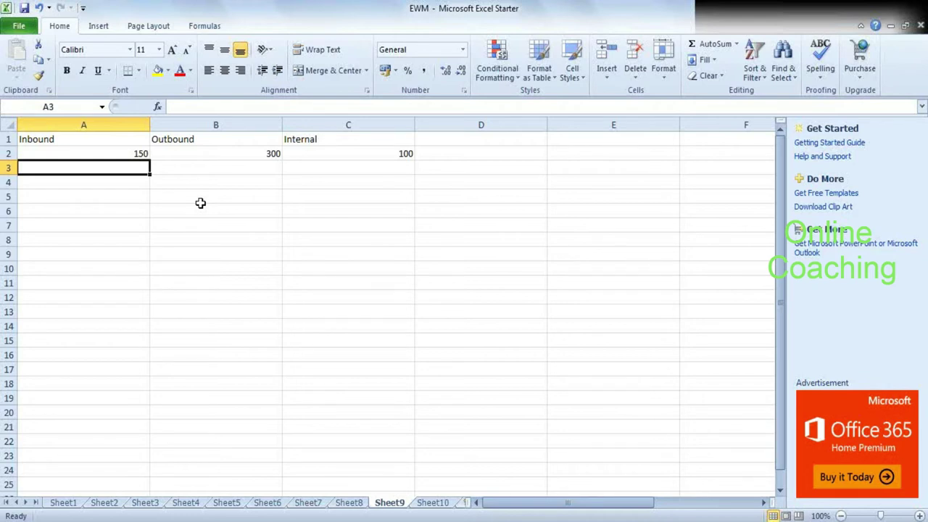
key(Right)
key(Right)
key(Right)
key(Up)
key(Right)
key(Left)
key(Up)
text(r)
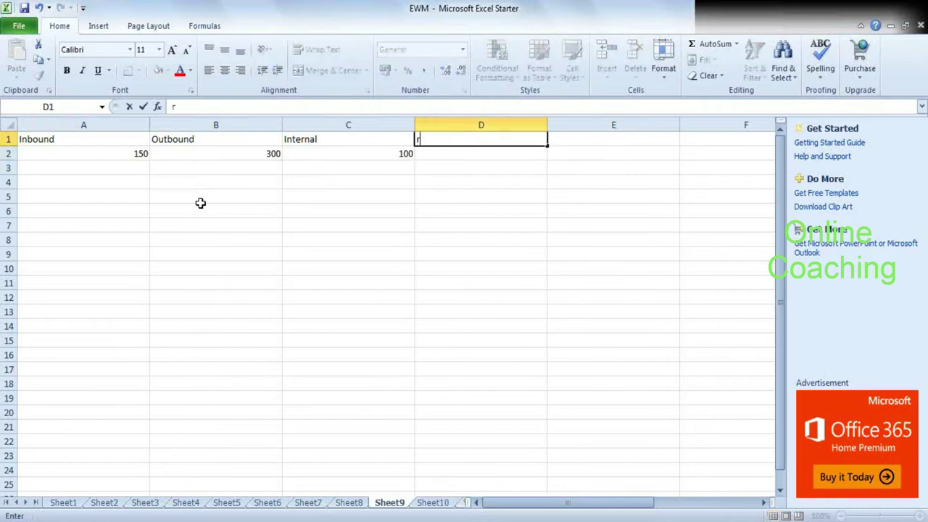
key(BackSpace)
text(espuc)
key(BackSpace)
key(BackSpace)
key(BackSpace)
key(BackSpace)
key(BackSpace)
text(Resources)
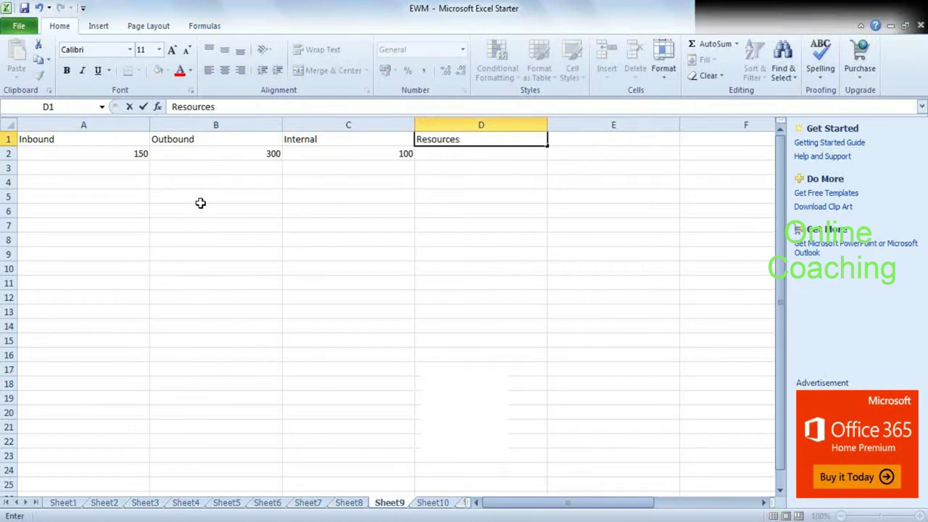
Merge and center the Resources heading across cells D1 and E1.
key(Tab)
key(Left)
key(shift+Right)
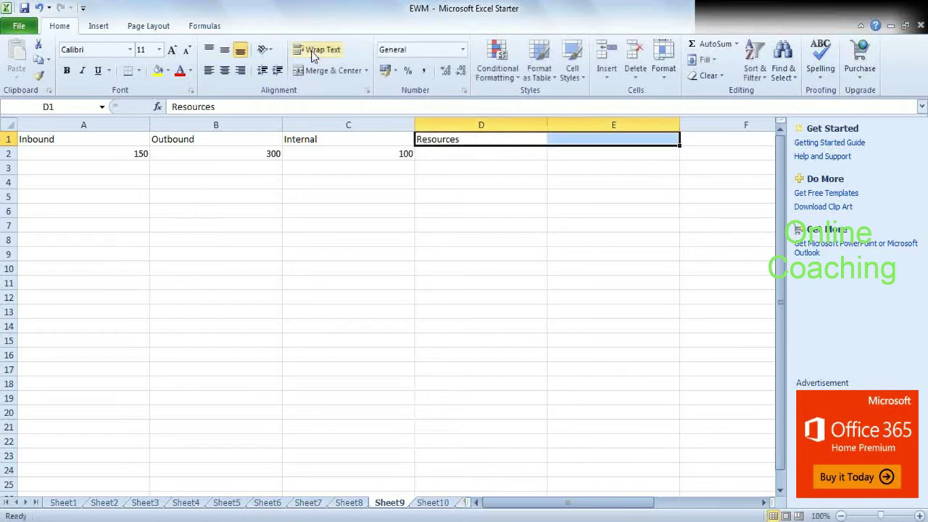
click(315, 71)
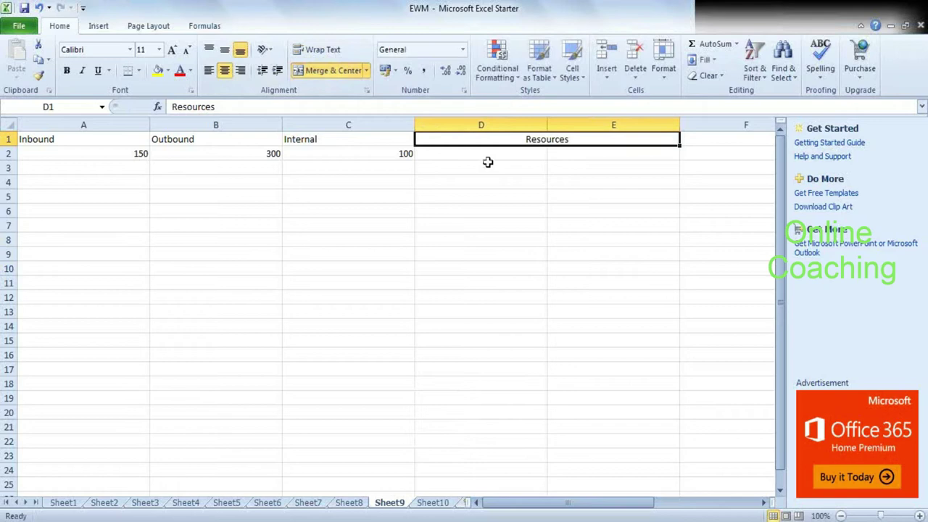
Move the three values in A2:C2 down one row to A3:C3.
click(487, 157)
drag(43, 147, 361, 152)
key(ctrl+c)
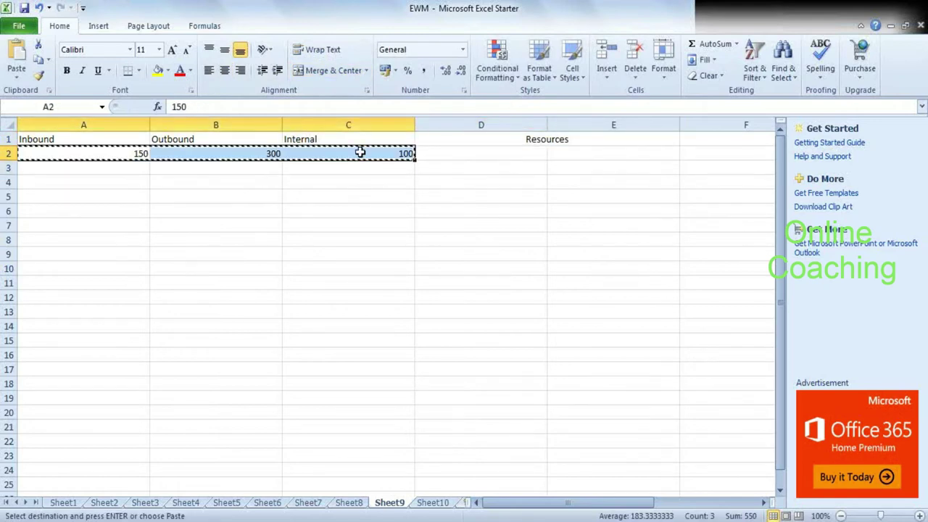
click(40, 171)
key(ctrl+v)
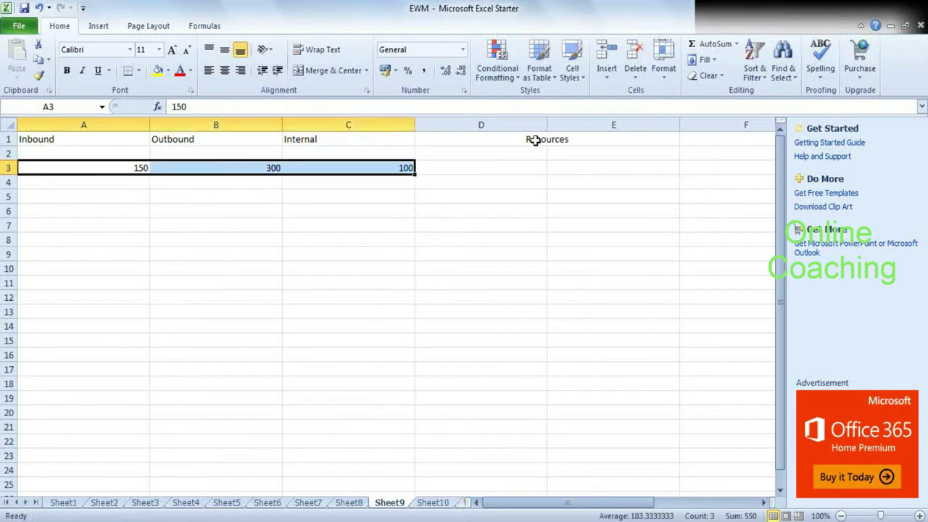
Enter the subheading LABORER in cell D2 under Resources.
click(485, 152)
text(LABOUR)
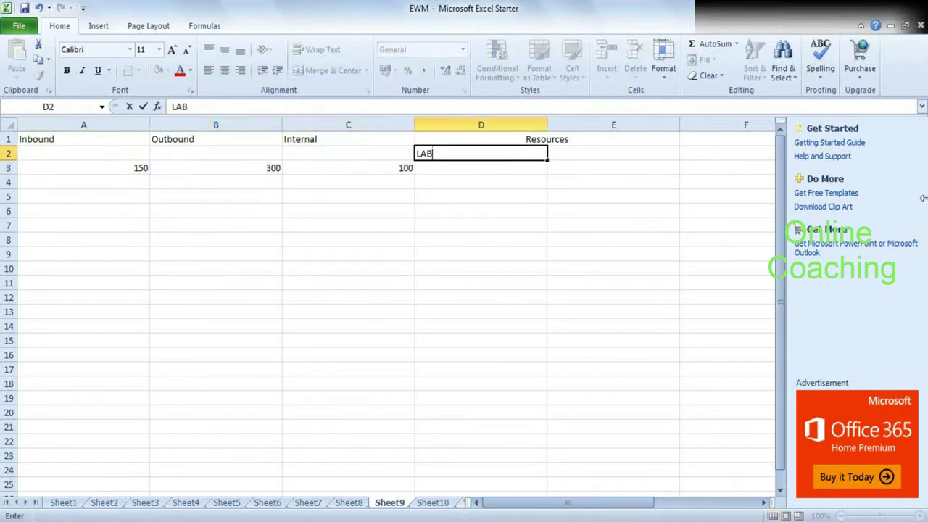
key(BackSpace)
key(BackSpace)
text(RER)
key(Tab)
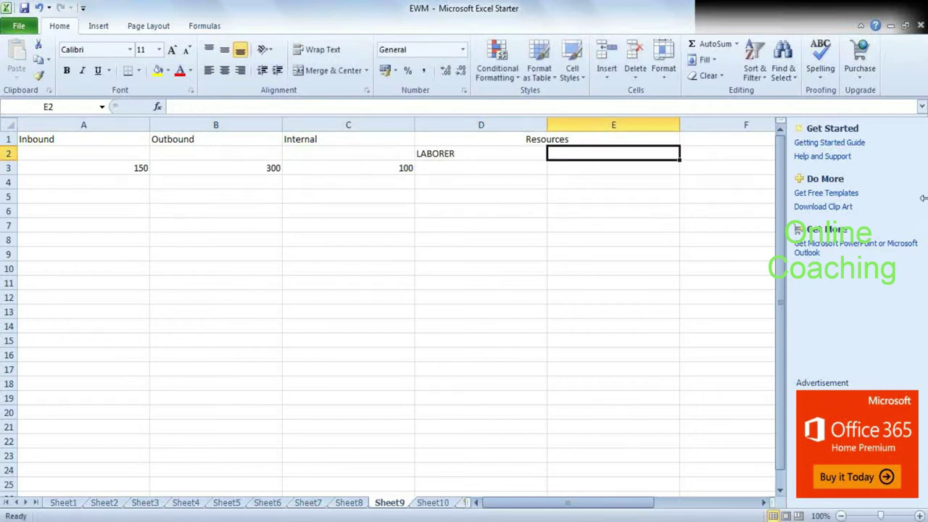
Add the header MHE beside LABORER under Resources and enter 10 for LABORER and 4 for MHE in row 3.
text(MHE)
key(Return)
key(Left)
text(1)
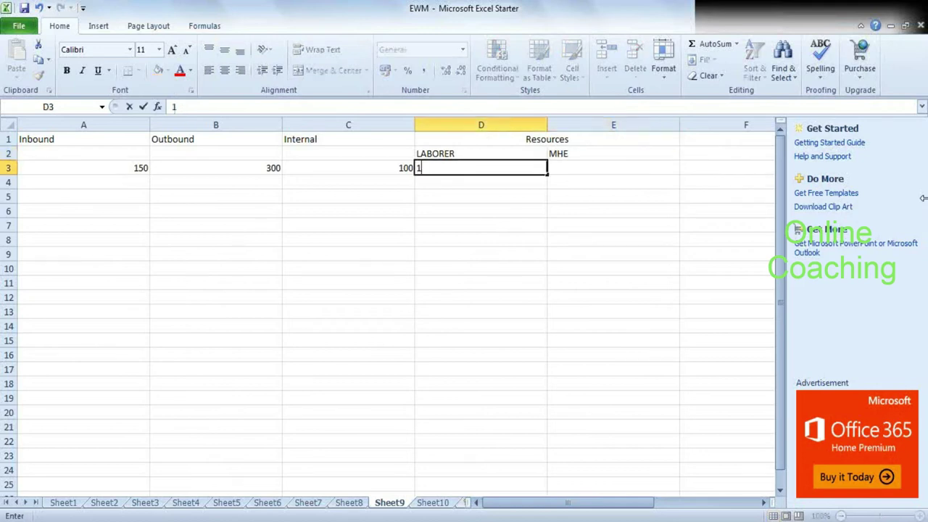
text(0)
key(Right)
text(4)
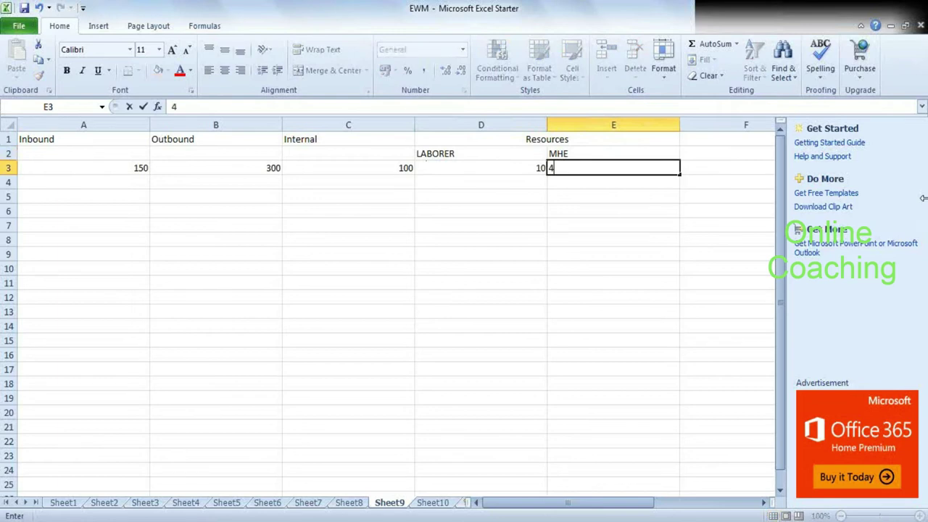
key(Return)
key(Left)
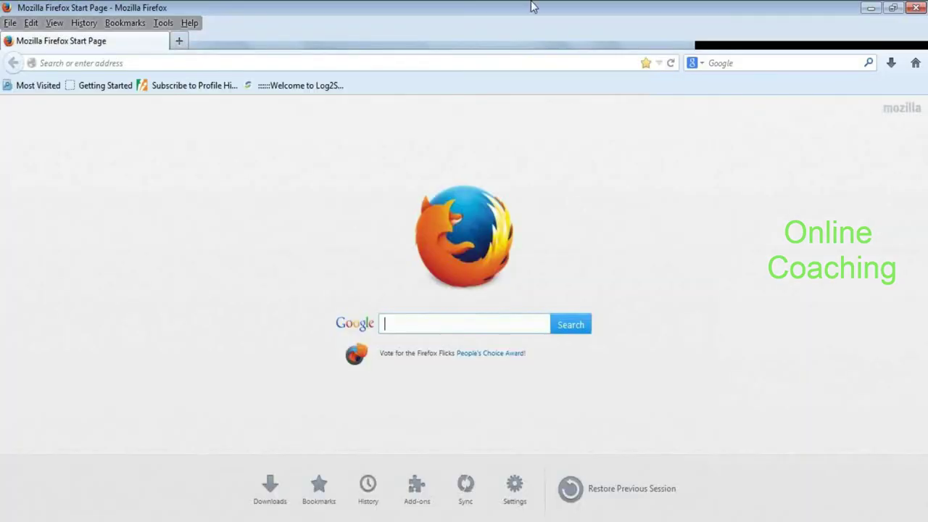
Switch to the SAP Display IMG window and open transaction /SCWM/PRDI in a new session.
double_click(534, 6)
key(alt+Tab)
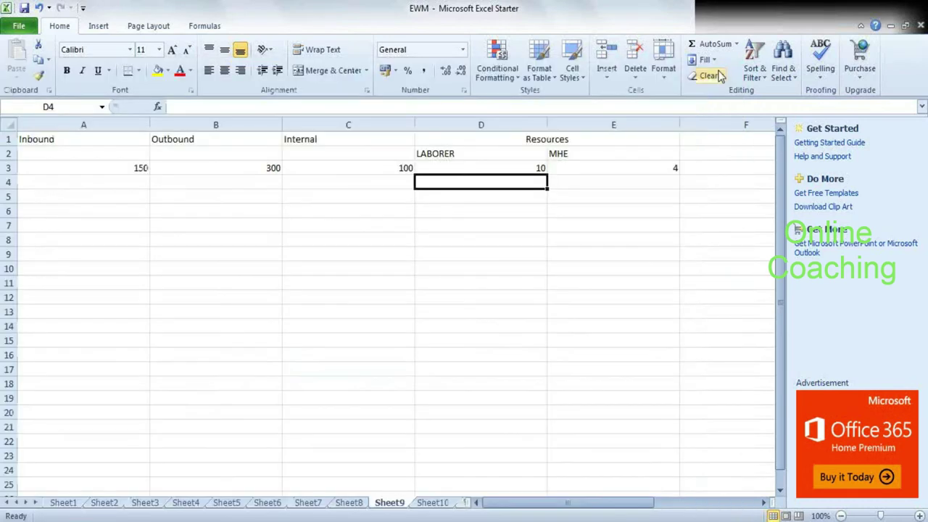
click(439, 519)
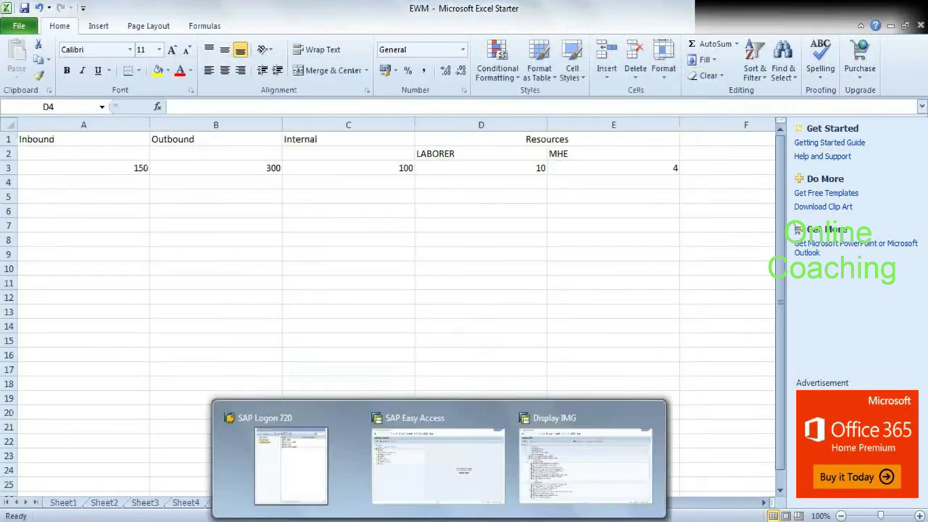
click(599, 470)
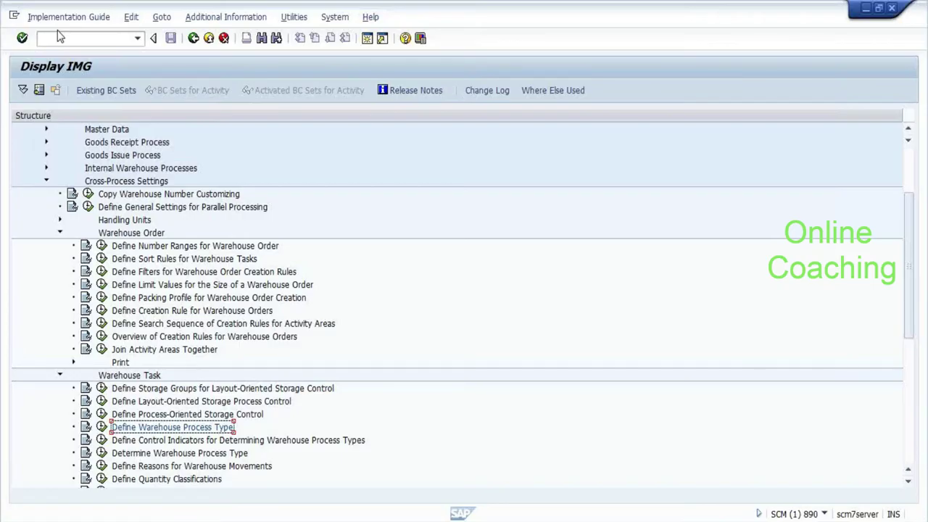
click(60, 38)
text(/O/SCWM/PRD1)
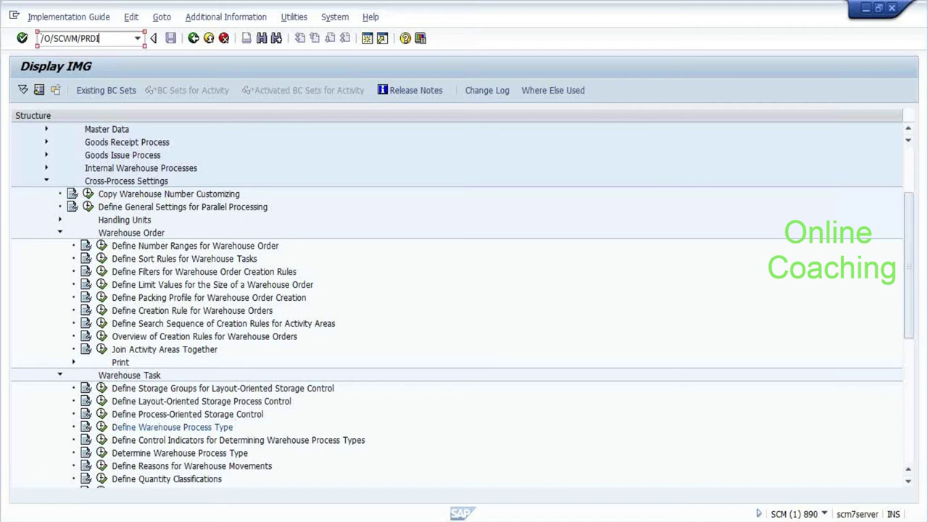
key(Return)
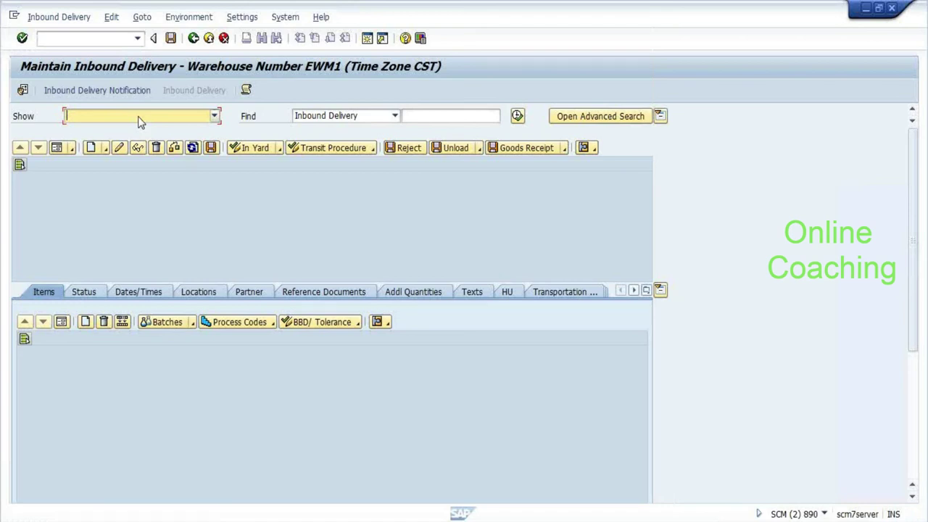
Search for inbound deliveries in warehouse EWM1 without any search value and continue the unspecific search.
click(517, 117)
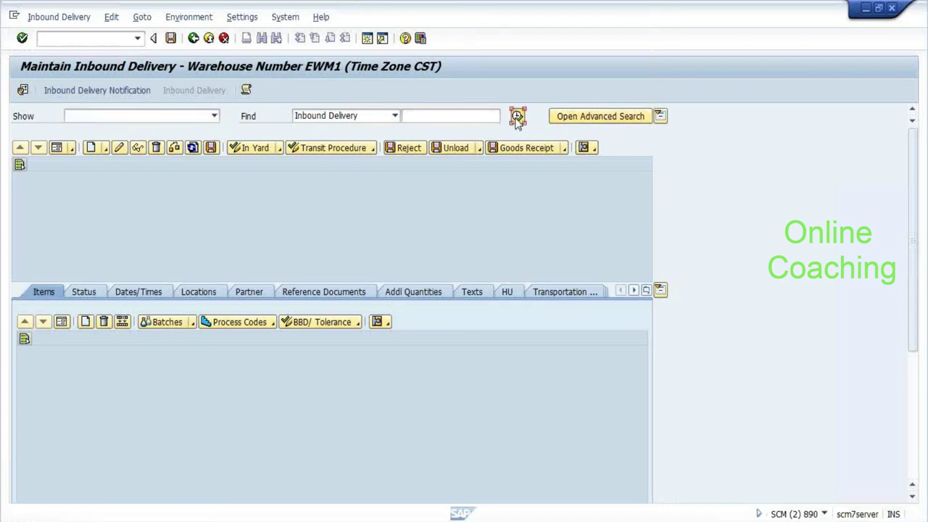
click(466, 150)
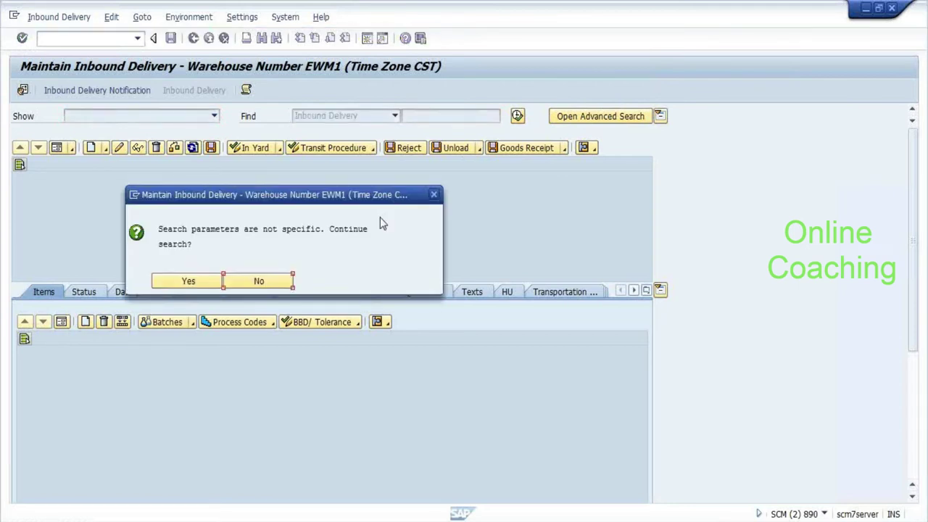
key(Return)
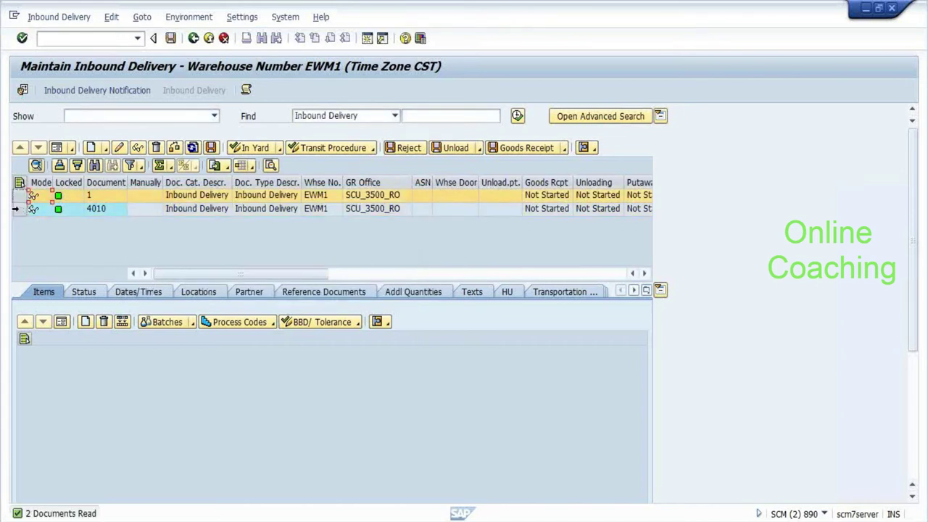
Create and save the putaway warehouse task for inbound delivery 4010.
click(97, 208)
click(596, 150)
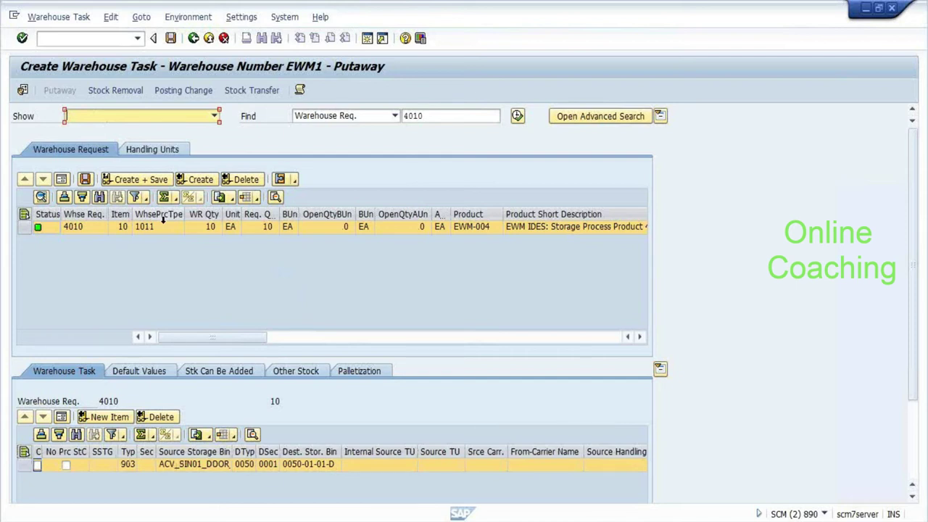
click(171, 39)
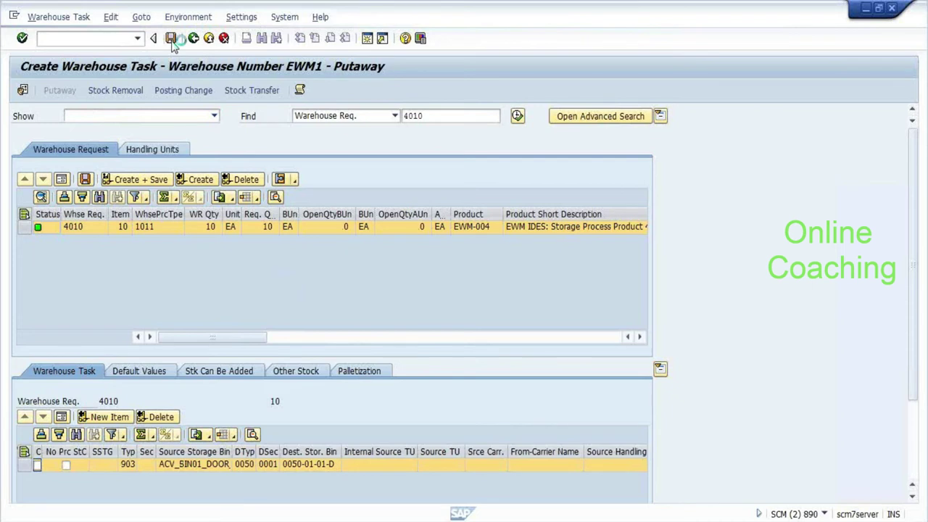
Open the confirmation of the new warehouse task and examine the warehouse order's Processor and Resource fields.
click(45, 17)
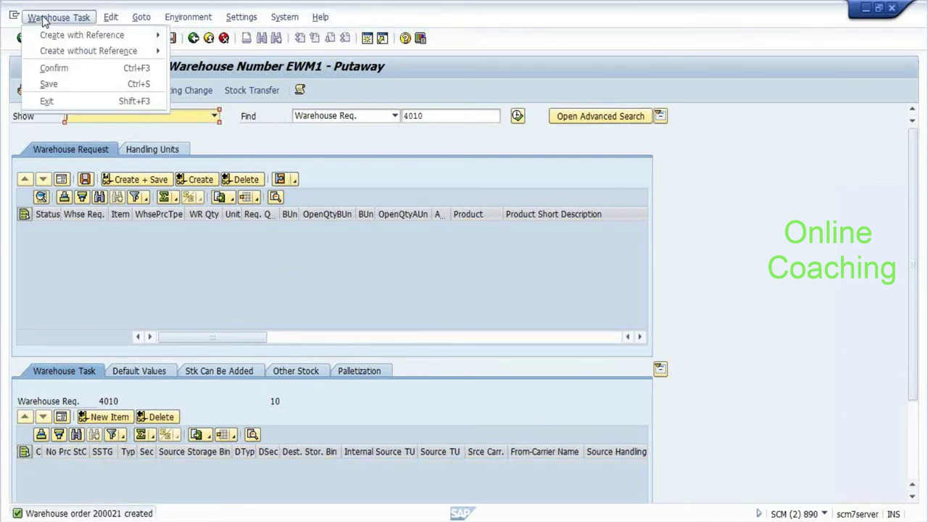
click(64, 71)
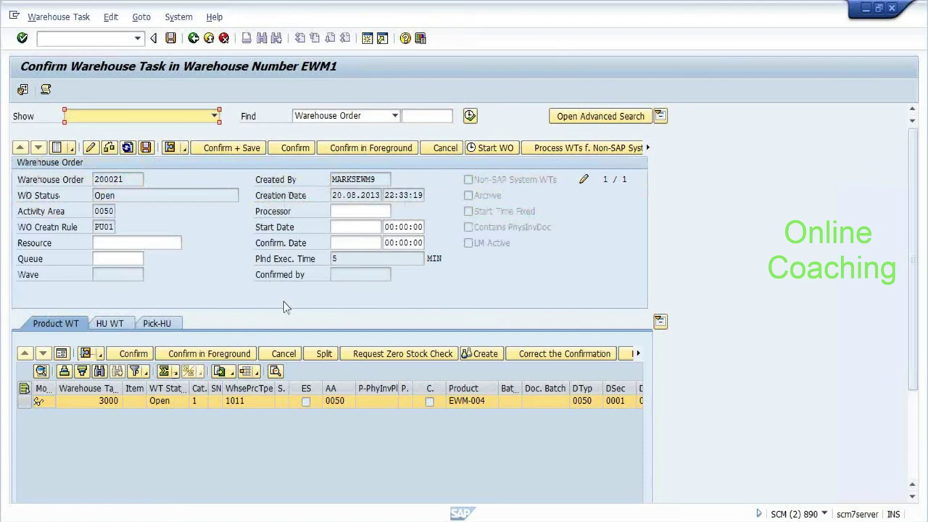
click(359, 210)
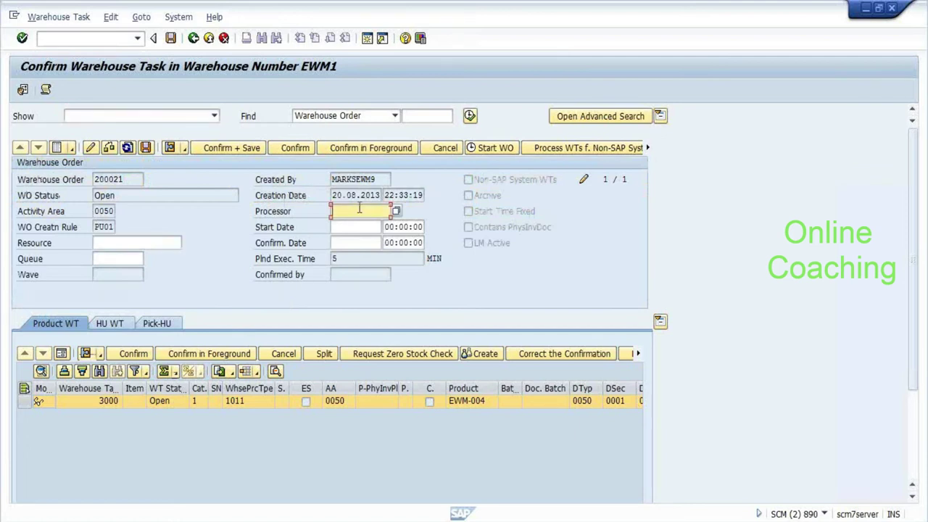
key(Return)
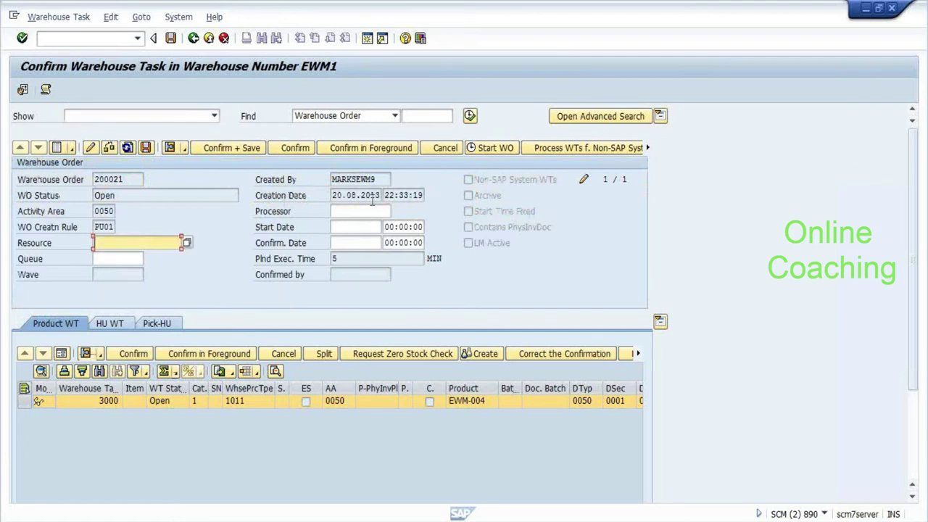
click(362, 210)
click(105, 243)
key(Return)
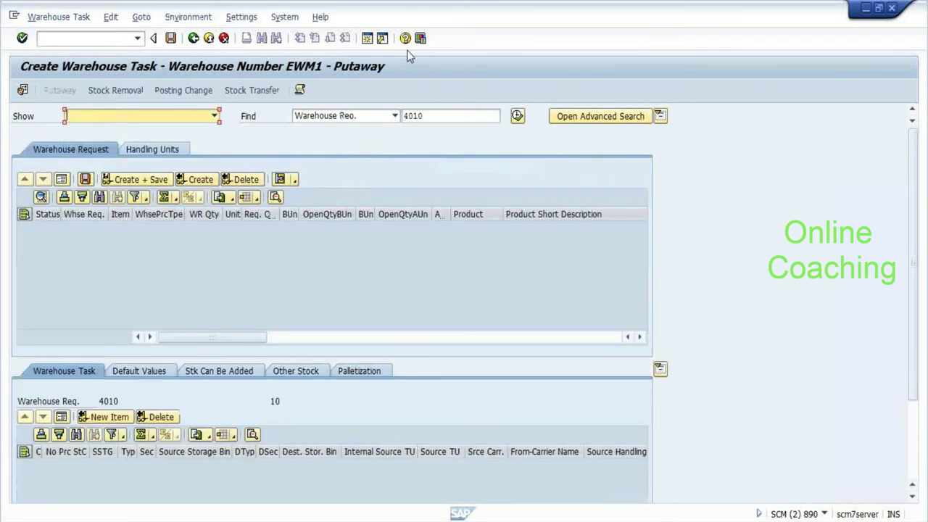
Open an additional SAP session from the session overview using the command /o.
key(ctrl+slash)
text(/o)
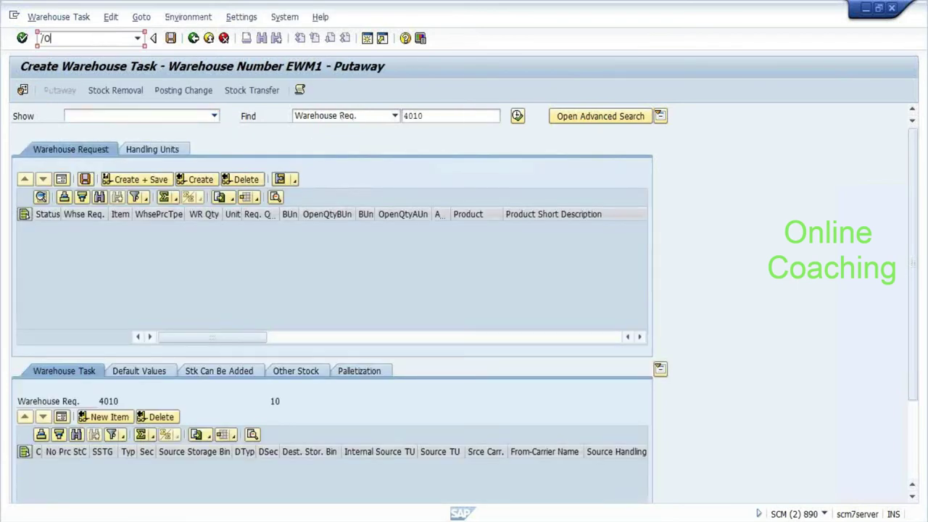
key(Return)
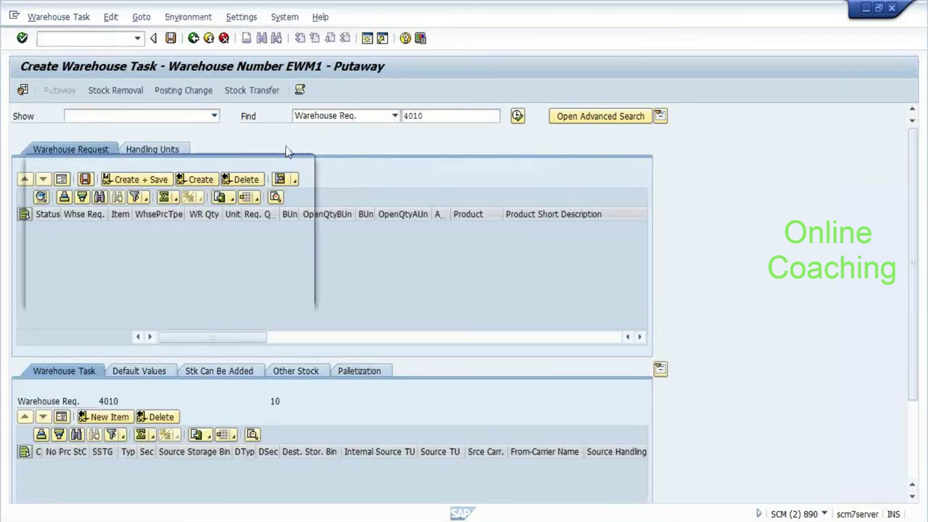
click(218, 292)
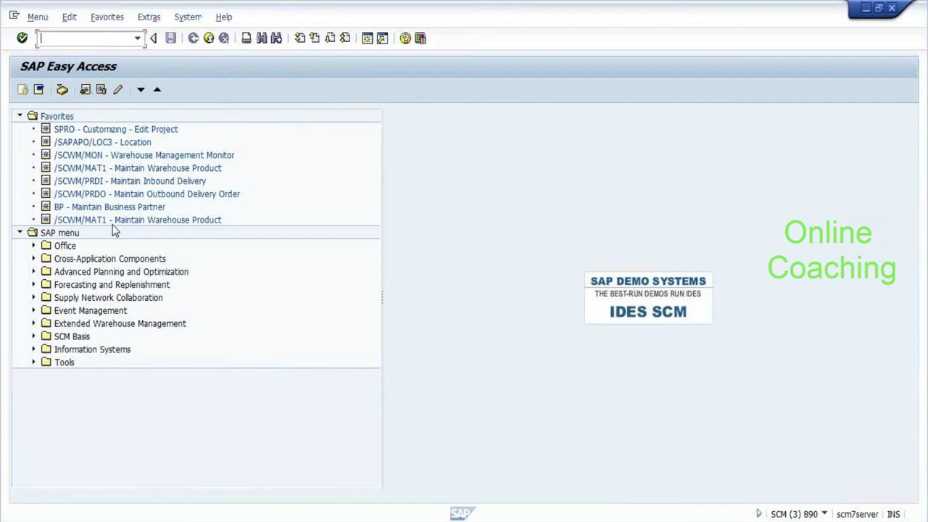
Expand Extended Warehouse Management and its Master Data folder in the SAP menu.
click(111, 285)
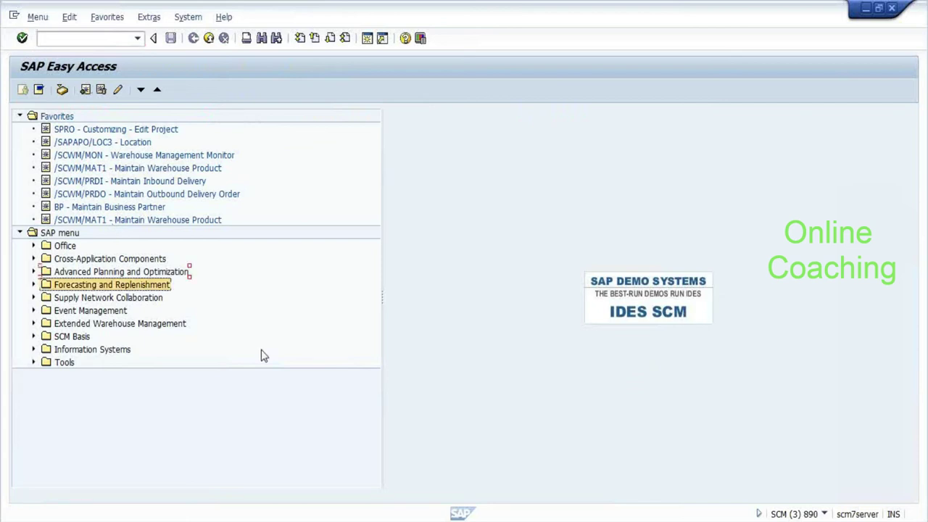
key(Down)
key(Down)
key(Down)
key(Right)
key(Down)
key(Down)
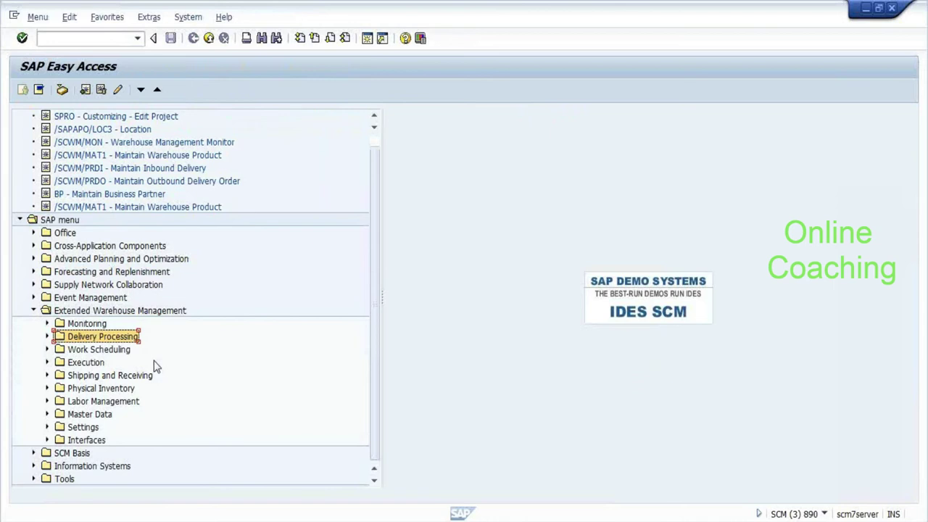
key(Down)
key(Down)
key(Down)
key(Down)
key(Down)
key(Down)
key(Right)
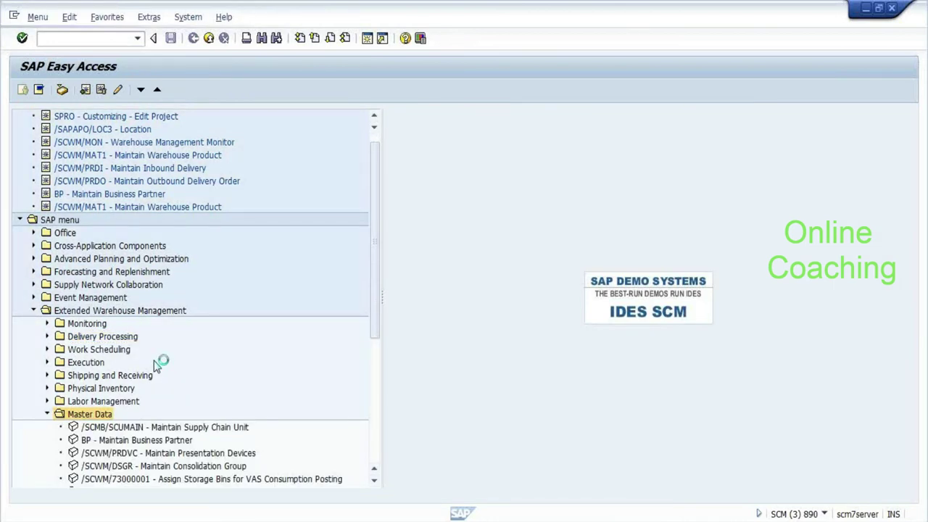
Expand the Resource Management folder under Master Data.
key(Down)
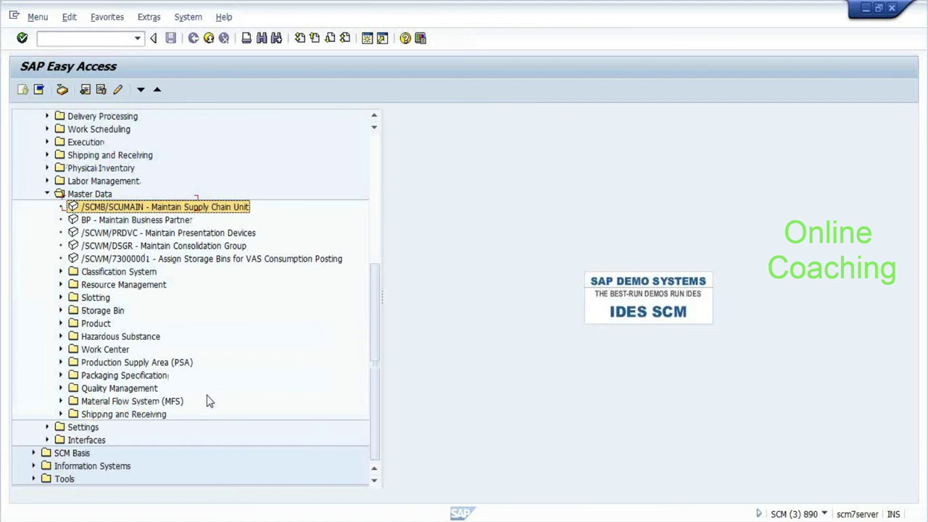
key(Down)
key(Down)
key(Down)
key(Down)
key(Down)
key(Down)
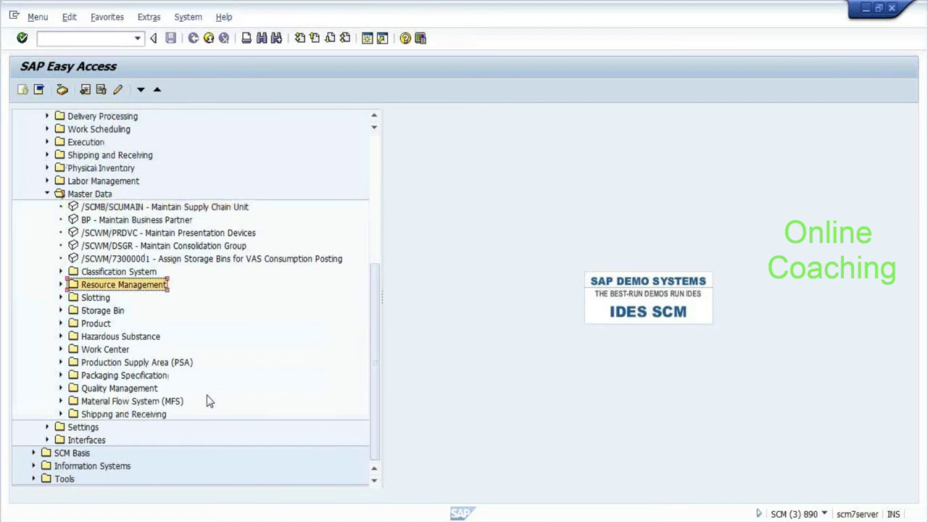
key(Right)
Expand the Processor folder under Resource Management and start transaction /SCMB/PRR1 - Create Processor.
key(Down)
key(Down)
key(Down)
key(Down)
key(Up)
click(112, 389)
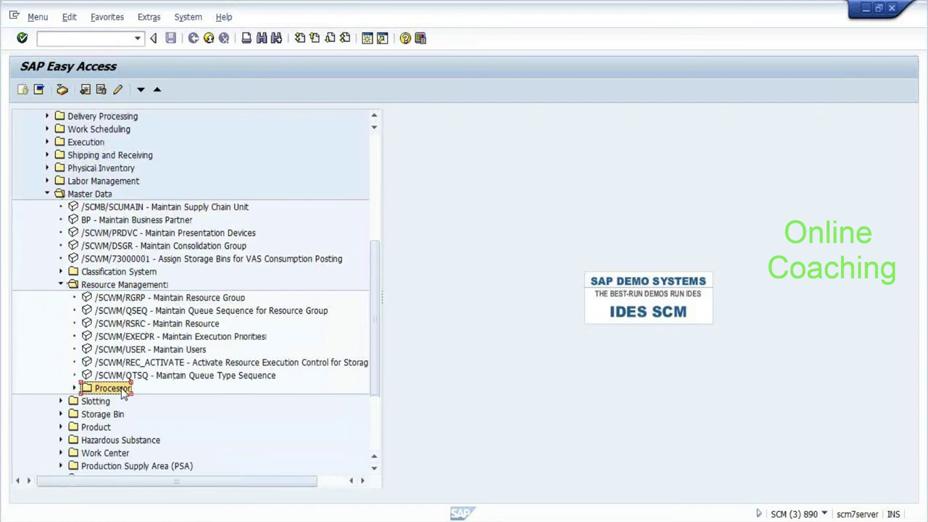
key(Right)
key(Down)
key(Down)
key(Down)
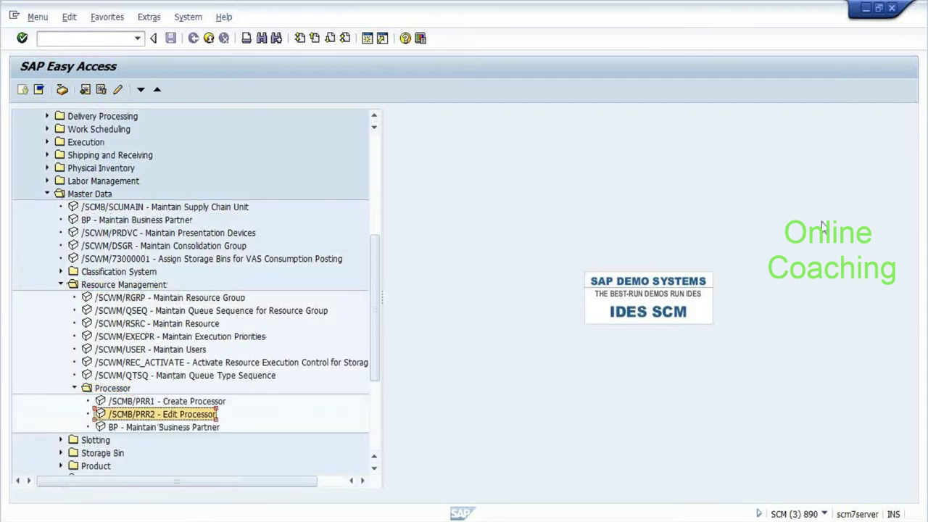
key(Up)
key(Up)
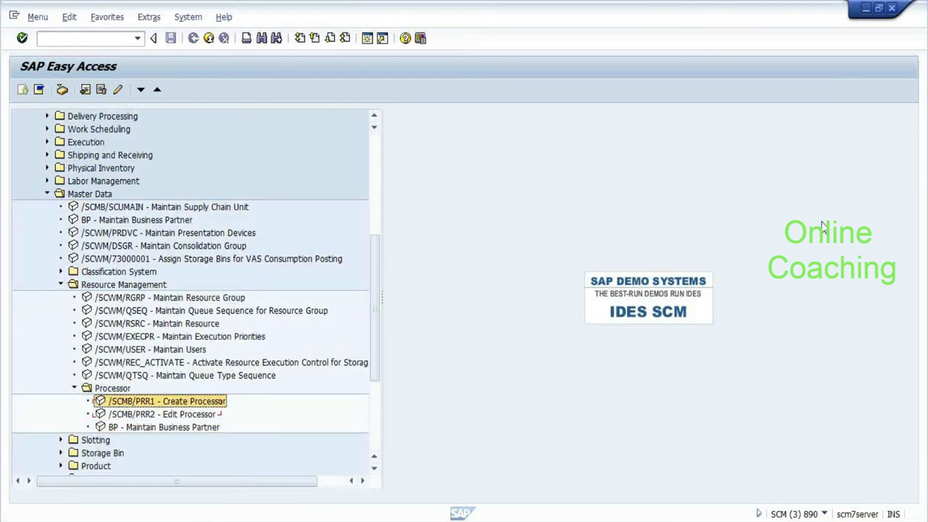
key(Return)
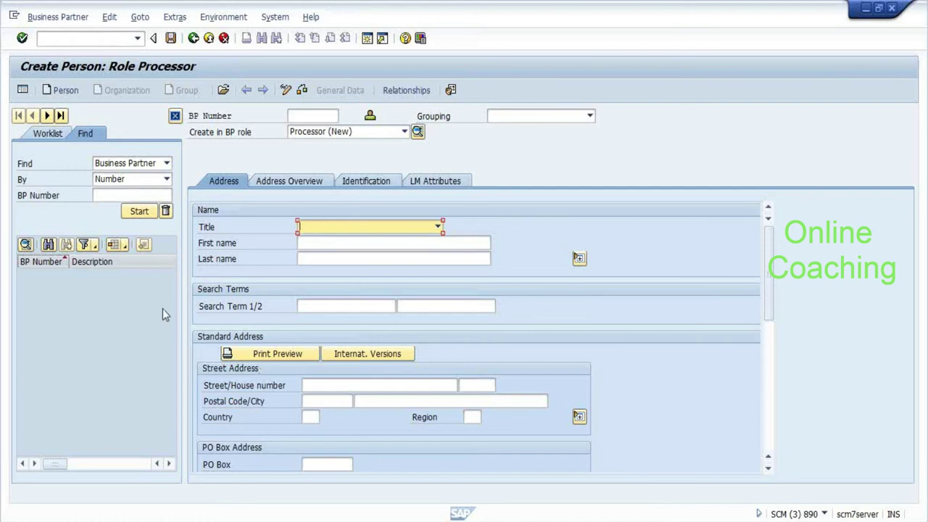
Examine the new processor's Identification fields and LM Attributes, including User Name, Labor Factor and Warehouse Assignment.
click(371, 186)
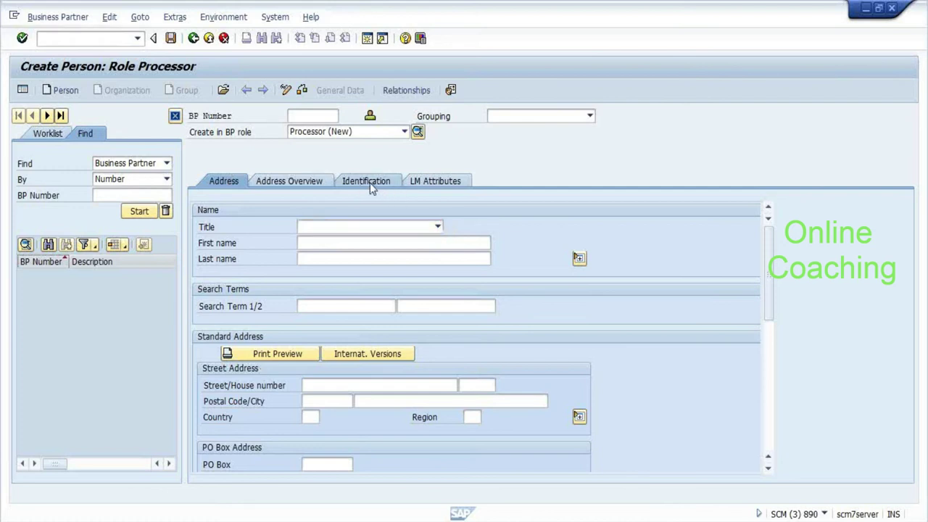
click(320, 306)
click(327, 322)
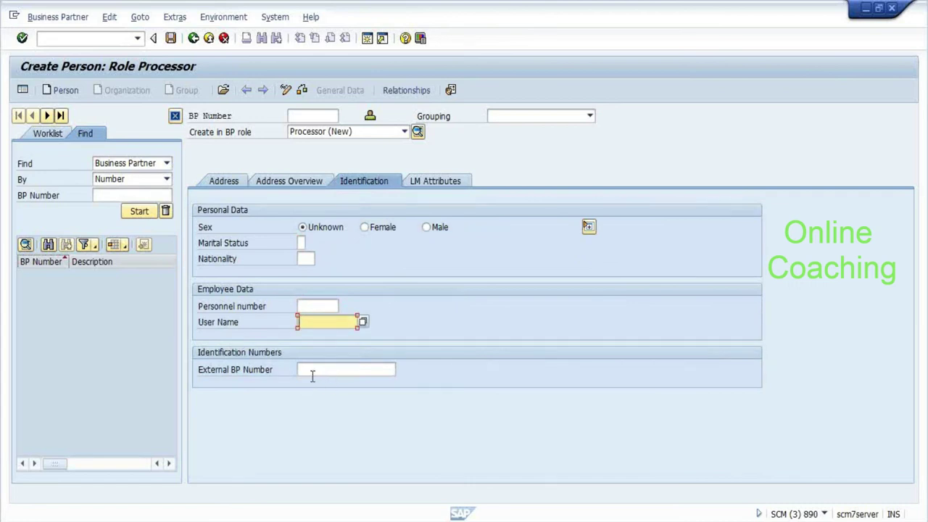
click(427, 184)
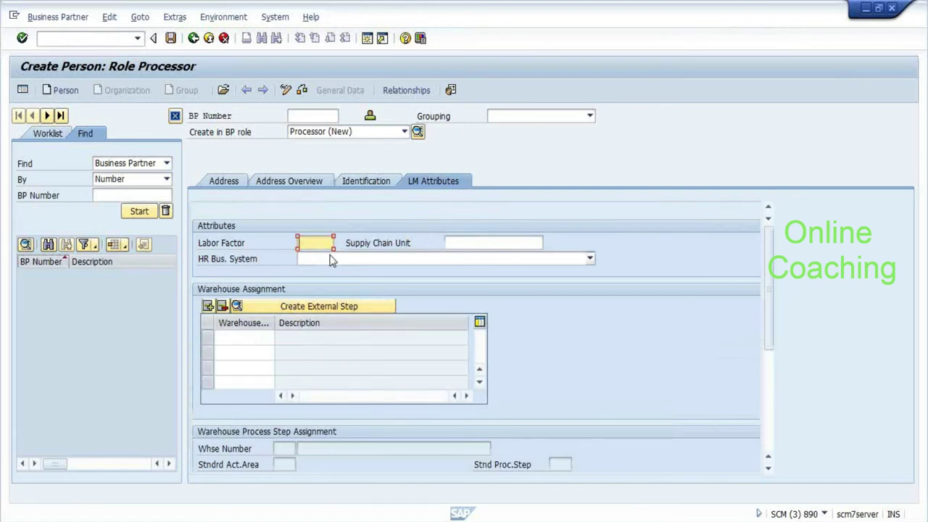
key(Tab)
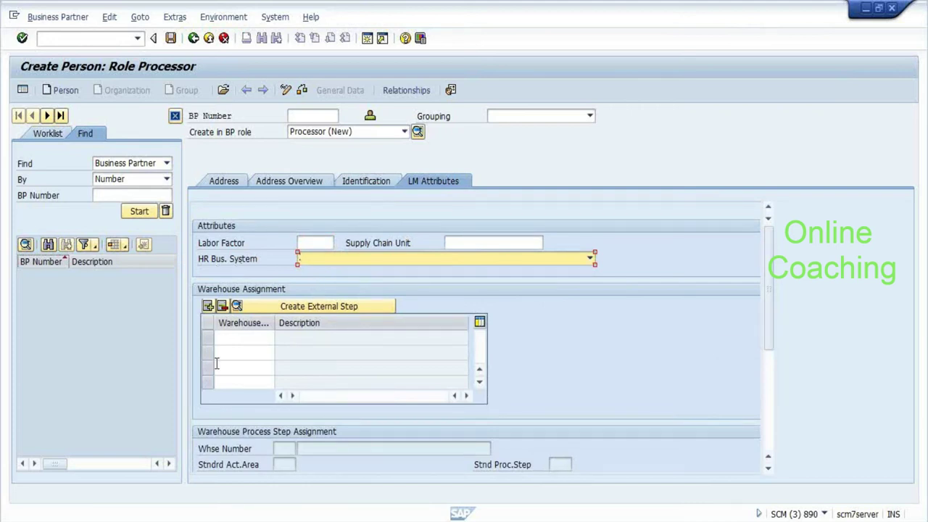
click(238, 337)
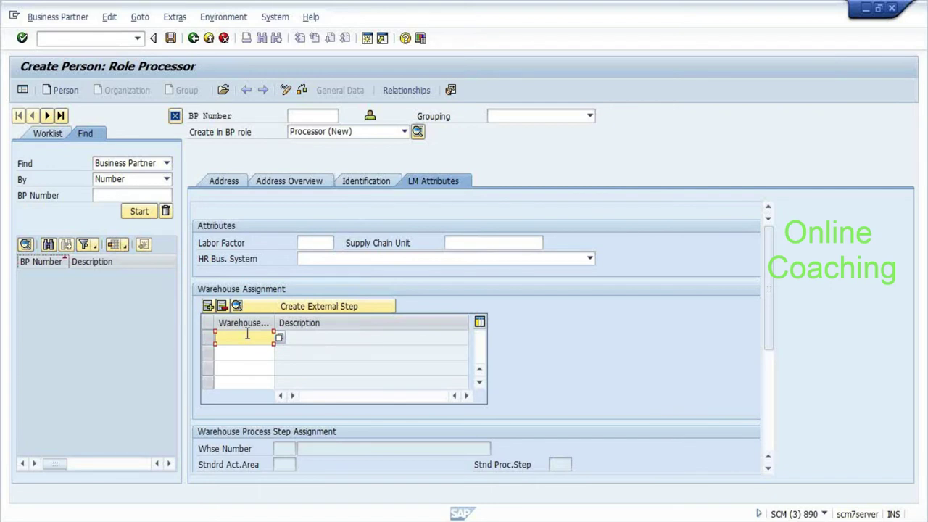
Exit the Create Processor transaction and switch back to the Create Warehouse Task session for putaway.
key(shift+F3)
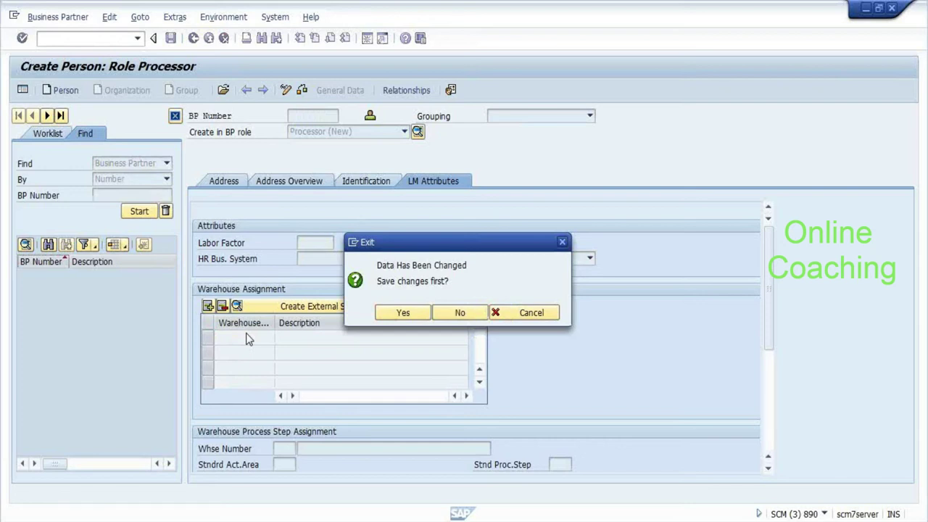
key(Return)
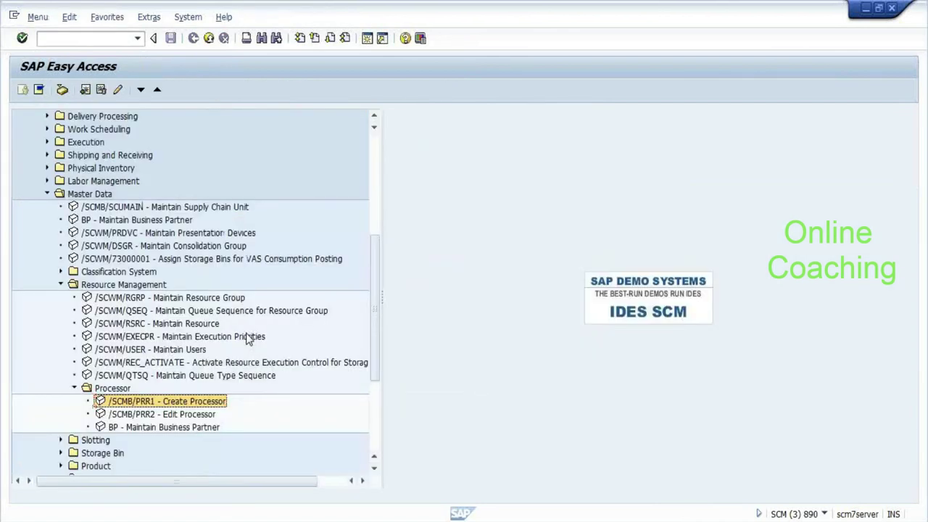
key(alt+Tab)
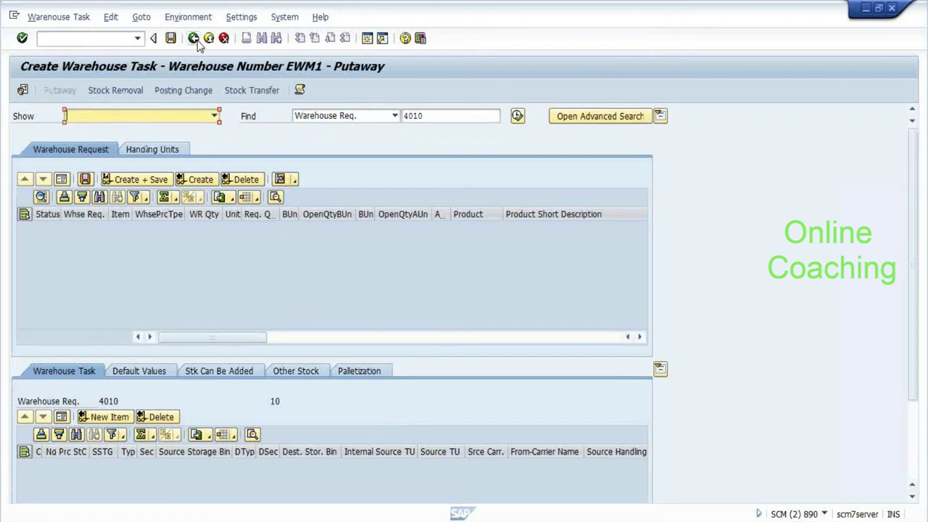
Open the warehouse task's confirmation and check the Processor and Resource fields in the warehouse order's form view.
click(61, 18)
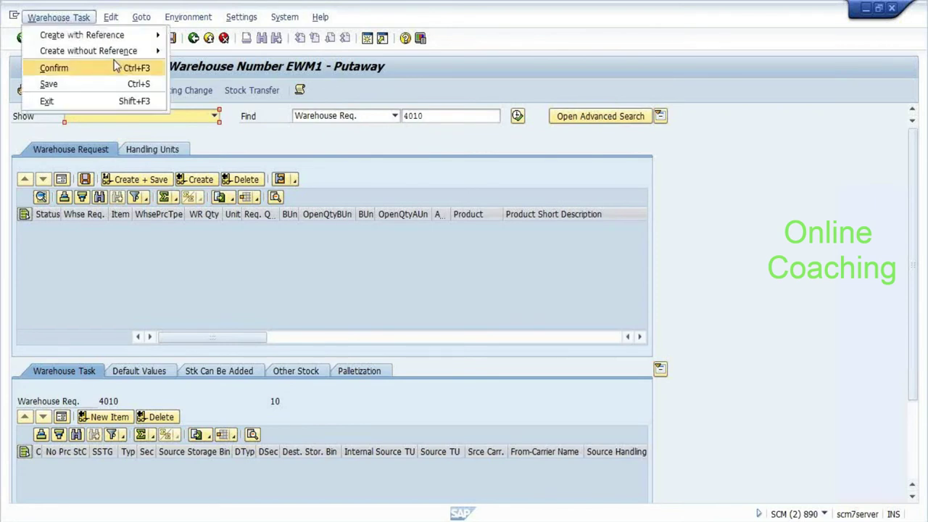
click(108, 62)
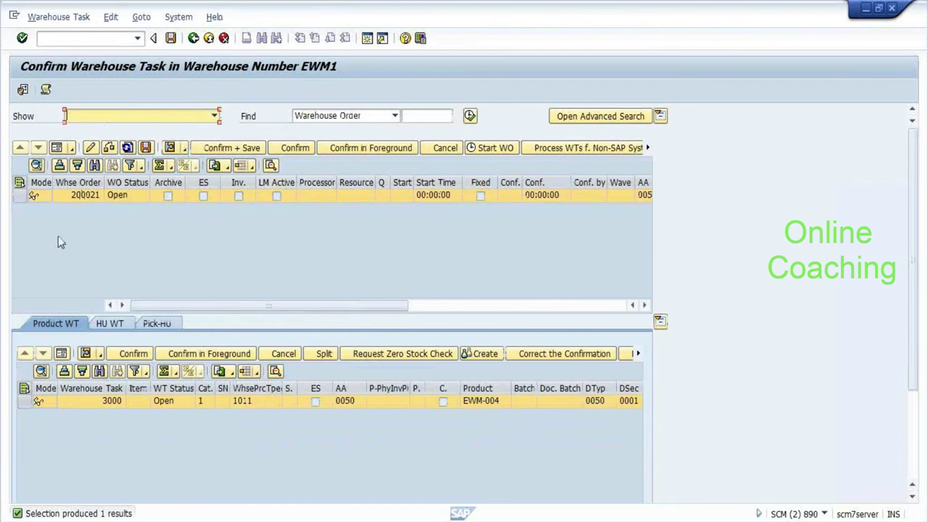
click(270, 273)
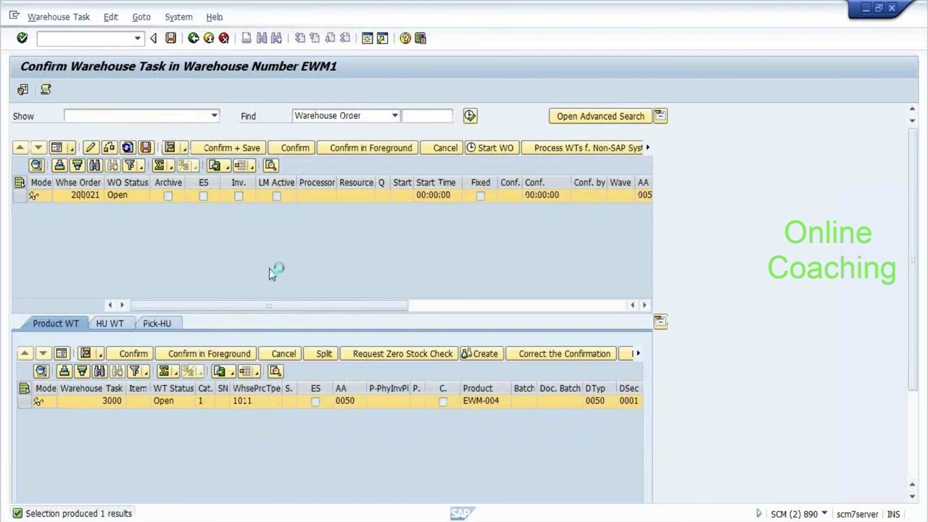
click(366, 212)
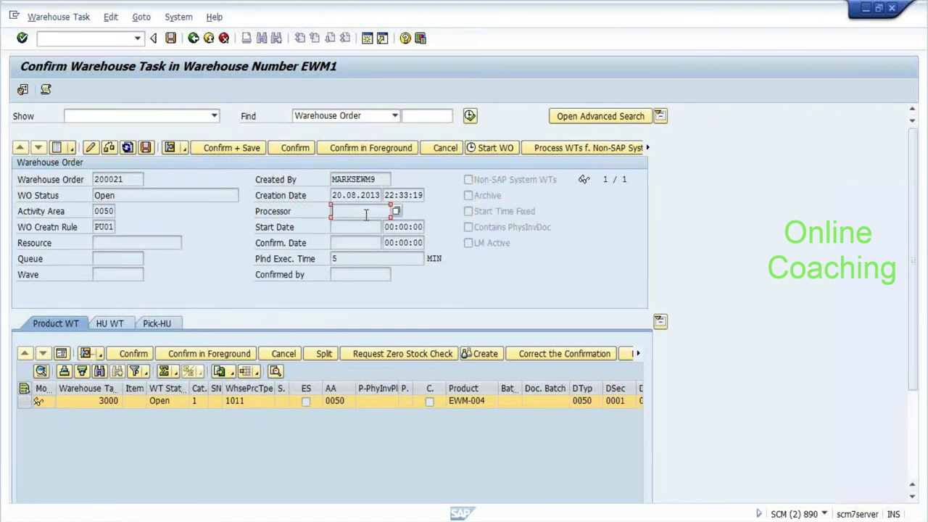
click(103, 240)
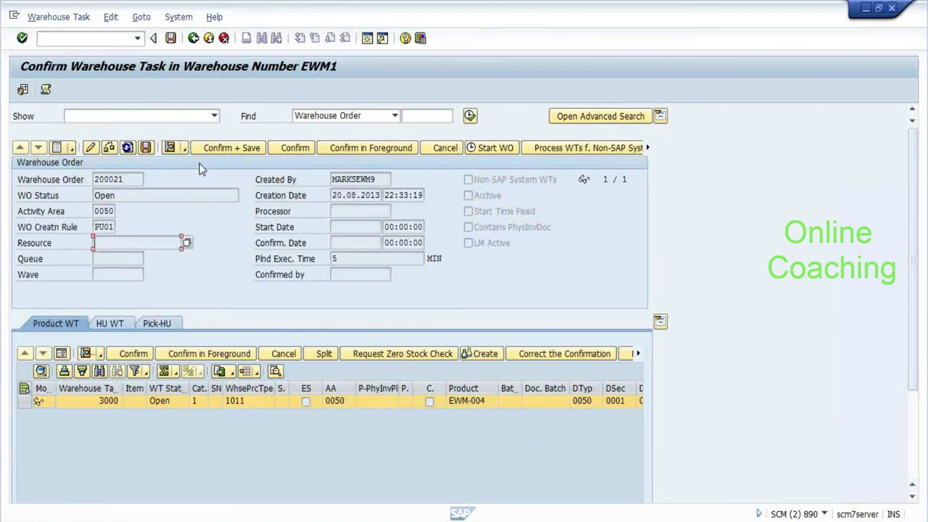
Confirm and save the open putaway warehouse order, and return to the inbound delivery overview.
click(241, 149)
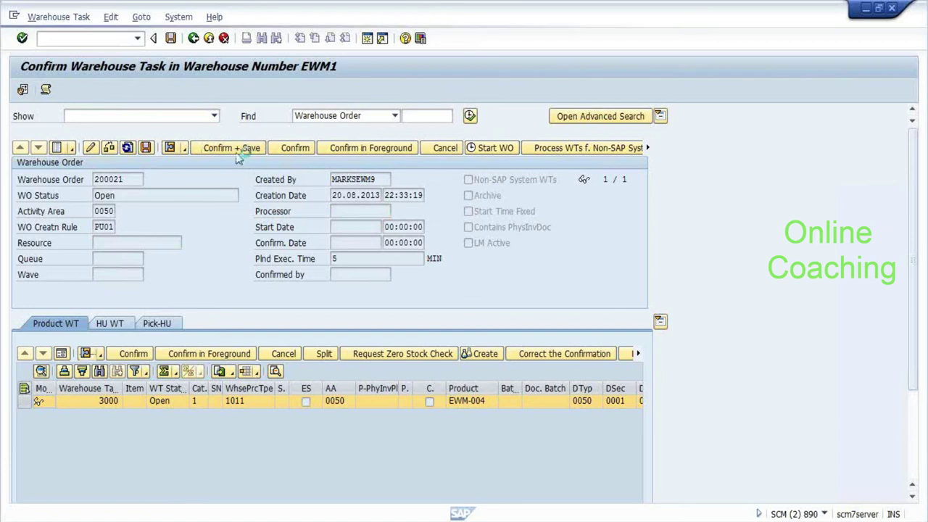
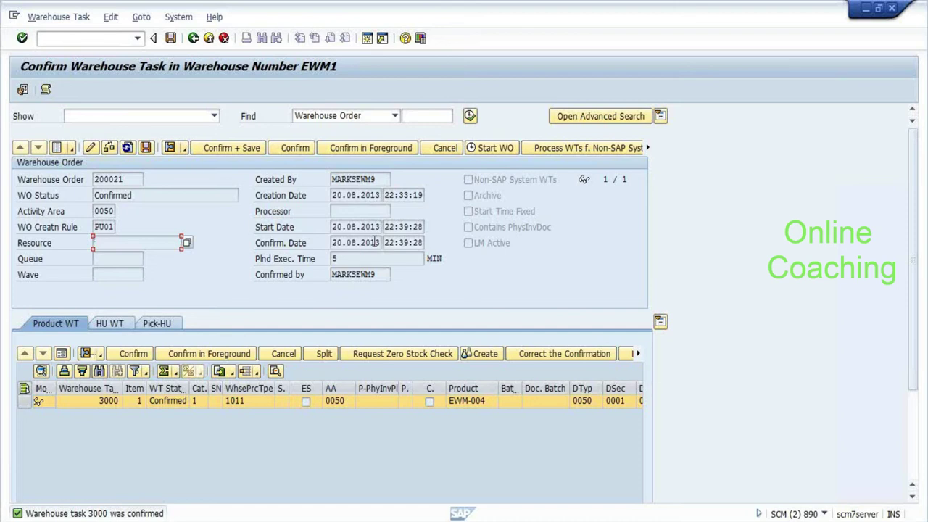
click(375, 244)
key(F3)
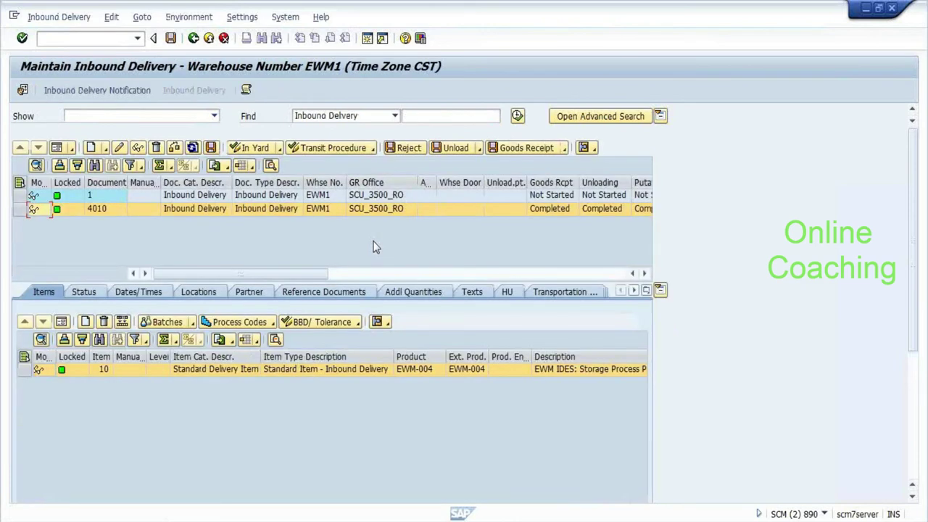
Switch to the SAP menu session and display warehouse EWM1's resources with /SCWM/RSRC - Maintain Resource.
key(F3)
key(Up)
key(Up)
key(Up)
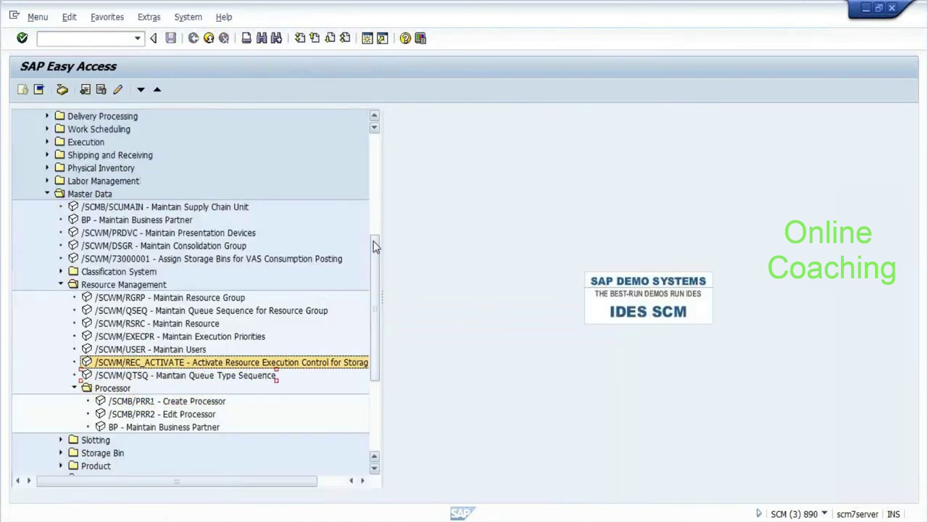
key(Up)
key(Up)
key(Return)
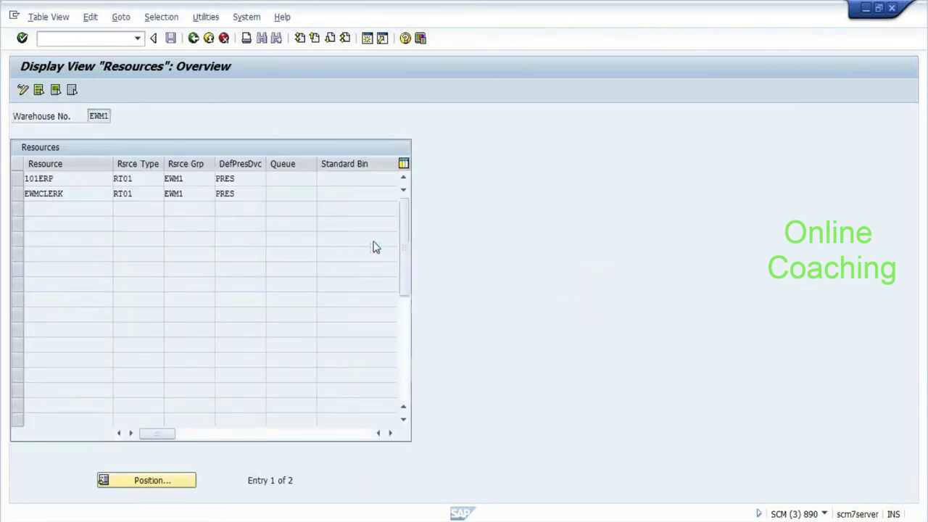
key(F3)
key(Down)
key(Down)
key(Down)
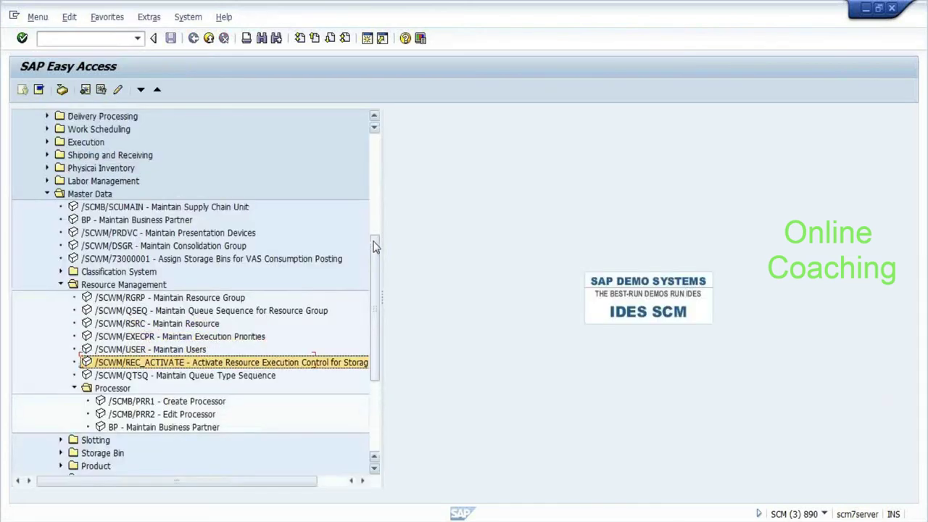
key(Down)
key(Down)
key(Down)
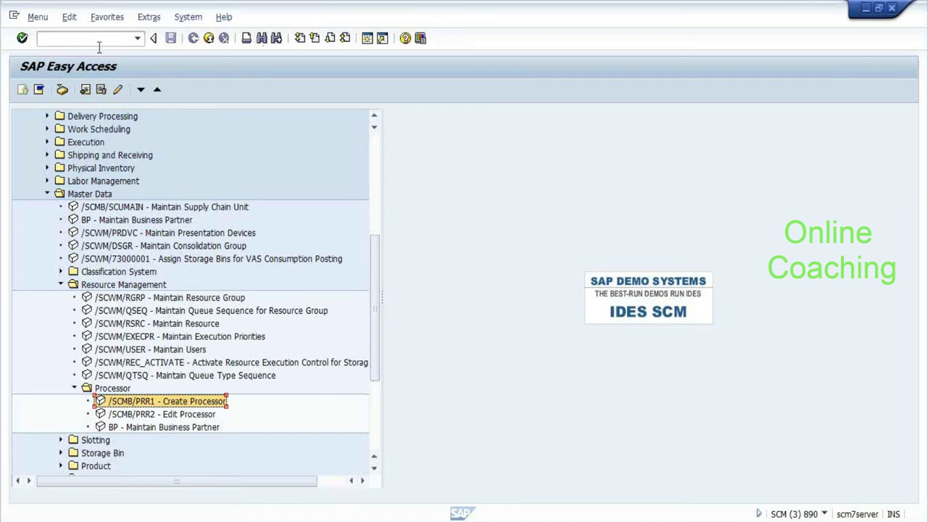
Display the resource groups of warehouse EWM1 with /SCWM/RGRP - Maintain Resource Group and return to the SAP menu.
click(133, 300)
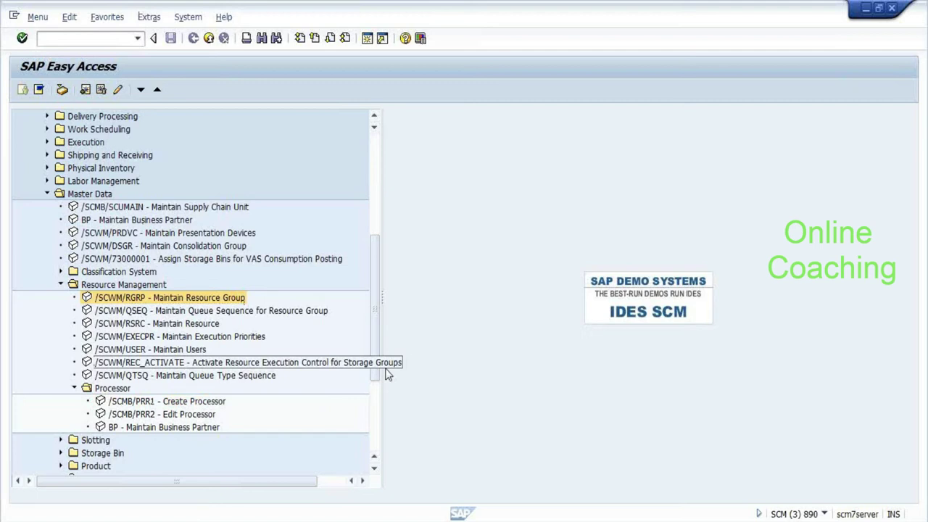
key(Return)
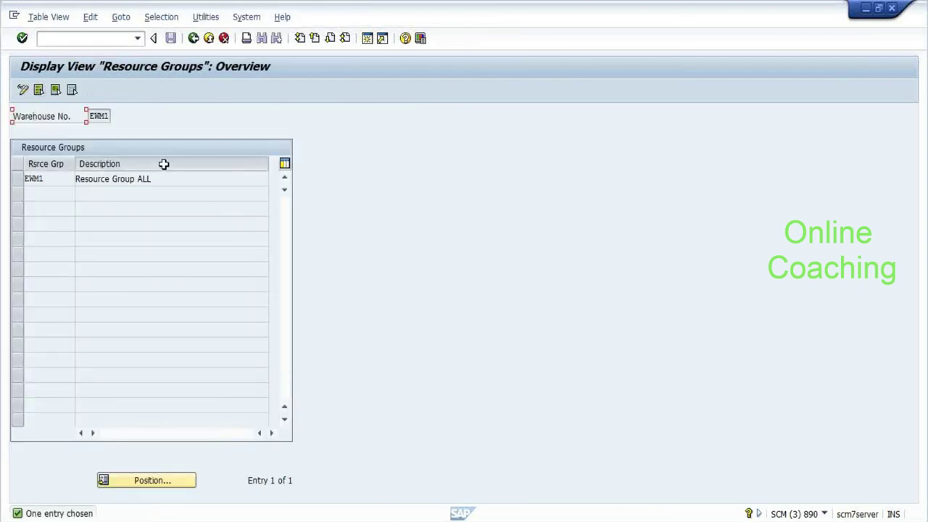
click(192, 39)
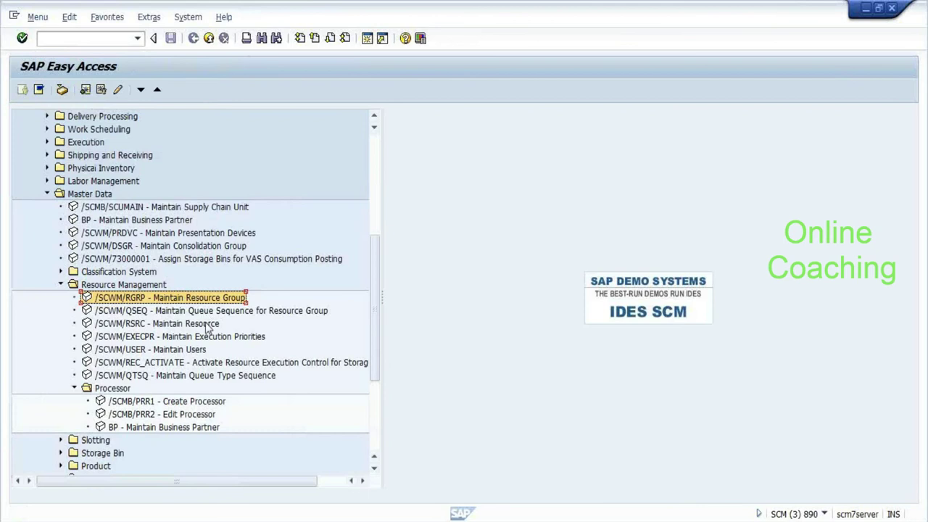
Examine the queue sequence per resource group and its available queues with /SCWM/QSEQ, and return to the SAP menu.
key(Down)
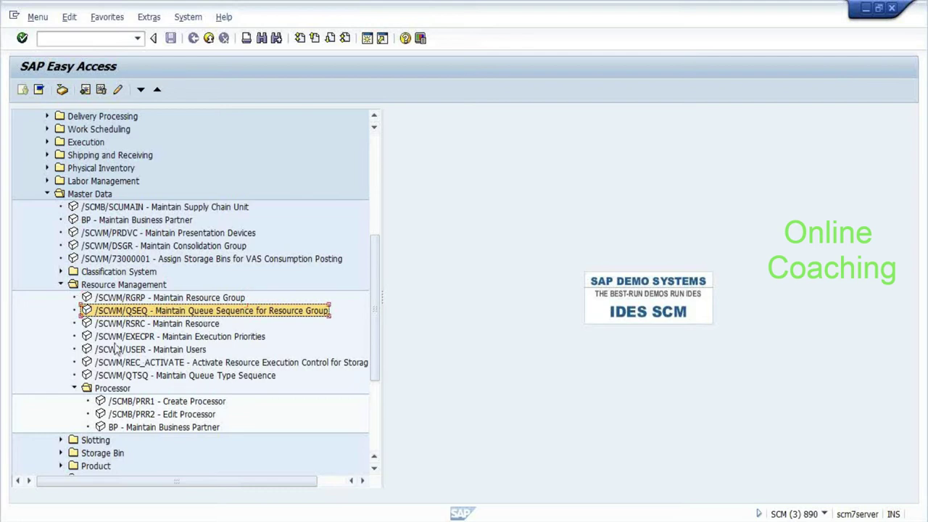
double_click(178, 313)
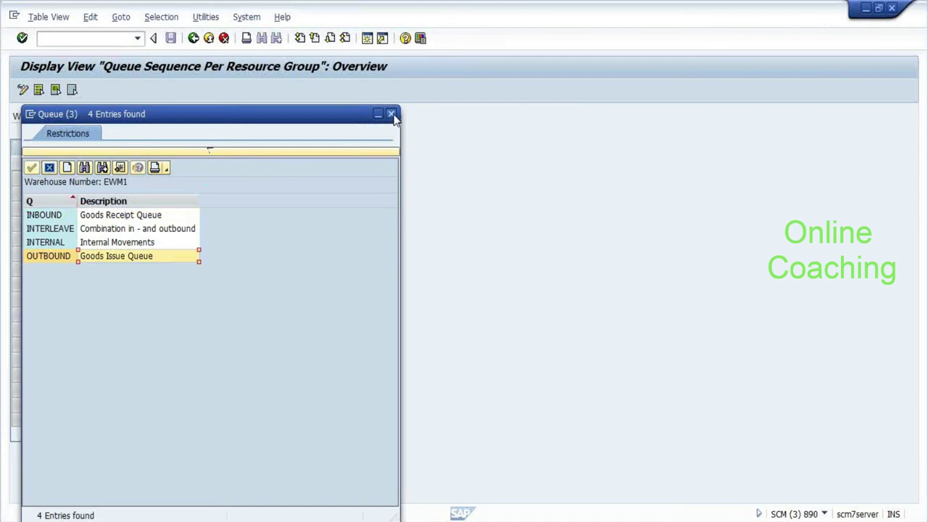
click(392, 114)
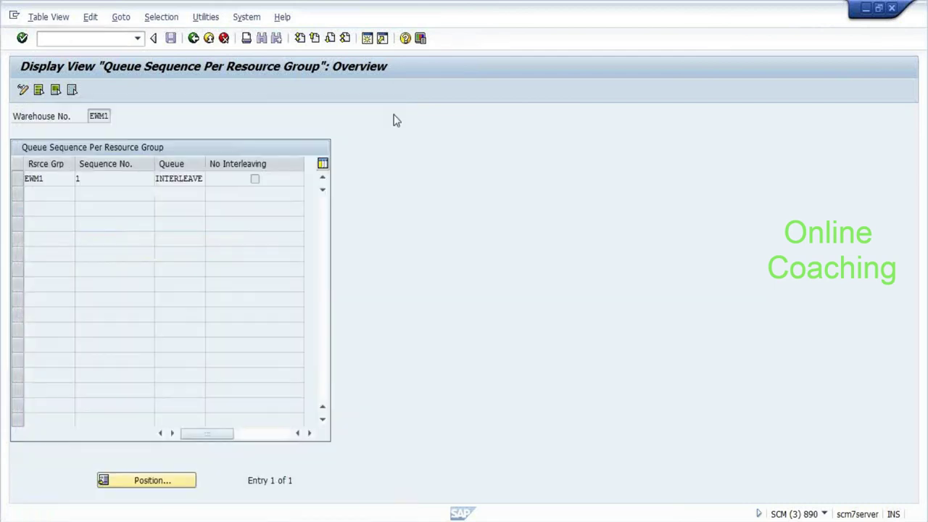
click(194, 38)
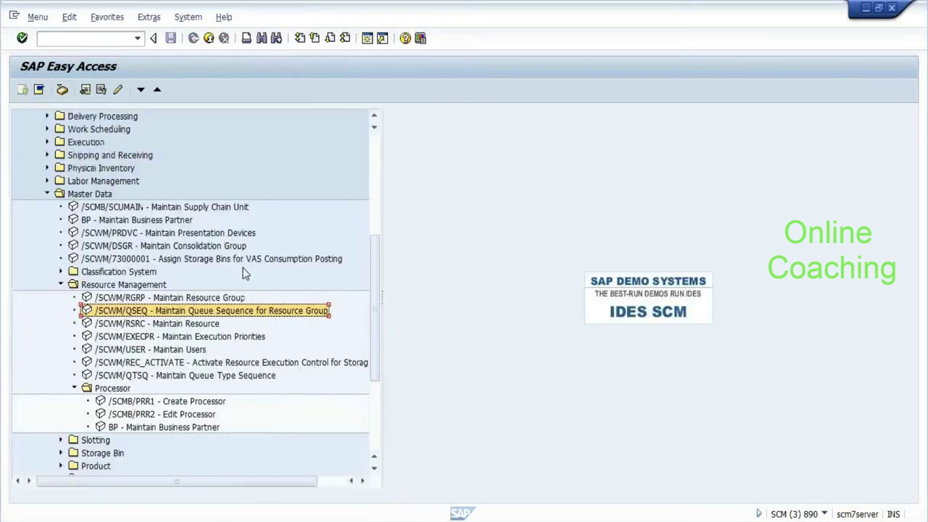
Reopen /SCWM/RSRC - Maintain Resource and look up the possible resource types for resource 101ERP.
double_click(160, 325)
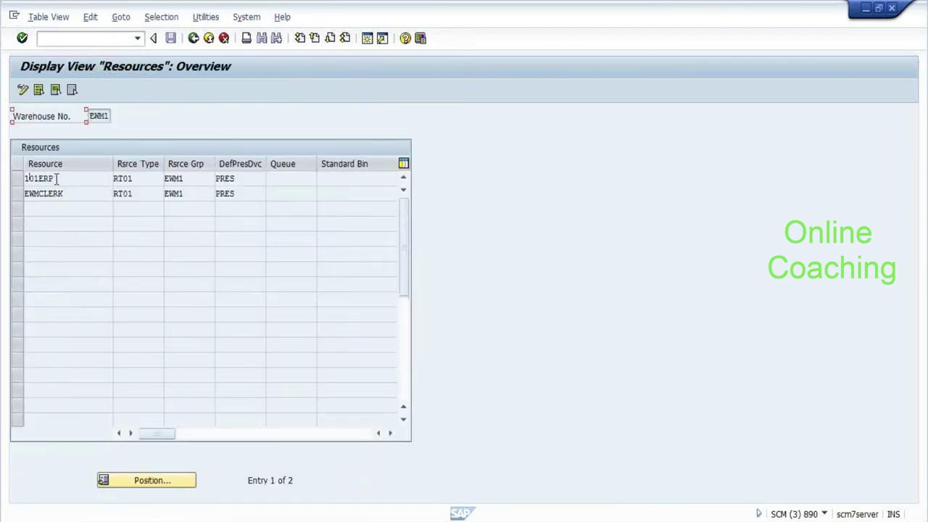
click(142, 180)
click(197, 177)
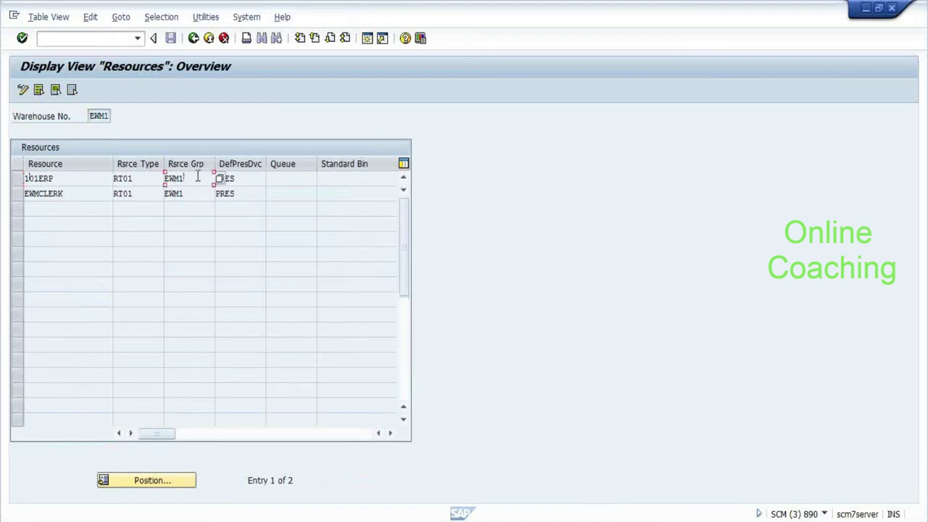
click(155, 183)
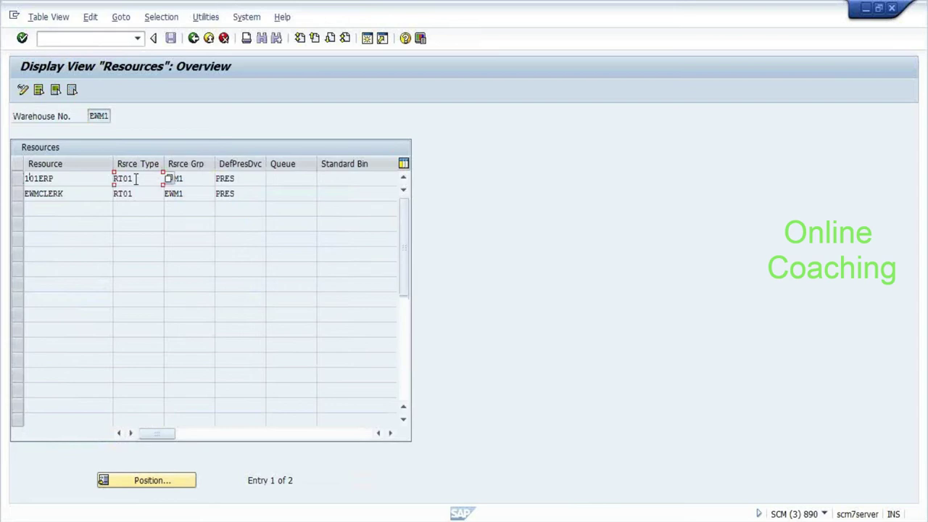
click(168, 178)
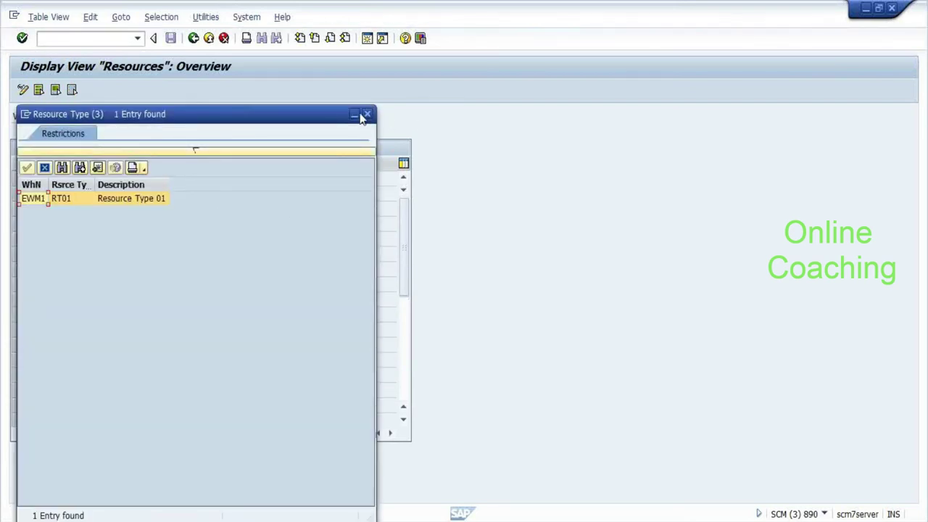
click(367, 115)
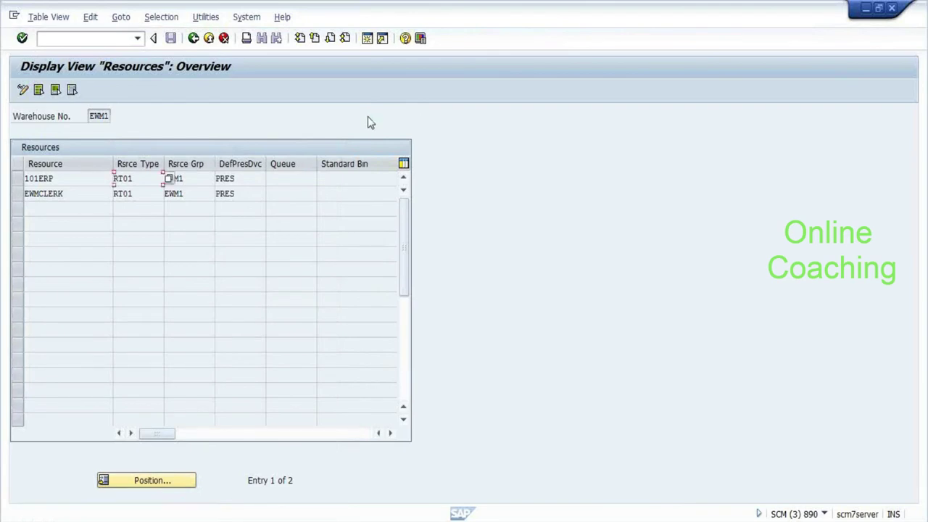
Check resource 101ERP's default presentation device and list its selectable queues before returning to the SAP menu.
click(243, 185)
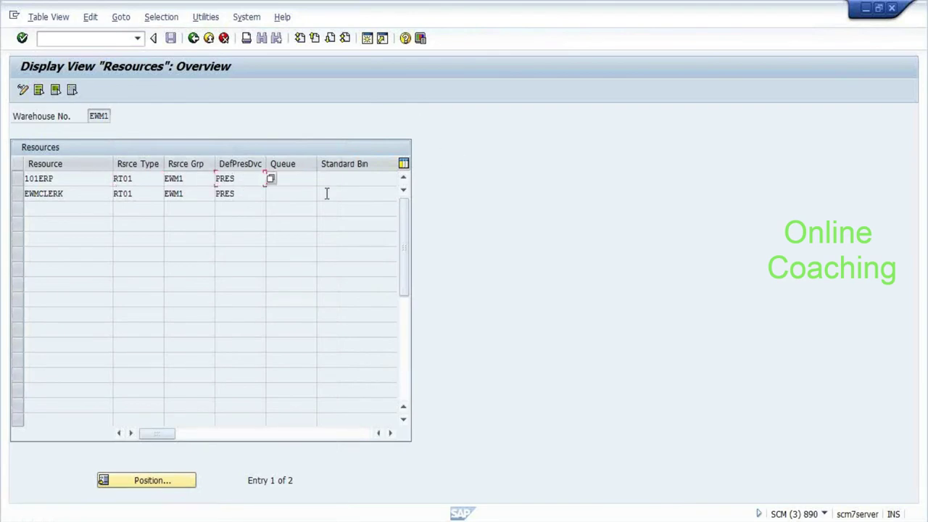
click(296, 178)
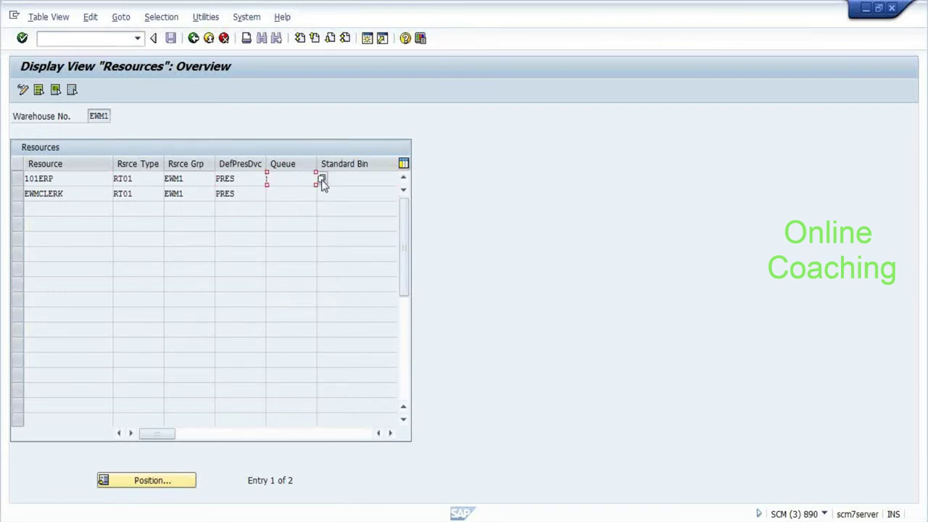
click(322, 179)
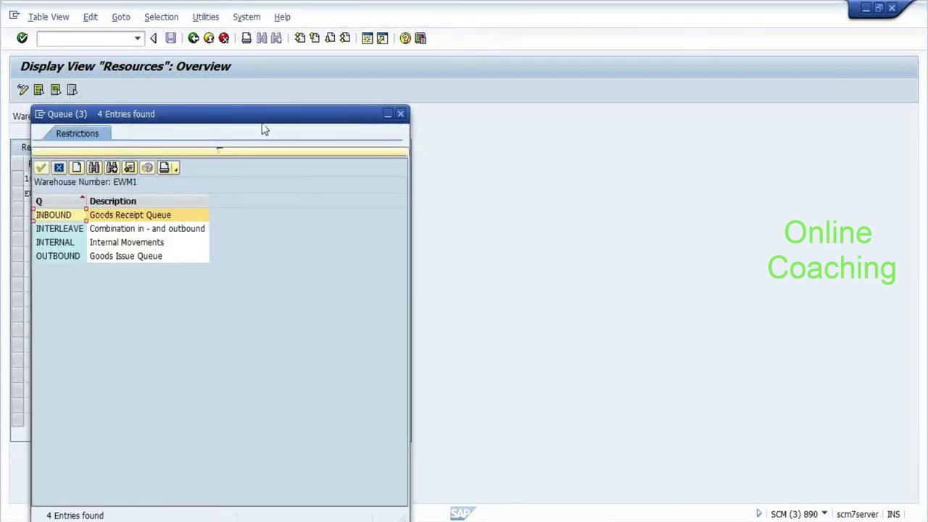
drag(264, 120, 251, 204)
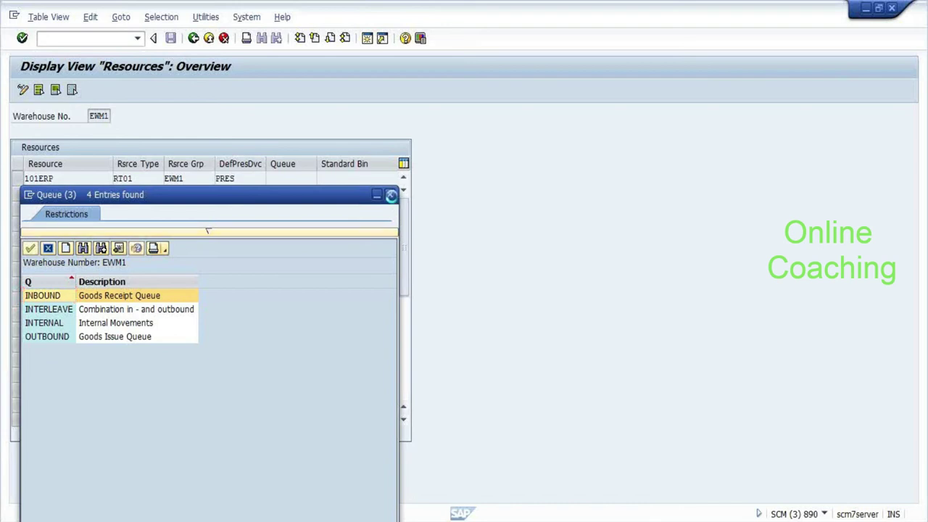
click(390, 195)
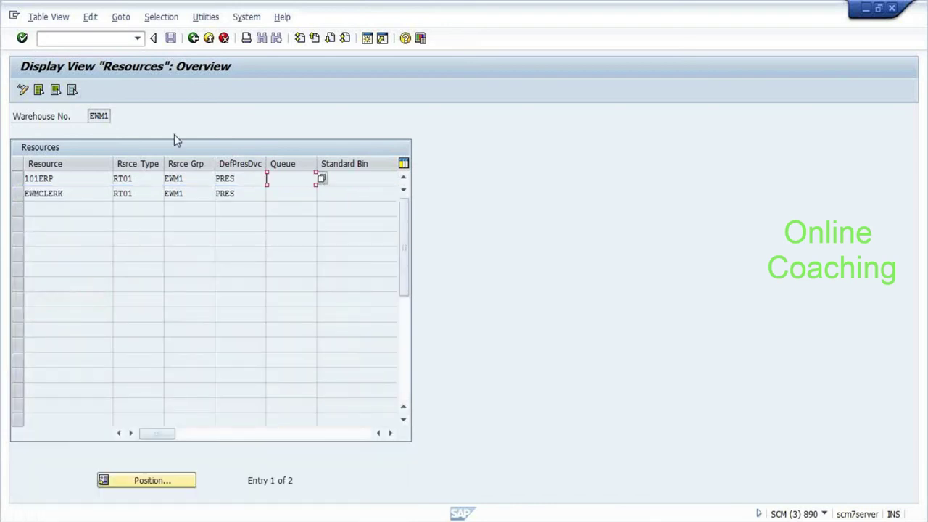
click(194, 40)
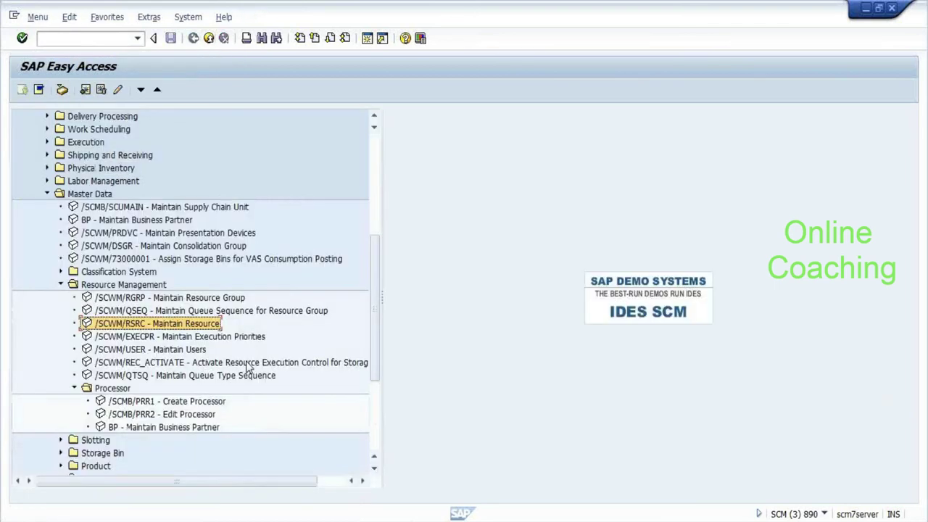
Open /SCWM/EXECPR - Maintain Execution Priorities with warehouse number EWM1 as the work area.
double_click(120, 338)
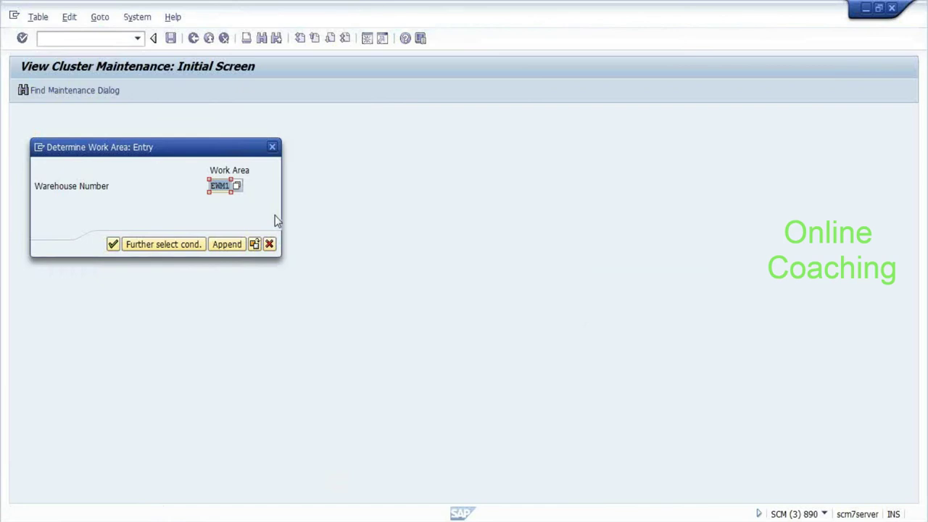
key(Return)
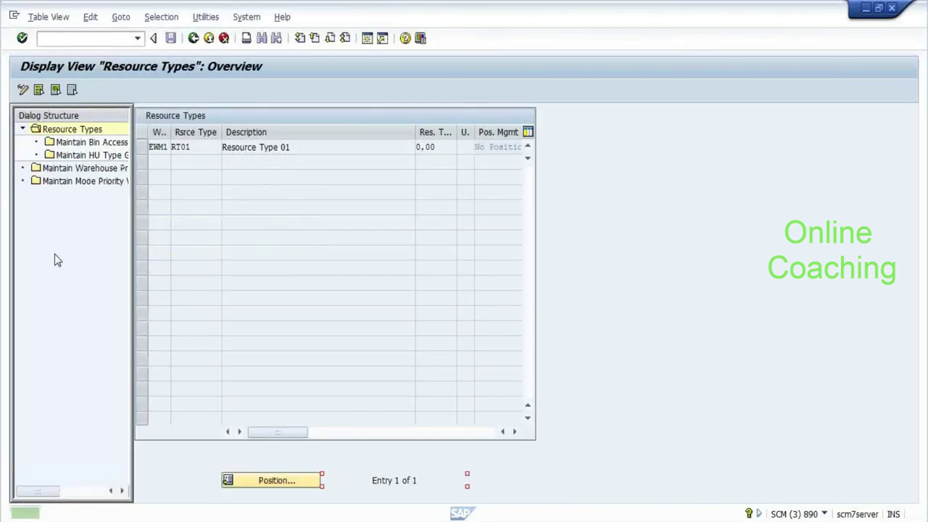
Select resource type RT01 and start new entries in its bin access type priority values in change mode.
double_click(289, 148)
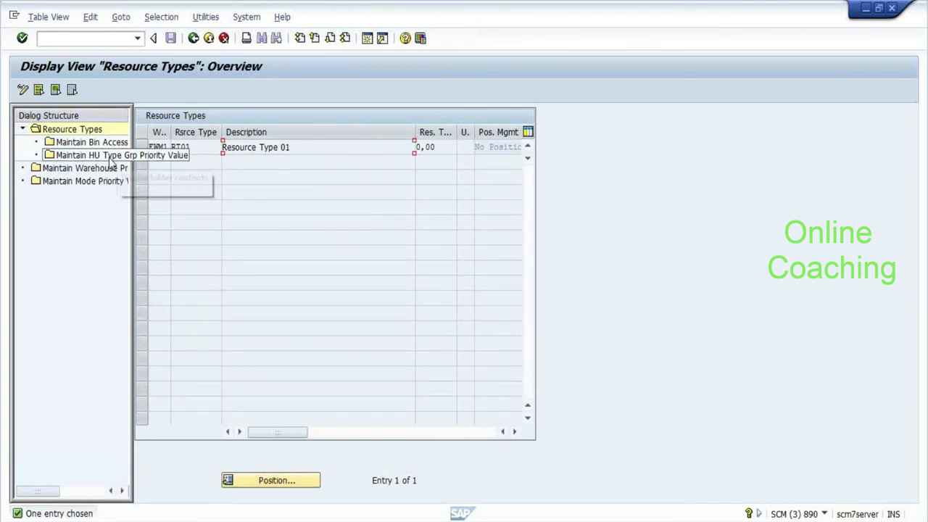
click(321, 145)
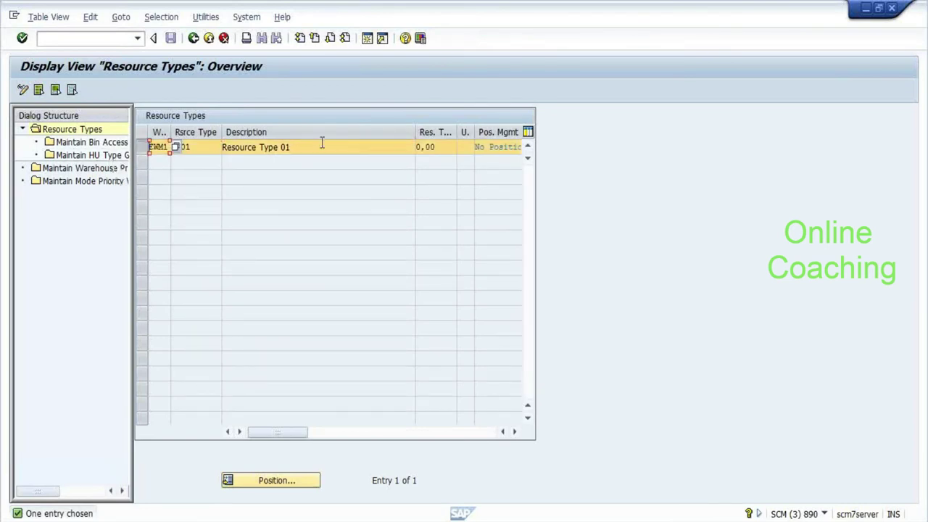
double_click(88, 144)
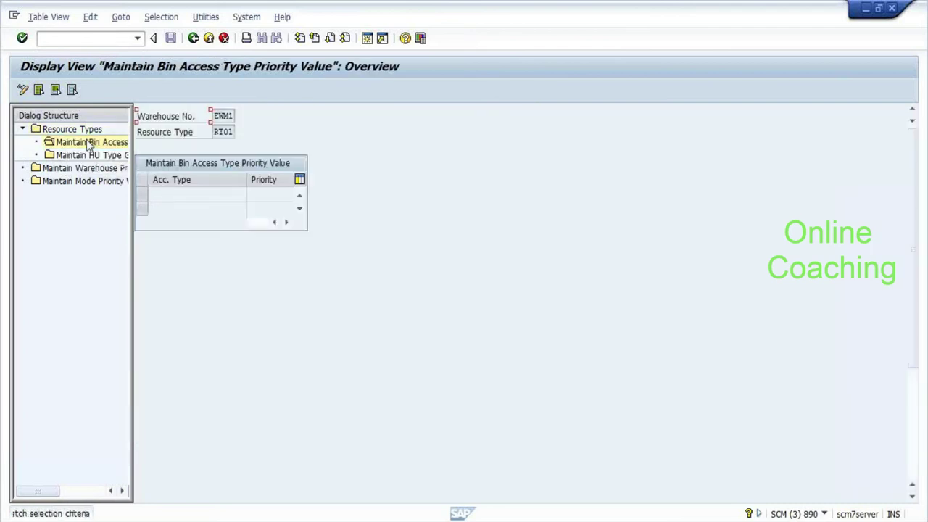
click(23, 90)
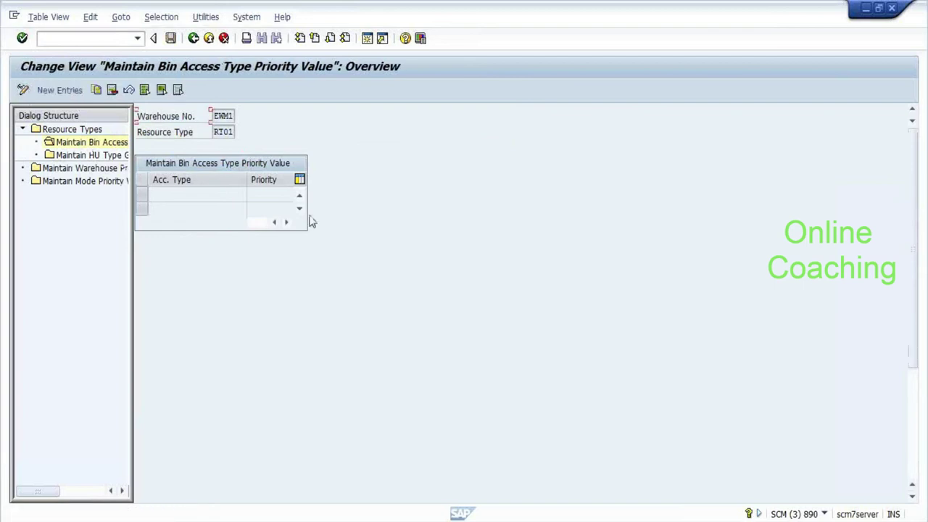
click(63, 87)
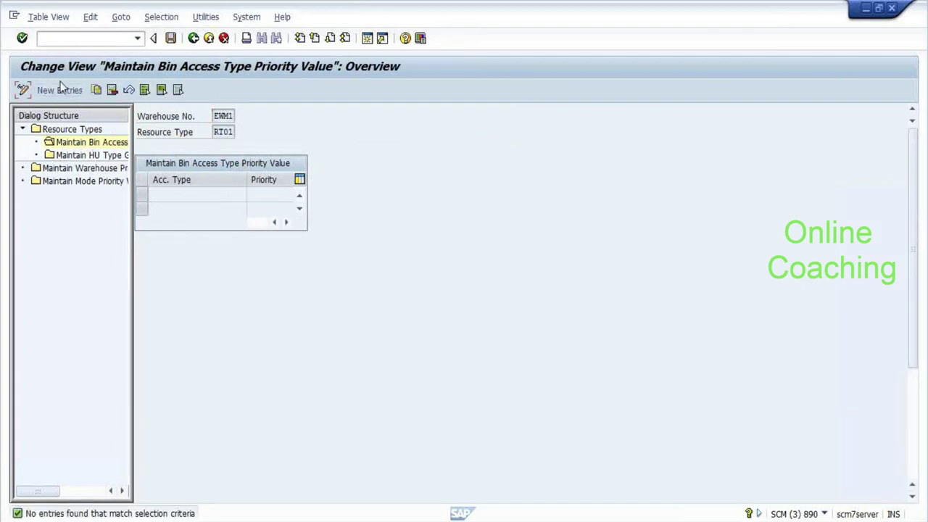
Look up bin access types through Define Bin Access Types under Resource Management without specifying a project, and widen the warehouse column.
click(252, 195)
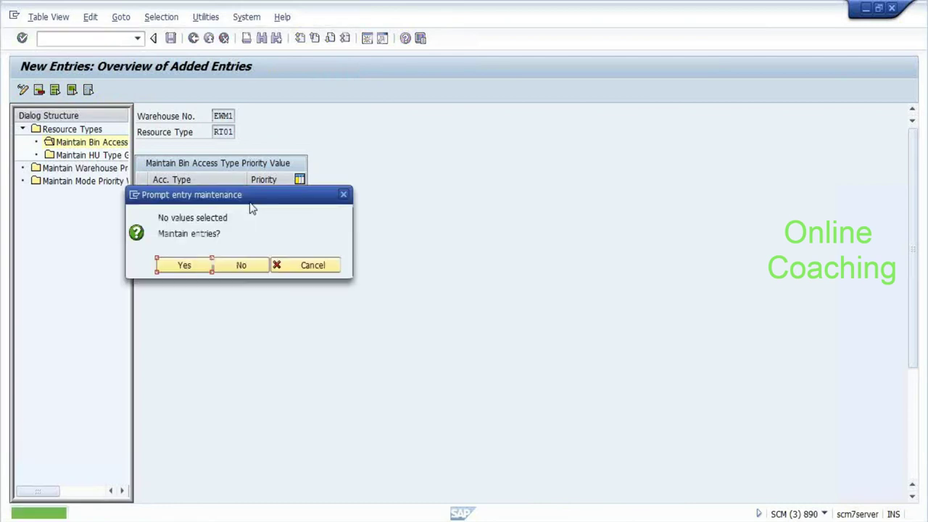
click(175, 267)
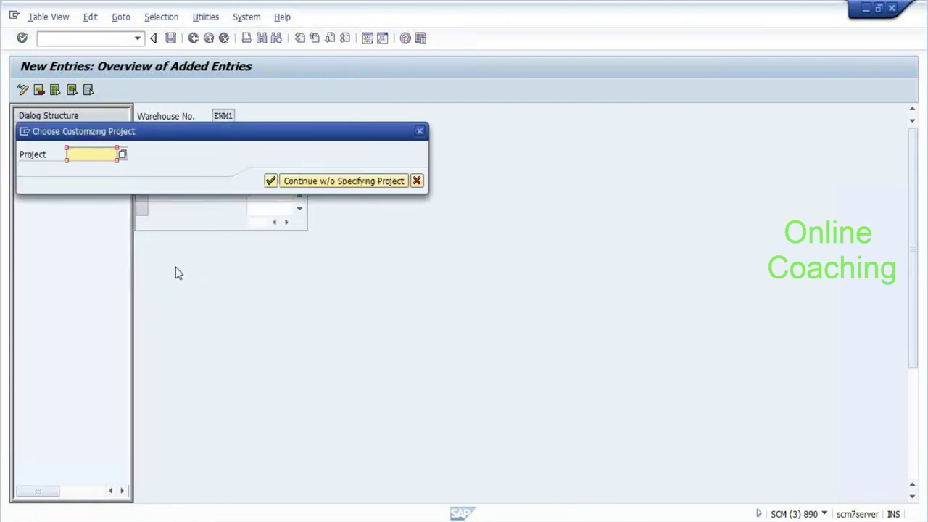
click(312, 183)
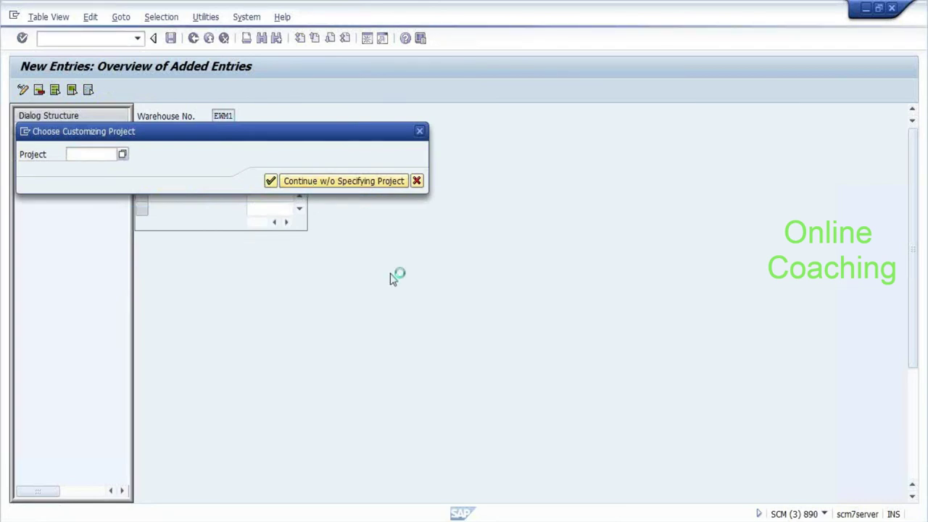
click(27, 172)
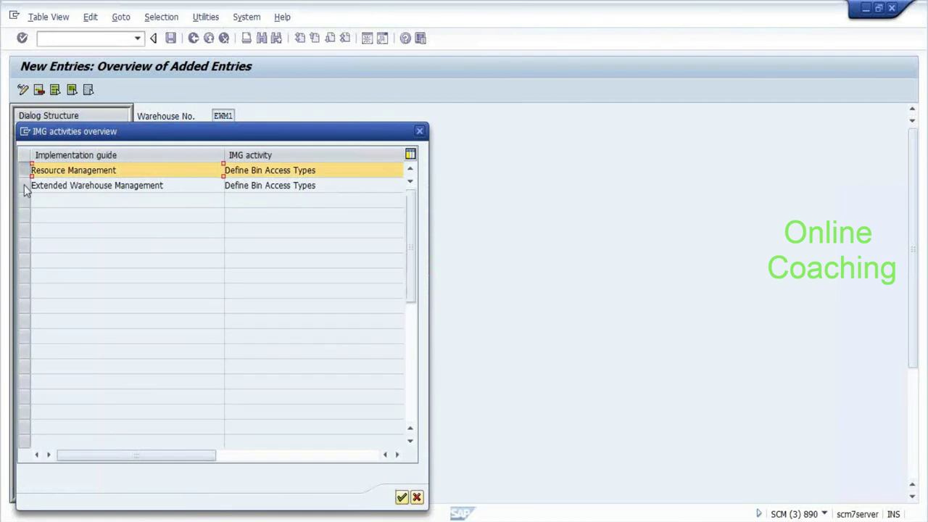
click(402, 498)
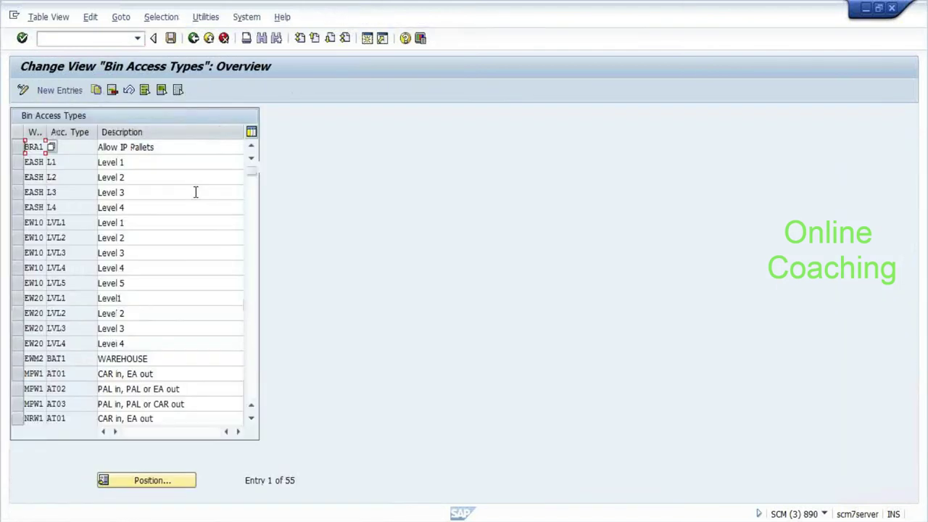
click(87, 298)
drag(47, 132, 74, 142)
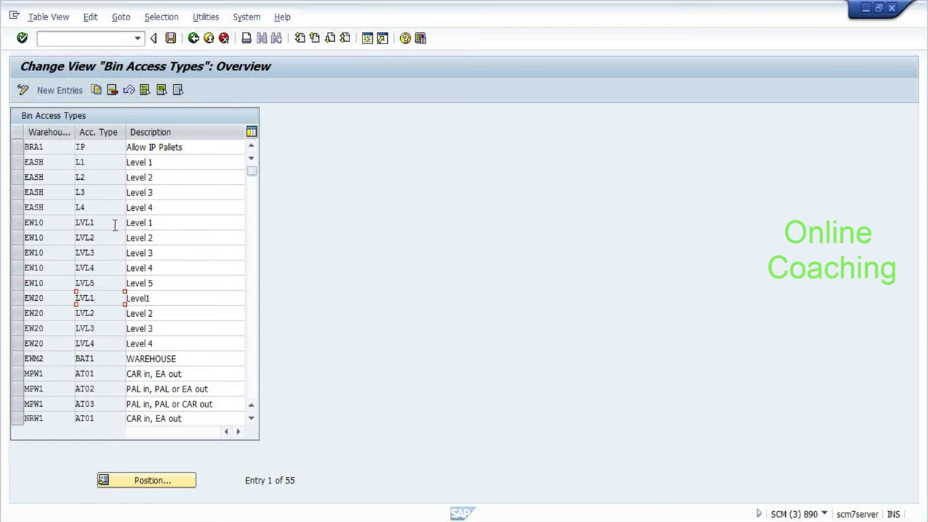
Return from customizing to RT01's new bin access type priority entries, decline maintaining entries and select the first priority field.
key(F3)
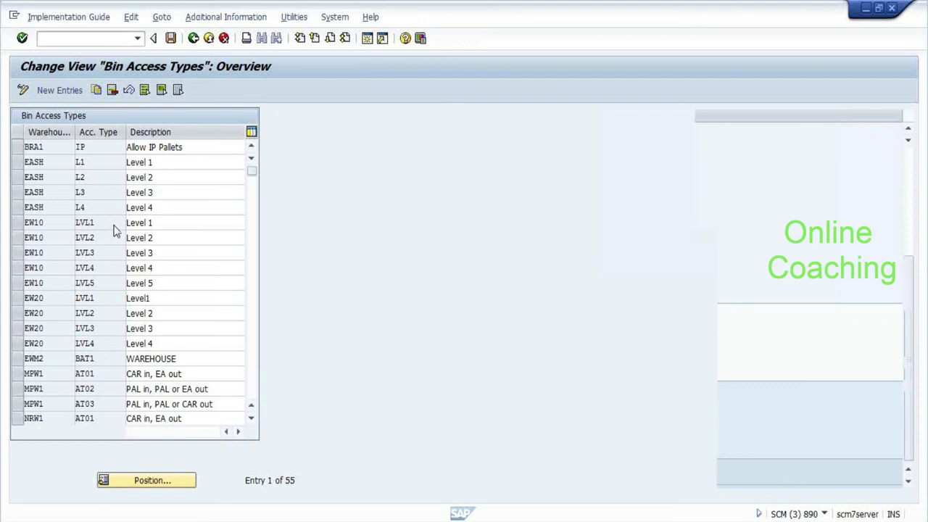
text(/o)
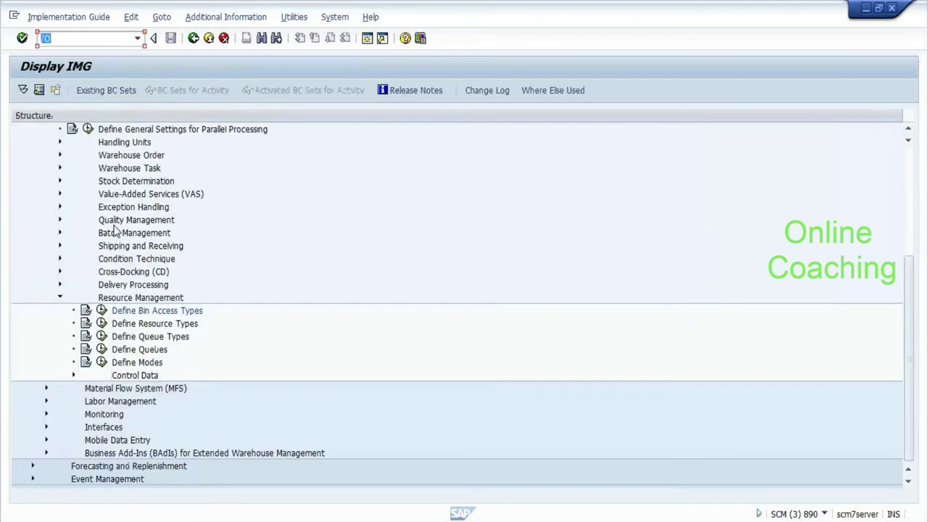
key(Return)
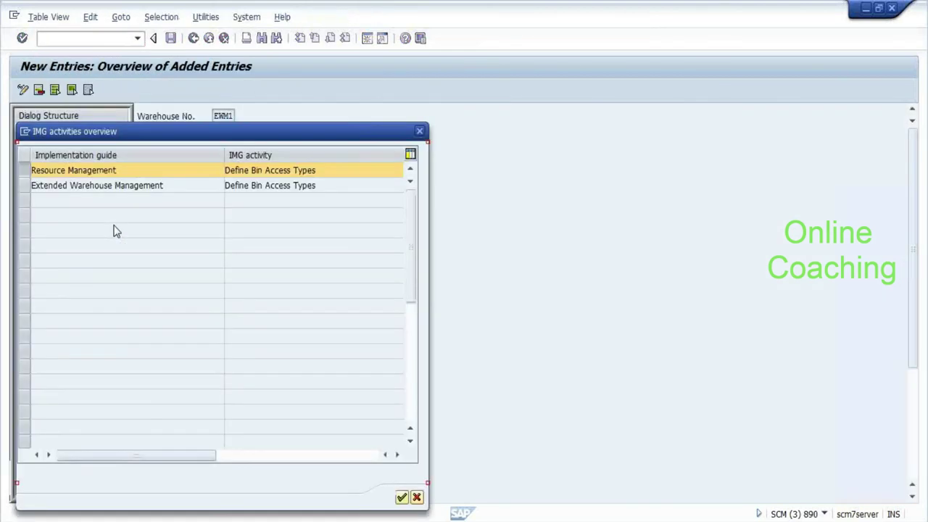
key(Return)
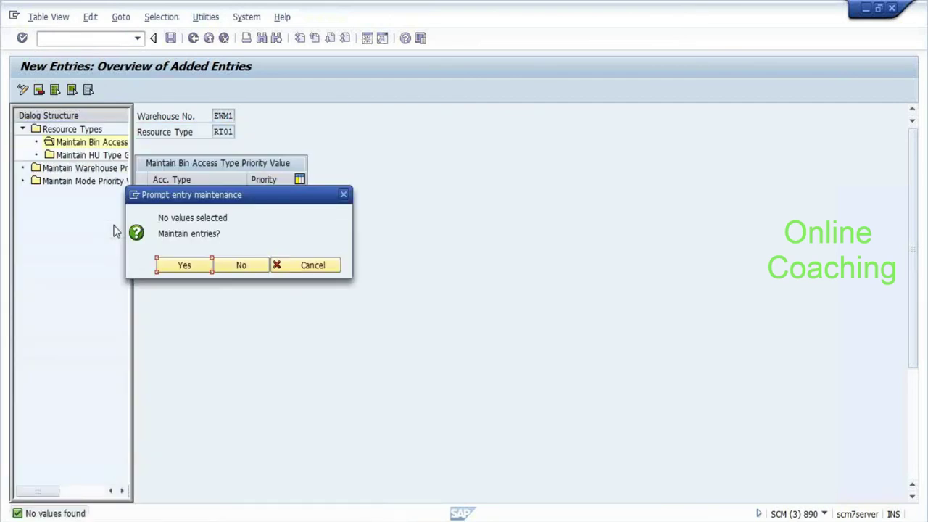
key(Tab)
key(Return)
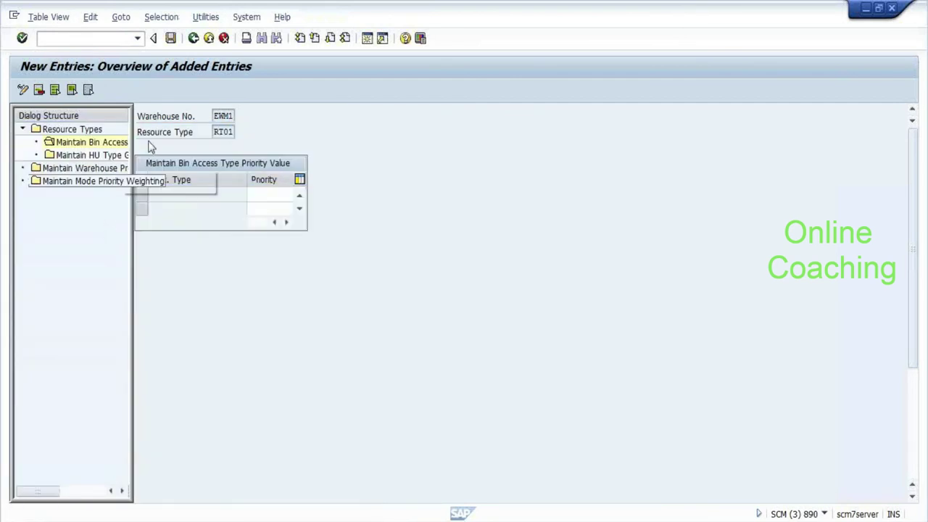
click(279, 197)
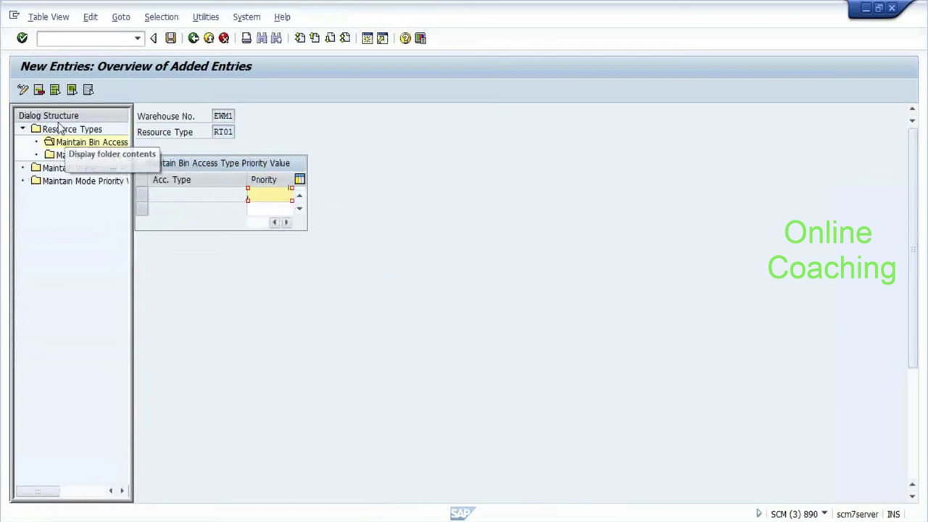
Review the HU type group priority values for RT01 and the warehouse process category priority values for EWM1.
double_click(90, 157)
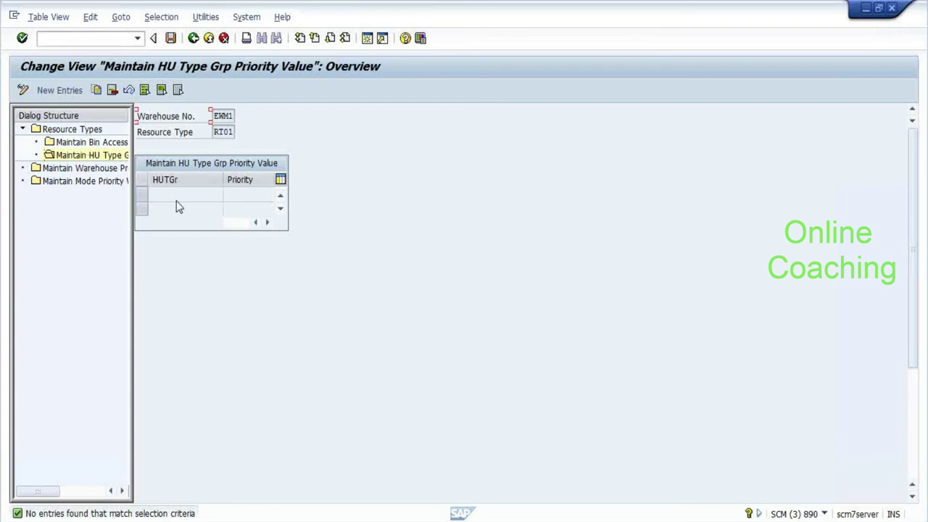
double_click(102, 169)
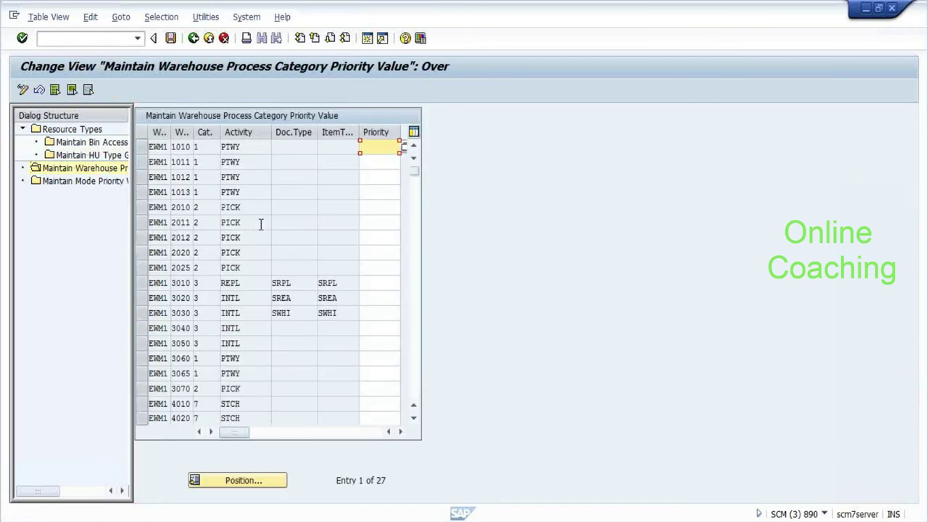
click(254, 145)
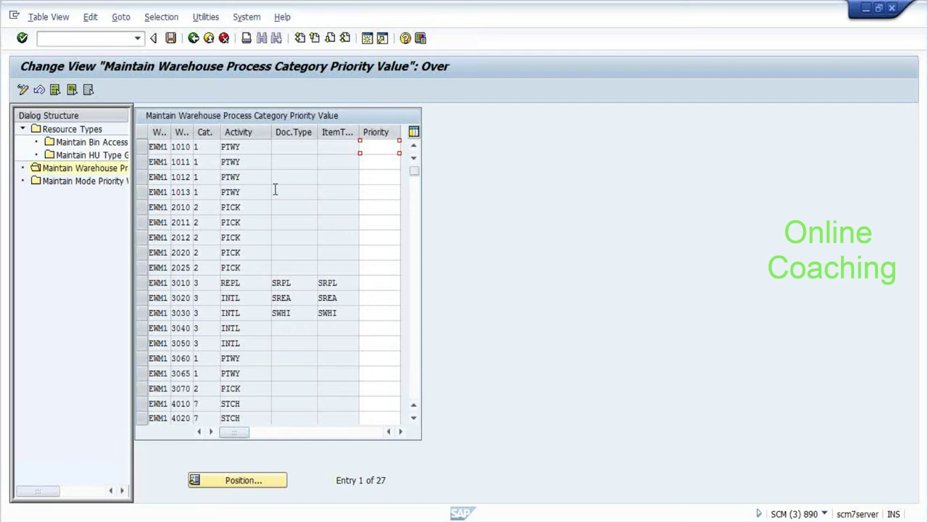
Start new mode priority weighting entries and open Define Modes from the mode lookup without specifying a project.
click(86, 187)
double_click(86, 187)
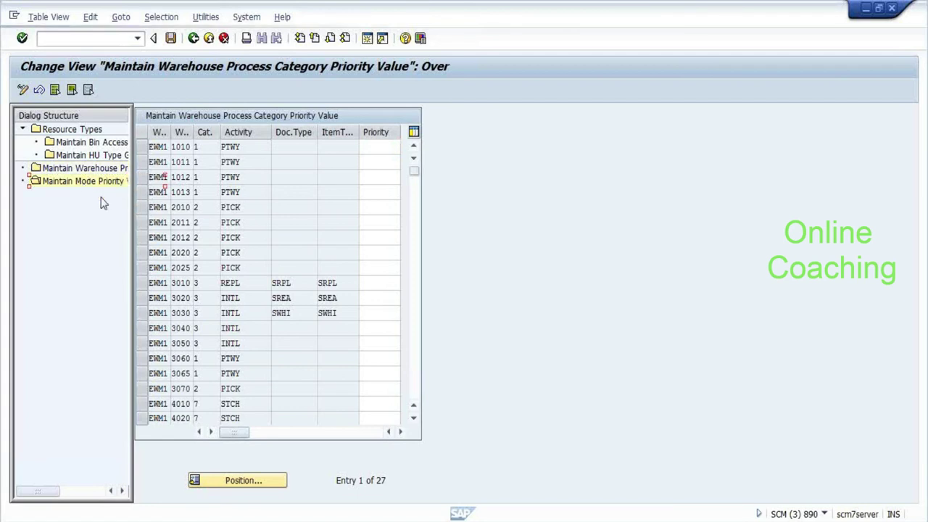
click(59, 92)
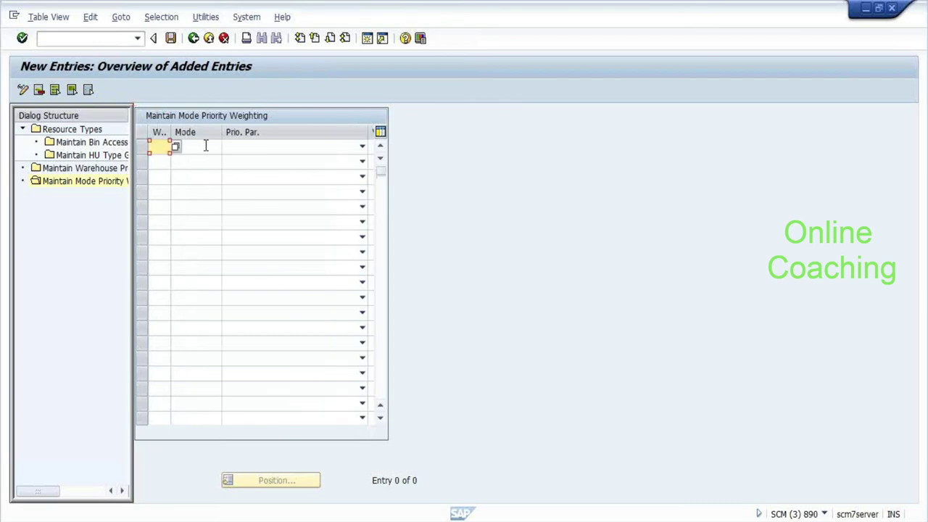
click(231, 163)
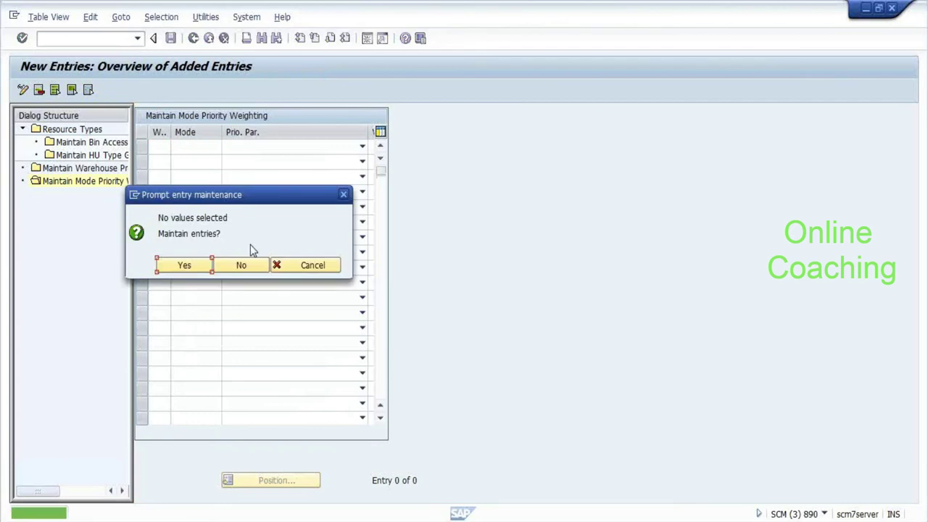
click(186, 266)
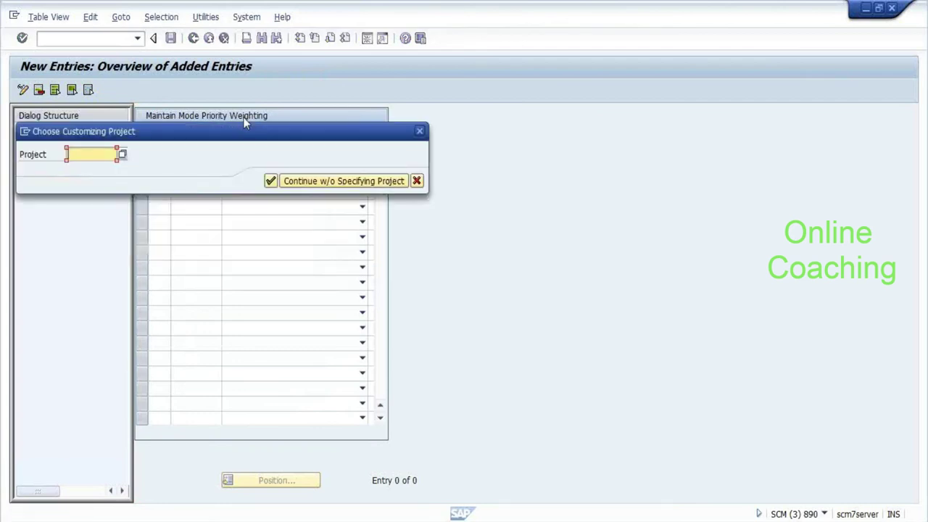
click(344, 182)
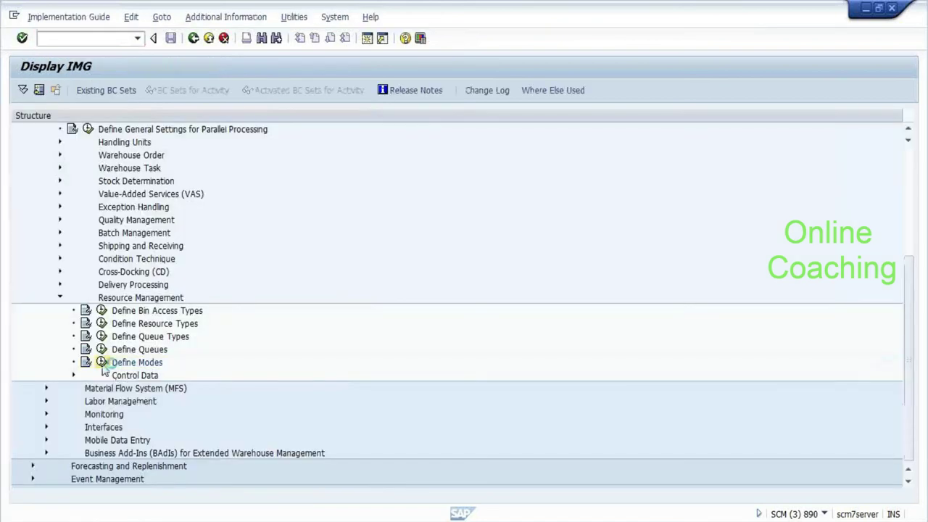
click(103, 365)
click(66, 170)
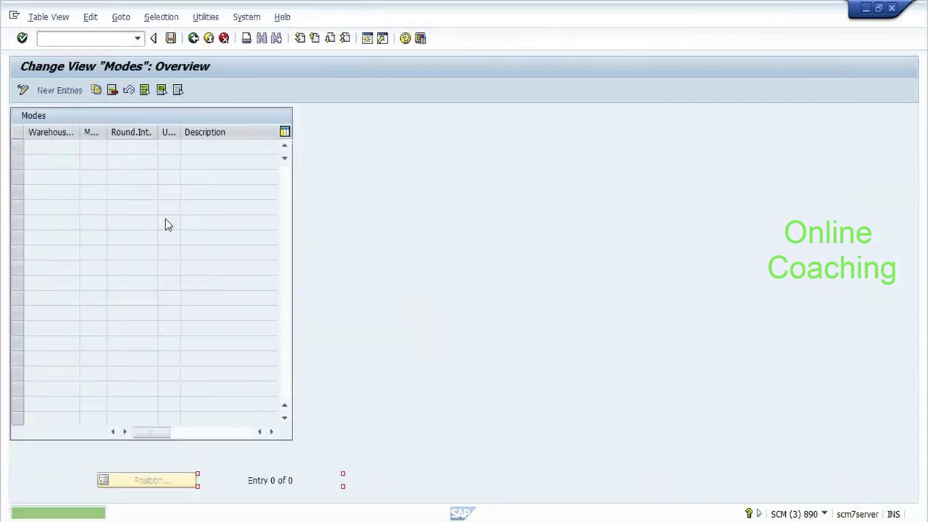
Start new entries in the Modes overview and widen the mode and rounding interval columns to examine the available fields.
key(F5)
key(Tab)
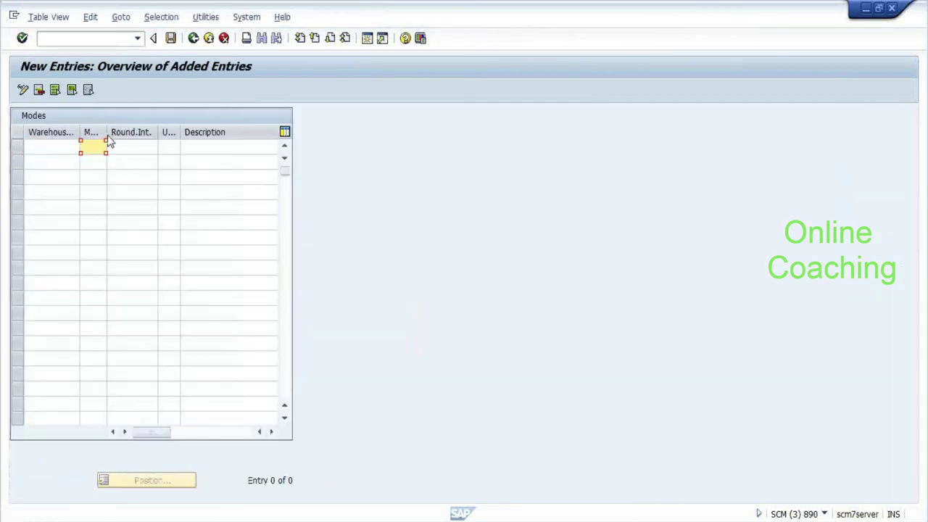
drag(107, 135, 196, 133)
key(Tab)
click(213, 150)
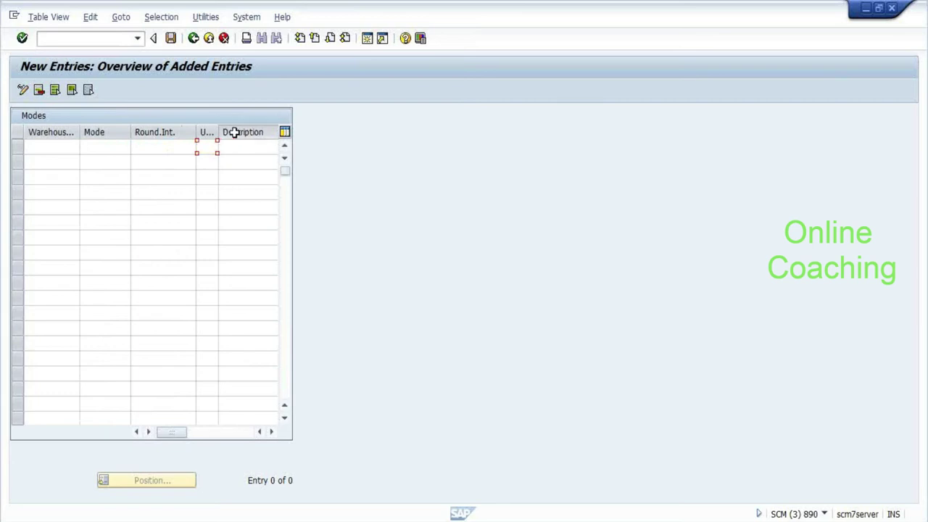
click(218, 132)
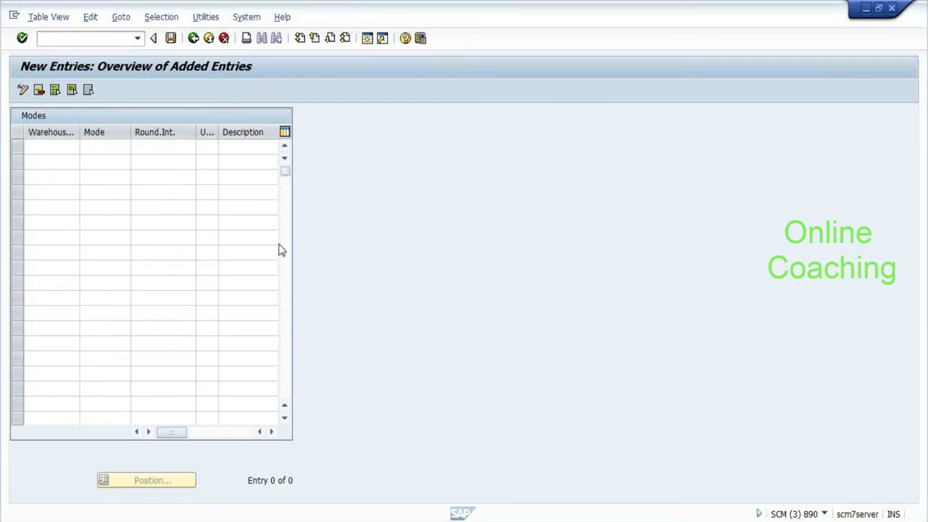
Leave the Modes customizing and return to the new mode priority weighting entries, declining to maintain entries.
key(F3)
key(F3)
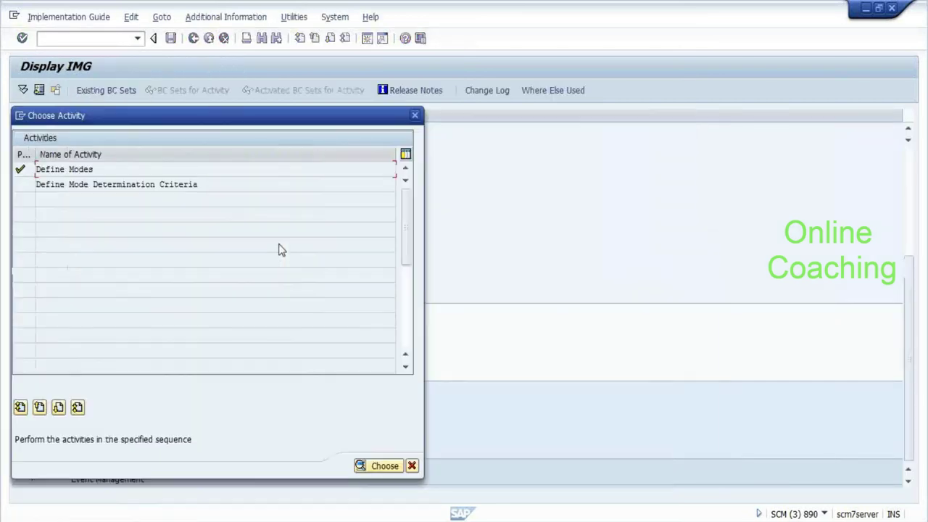
key(F3)
key(F3)
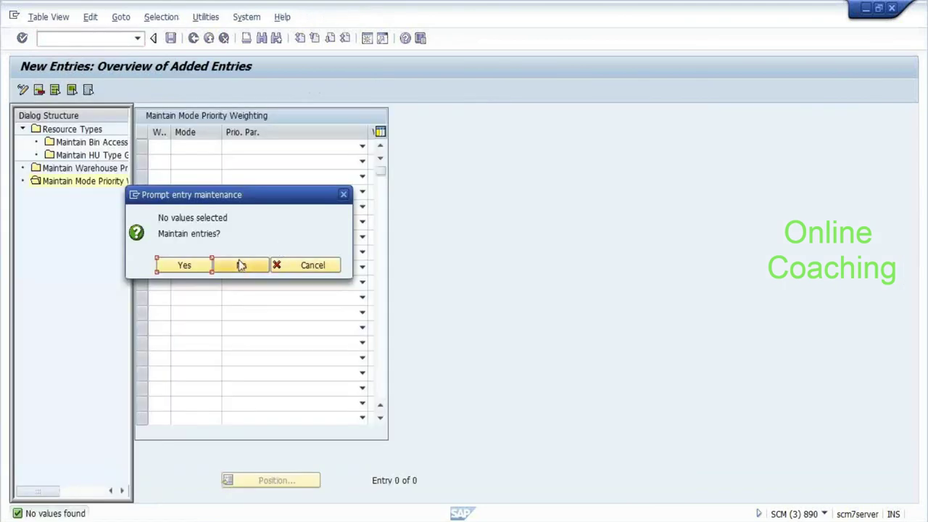
click(242, 266)
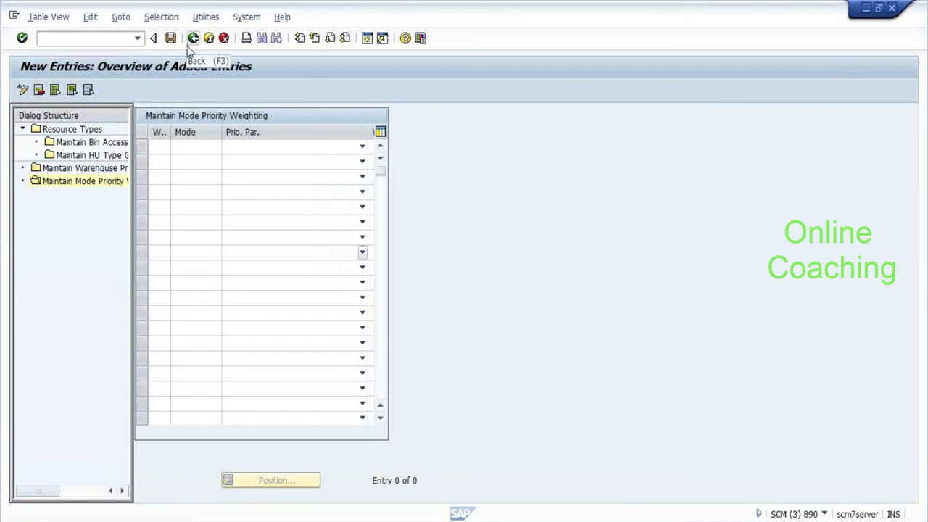
List the possible priority parameters for mode priority weighting, and narrow that column to examine the Weight field.
click(362, 161)
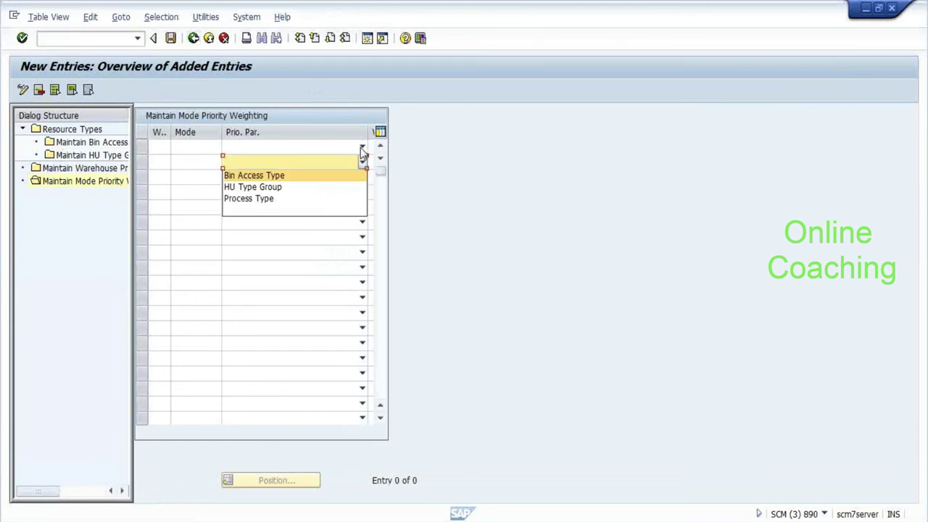
click(450, 85)
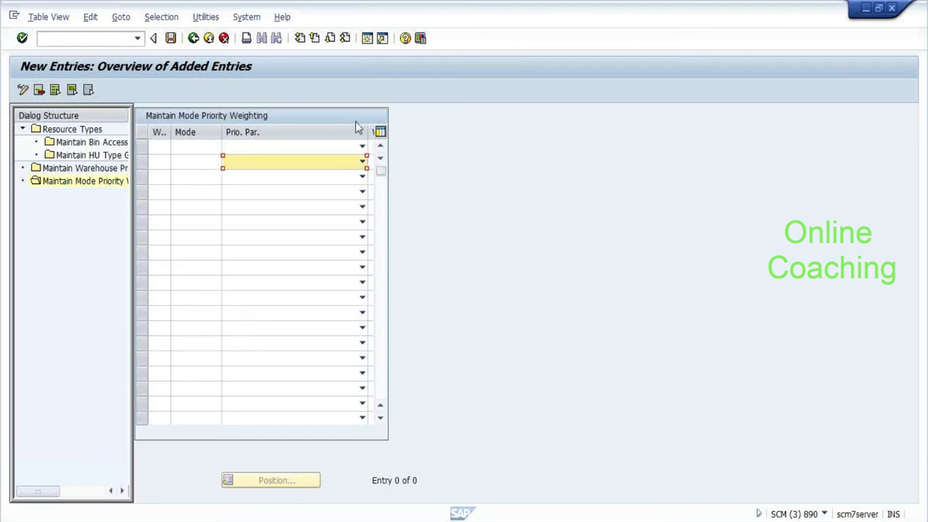
drag(366, 129, 348, 142)
click(268, 158)
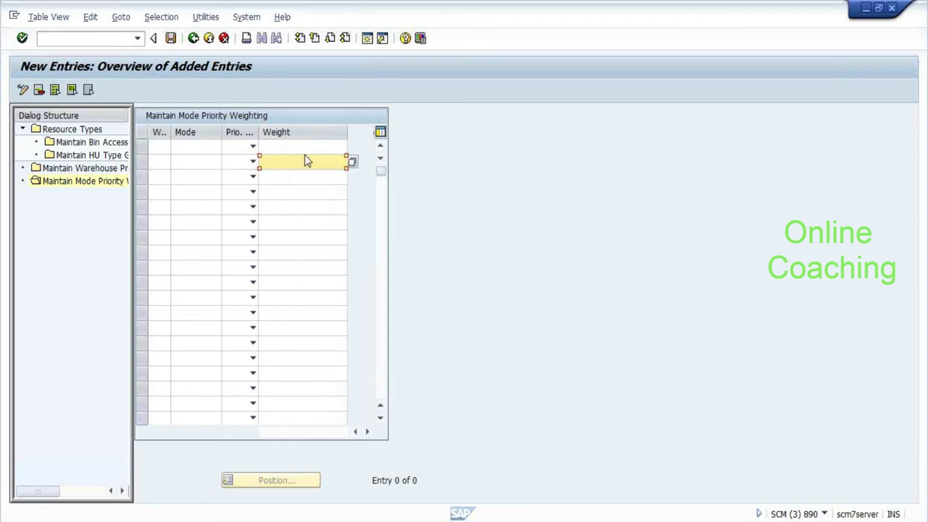
List the allowed range for the priority parameter Weight, and leave mode priority weighting to return to SAP Easy Access.
click(353, 163)
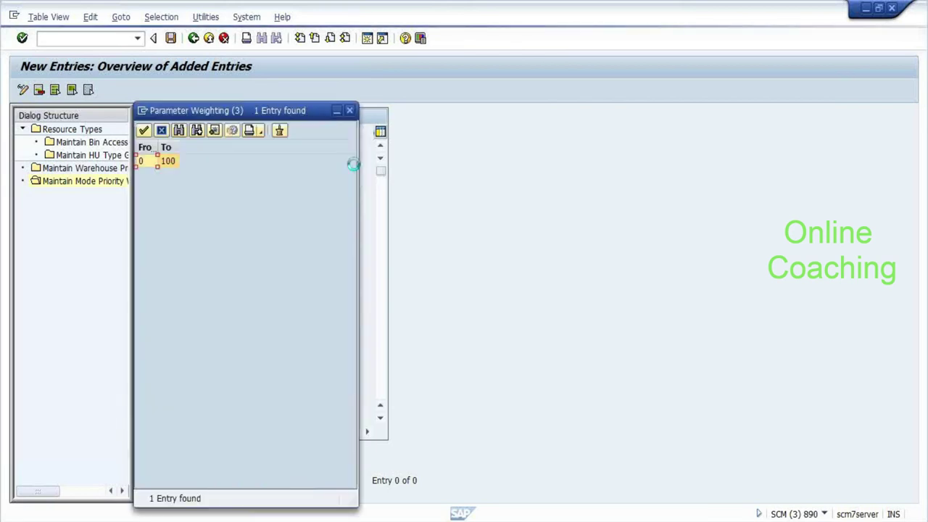
key(Escape)
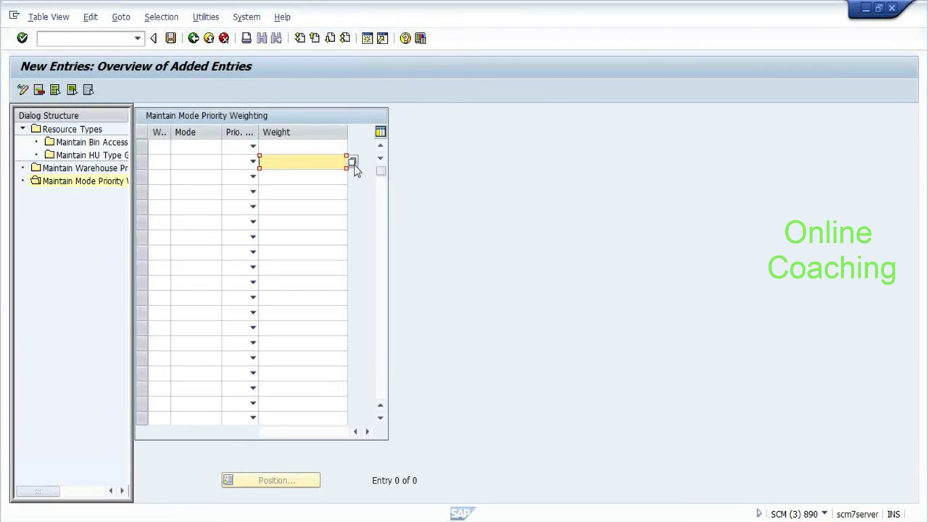
click(357, 171)
key(F3)
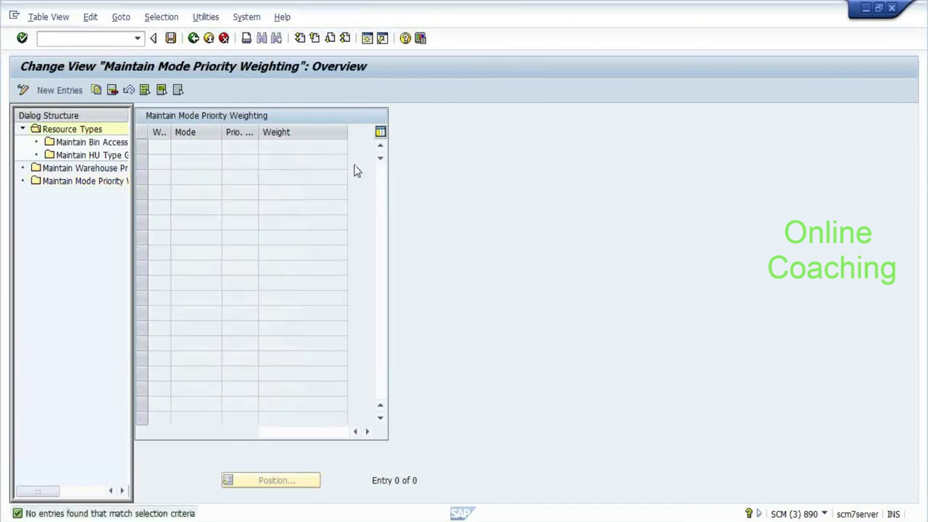
key(F3)
key(F3)
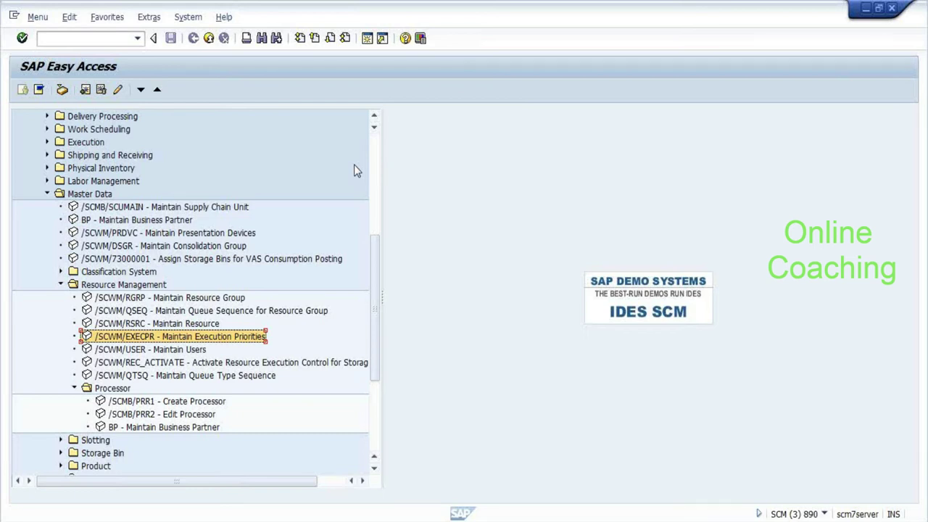
Go through the Resource Management transactions after Maintain Execution Priorities and open Maintain Queue Type Sequence (/SCWM/QTSQ).
key(Down)
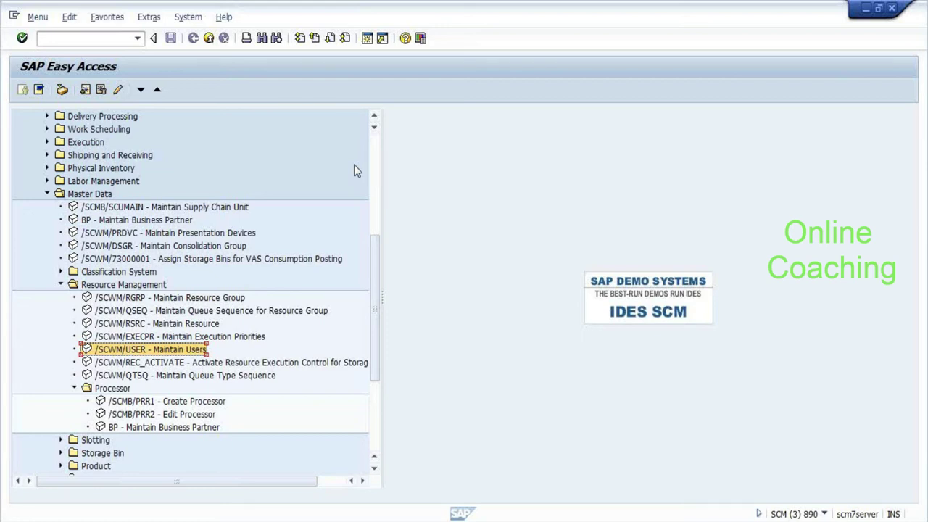
key(Down)
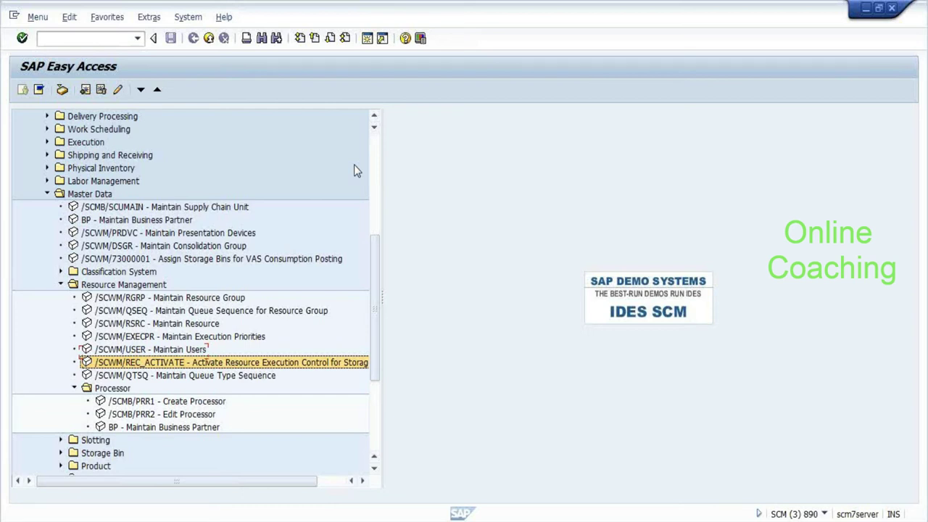
key(Down)
scroll(353, 165, down, 1)
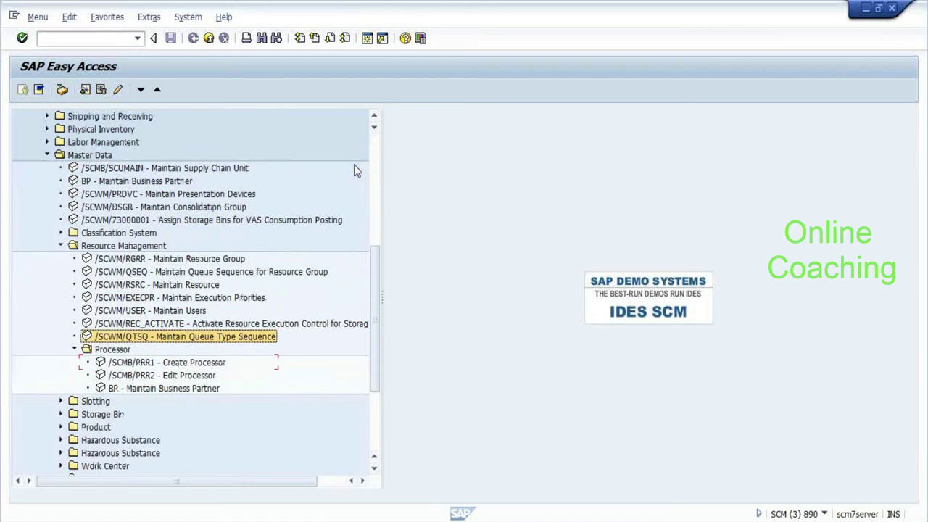
scroll(354, 170, down, 2)
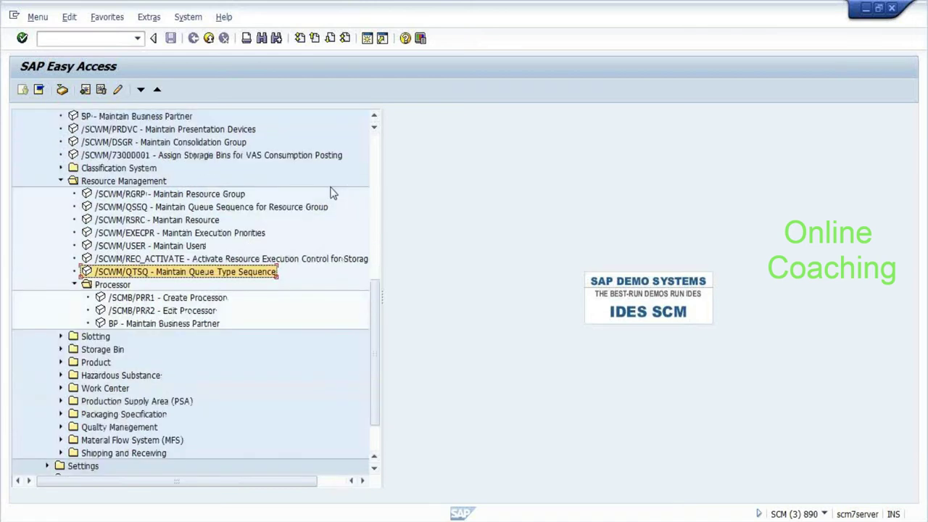
double_click(213, 273)
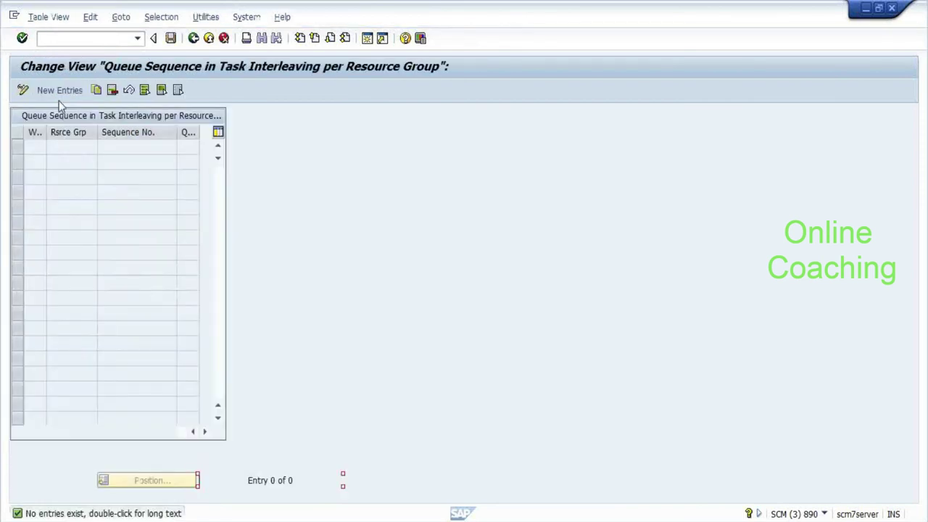
Start new queue type sequence entries, list the possible queue types without choosing one, and return to SAP Easy Access.
click(62, 92)
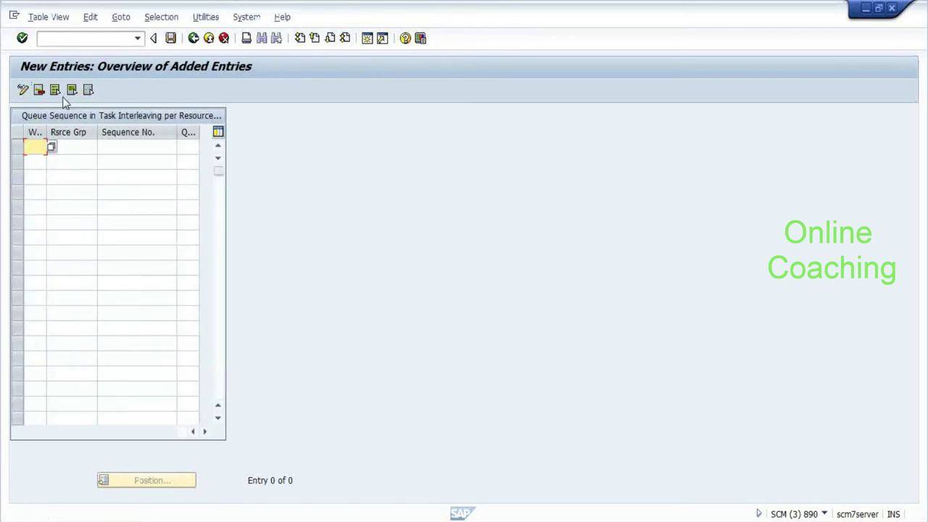
click(124, 148)
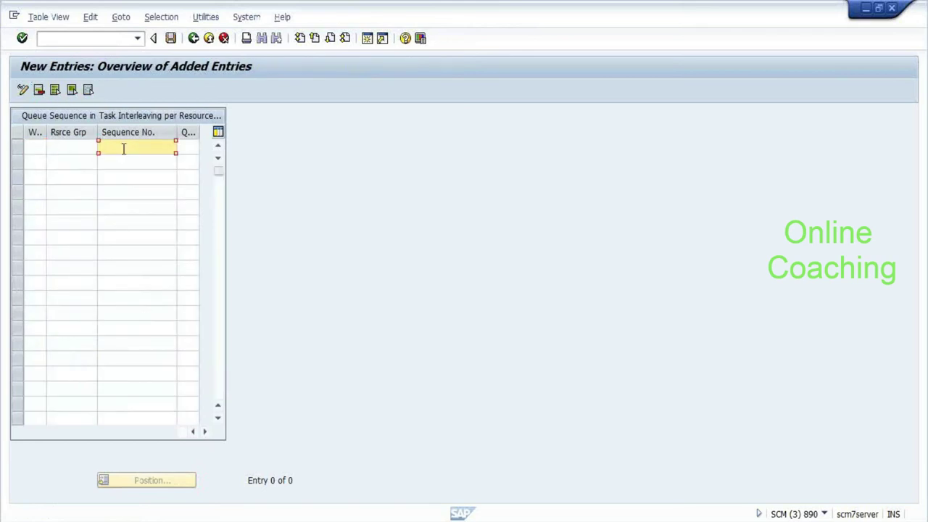
click(213, 144)
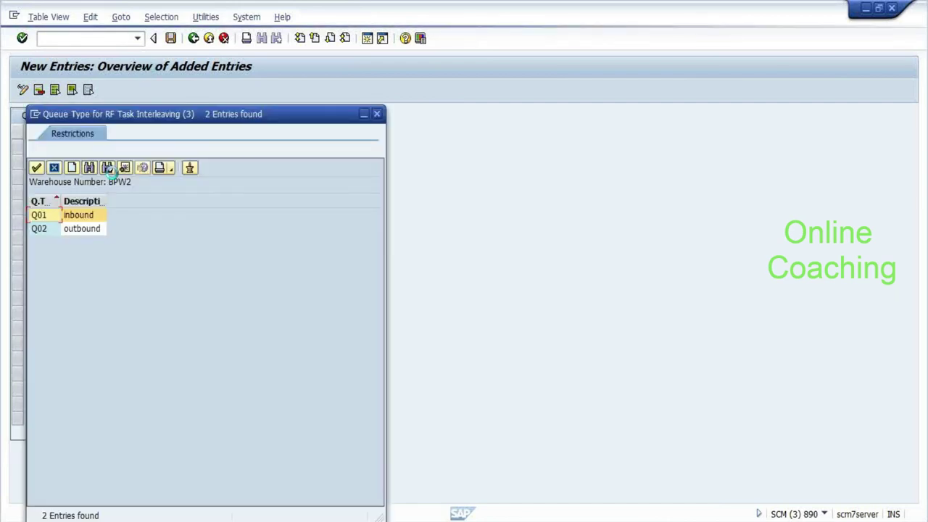
key(Down)
click(377, 114)
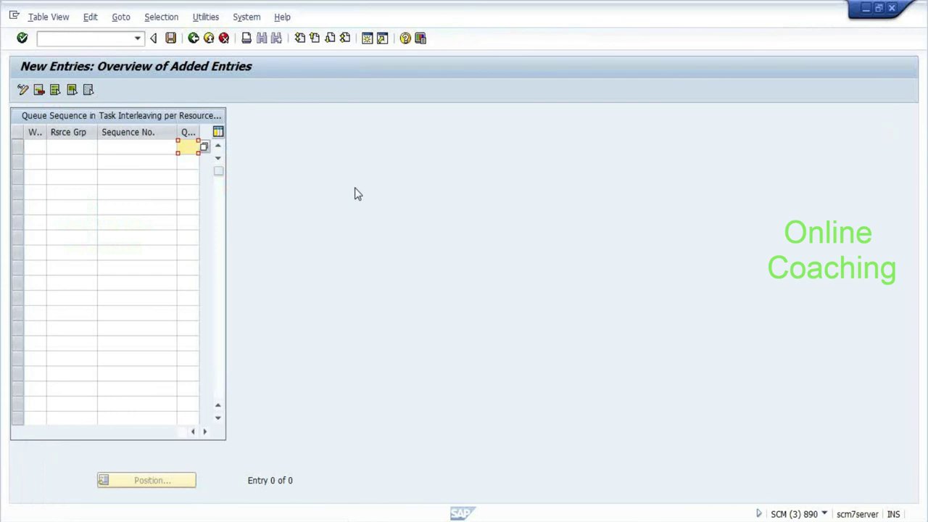
key(F3)
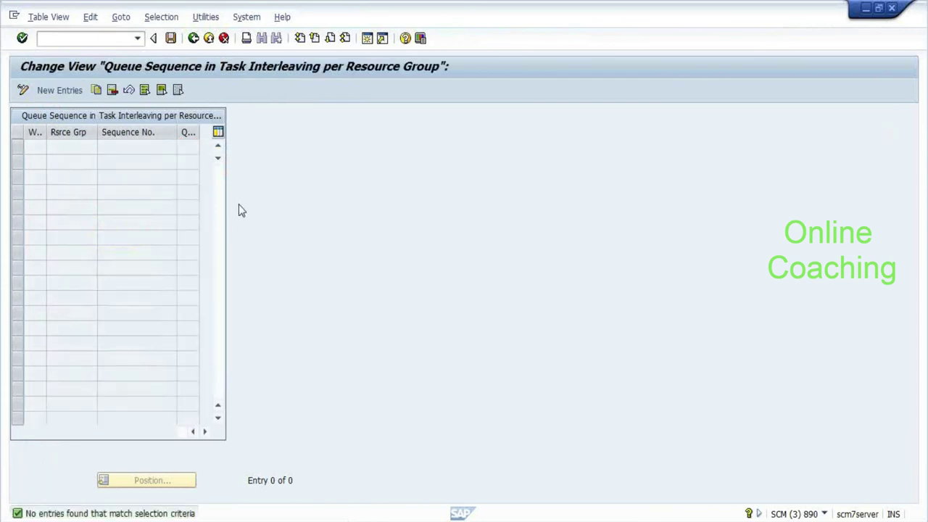
key(F3)
Switch to the session with Warehouse Process Type customizing, examine the details of warehouse 0001 process type 1010 Putaway, and return to the IMG.
key(alt+Tab)
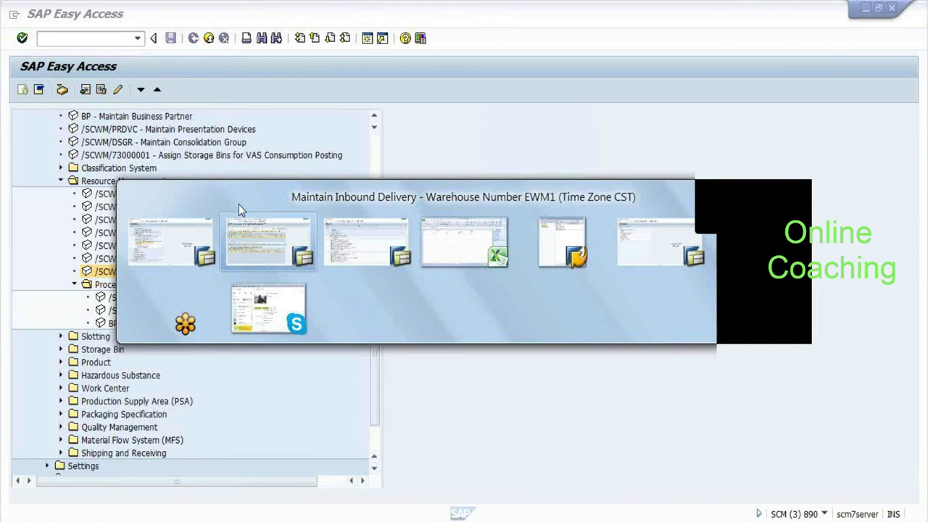
click(242, 209)
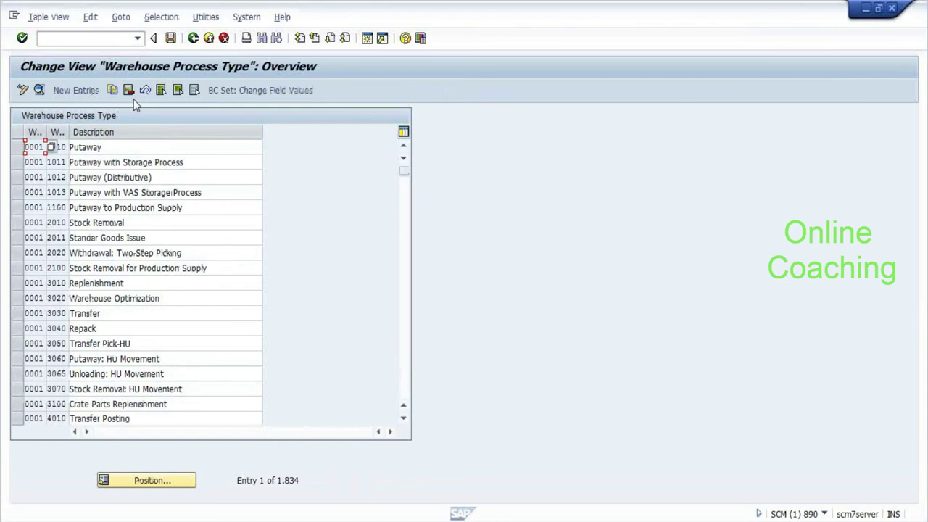
key(F2)
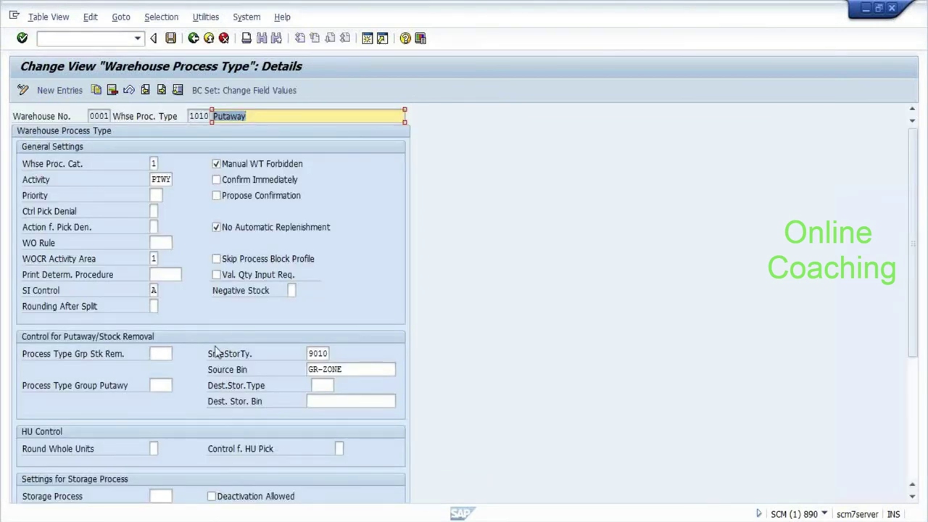
scroll(178, 327, down, 1)
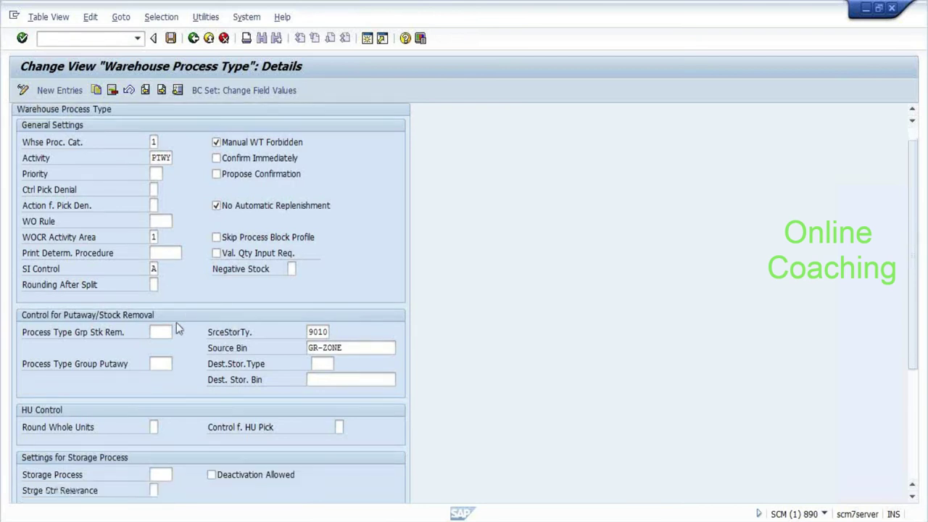
scroll(178, 328, down, 2)
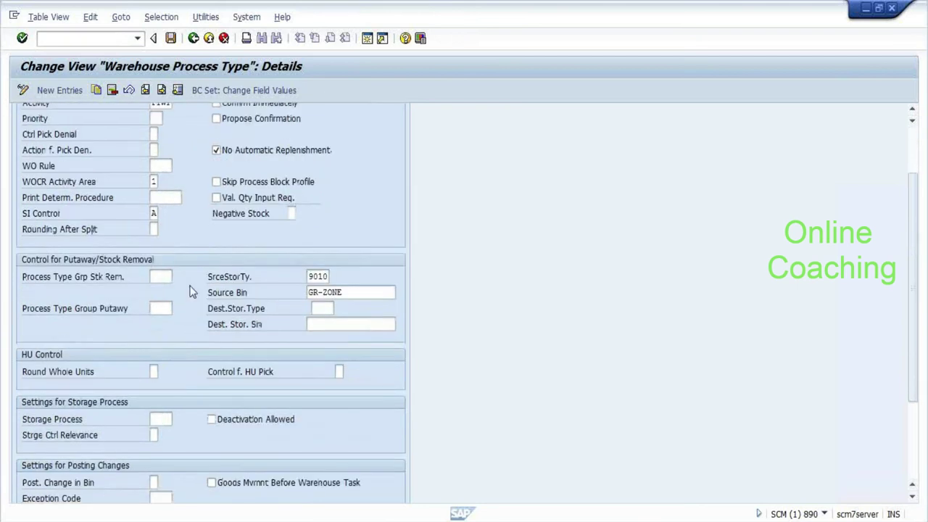
key(F3)
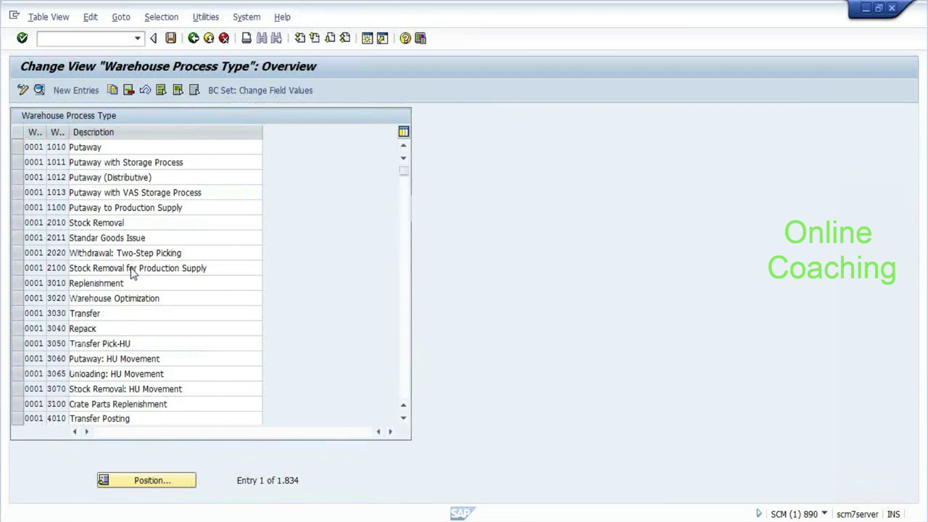
double_click(131, 269)
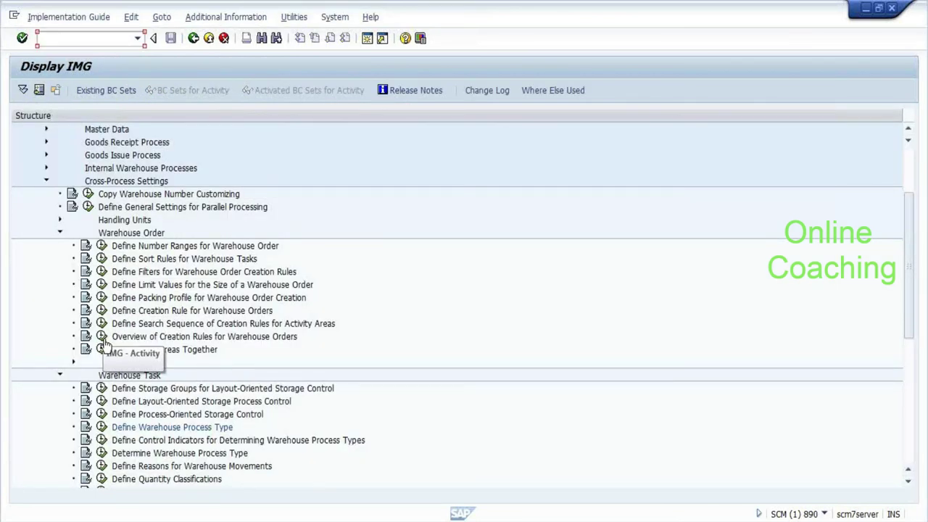
Open the Overview of Creation Rules for Warehouse Orders for warehouse EWM1, examine its rules, and return to the IMG.
click(102, 337)
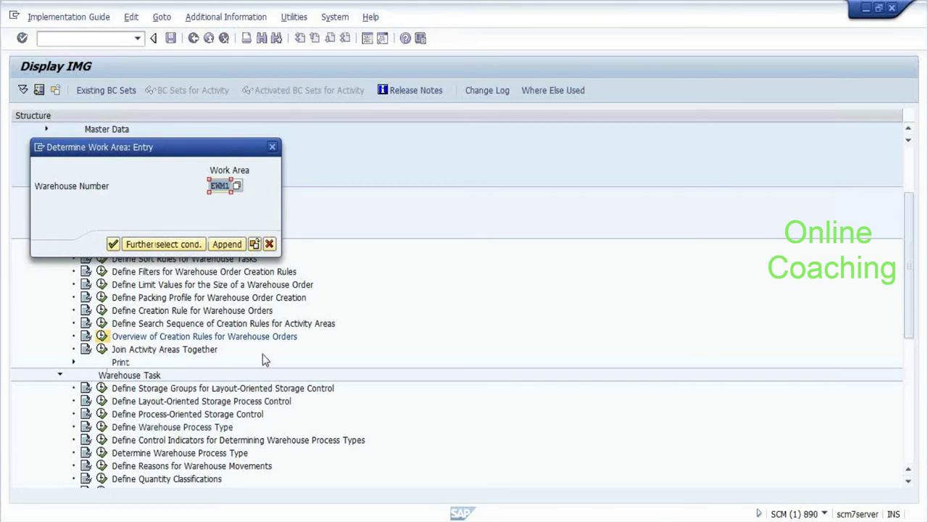
key(Return)
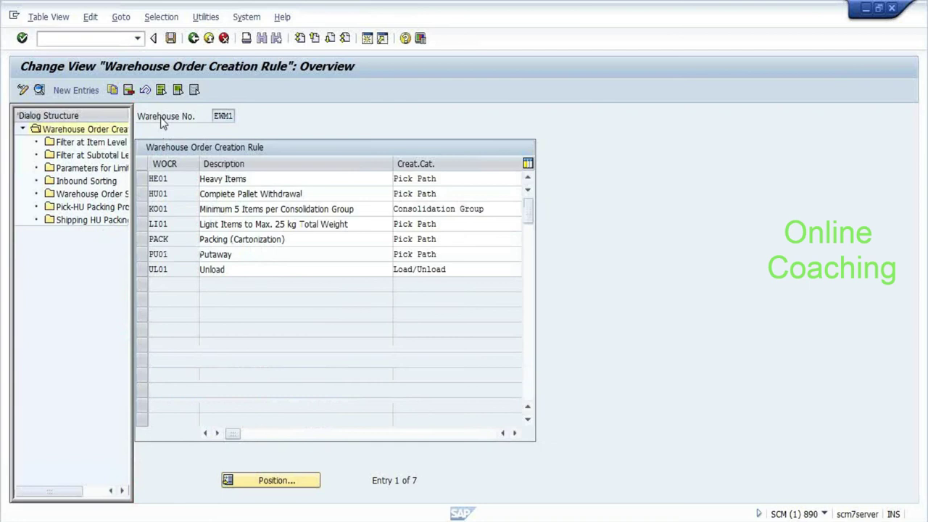
key(F3)
Open Define Creation Rule for Warehouse Orders, examine the details of warehouse 0001 rule HE01 Heavy Items, and return to the IMG.
click(102, 310)
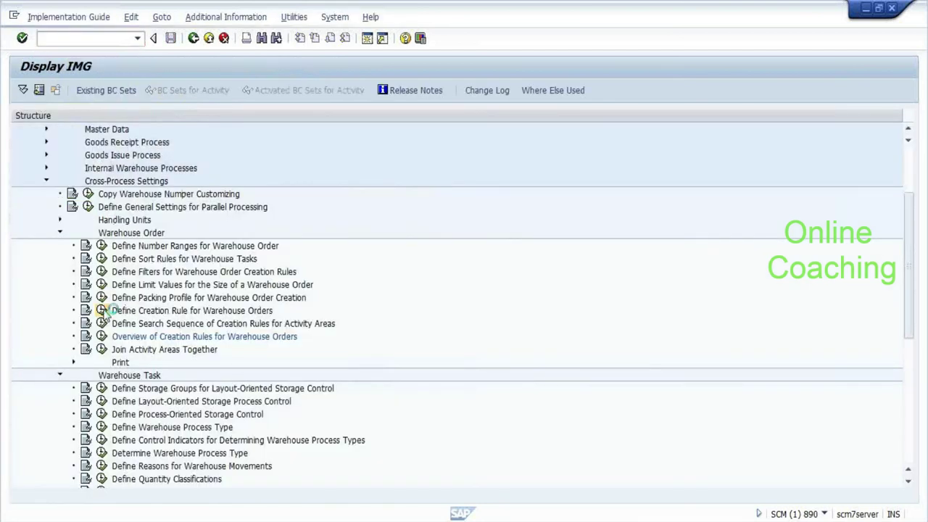
click(250, 260)
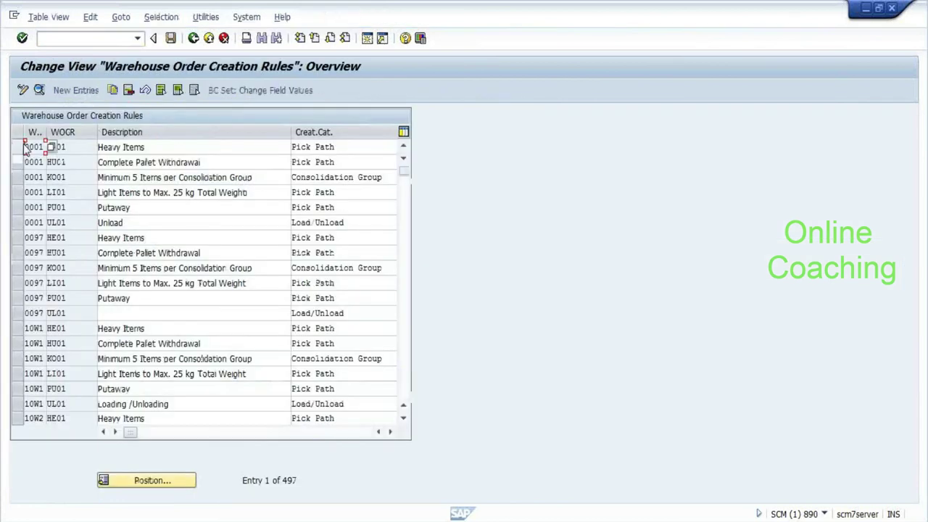
double_click(25, 145)
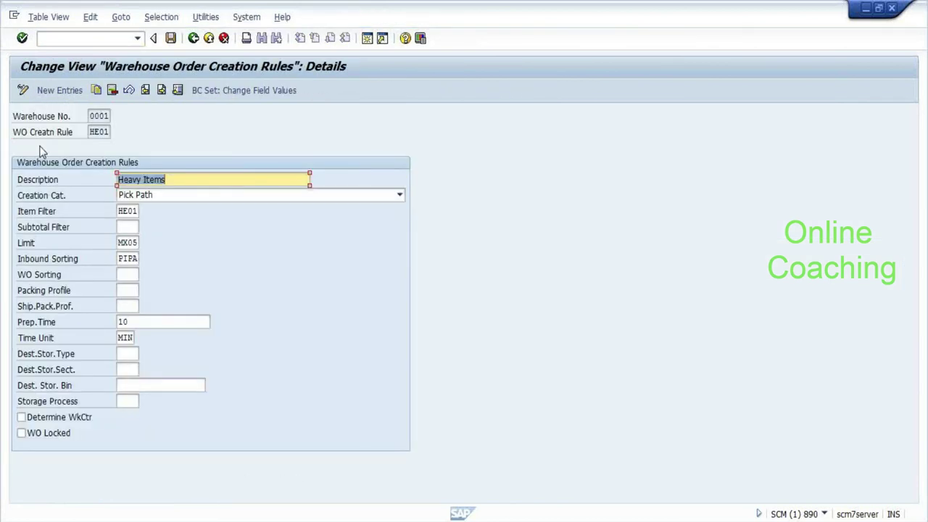
key(F3)
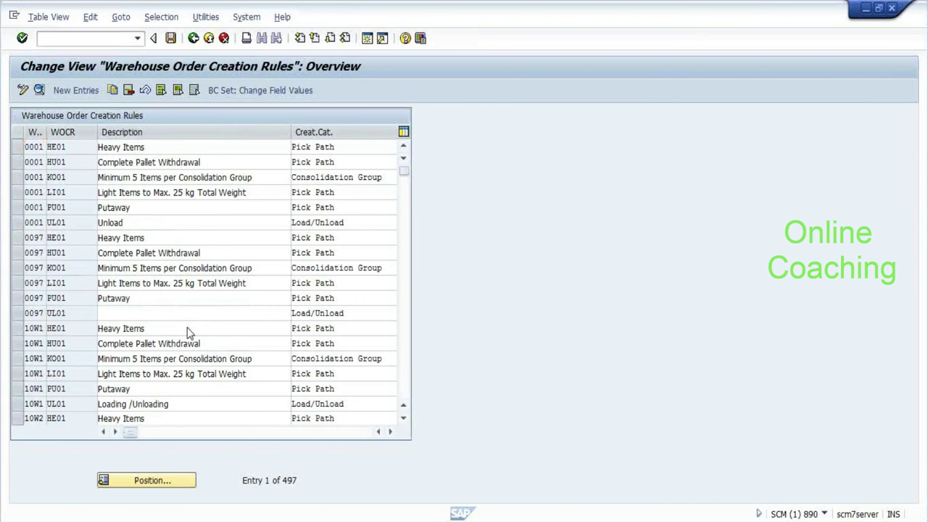
key(F3)
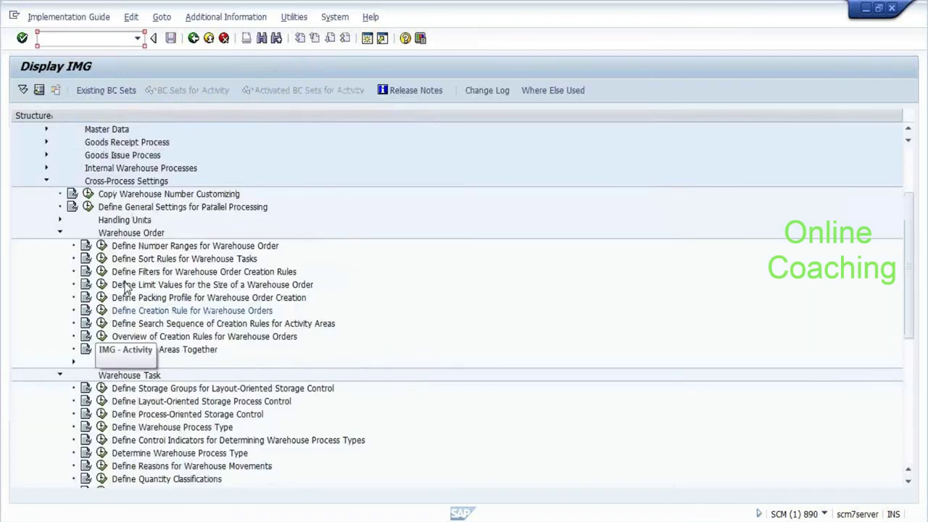
Reopen Define Warehouse Process Type and examine all settings of warehouse 0001 type 1010 Putaway, including WOCR Activity Area, before returning to the IMG.
click(102, 428)
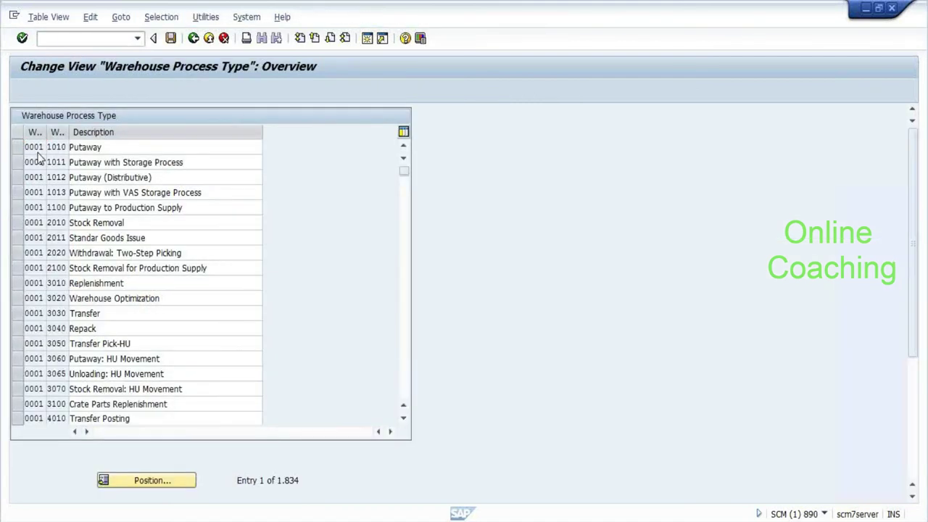
double_click(38, 152)
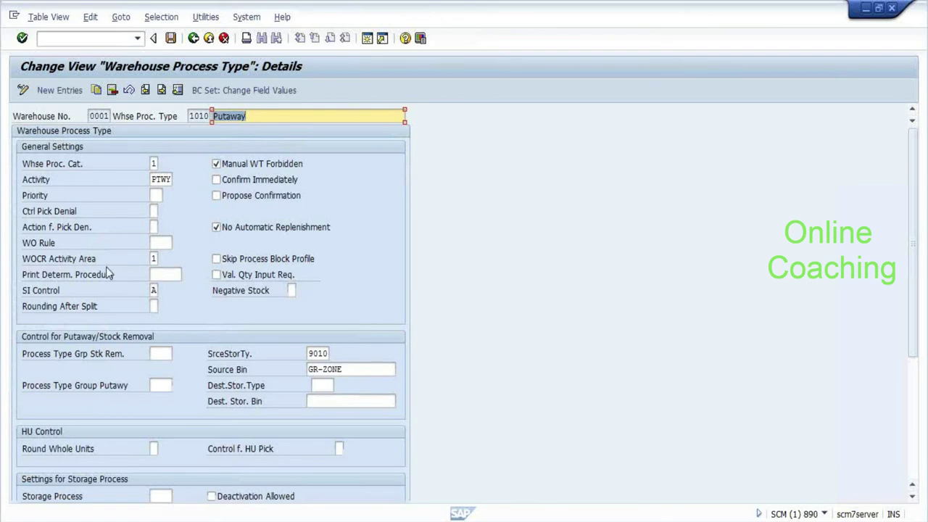
click(154, 258)
scroll(183, 267, down, 1)
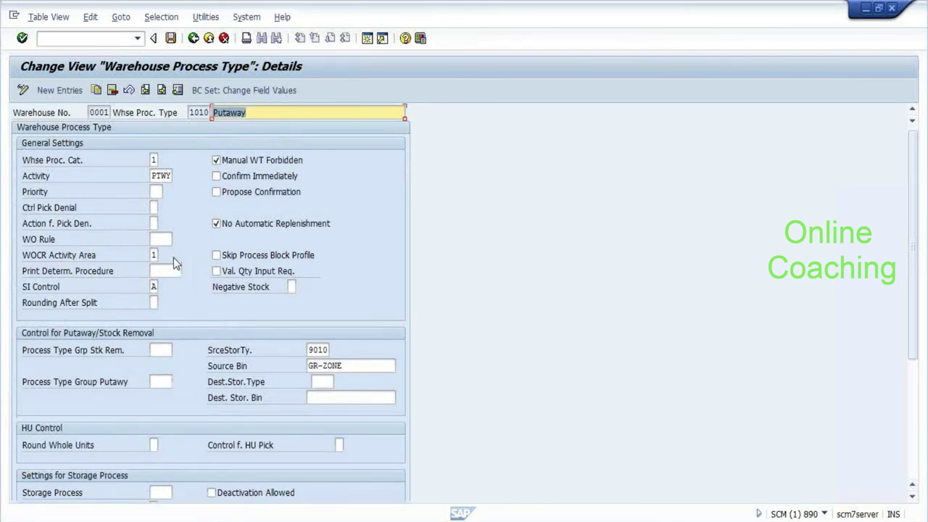
scroll(174, 258, down, 5)
scroll(173, 263, down, 1)
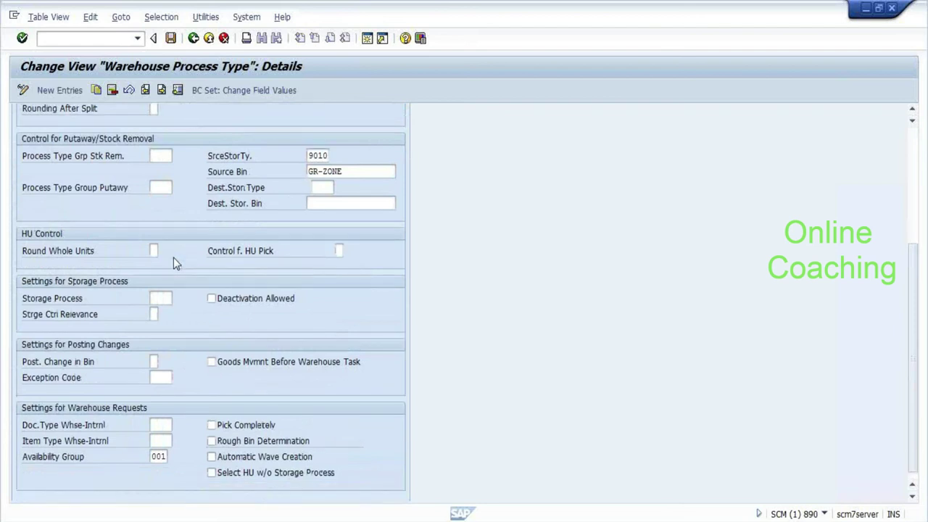
scroll(174, 257, up, 6)
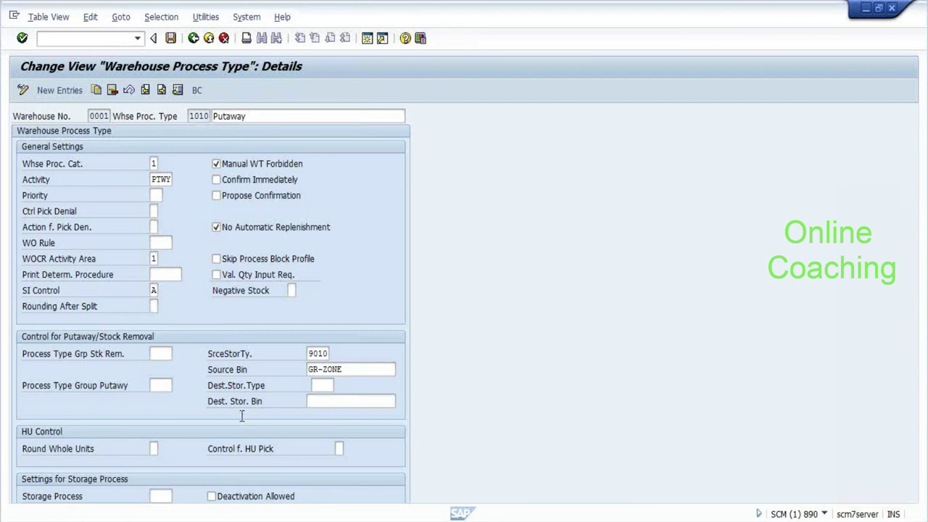
key(F3)
key(F3)
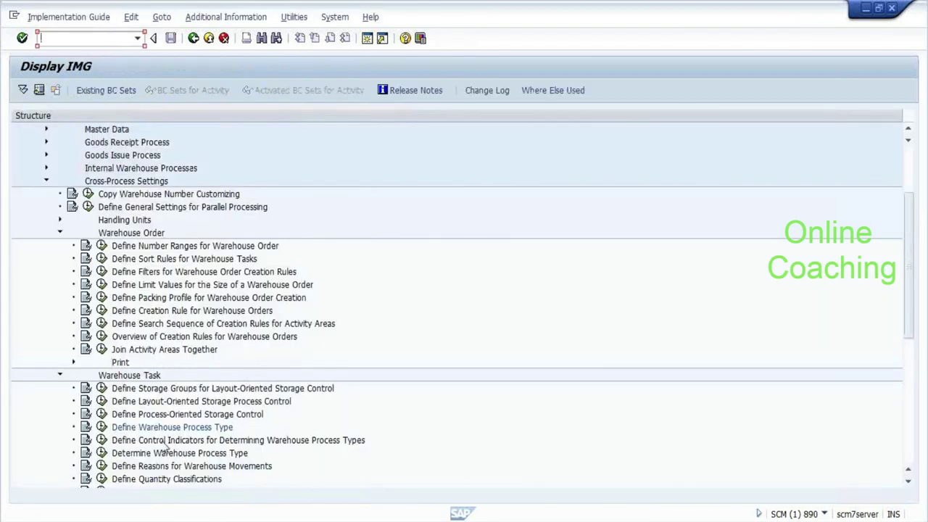
click(245, 402)
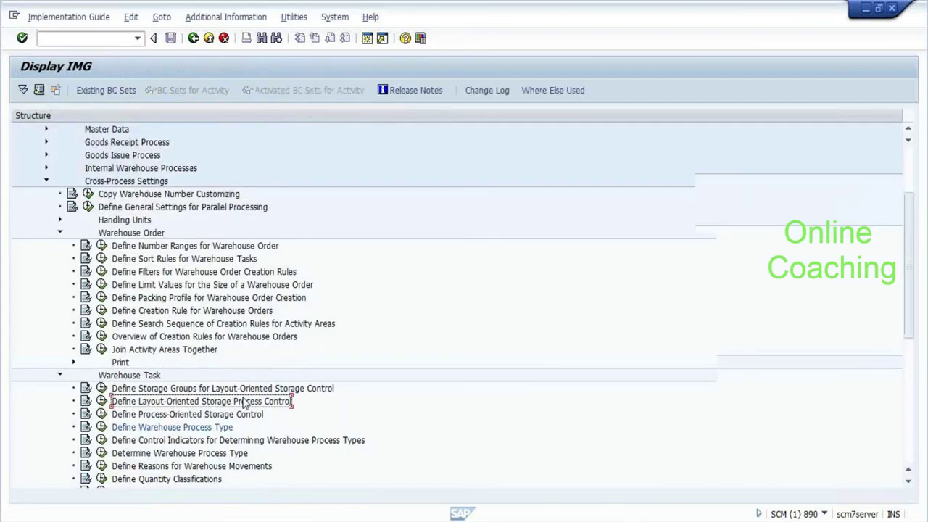
Leave the IMG and switch to the session with Maintain Inbound Delivery for warehouse EWM1.
scroll(244, 403, down, 3)
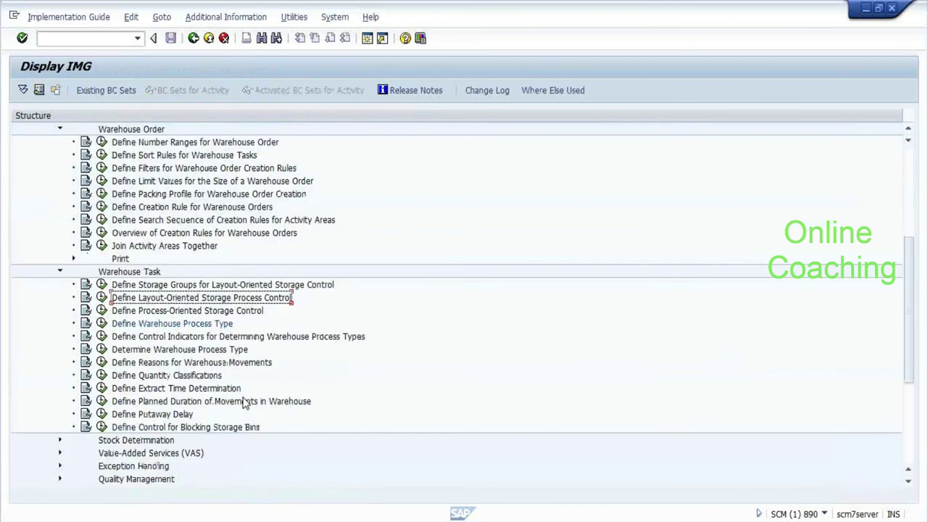
scroll(244, 403, down, 2)
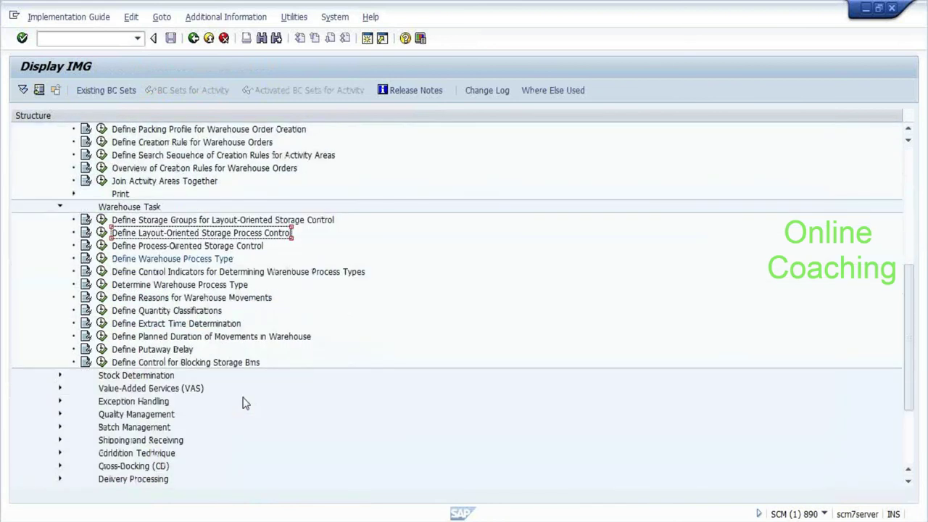
scroll(245, 402, up, 4)
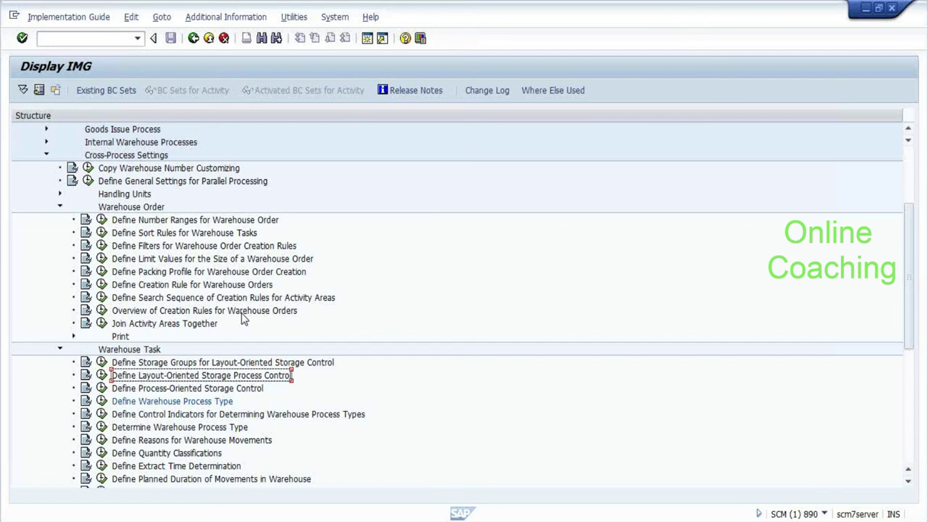
key(alt+Tab)
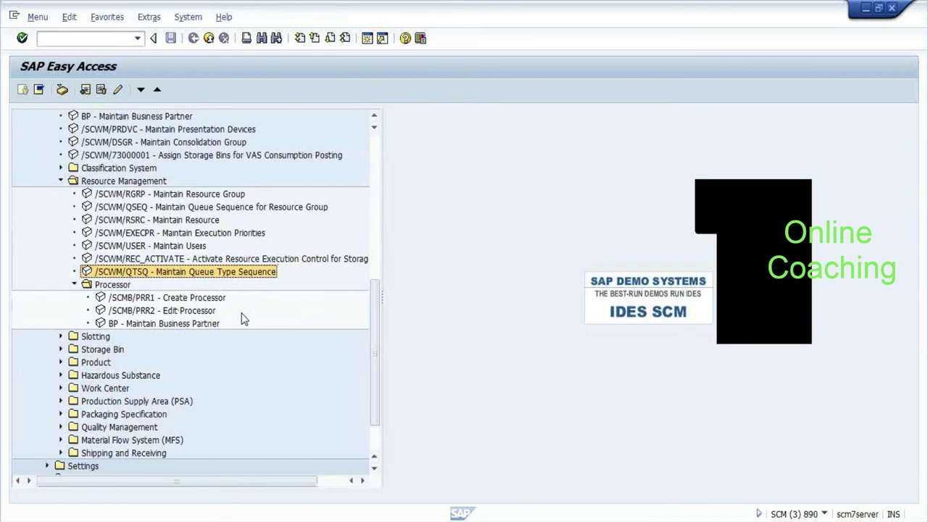
key(alt+Tab)
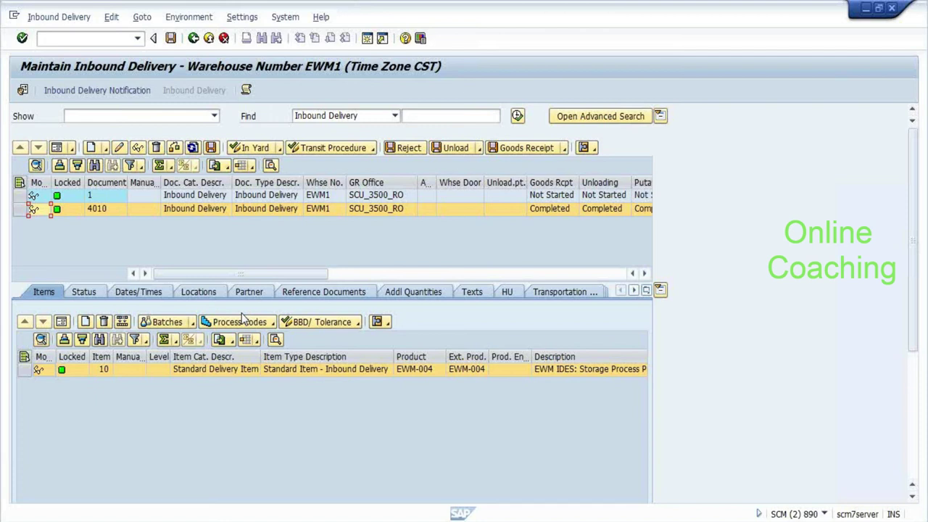
Try to create the putaway warehouse task for handling unit 552 of inbound delivery 1, dismiss the log and return to the inbound deliveries.
click(467, 196)
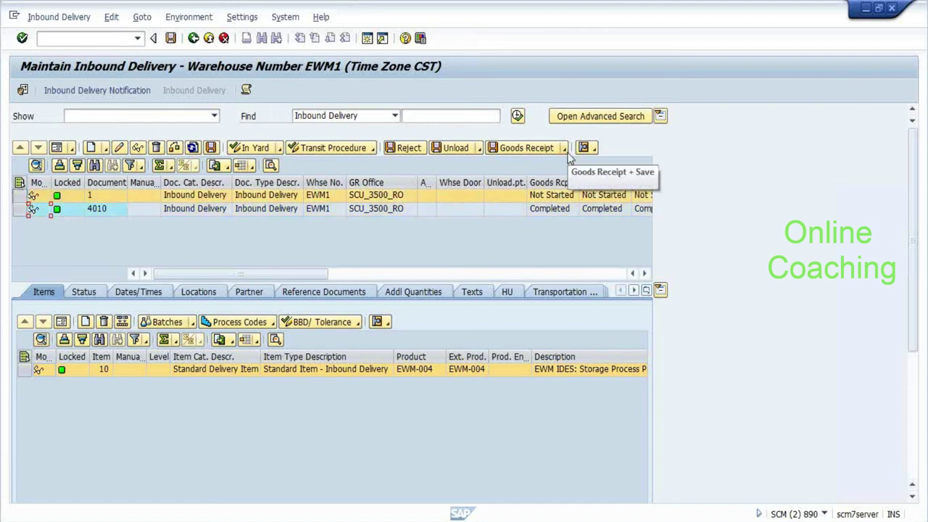
key(alt+Tab)
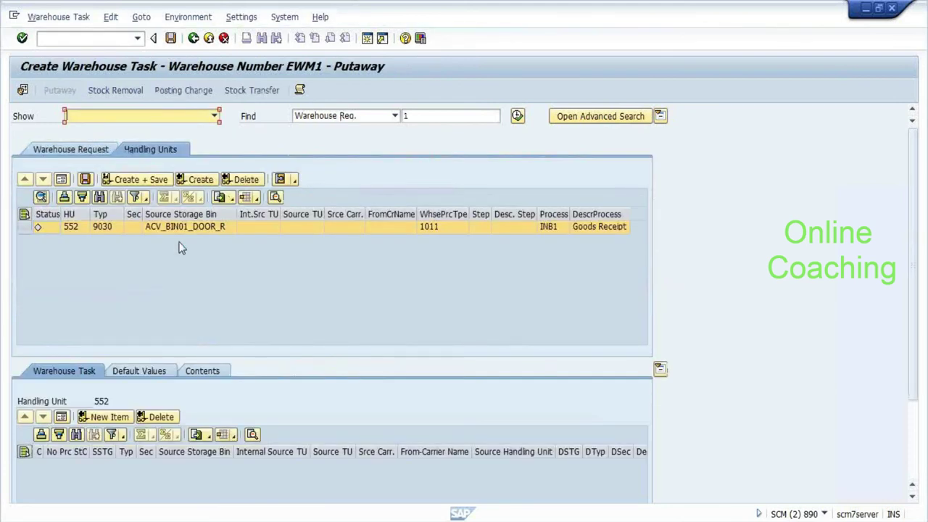
click(213, 179)
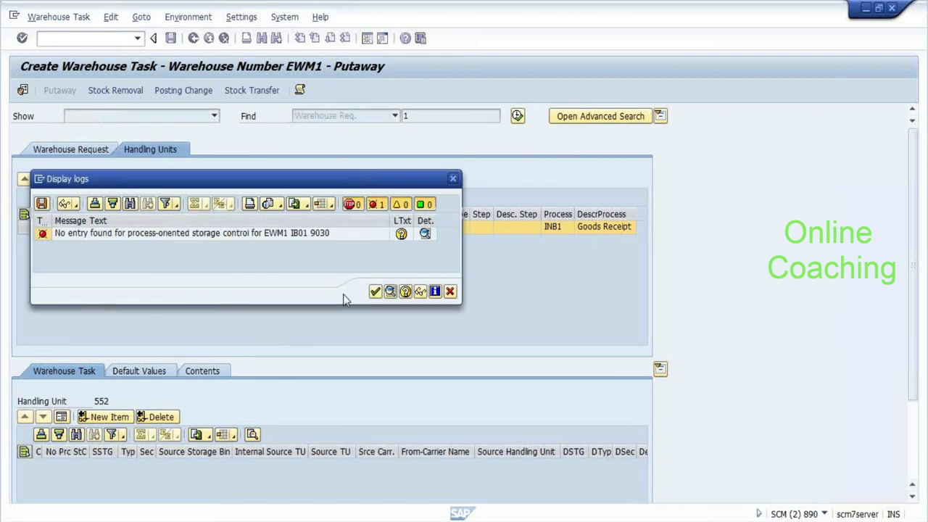
double_click(258, 232)
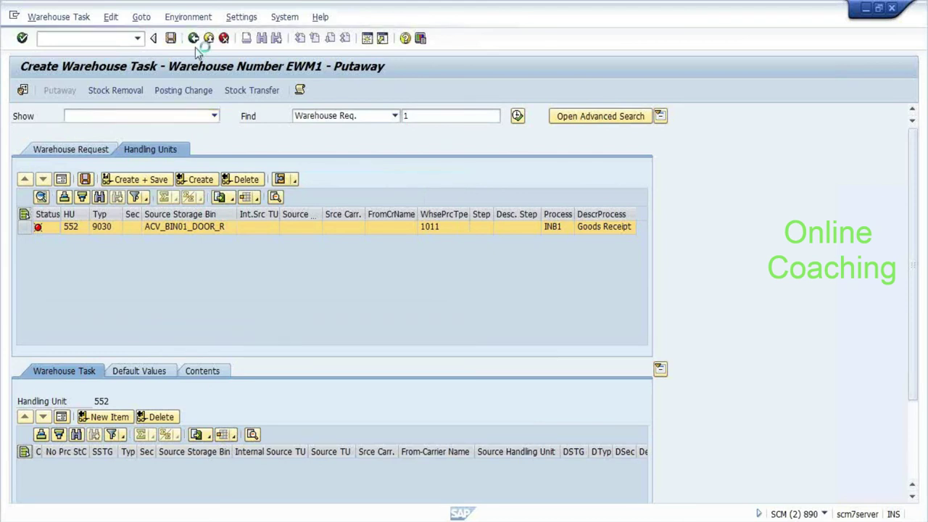
click(194, 38)
click(260, 282)
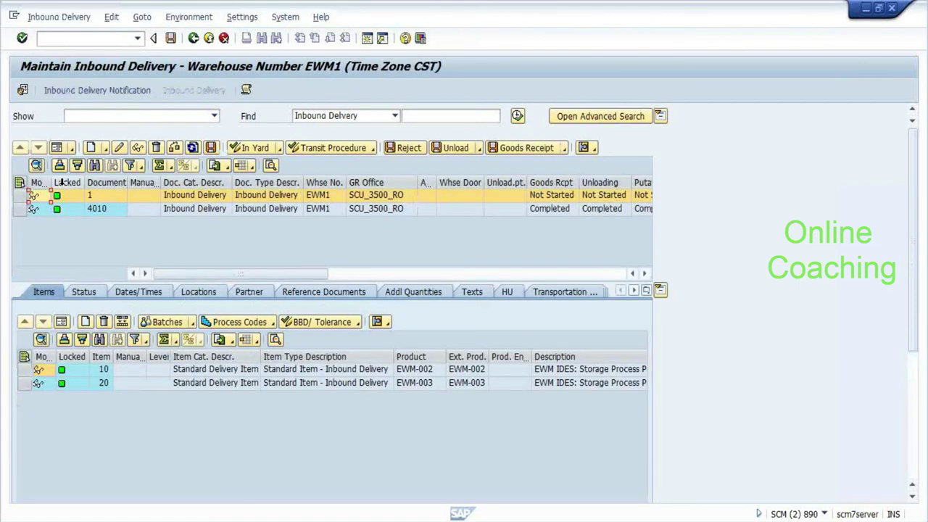
Open the warehouse task confirmation for inbound delivery 4010 and examine its warehouse order in form view, including creation rule, resource and queue.
click(73, 208)
click(585, 148)
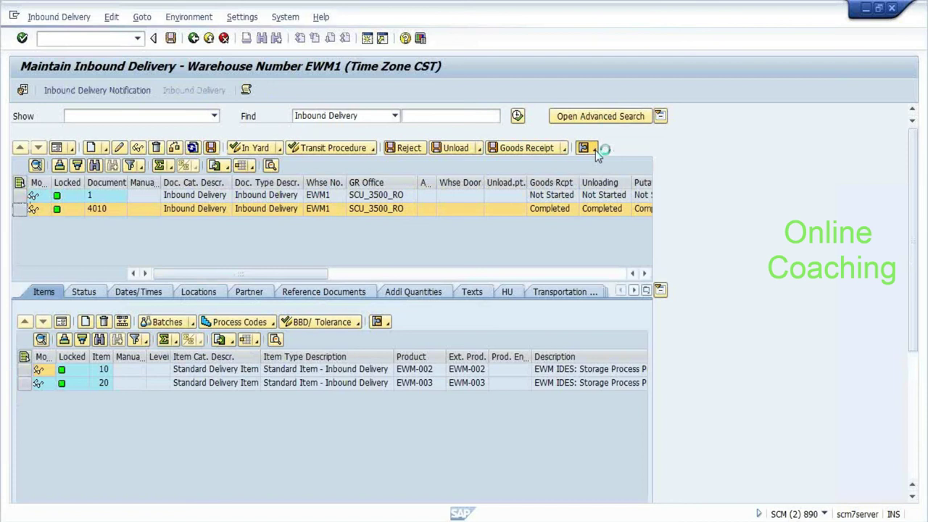
click(661, 214)
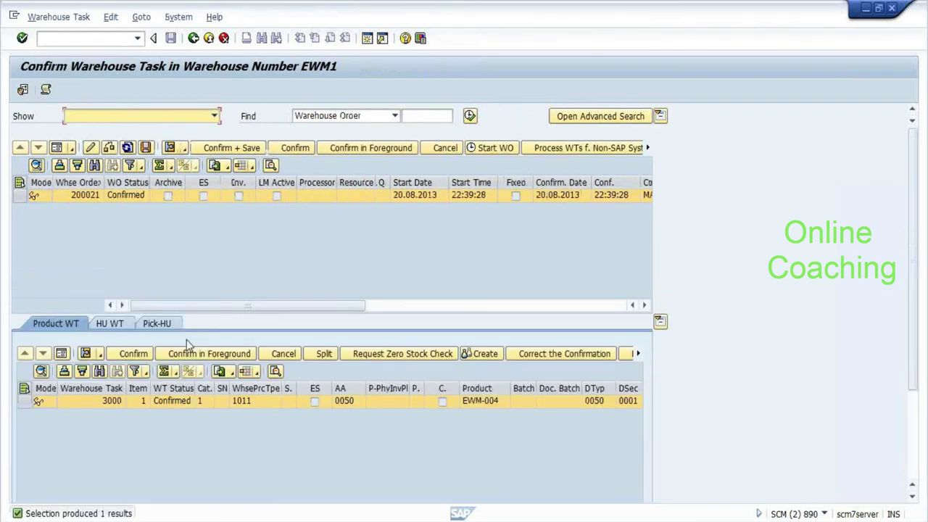
click(62, 148)
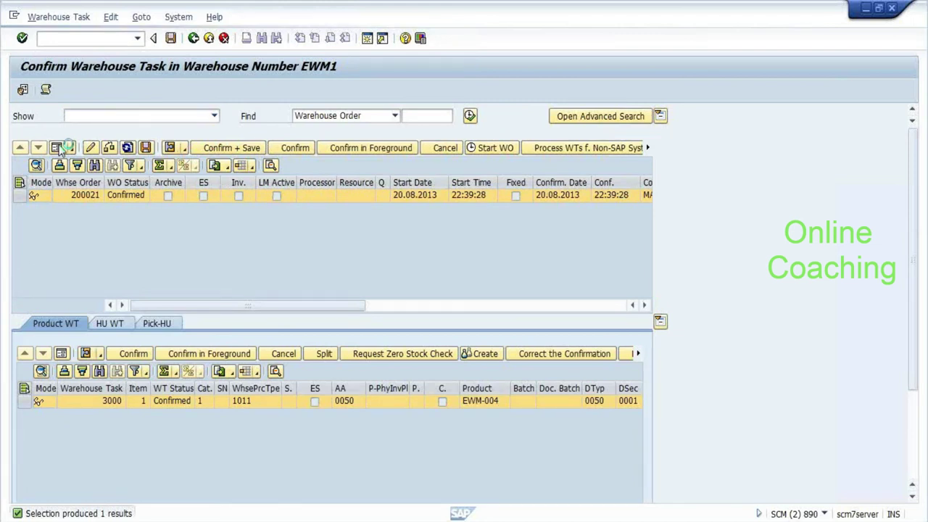
click(62, 148)
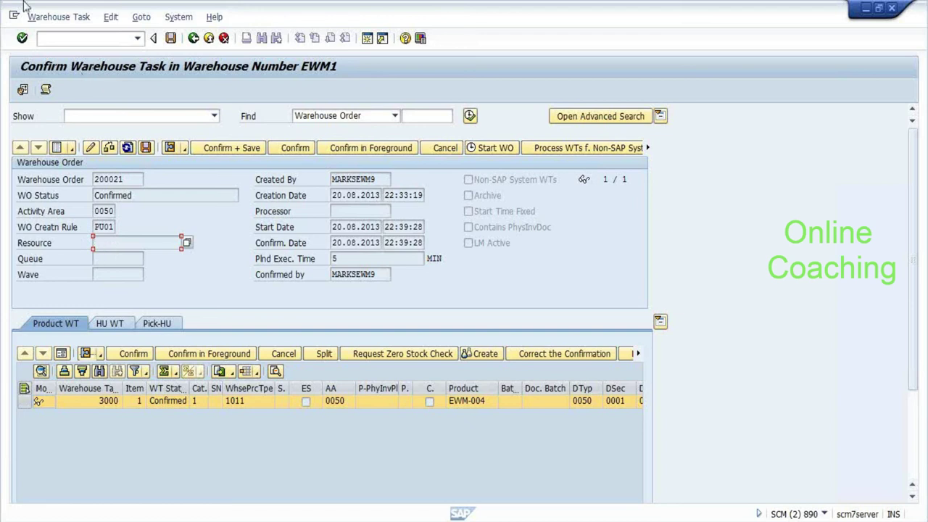
Try to start transaction /N/SPRO.
click(72, 41)
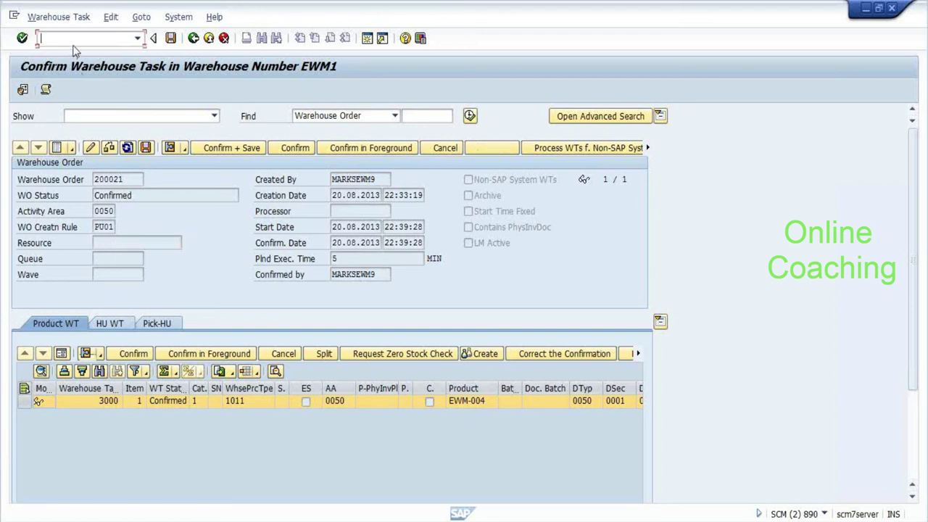
text(/)
text(N/SPRO)
key(Return)
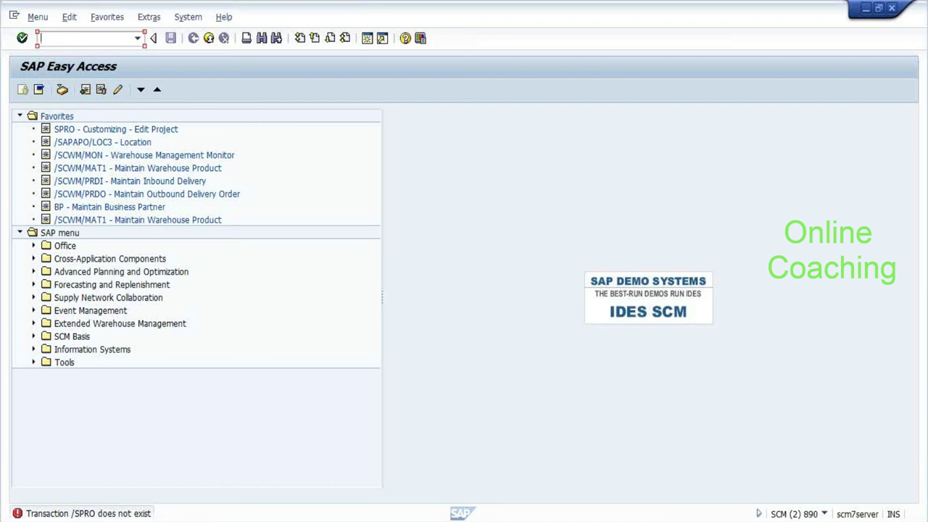
Start the Warehouse Management Monitor with transaction /N/SCWM/MON for warehouse EWM1 and monitor SAP.
text(N/SCWM/MON)
key(Return)
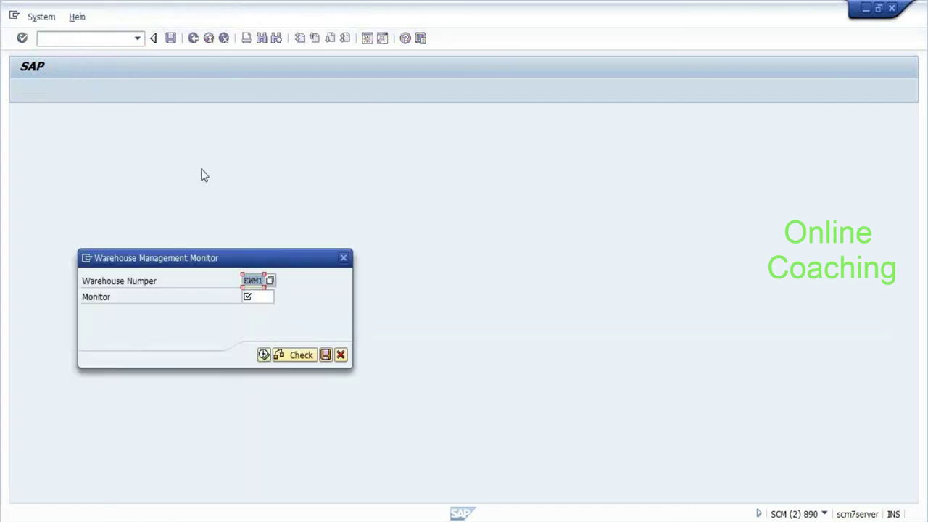
key(Tab)
text(SAP)
key(Return)
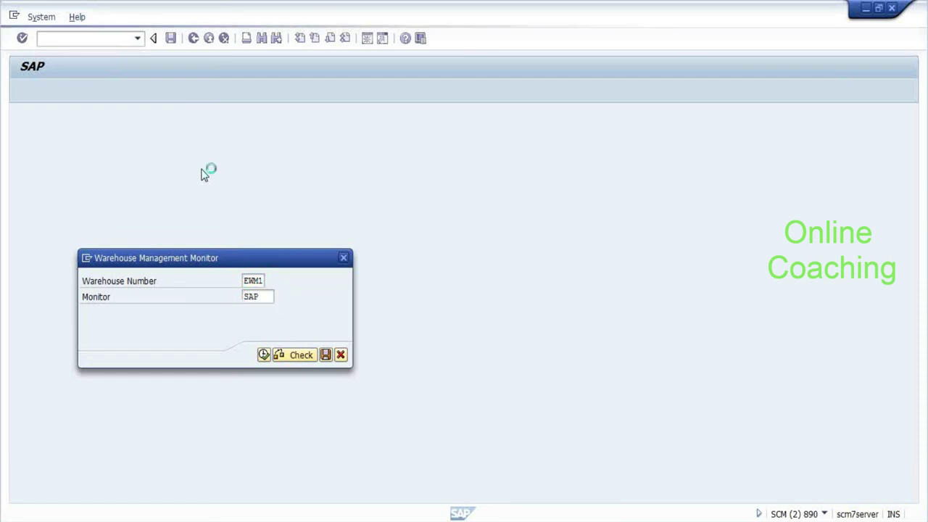
Expand the Inbound node of the monitor, look through its Processes node and expand Documents instead.
click(61, 122)
double_click(64, 120)
key(Down)
key(Down)
key(Right)
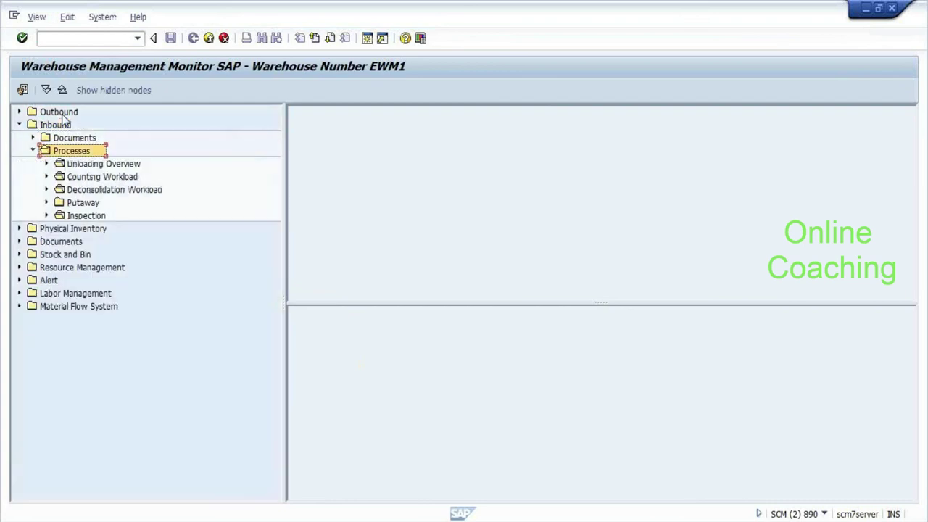
key(Down)
key(Down)
key(Up)
key(Up)
key(Left)
key(Up)
key(Right)
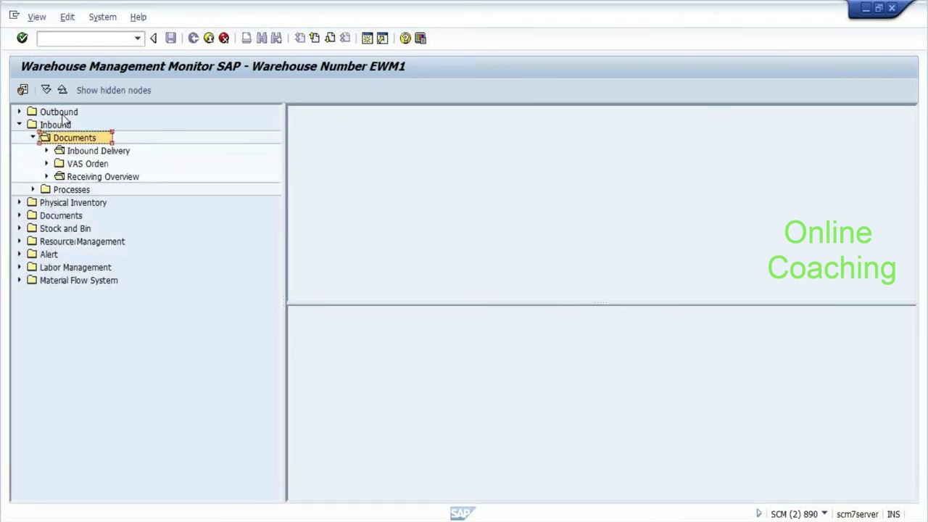
Display the warehouse orders belonging to the inbound deliveries and examine the available warehouse order methods, including Lock WO and Unlock WO.
key(Down)
key(Right)
key(Down)
key(Down)
key(Right)
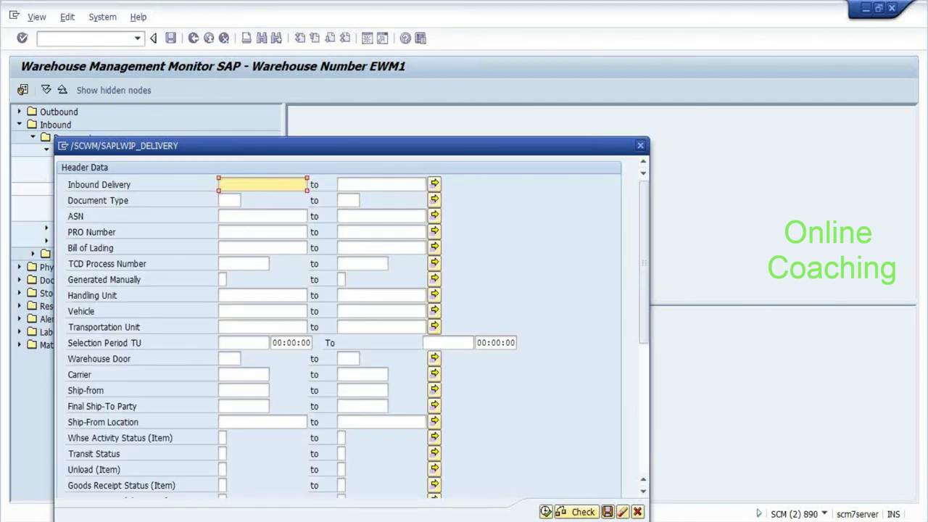
key(Return)
click(188, 298)
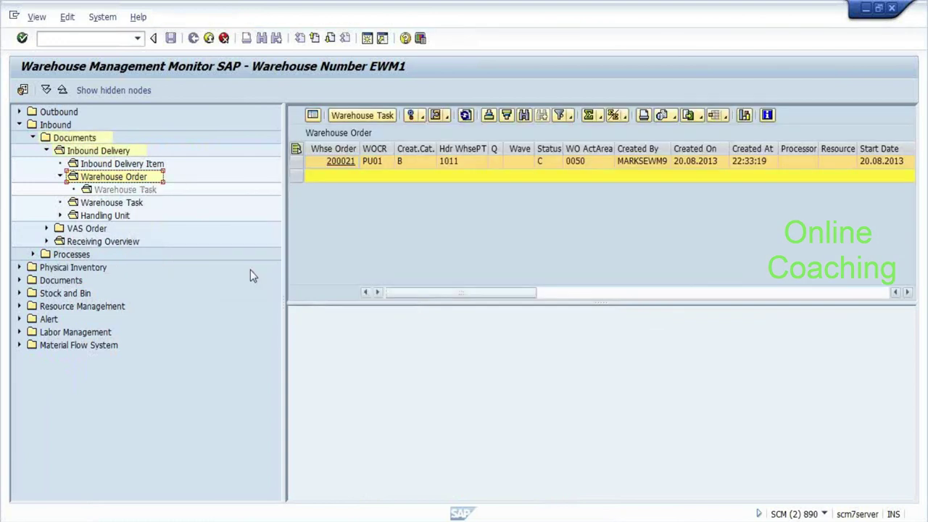
click(423, 116)
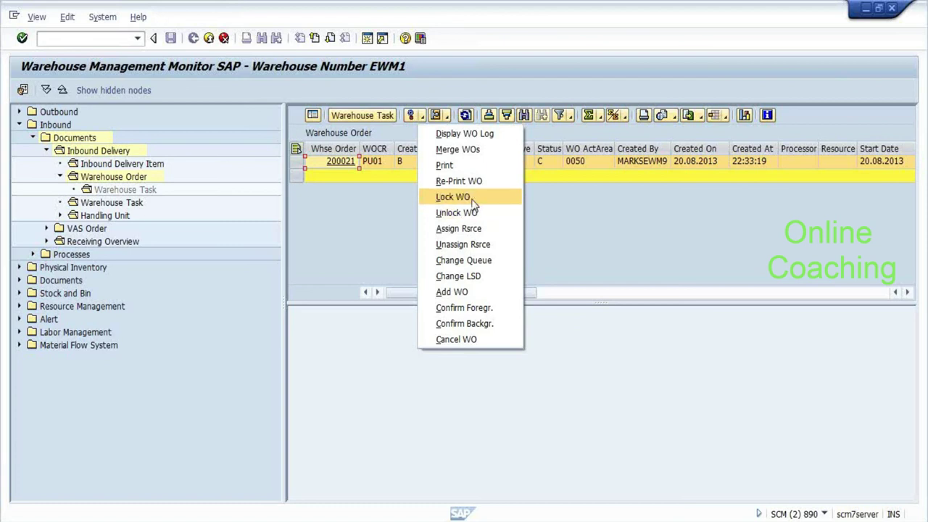
click(511, 34)
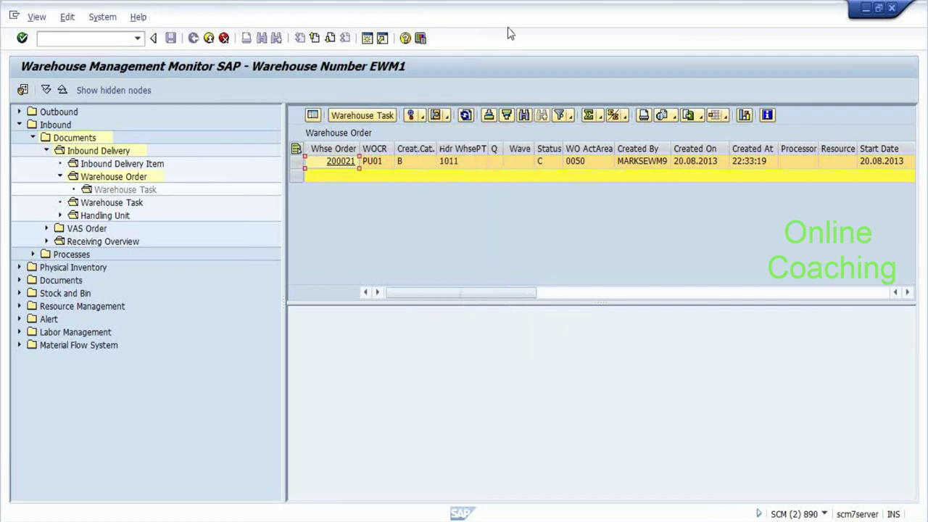
Switch to the IMG session, examine the WO Locked option of warehouse 0001 creation rule HE01 Heavy Items, and return to the IMG.
key(alt+Tab)
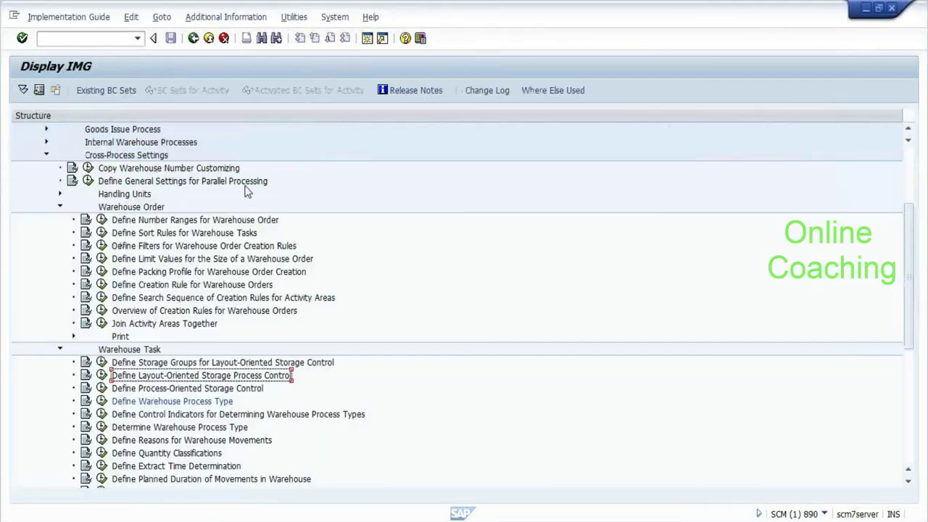
click(102, 285)
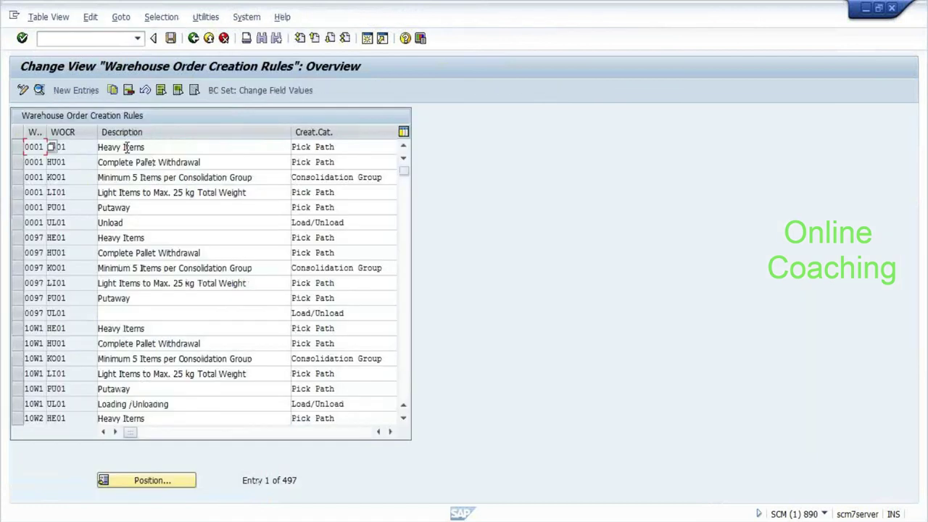
double_click(31, 147)
click(38, 436)
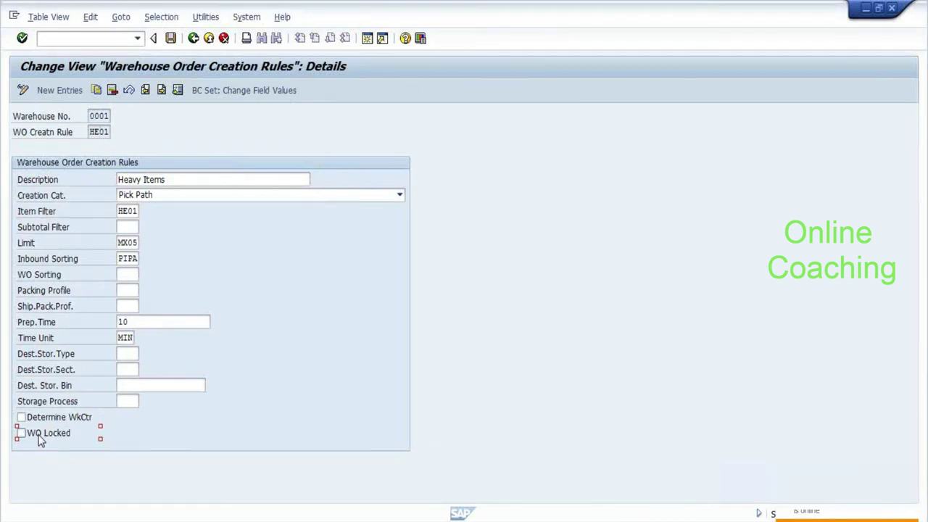
click(95, 132)
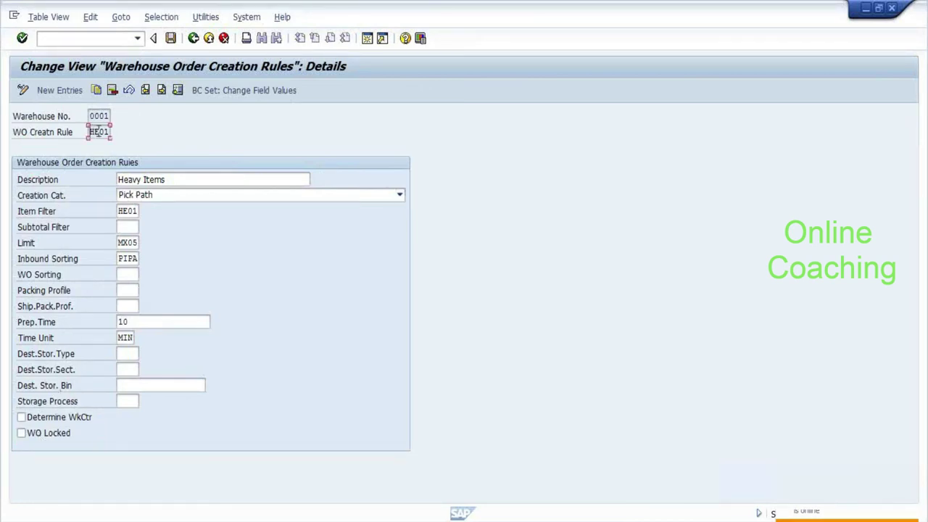
click(194, 39)
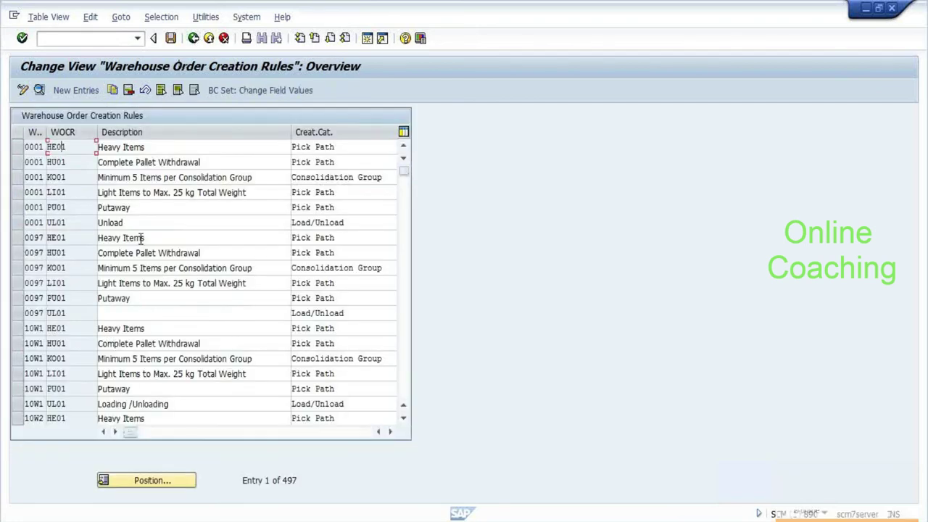
click(193, 38)
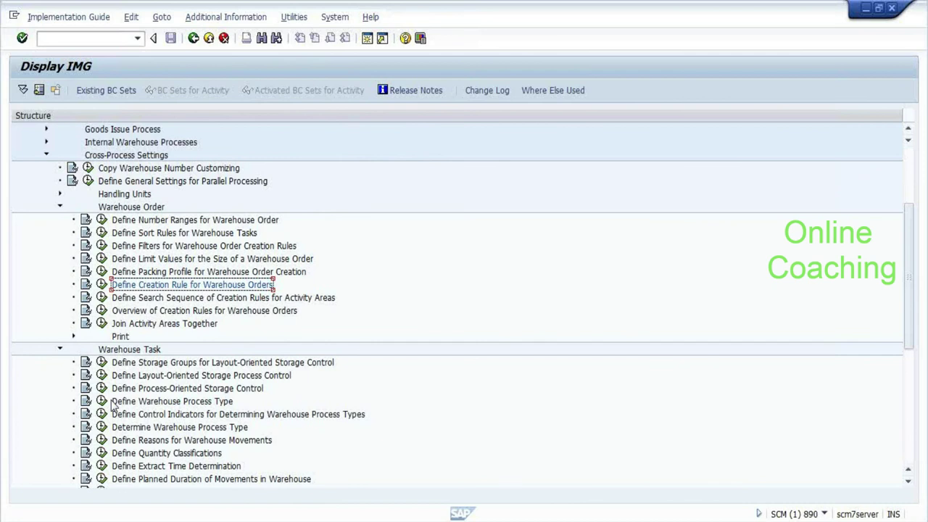
Open Define Warehouse Process Type and examine the WO Rule setting of warehouse 0001 process type 3030 Transfer.
scroll(113, 407, down, 3)
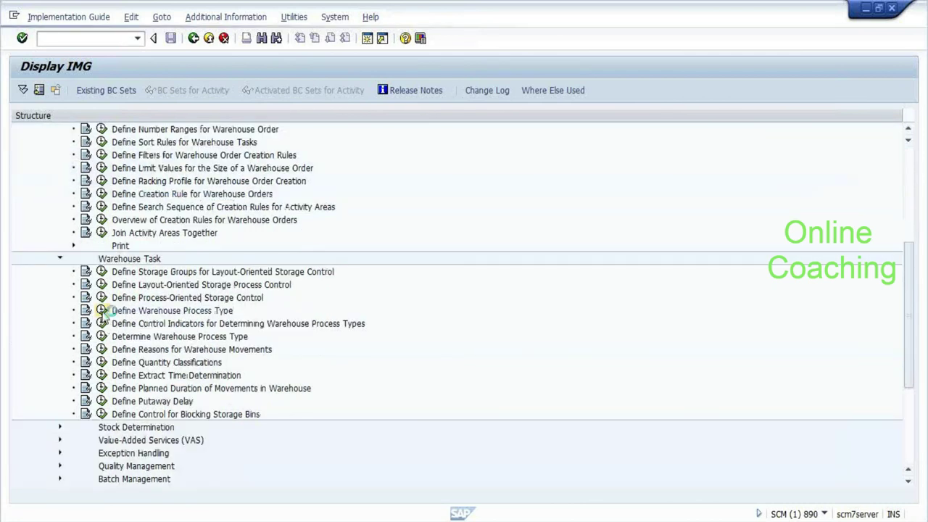
click(101, 311)
double_click(27, 312)
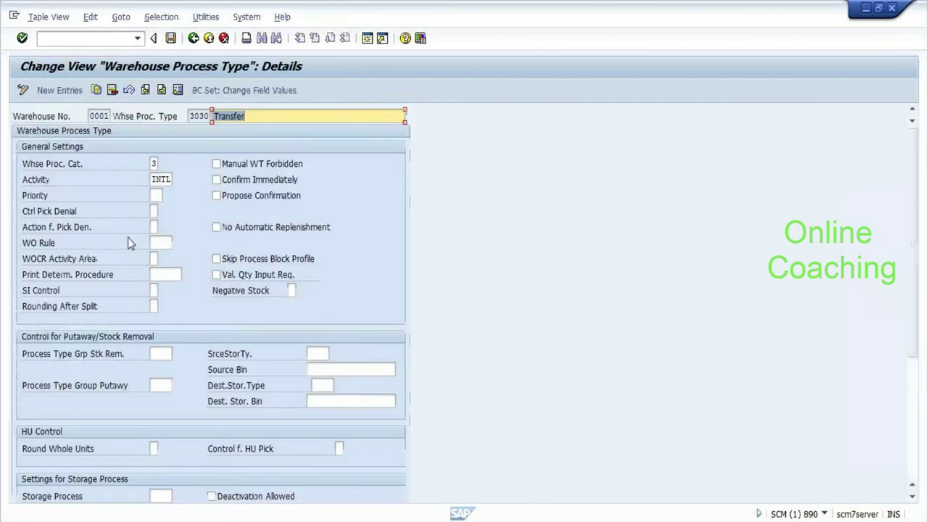
double_click(161, 244)
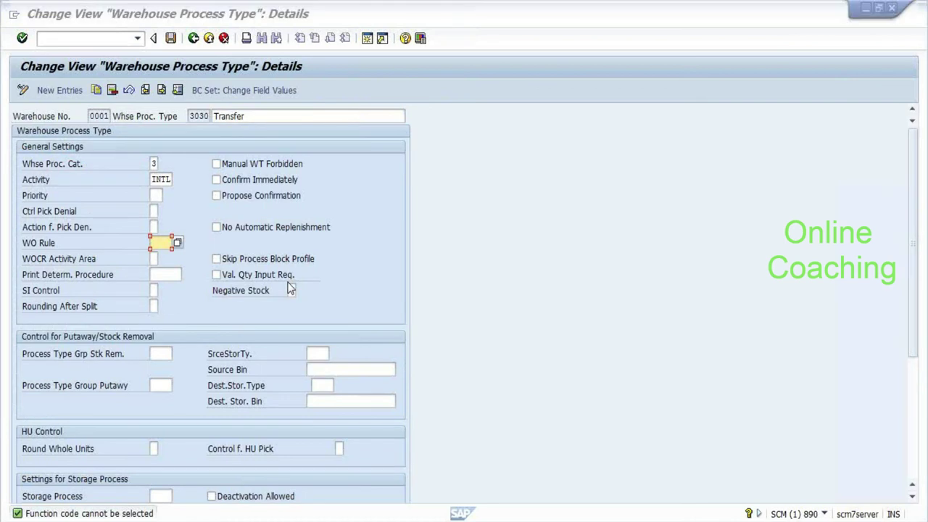
Switch back to the session with the Warehouse Management Monitor for warehouse EWM1.
key(alt+Tab)
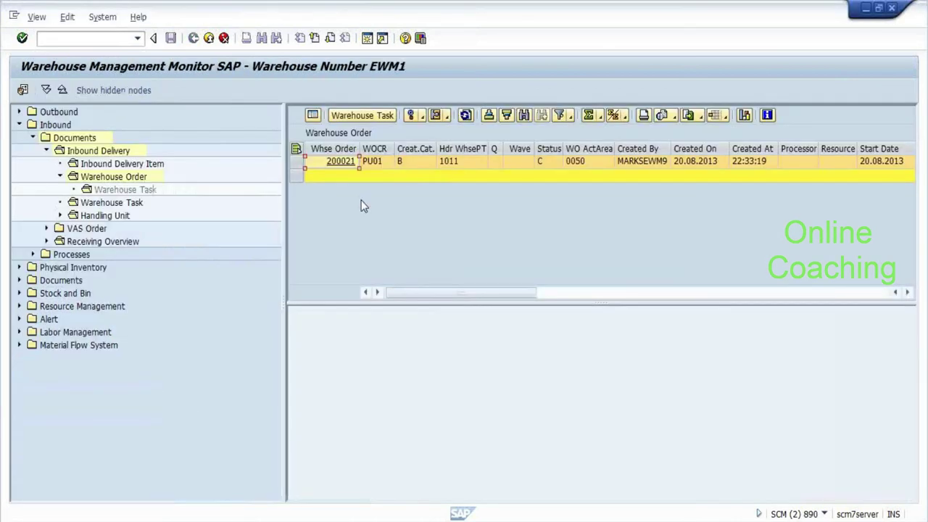
key(alt+Tab)
key(alt+Tab)
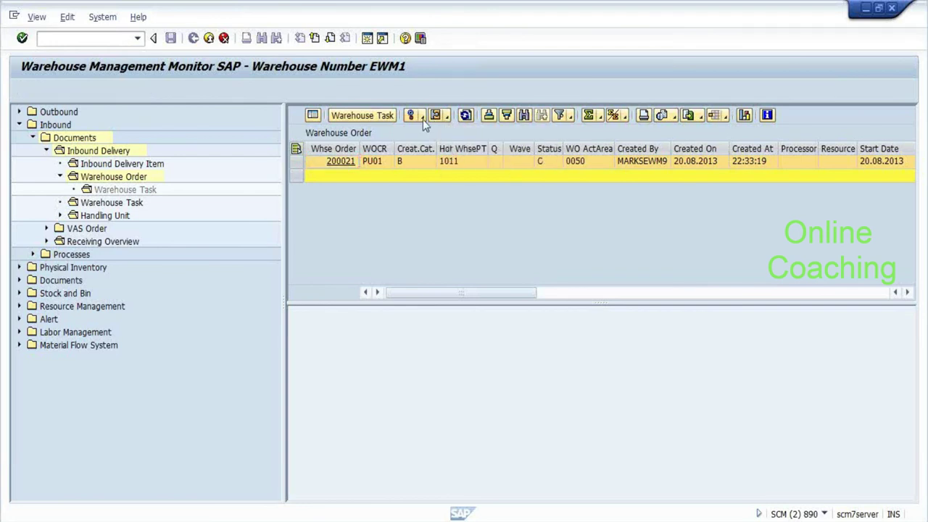
Examine the methods available for the EWM1 warehouse order and the possible values of its status.
click(423, 119)
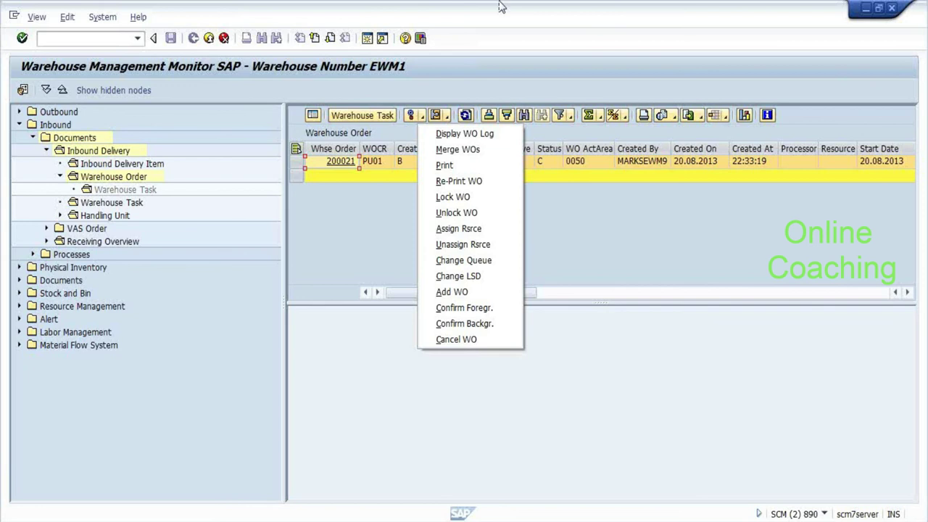
click(403, 199)
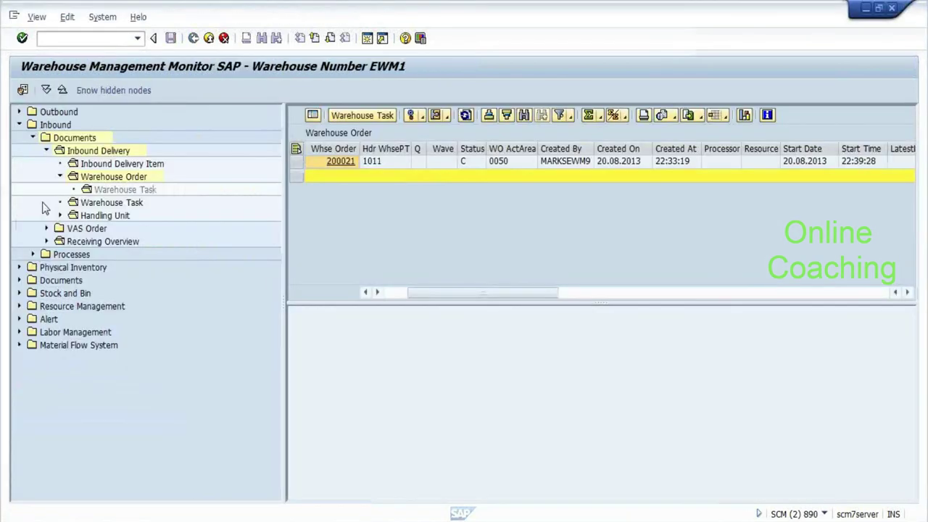
click(477, 161)
click(480, 161)
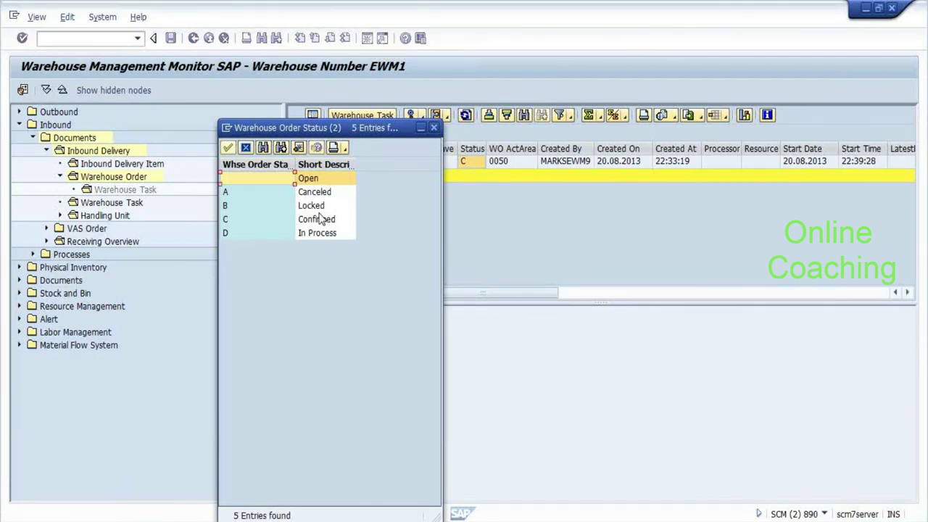
click(322, 220)
click(433, 127)
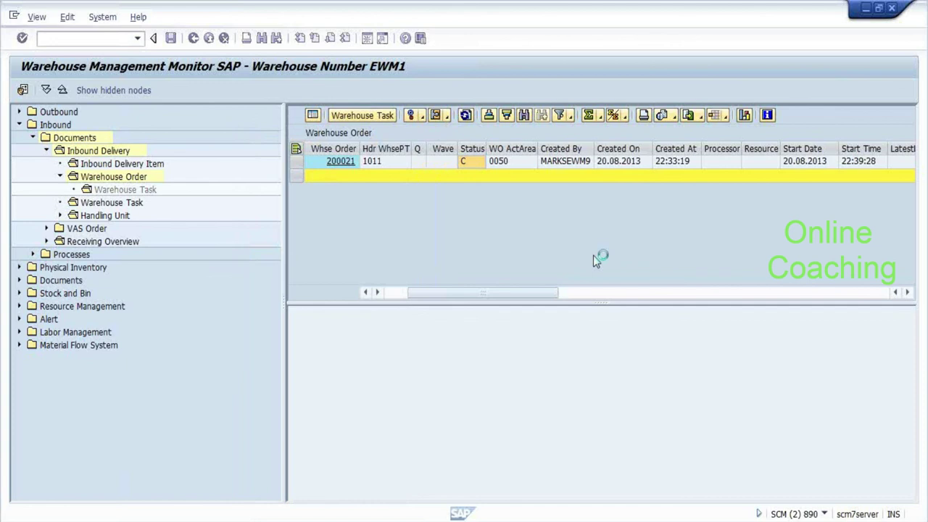
Collapse the Inbound node and expand Documents under the Outbound node of the monitor.
double_click(74, 140)
key(Up)
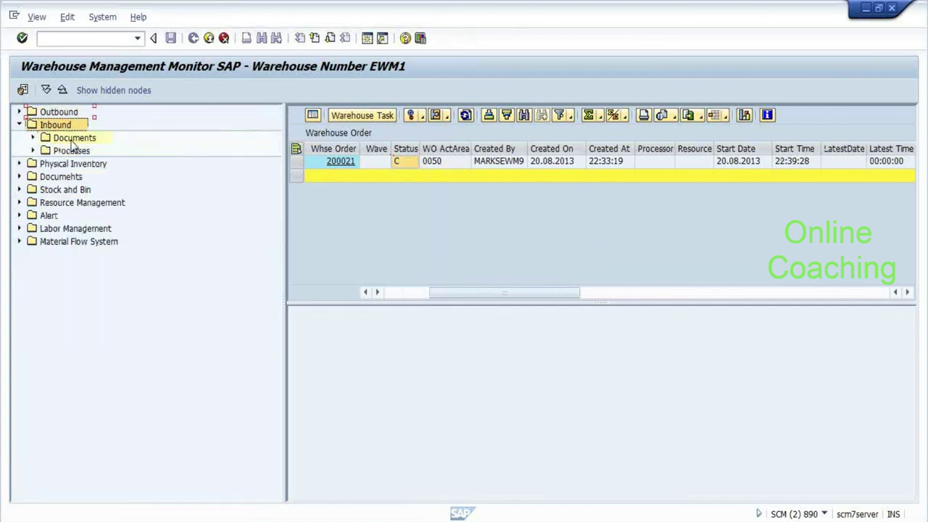
key(Left)
key(Up)
key(Right)
key(Down)
key(Down)
key(Up)
key(Right)
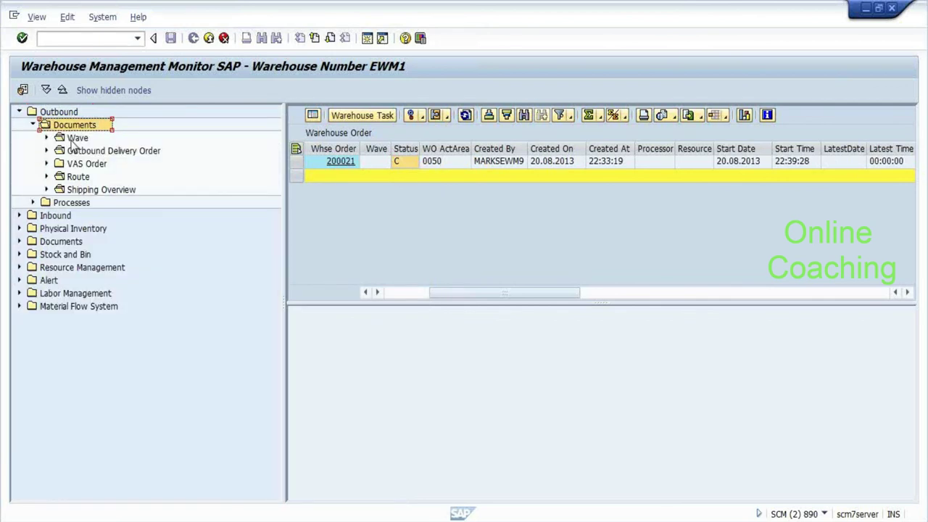
Display the warehouse orders belonging to outbound delivery orders in EWM1 without any selection criteria.
key(Down)
key(Down)
key(Right)
key(Down)
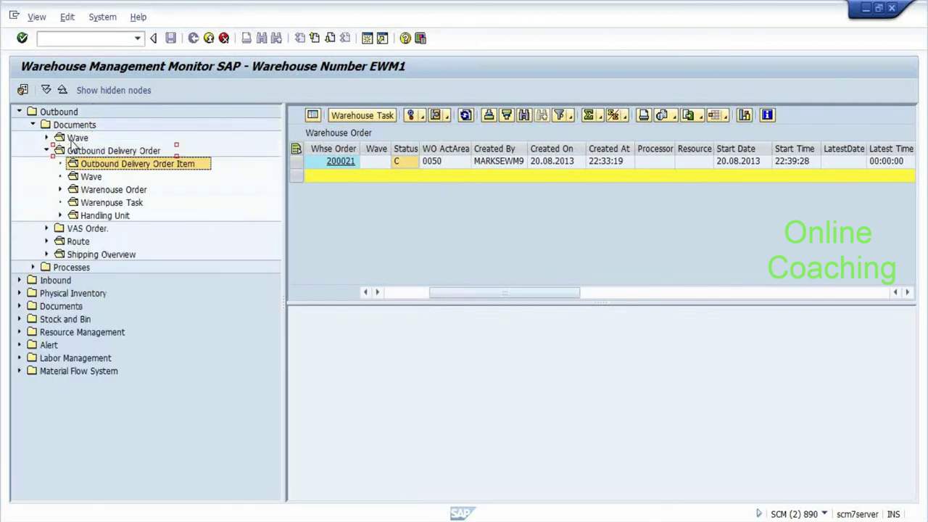
key(Down)
key(Down)
click(101, 192)
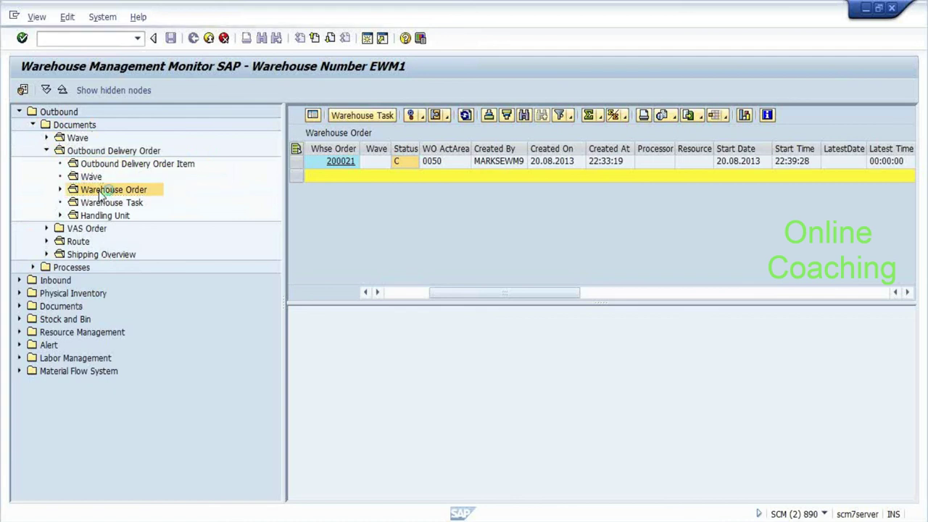
double_click(101, 191)
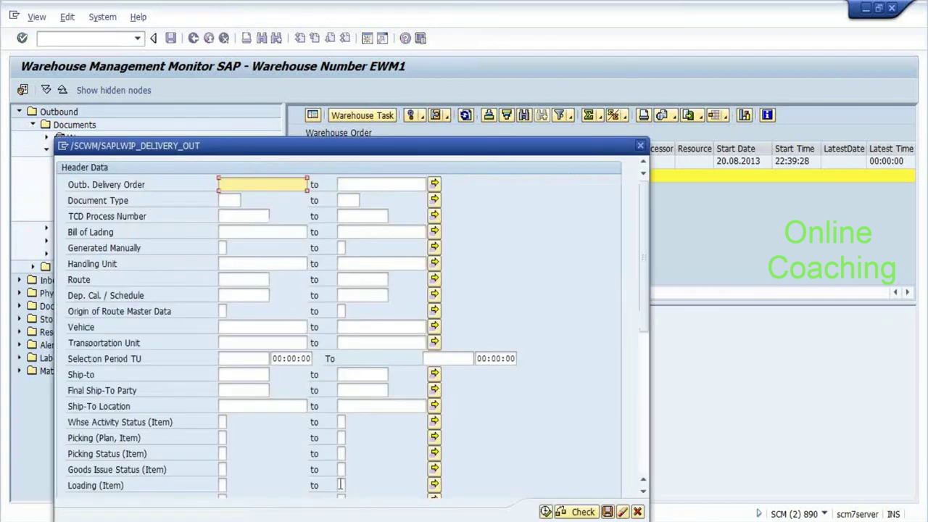
click(548, 512)
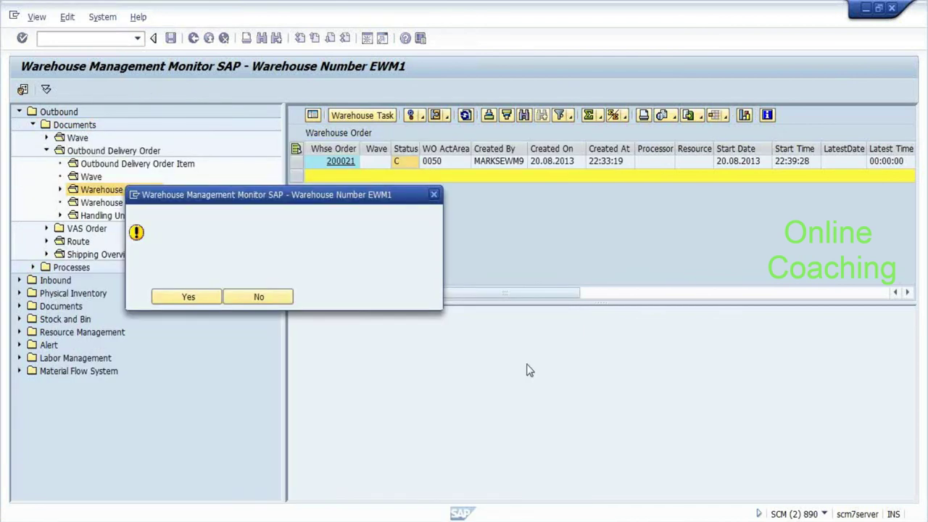
key(Return)
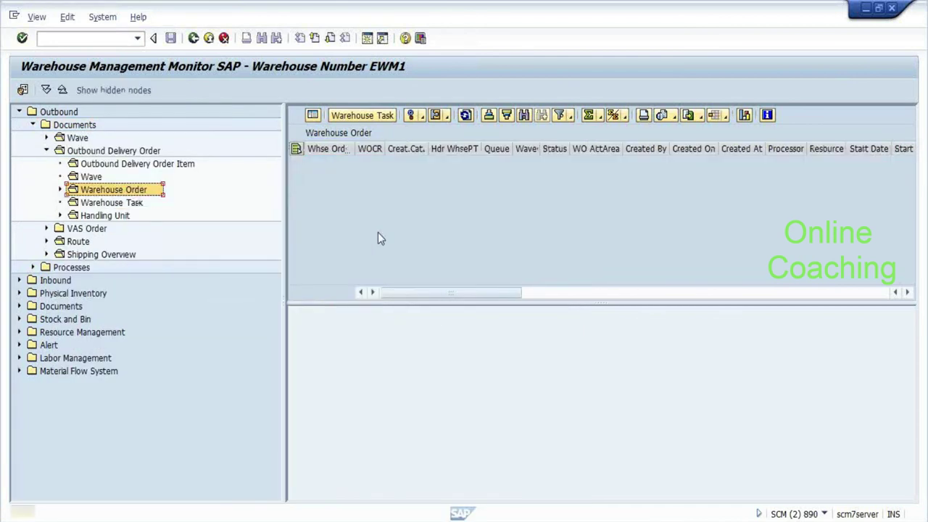
Change the monitor's warehouse number to 1LW1, Central Warehouse-1LW1, keeping monitor SAP.
click(23, 90)
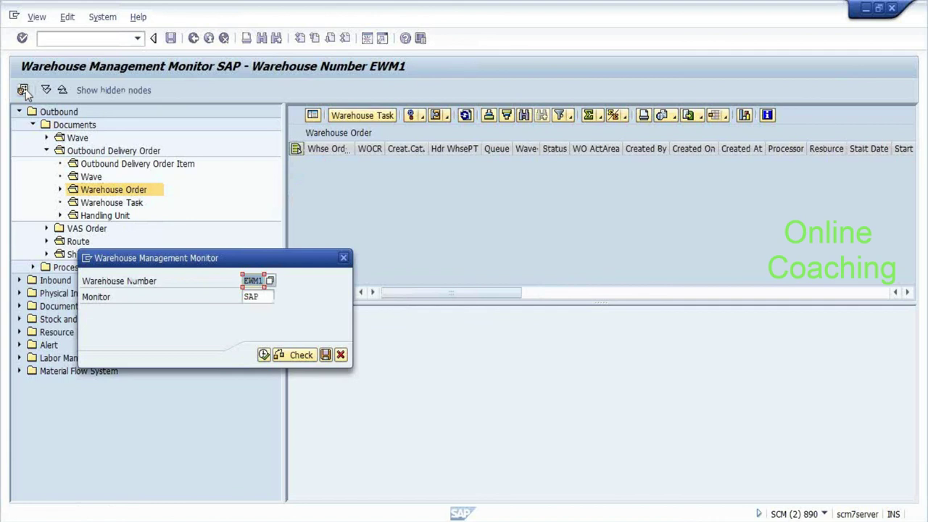
key(Delete)
key(Return)
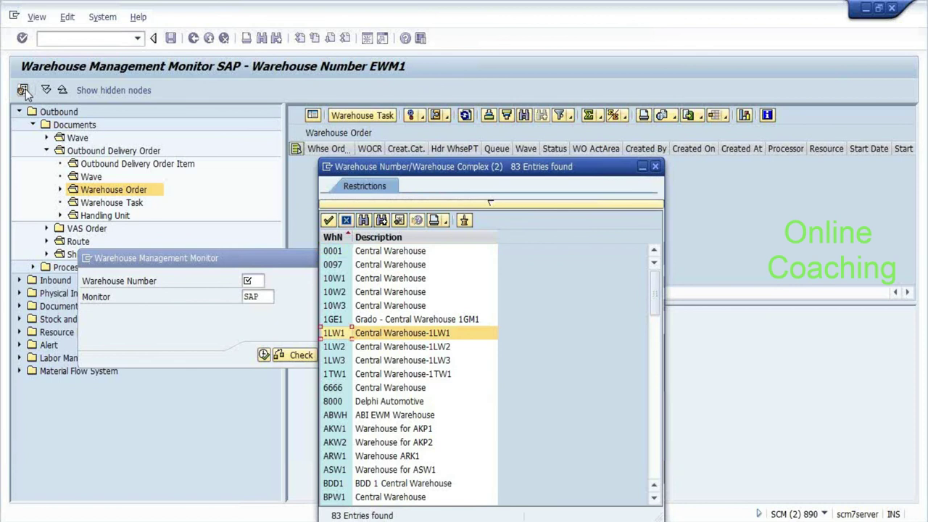
key(Return)
key(Return)
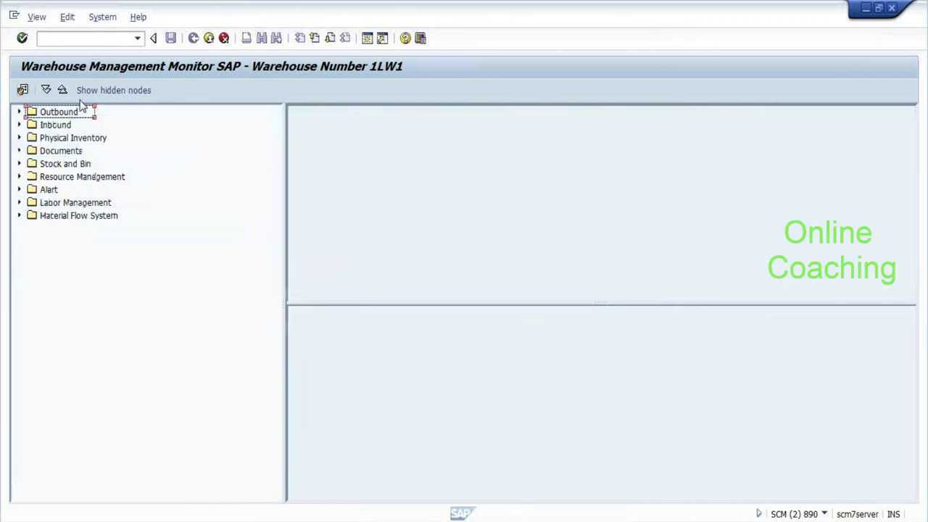
Display the warehouse orders belonging to inbound deliveries in warehouse 1LW1 without any selection criteria.
double_click(57, 124)
double_click(65, 138)
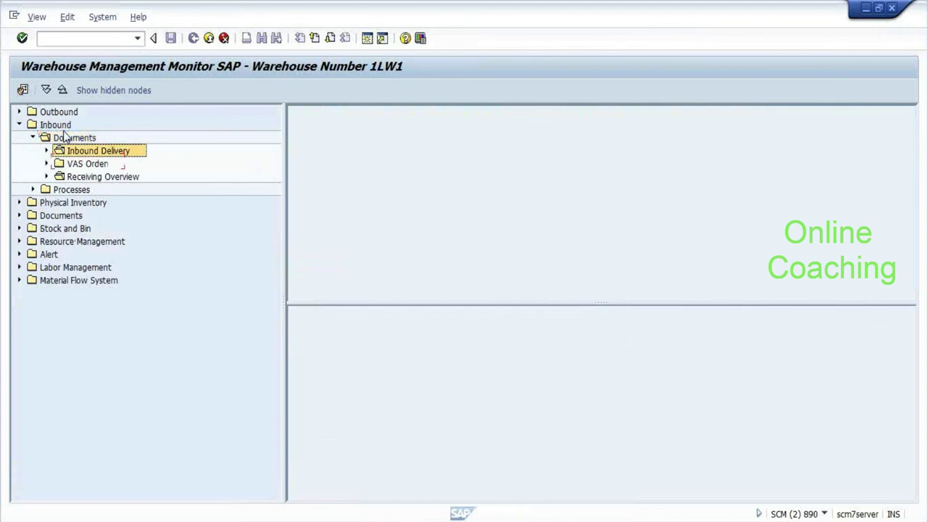
double_click(98, 151)
double_click(114, 177)
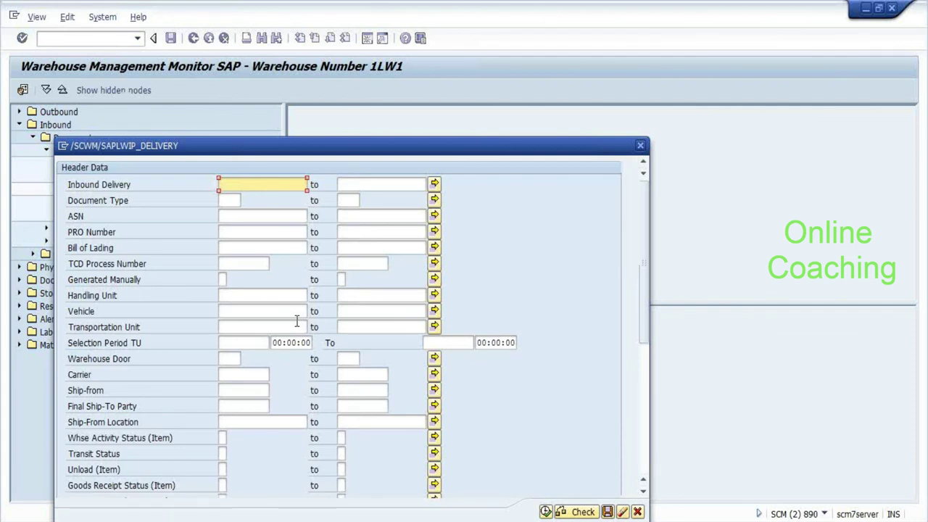
key(F8)
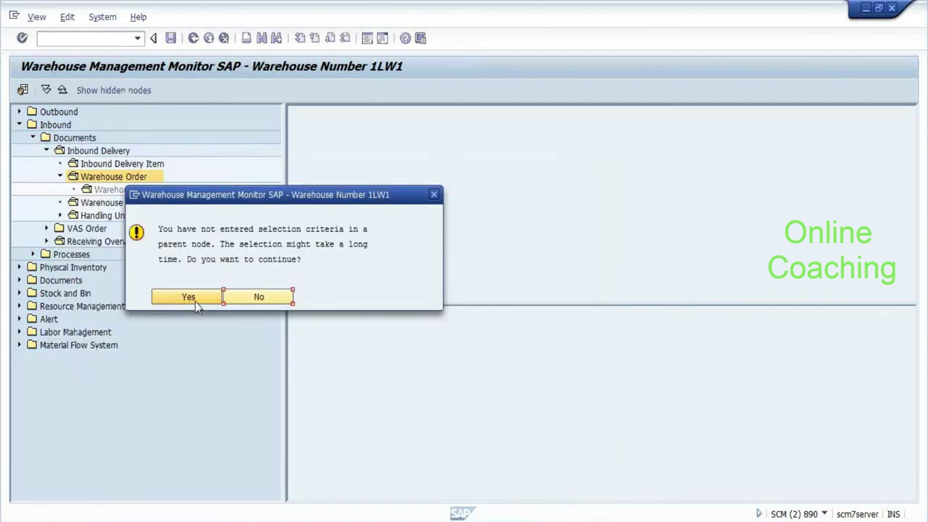
click(195, 302)
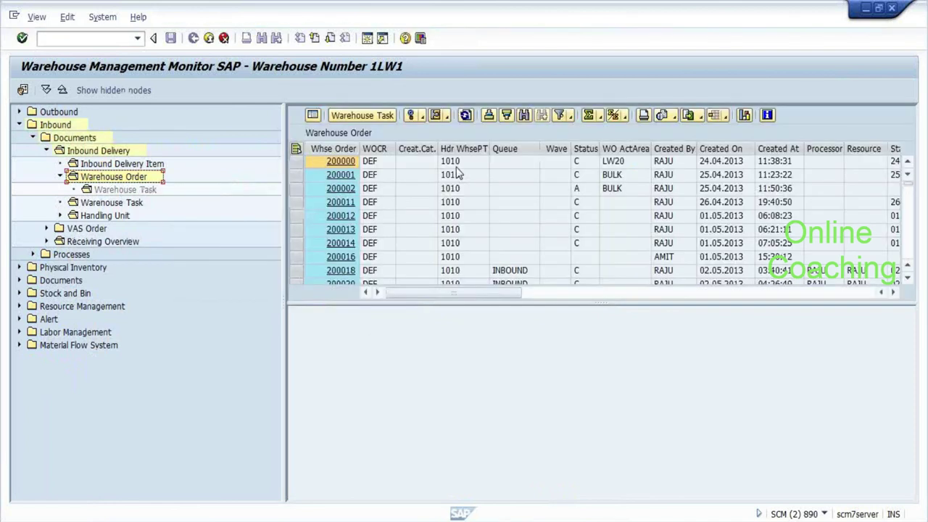
Examine the possible status values from the warehouse order with status A, and select the first blank status.
click(582, 189)
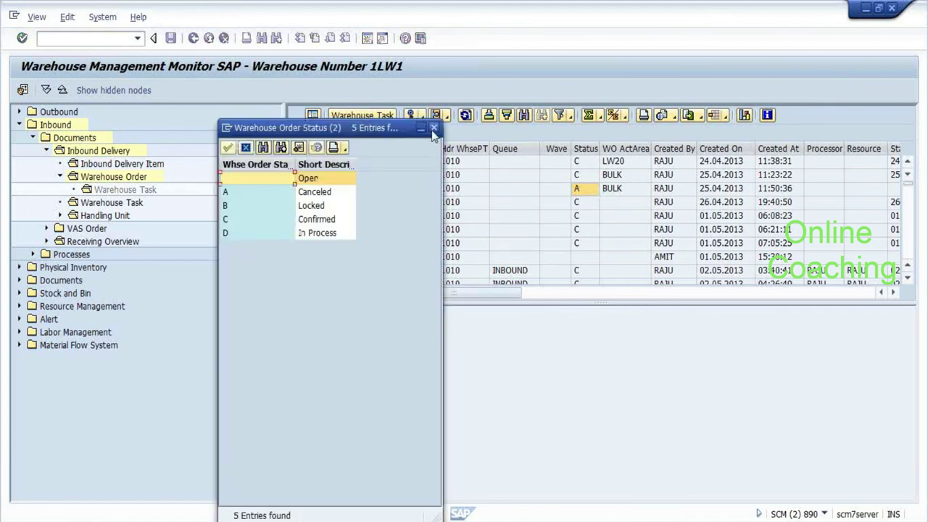
click(434, 129)
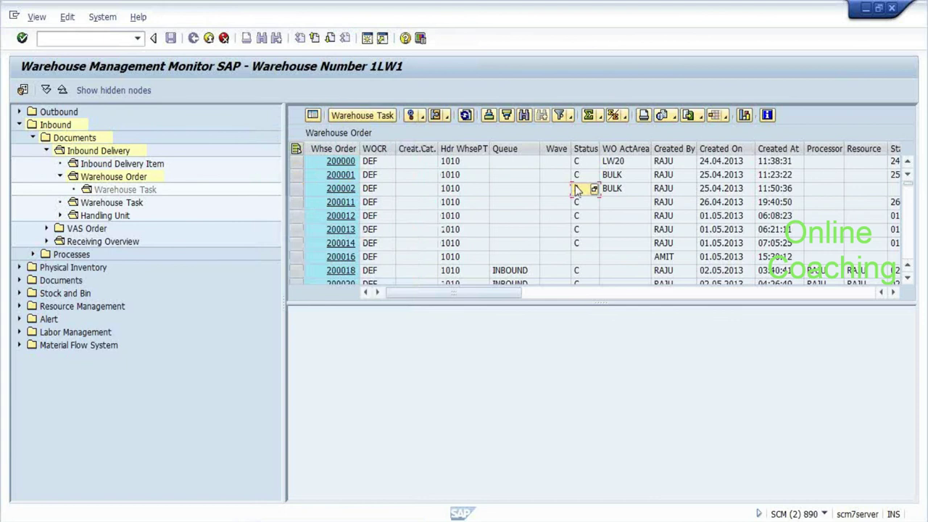
click(580, 256)
Open the first warehouse order with a blank status, examine its form view, and return to the list view.
click(341, 259)
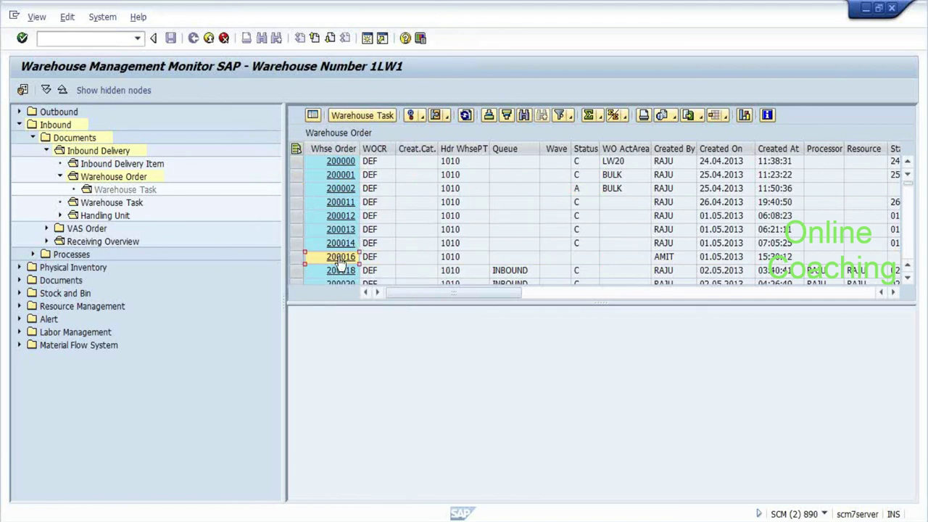
click(340, 263)
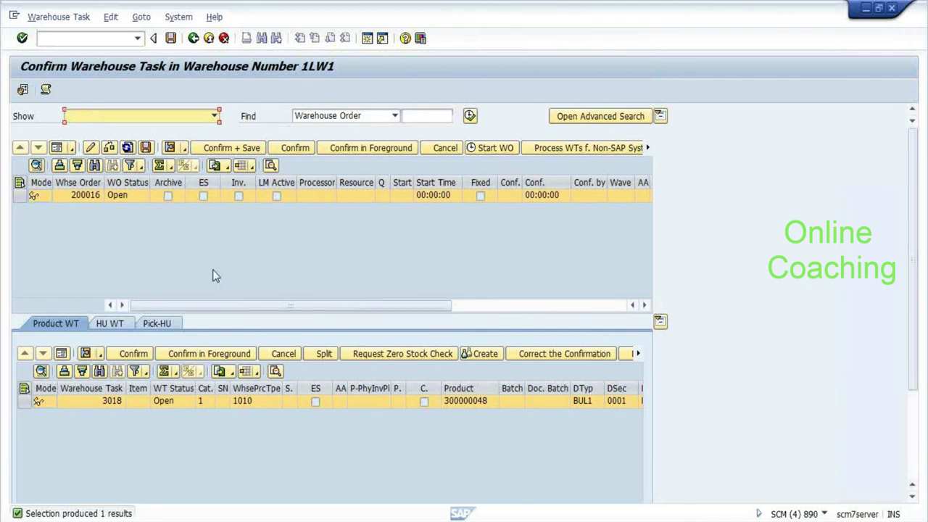
click(61, 148)
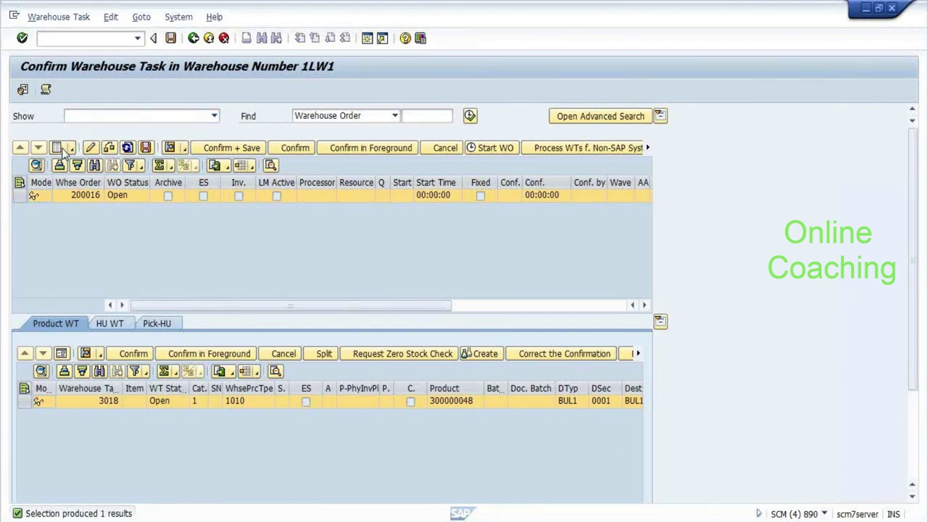
click(61, 148)
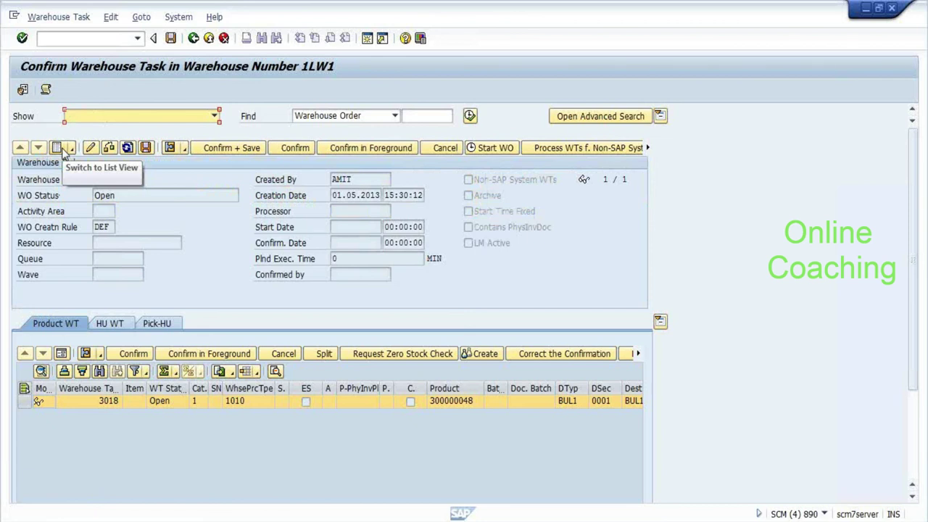
click(61, 148)
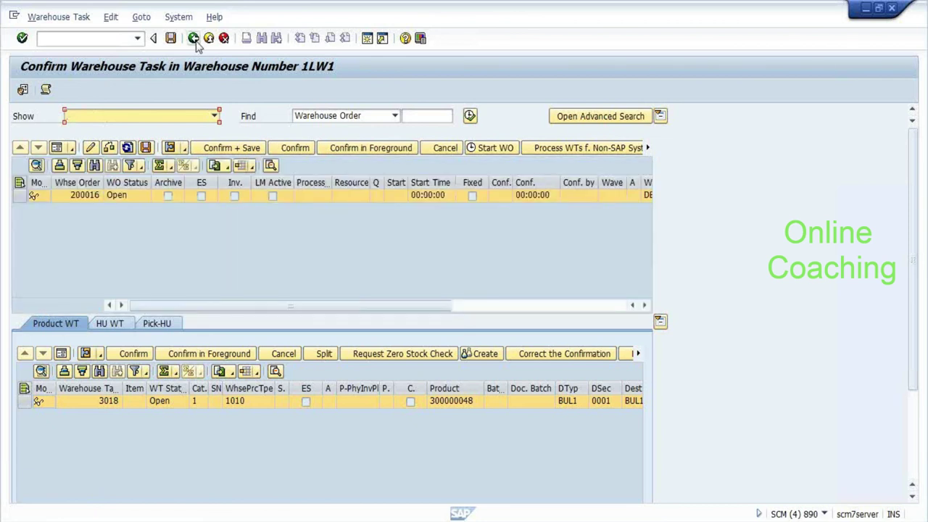
Confirm the open warehouse order together with its product warehouse task.
click(300, 156)
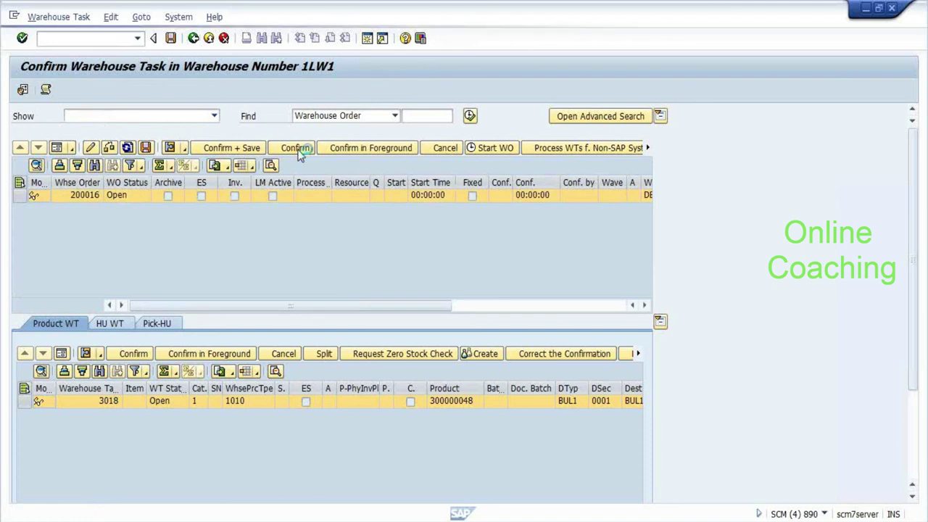
click(224, 240)
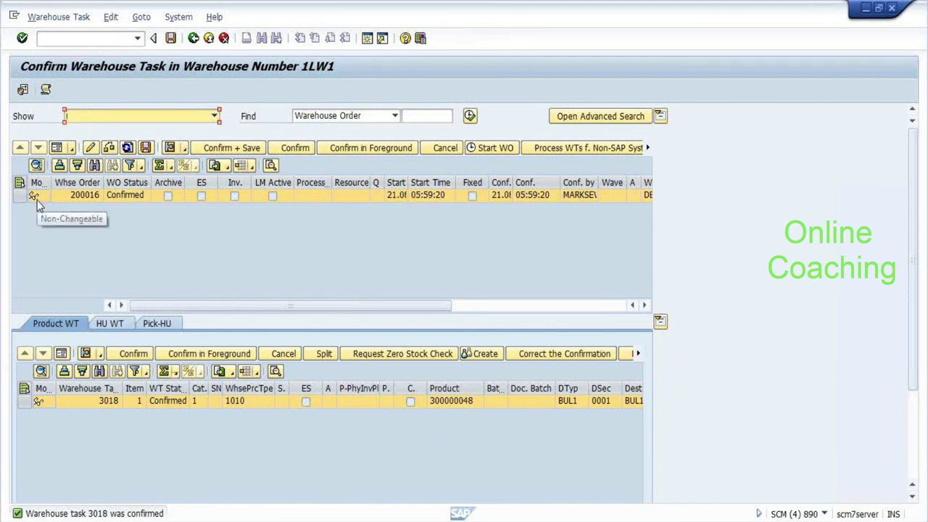
Widen the Mode column of the warehouse order list and select the order's Mode cell.
double_click(51, 182)
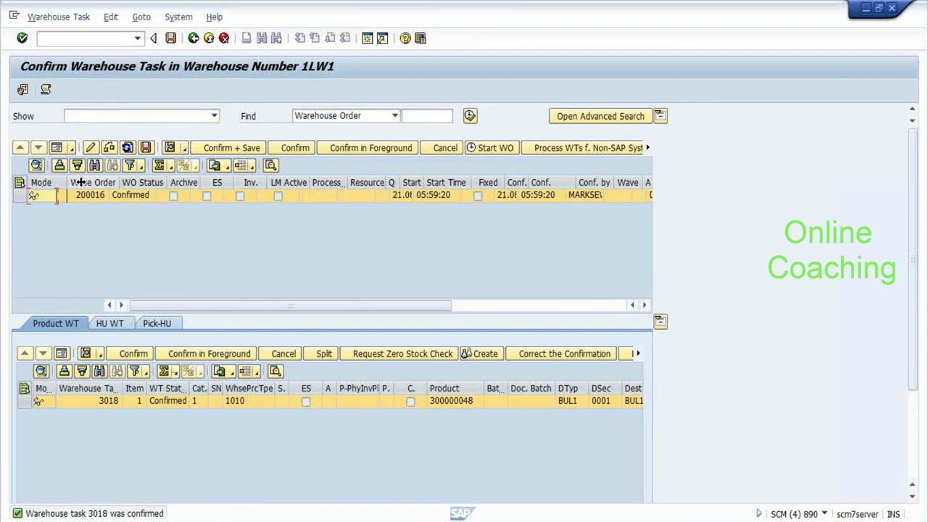
drag(81, 182, 84, 179)
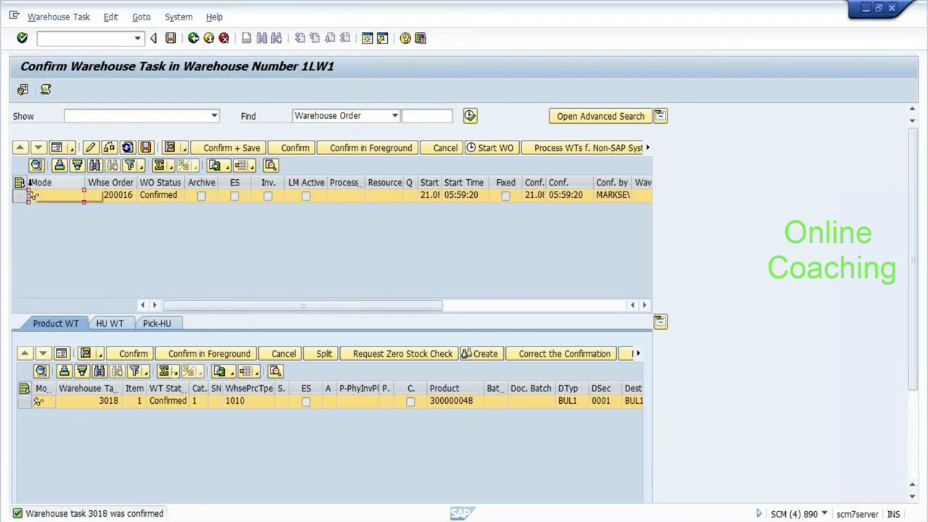
click(31, 194)
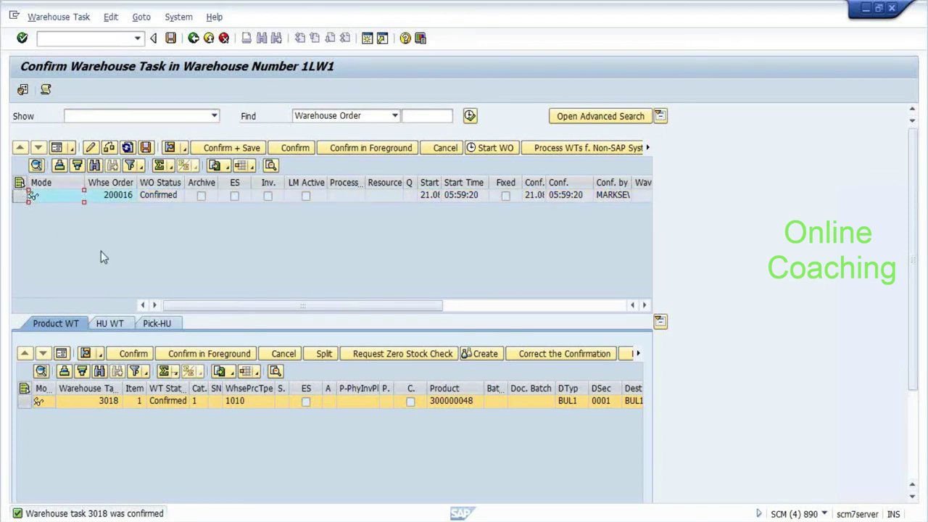
Return to the monitor and examine the creation rules, process types, queues and statuses of the 1LW1 inbound warehouse orders.
click(194, 37)
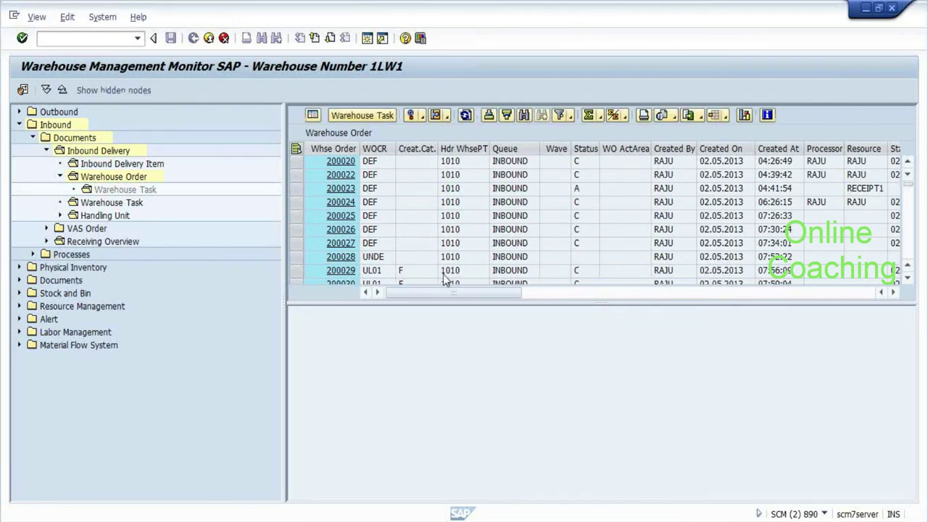
scroll(418, 244, down, 3)
scroll(417, 245, down, 1)
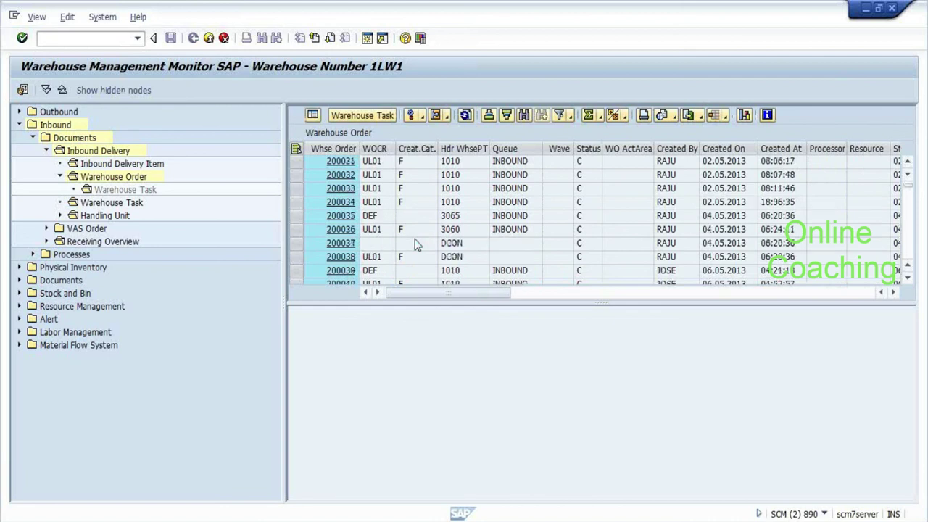
scroll(418, 244, down, 5)
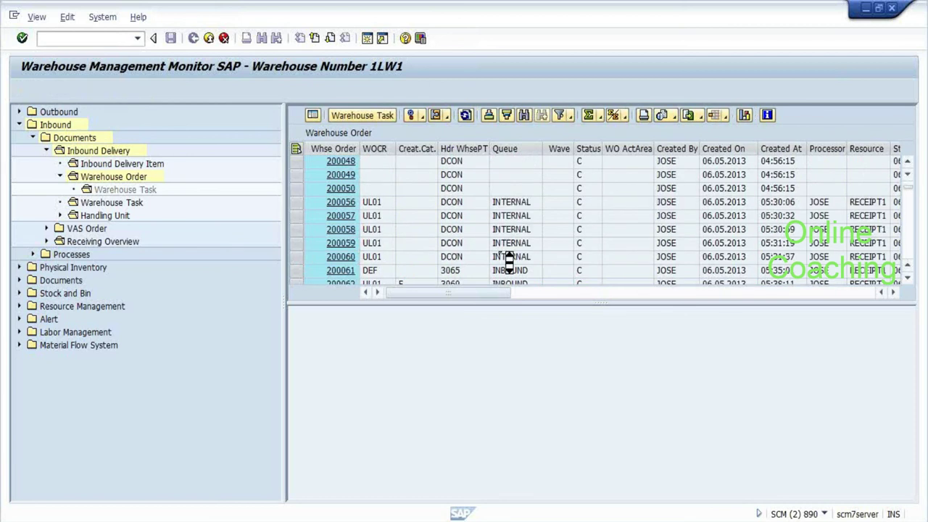
scroll(509, 260, down, 5)
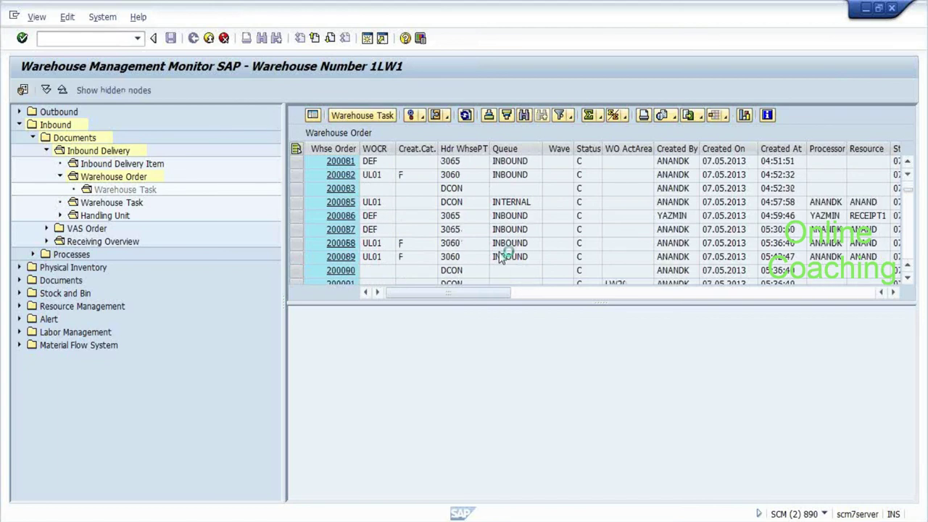
scroll(503, 259, down, 10)
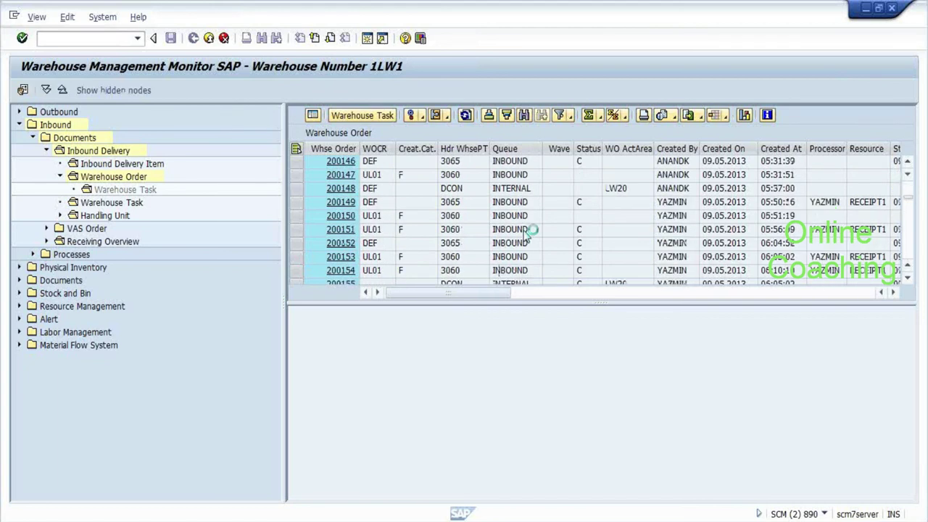
Open warehouse order 200147, view its HU warehouse tasks, and return to the monitor.
click(342, 176)
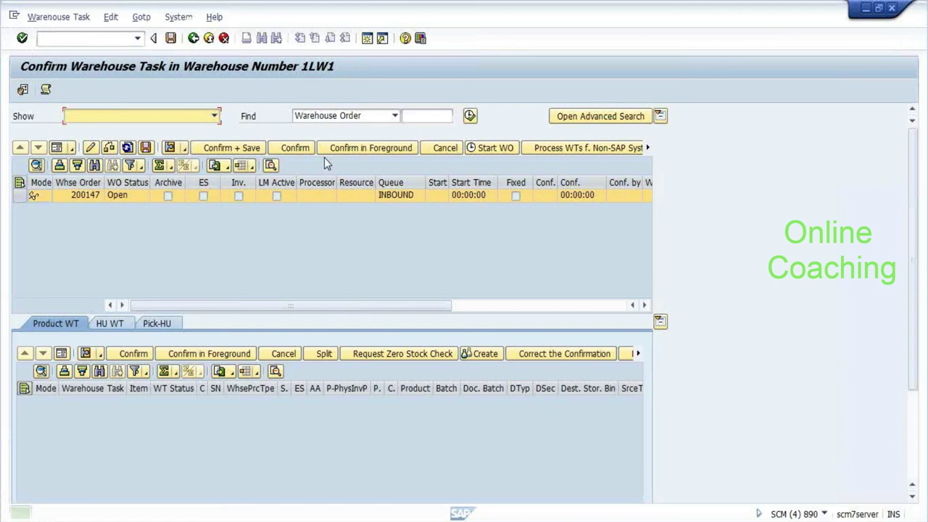
click(108, 324)
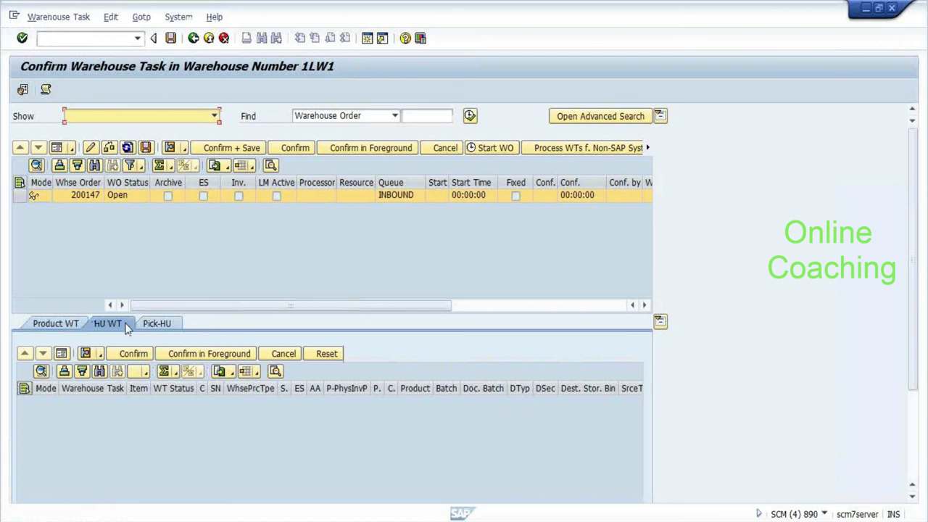
click(194, 39)
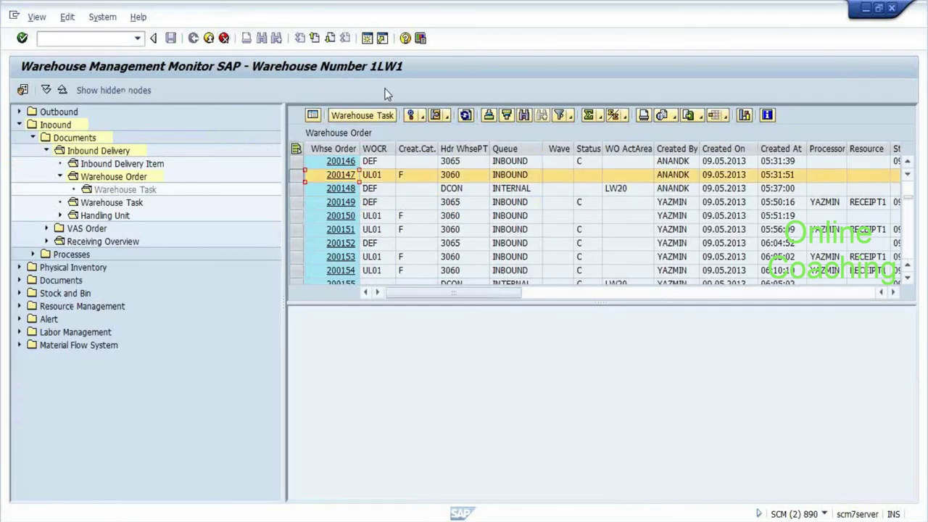
Display the warehouse task of order 200147, open task 3216, and widen its WT and WT Item columns.
click(362, 115)
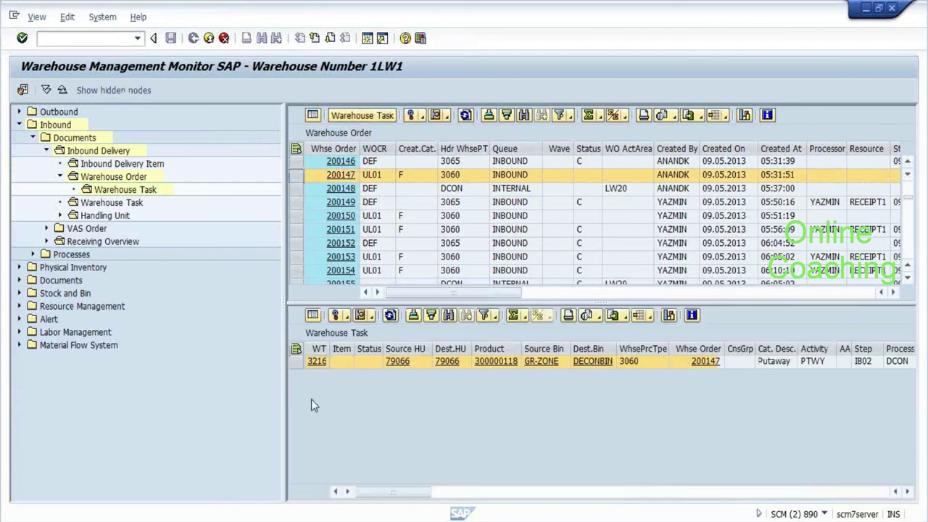
click(316, 364)
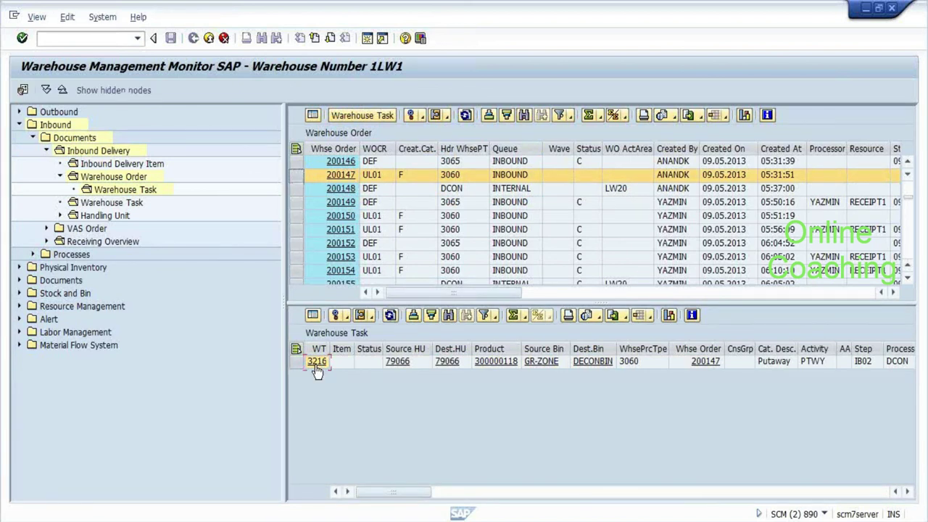
double_click(317, 366)
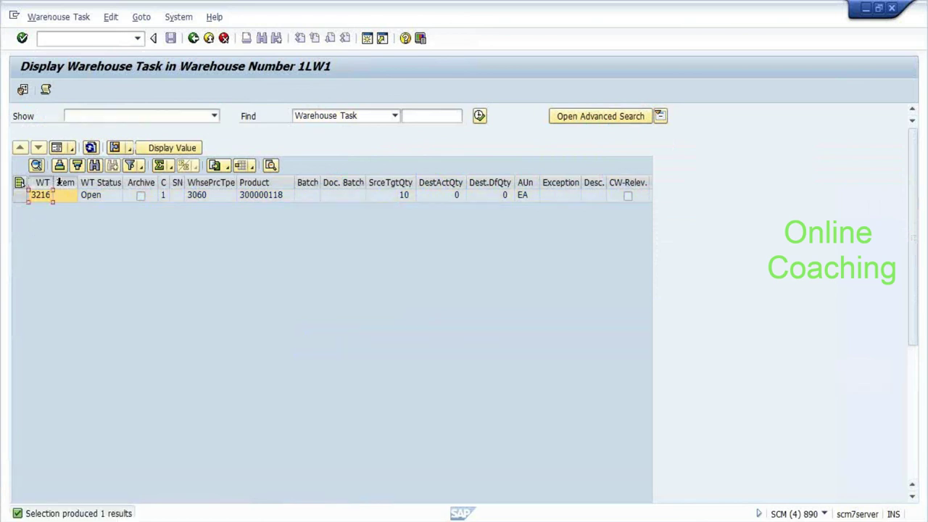
drag(62, 181, 89, 182)
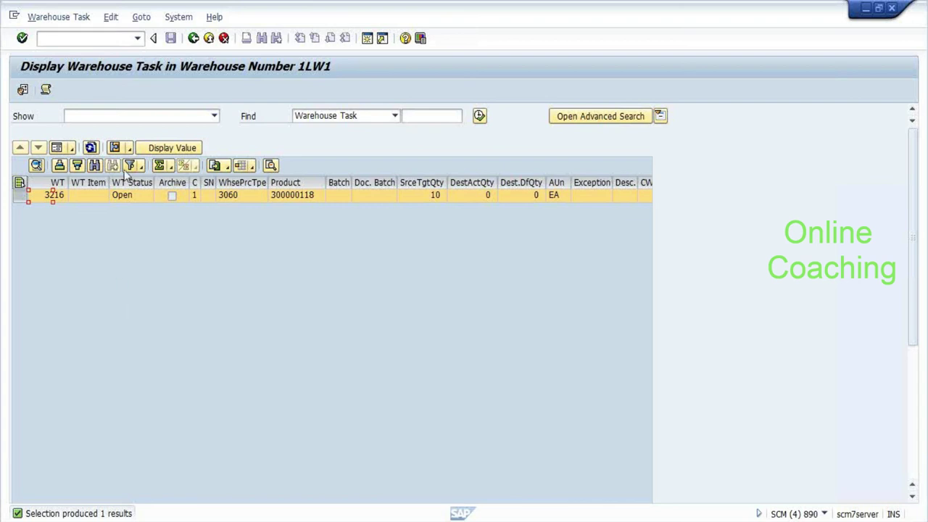
Examine the form view of warehouse task 3216 down to its bins, HUs and queue, and return to the monitor.
click(57, 148)
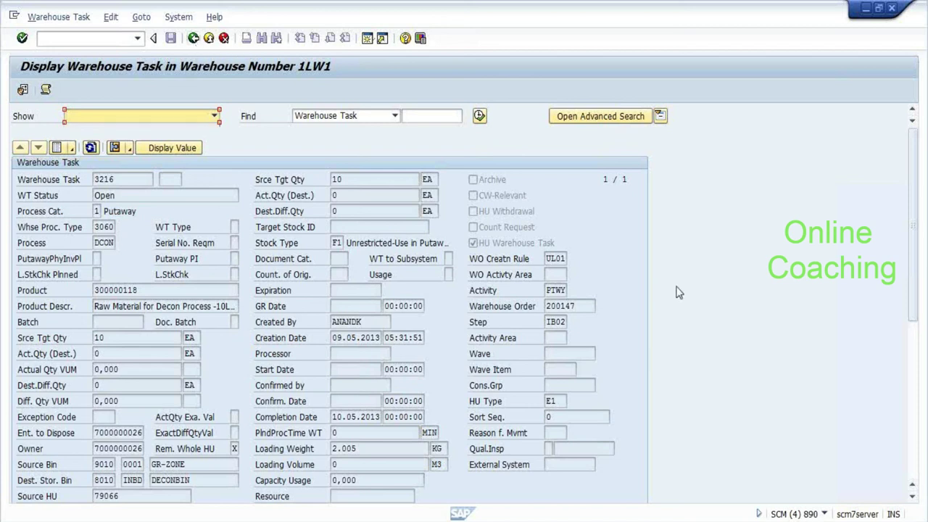
double_click(599, 9)
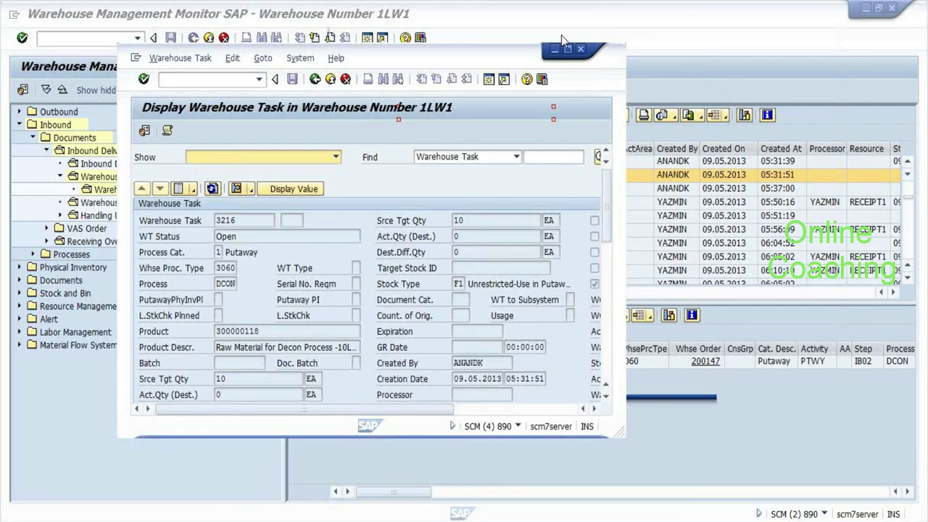
scroll(620, 339, down, 5)
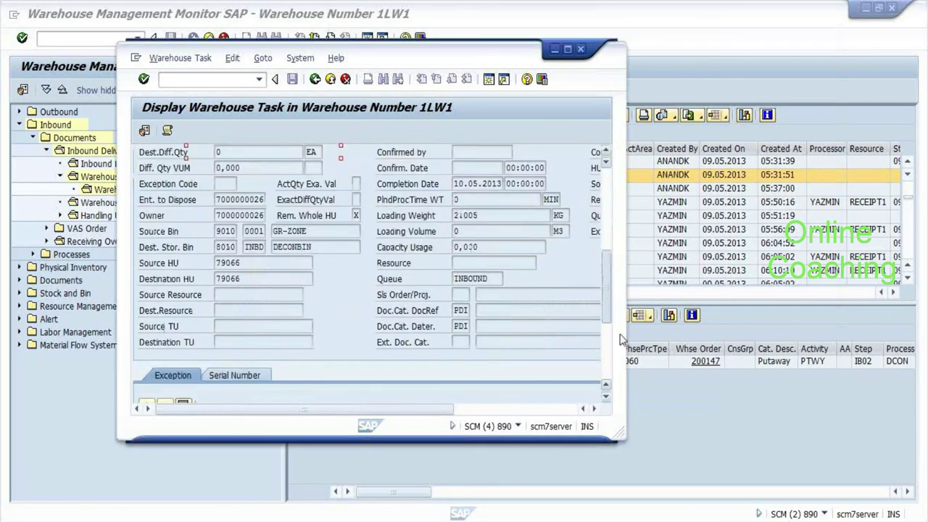
scroll(521, 227, down, 2)
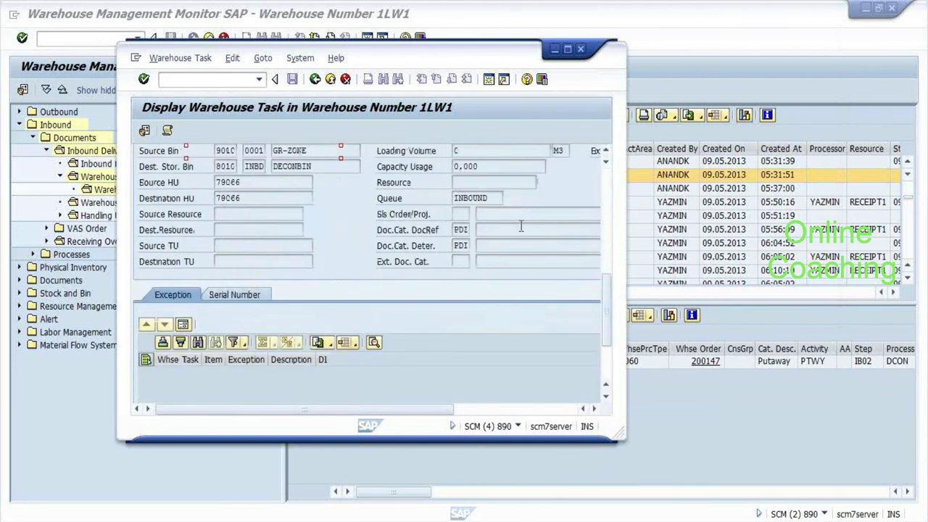
key(F3)
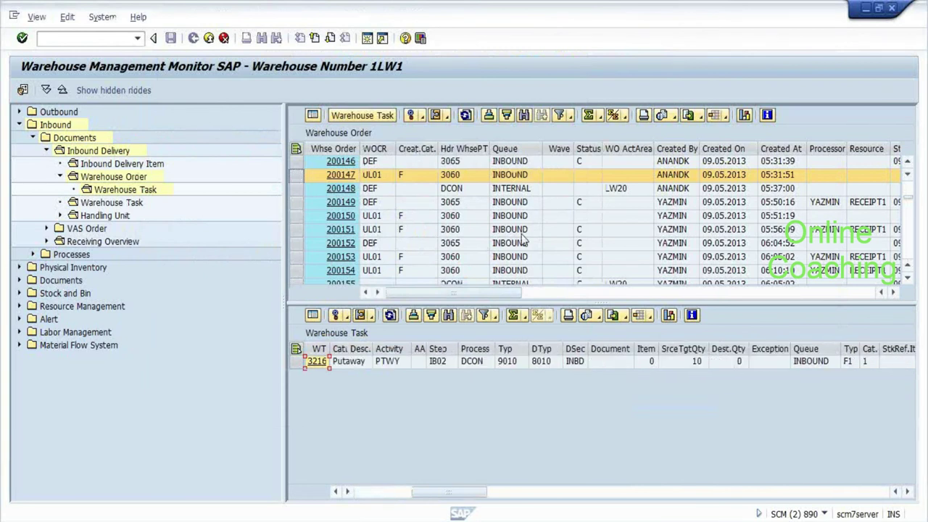
Filter the warehouse order list by a blank warehouse order status as a single value.
click(518, 204)
scroll(518, 206, down, 5)
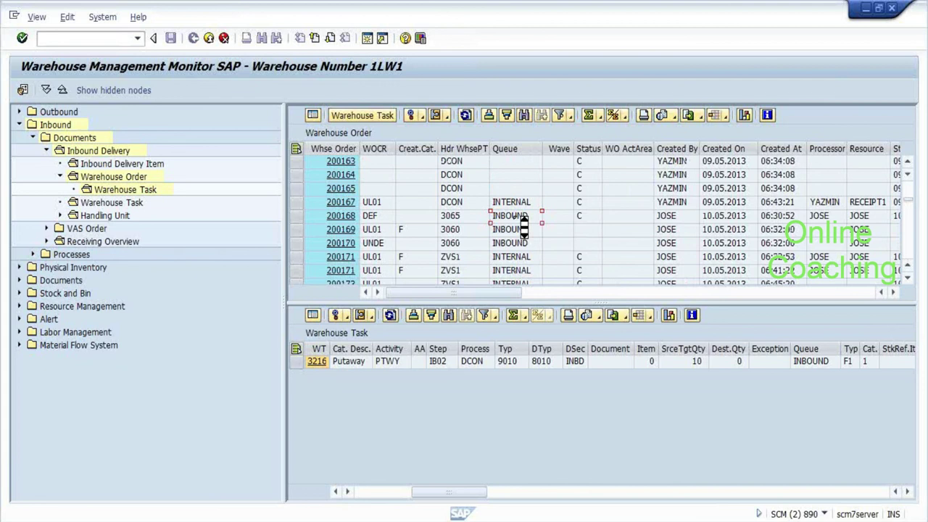
scroll(522, 221, down, 10)
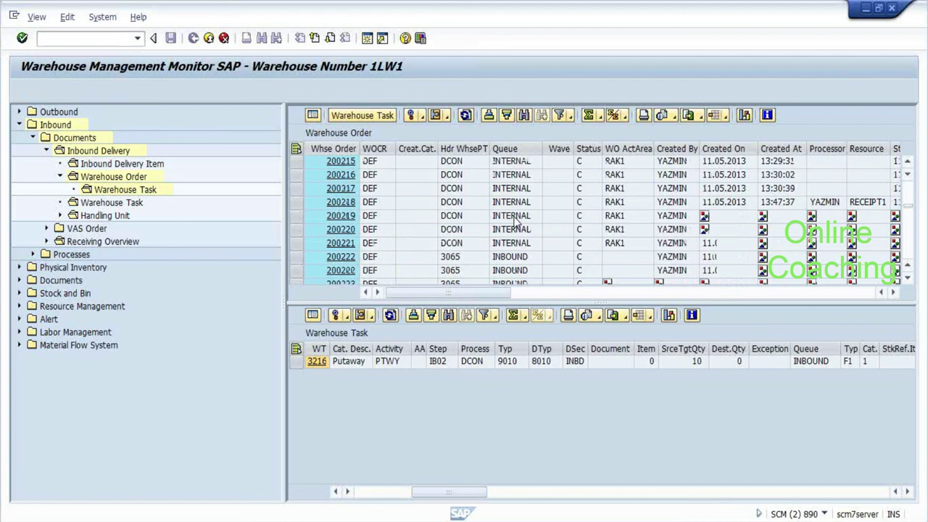
scroll(517, 222, down, 7)
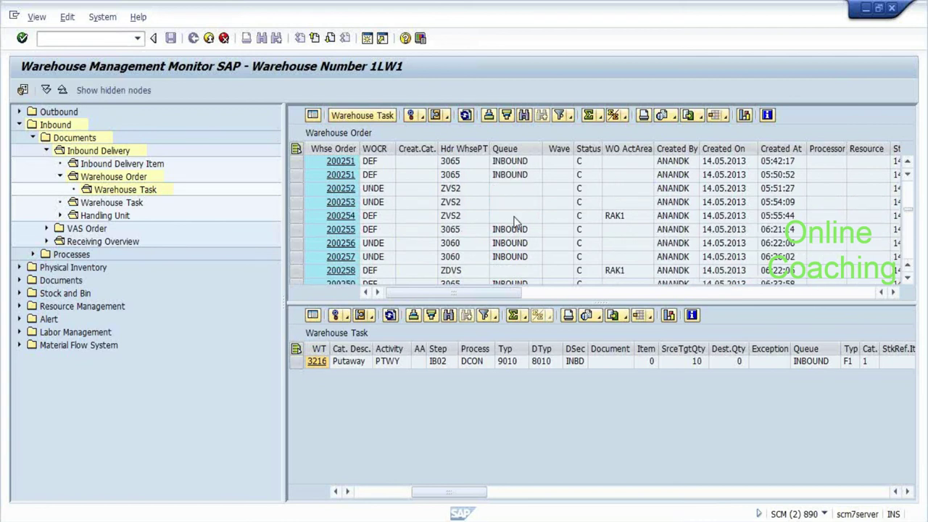
scroll(514, 221, down, 2)
click(589, 149)
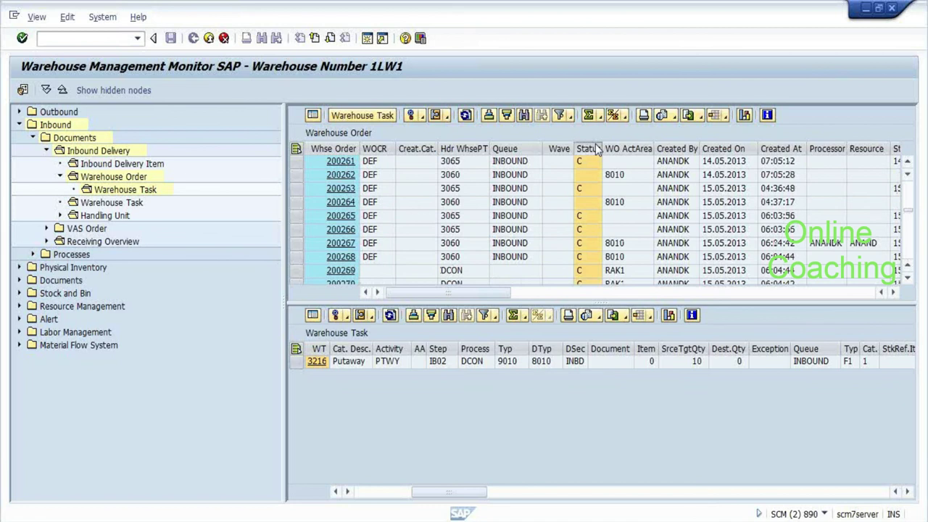
click(558, 114)
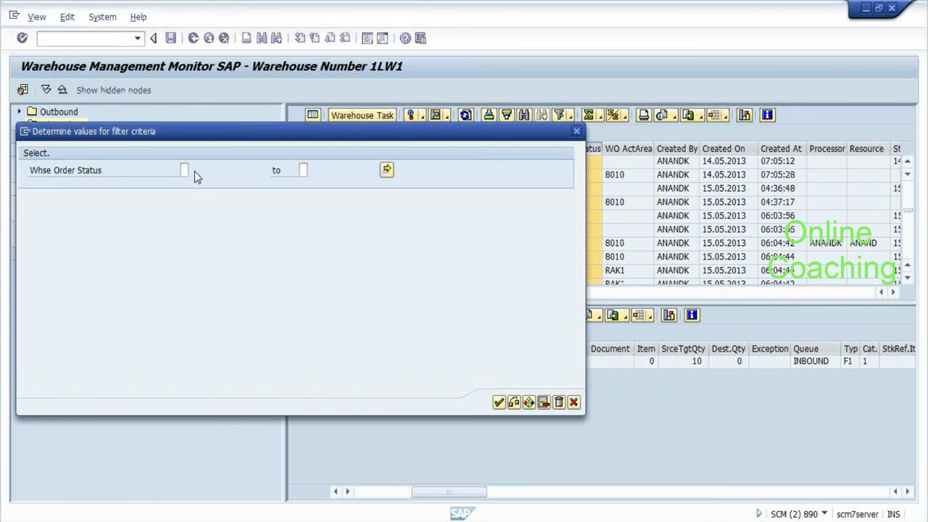
key(F4)
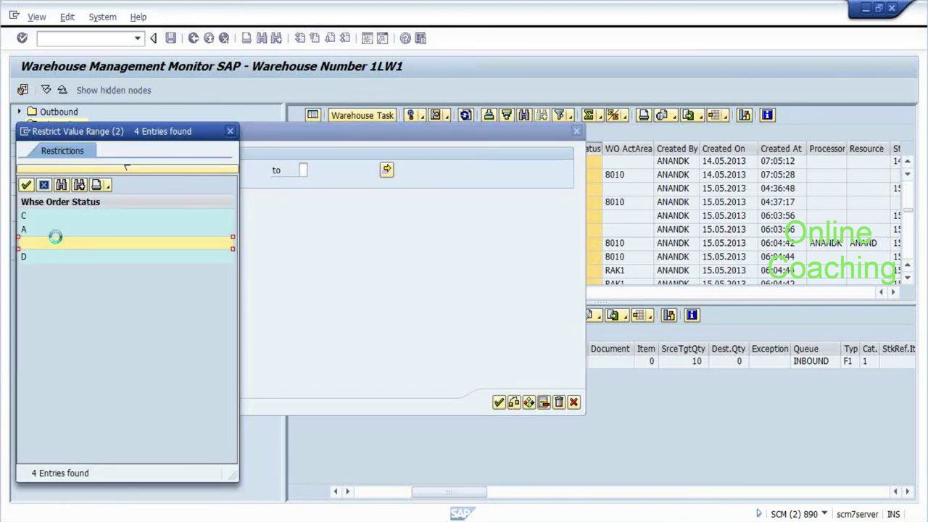
click(186, 169)
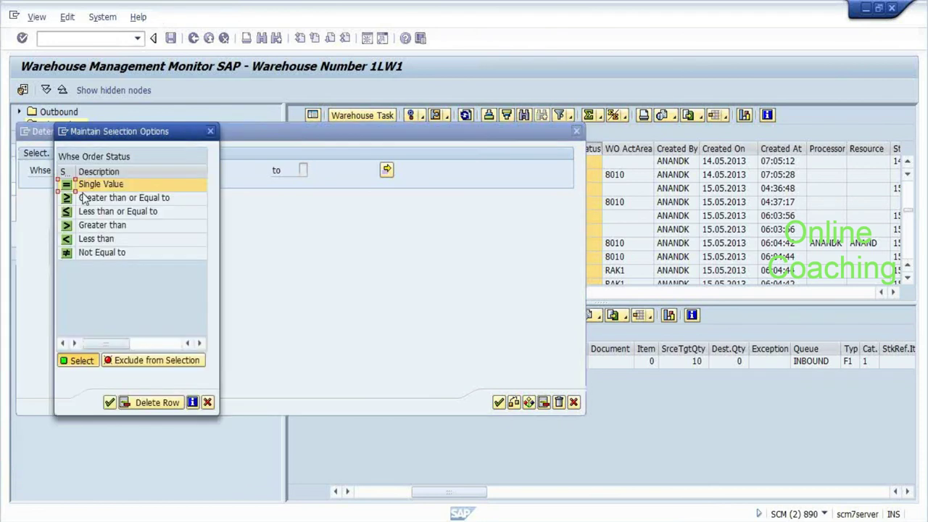
double_click(94, 184)
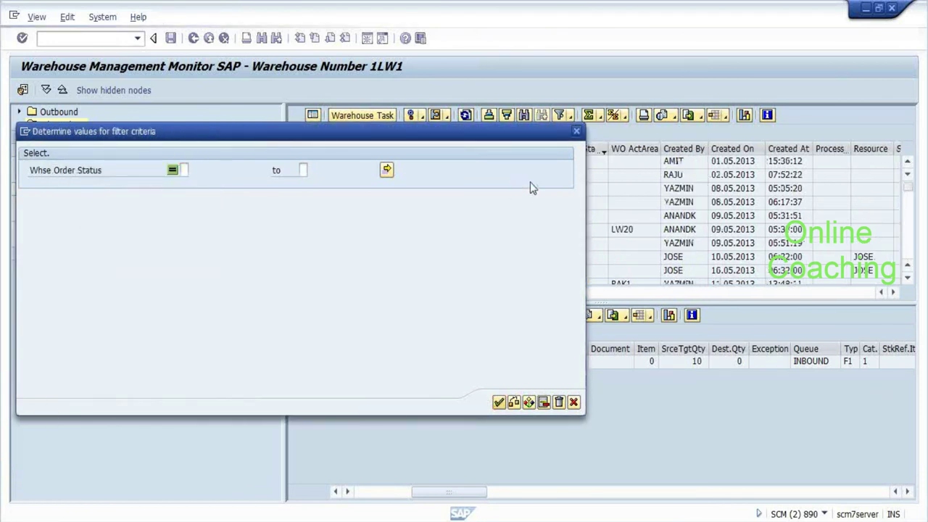
key(Return)
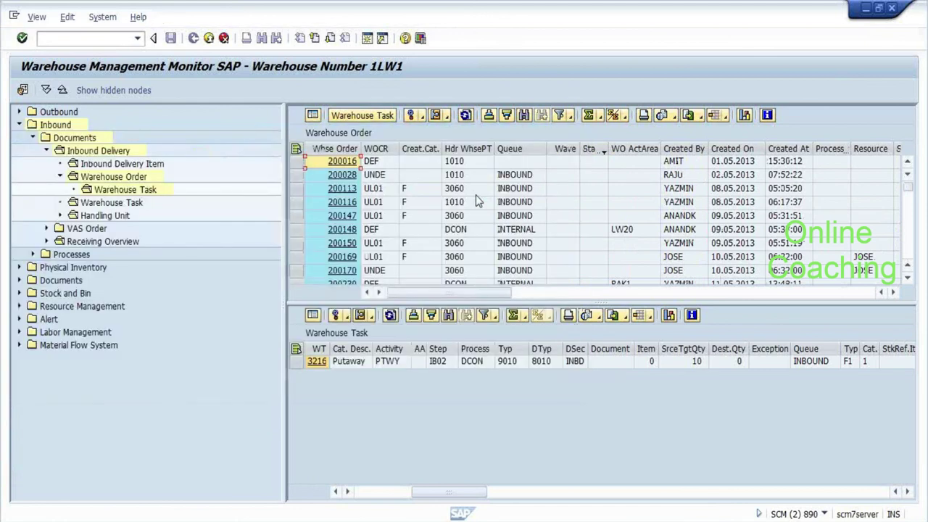
Select warehouse order 200016, review its available methods, and display its warehouse task.
click(296, 150)
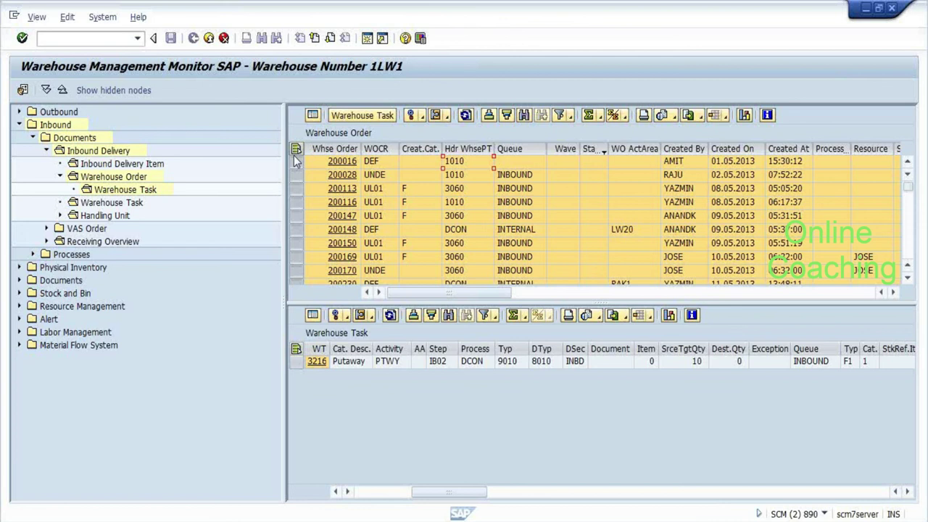
click(296, 161)
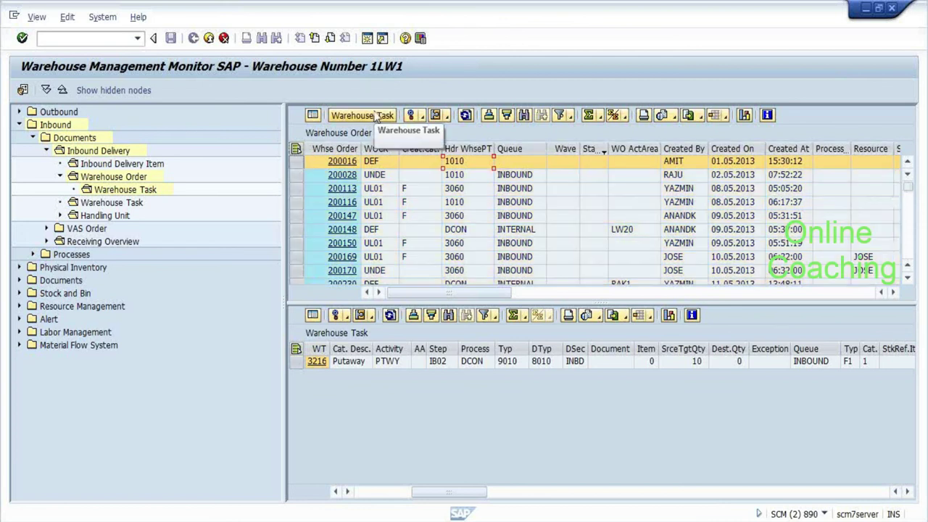
click(447, 118)
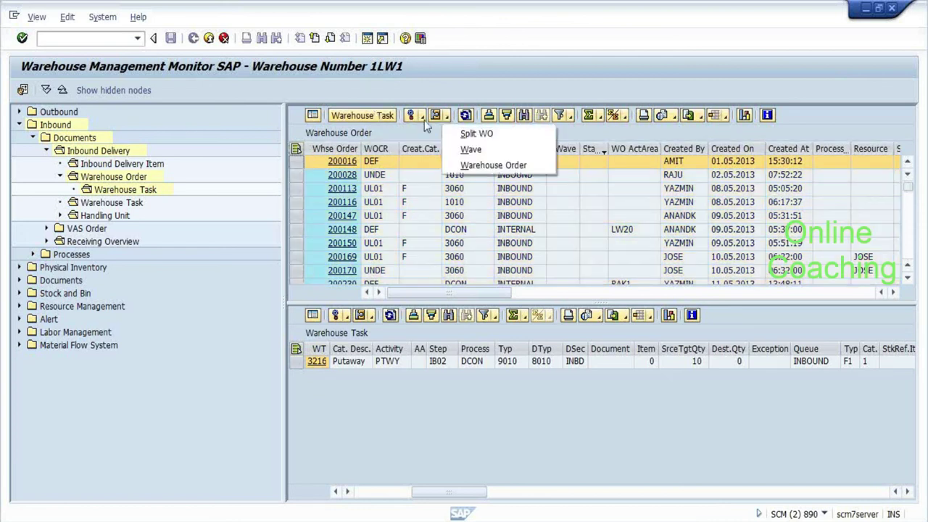
click(424, 120)
click(424, 120)
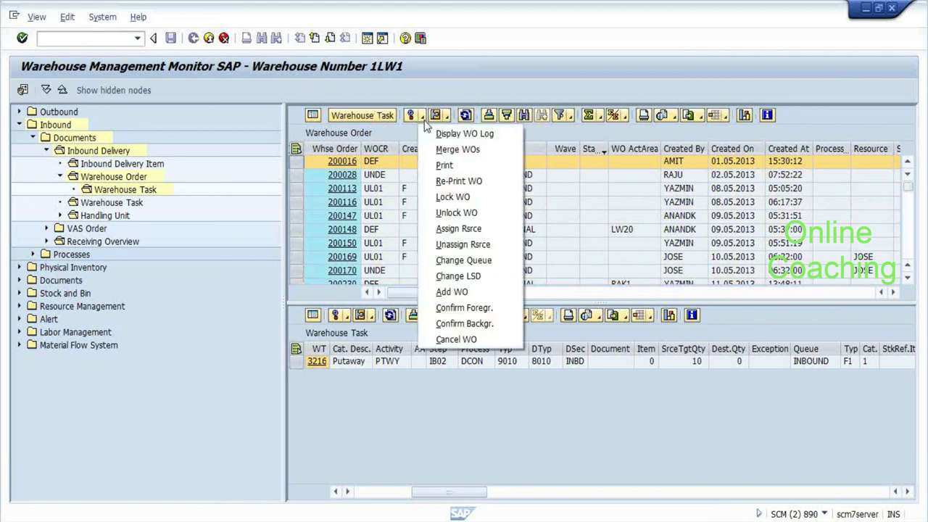
click(312, 185)
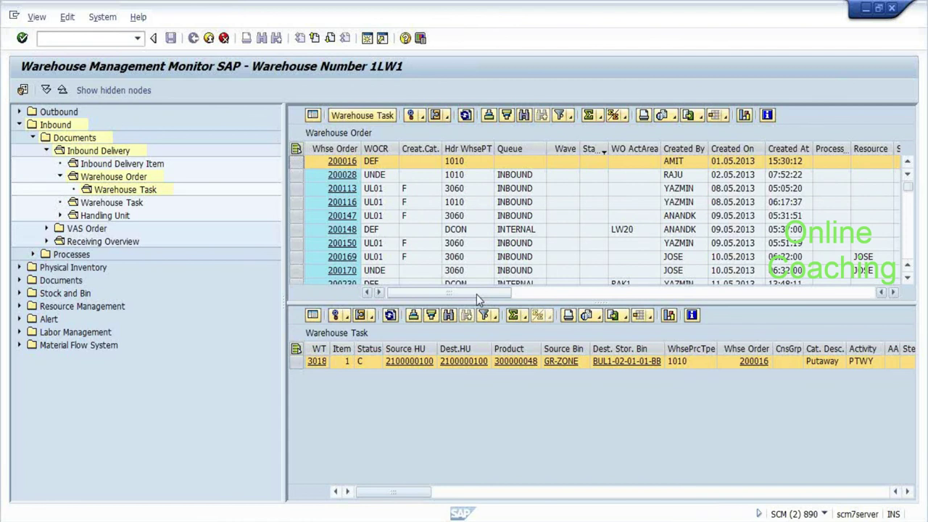
Review the methods available for warehouse task 3018 and open its inbound delivery.
click(348, 319)
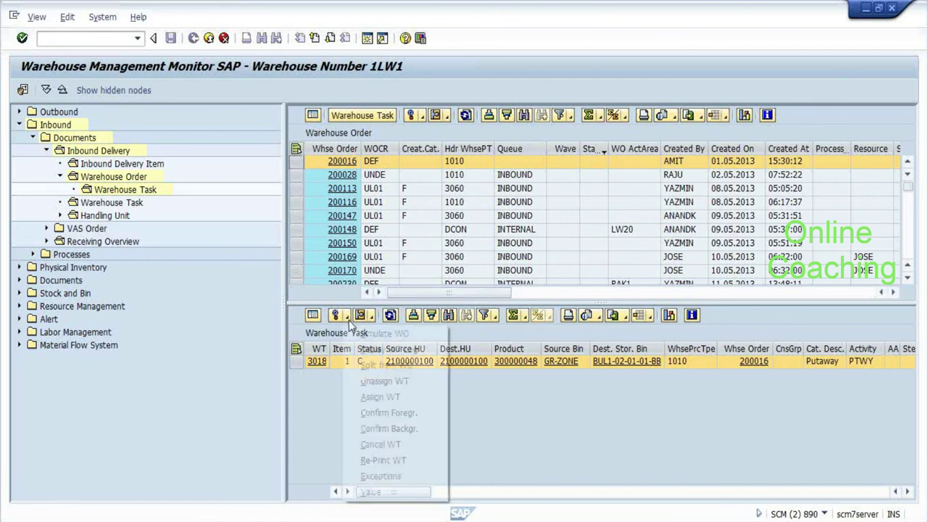
click(369, 319)
click(369, 321)
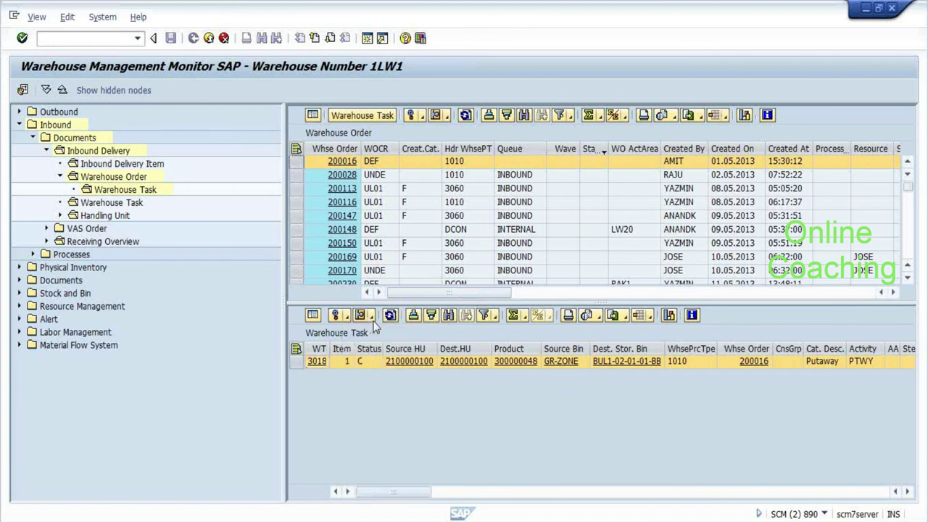
click(372, 322)
click(408, 350)
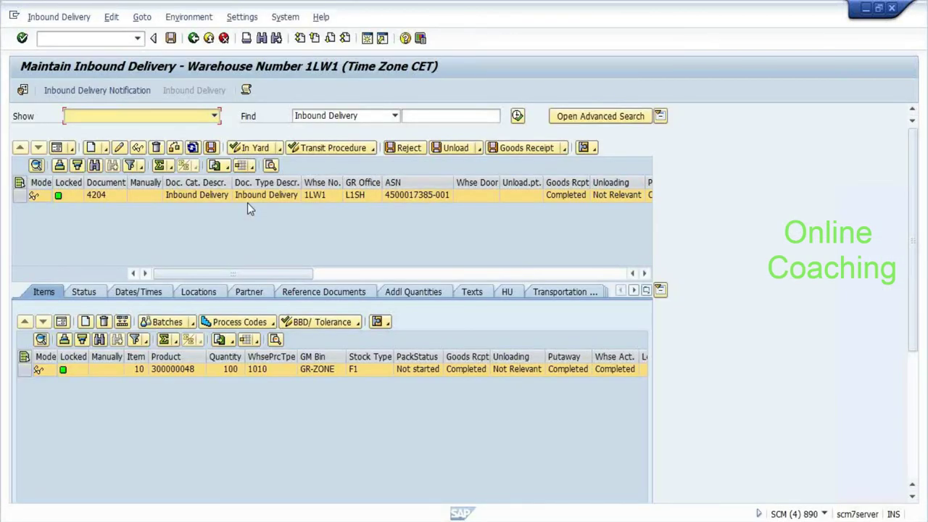
Adjust the width of the delivery header's Locked column and select the header's Locked cell for inbound delivery 4204.
click(101, 250)
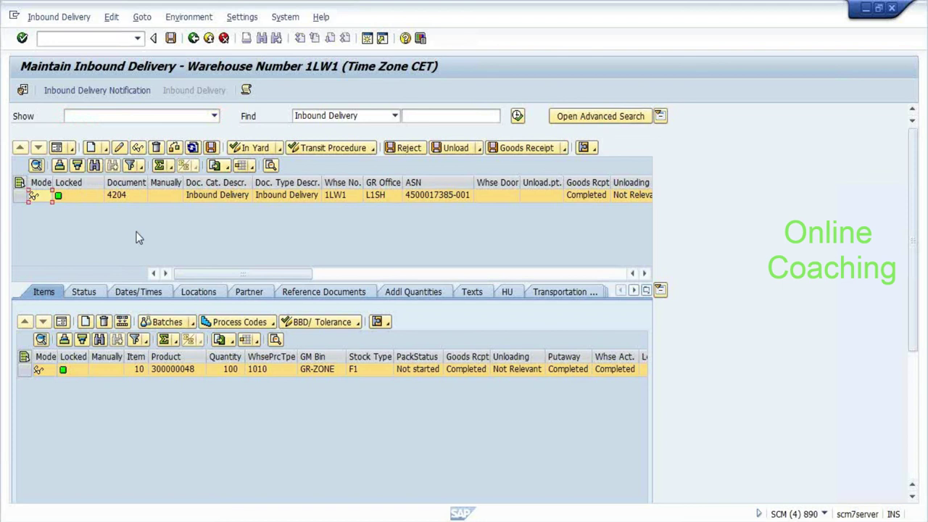
click(85, 193)
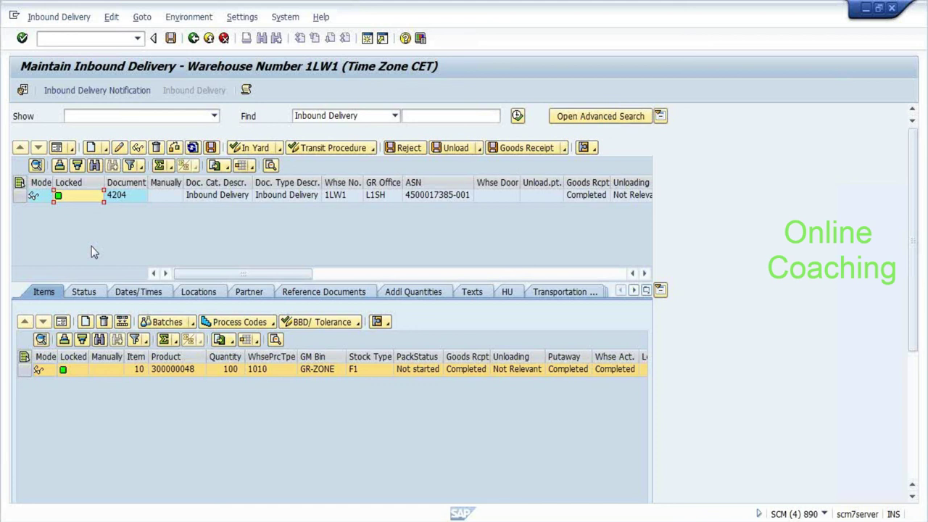
click(55, 199)
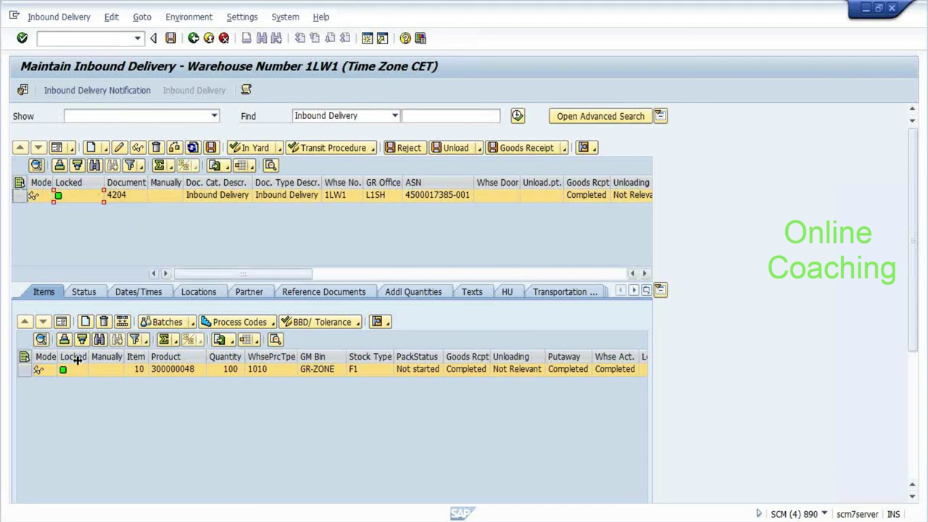
click(25, 359)
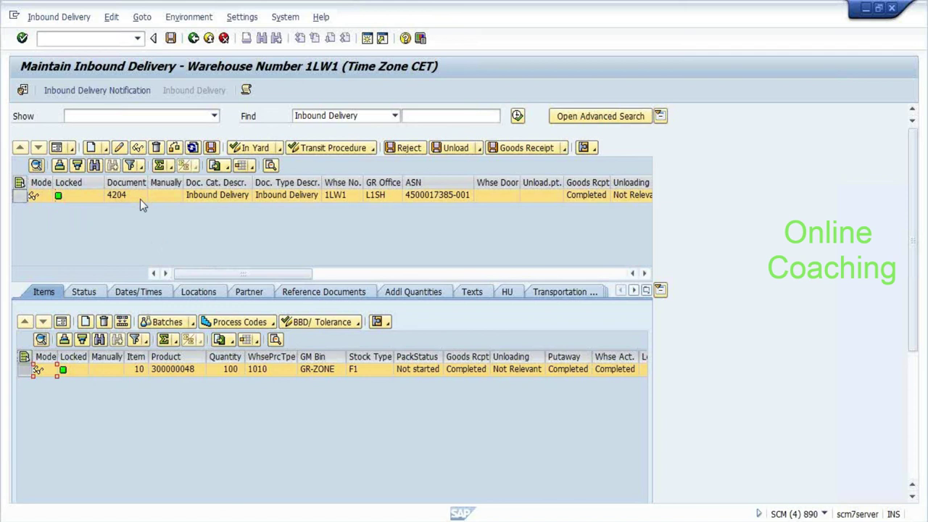
click(85, 198)
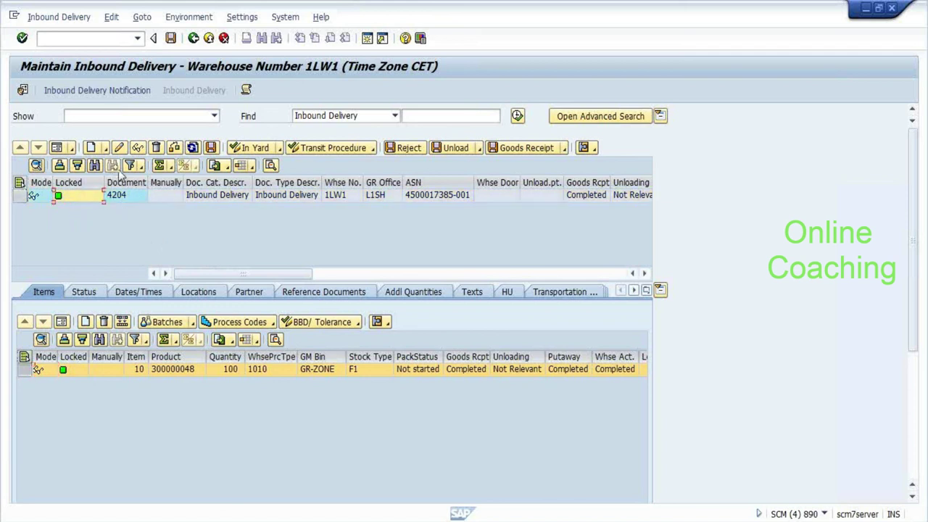
mouse_move(106, 182)
mouse_down()
mouse_move(89, 183)
mouse_move(99, 183)
mouse_up()
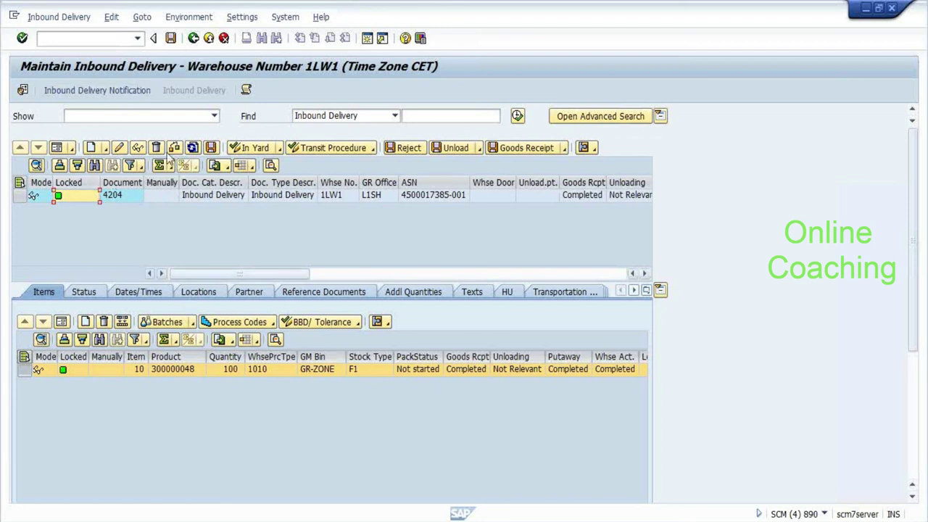
Display the warehouse tasks of the inbound delivery, return to the delivery, and select the header's Locked cell.
click(594, 149)
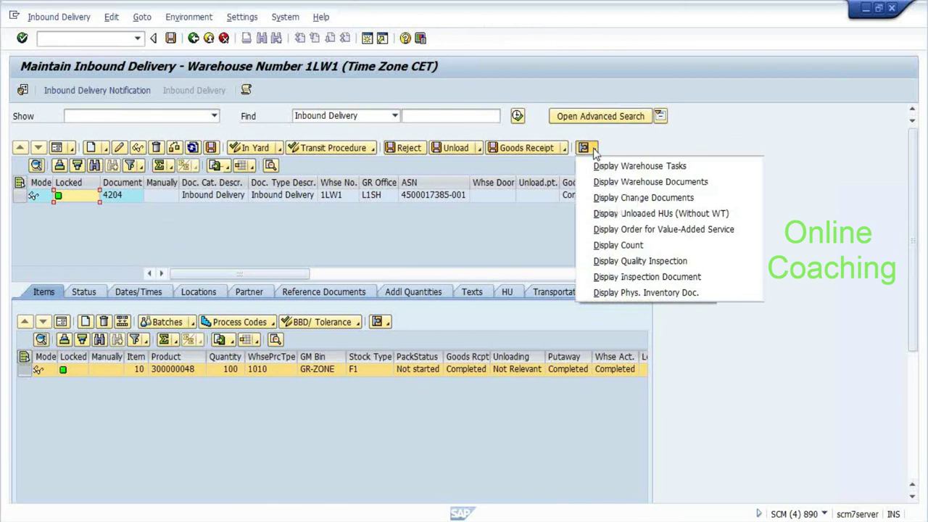
click(595, 151)
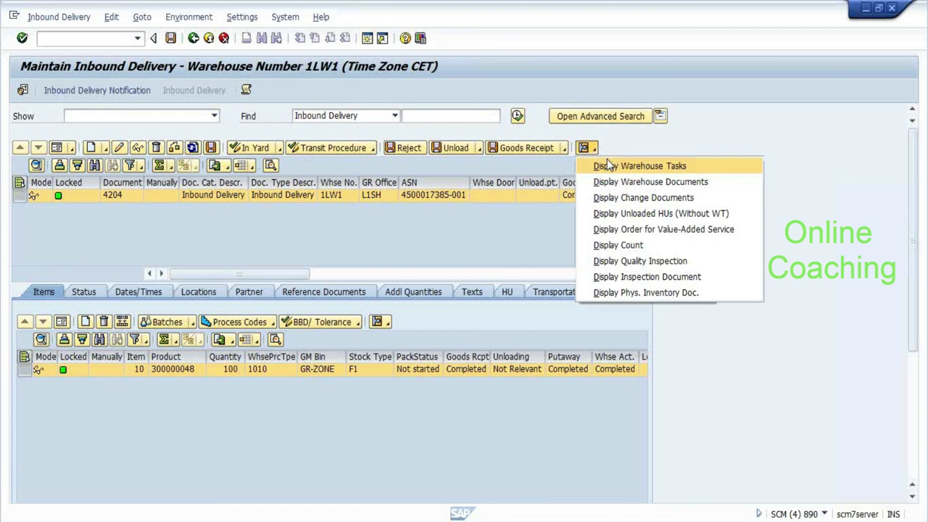
click(608, 166)
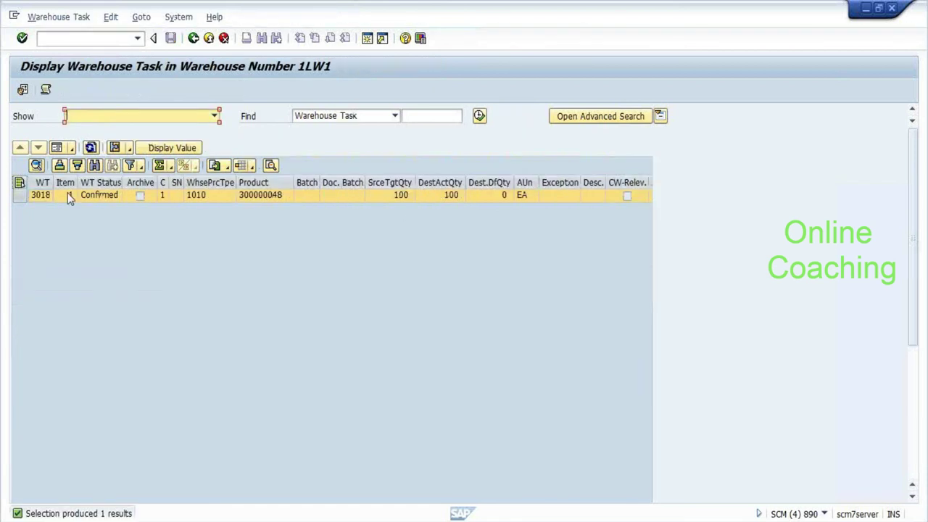
double_click(68, 193)
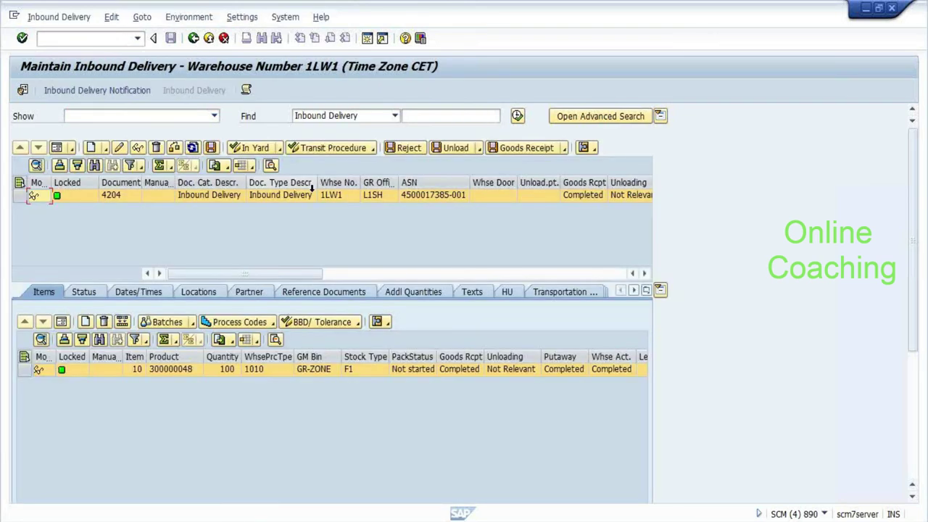
click(72, 195)
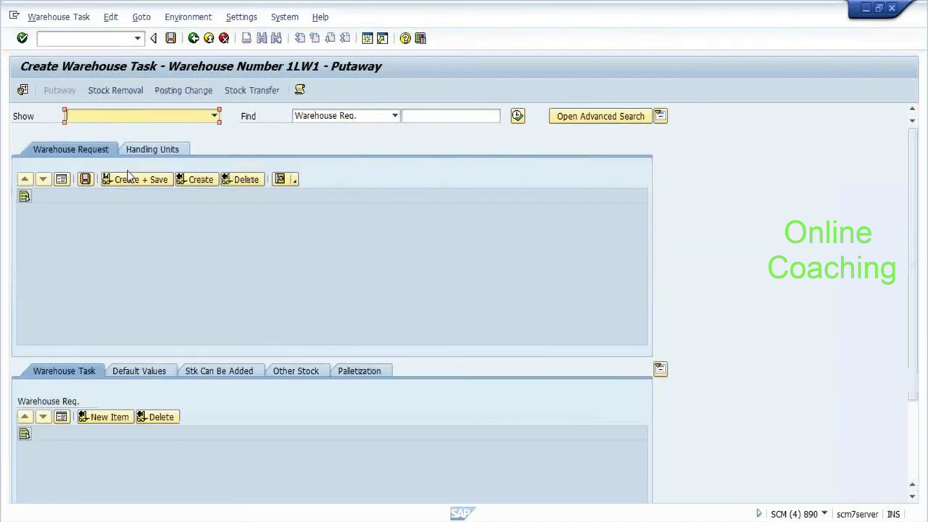
Show the handling units view of the putaway warehouse task creation, and return to the warehouse monitor.
click(160, 149)
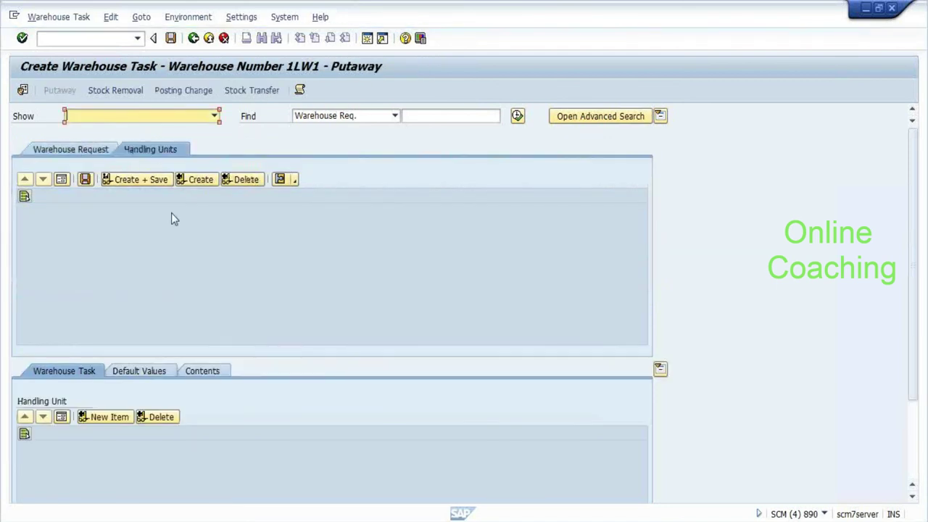
click(193, 39)
click(193, 39)
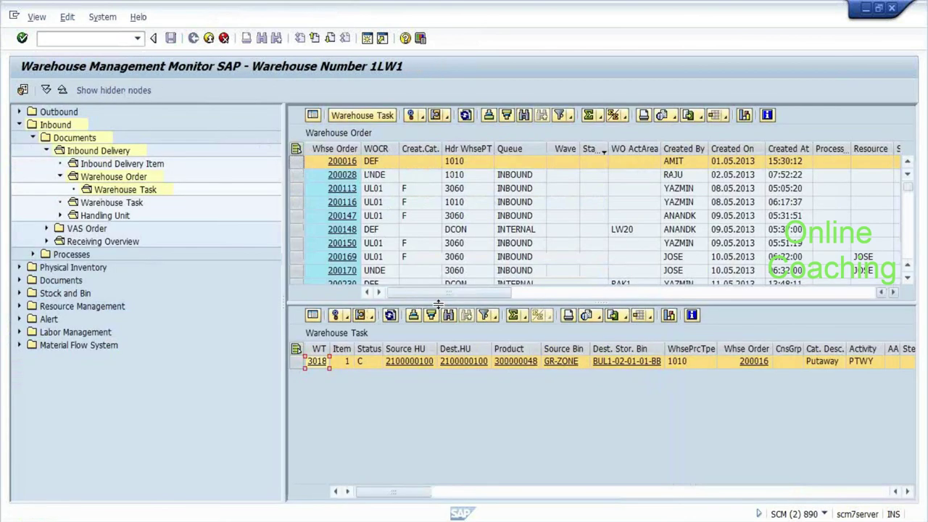
Look through the warehouse order list and select the INBOUND order with creation rule UNDE and process type IKTS.
click(464, 175)
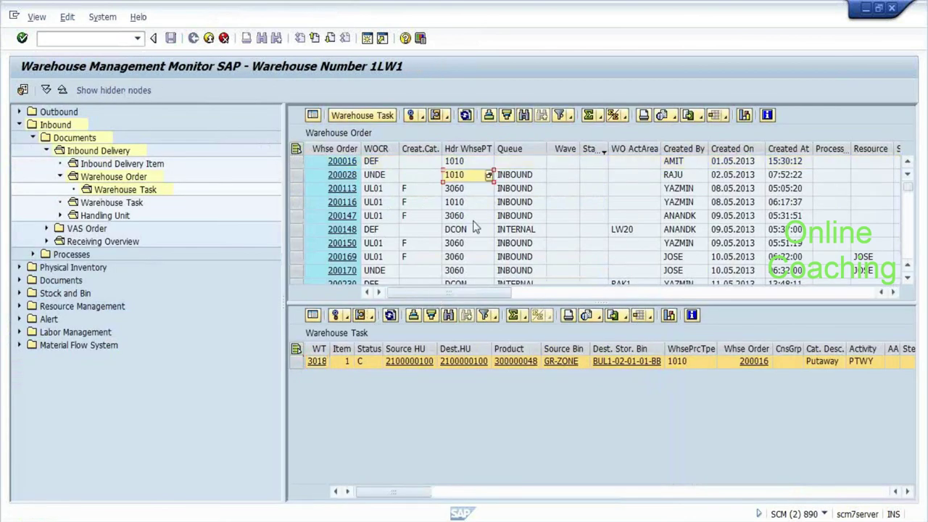
scroll(475, 227, down, 4)
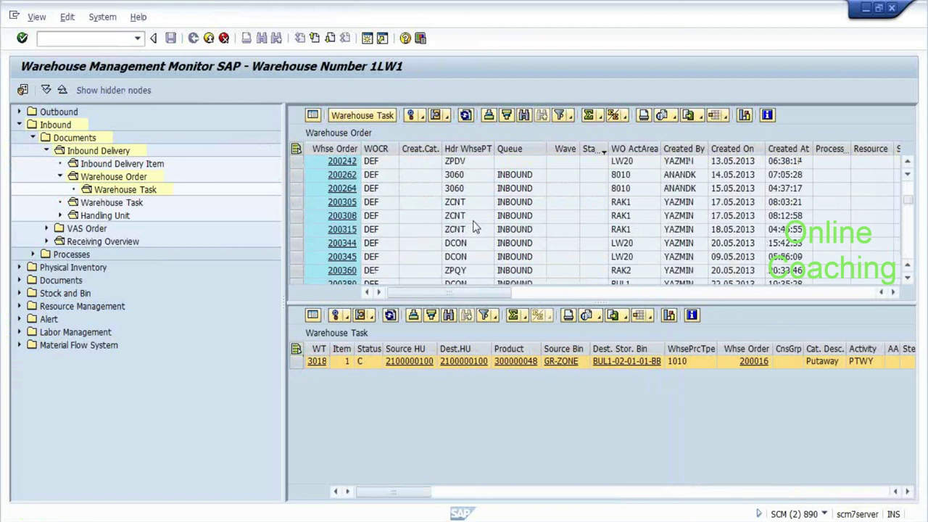
scroll(475, 227, down, 4)
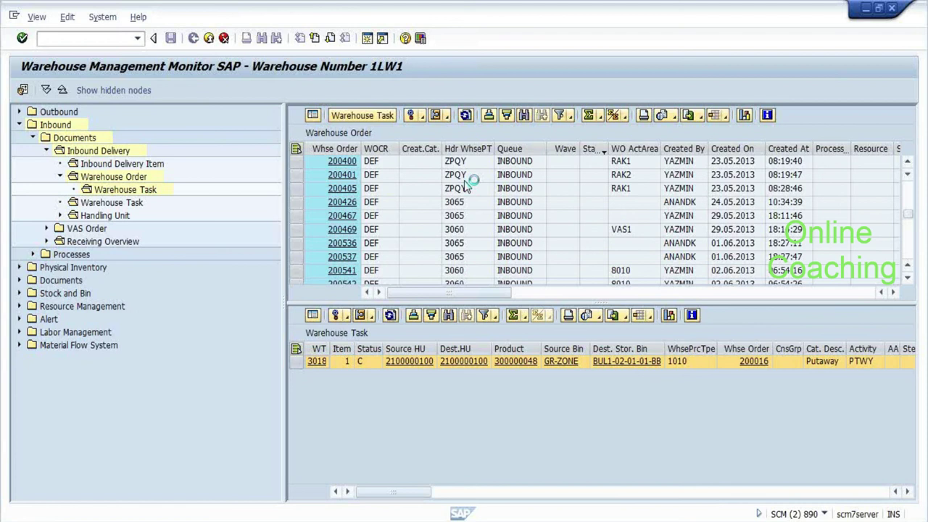
scroll(468, 185, down, 4)
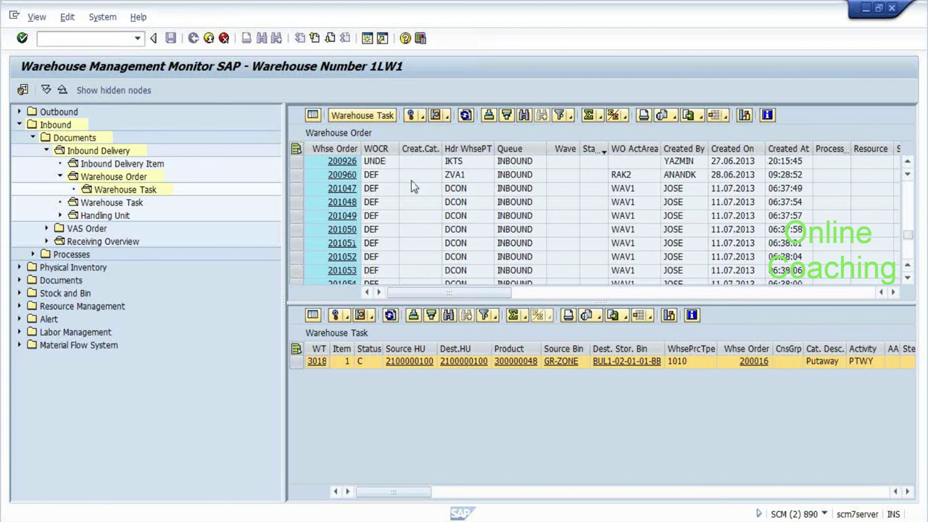
click(298, 161)
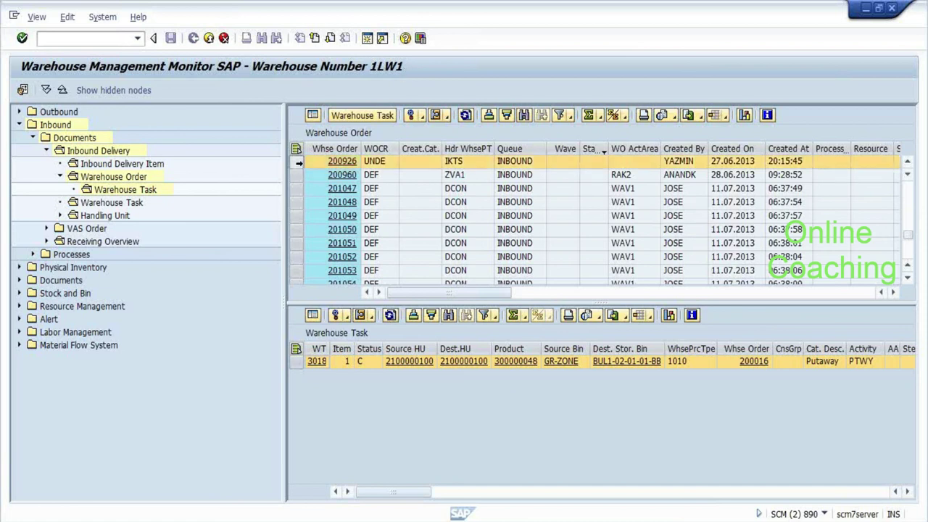
Assign resource 101ERP to the selected warehouse order and accept refreshing the list.
click(424, 117)
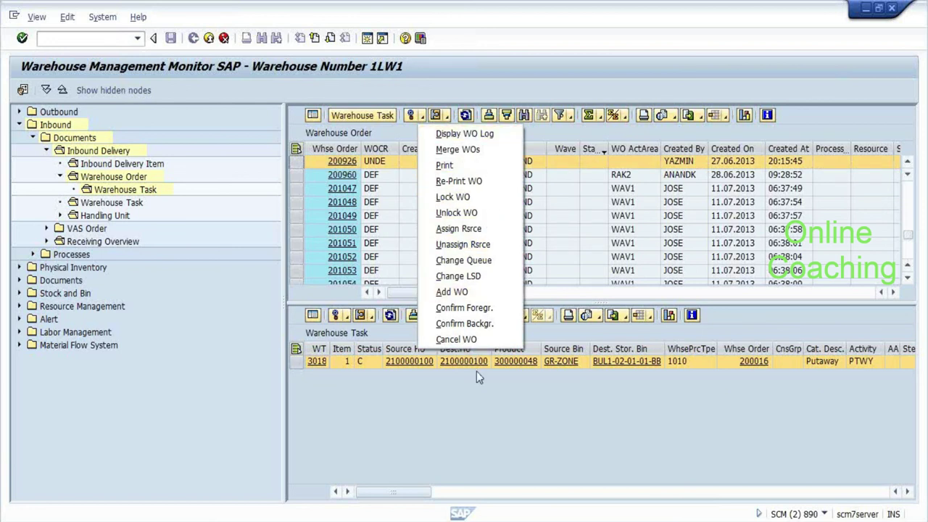
click(470, 229)
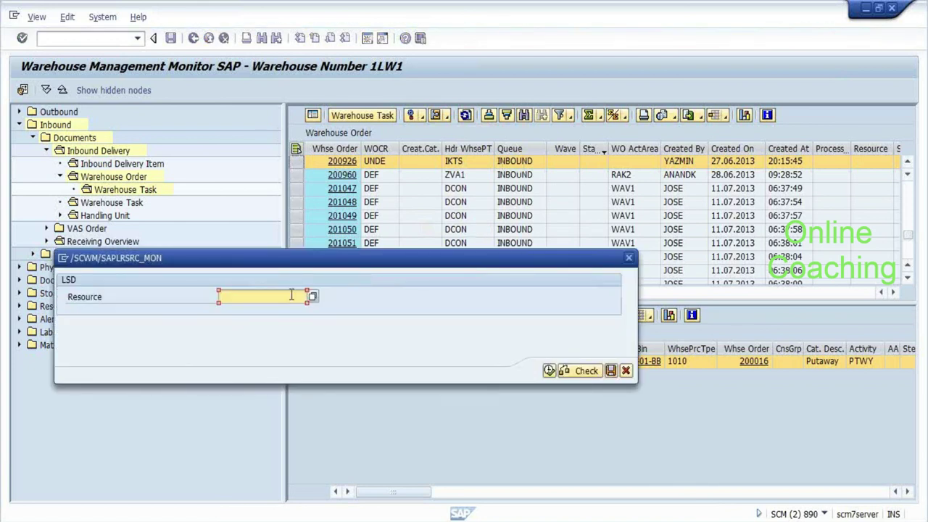
click(311, 297)
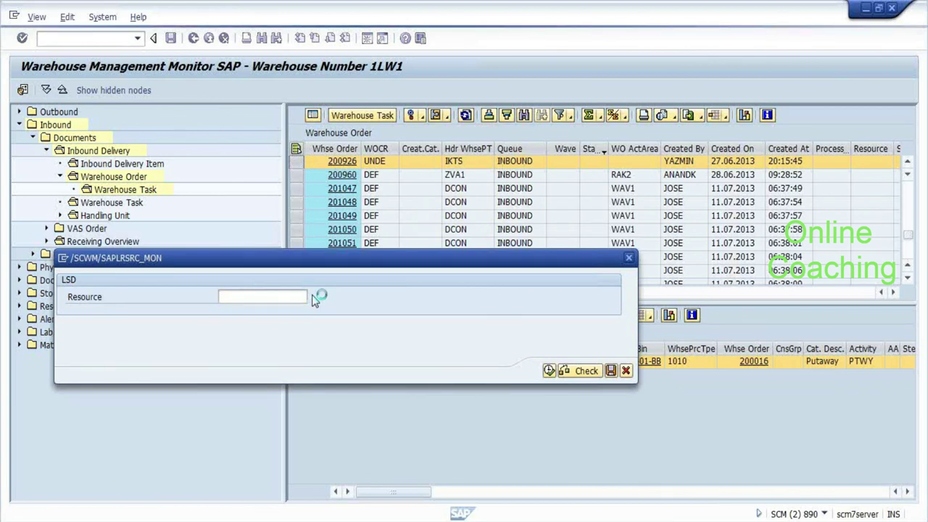
click(306, 282)
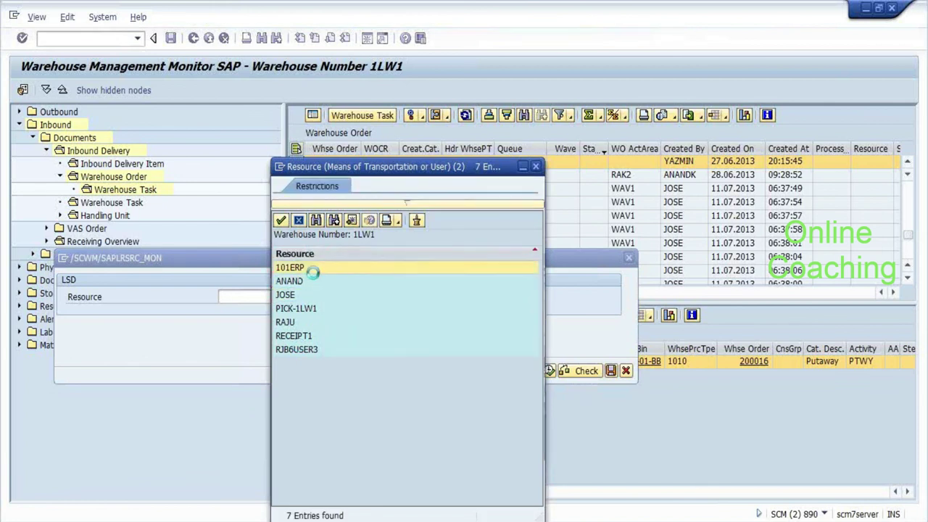
double_click(314, 268)
click(549, 370)
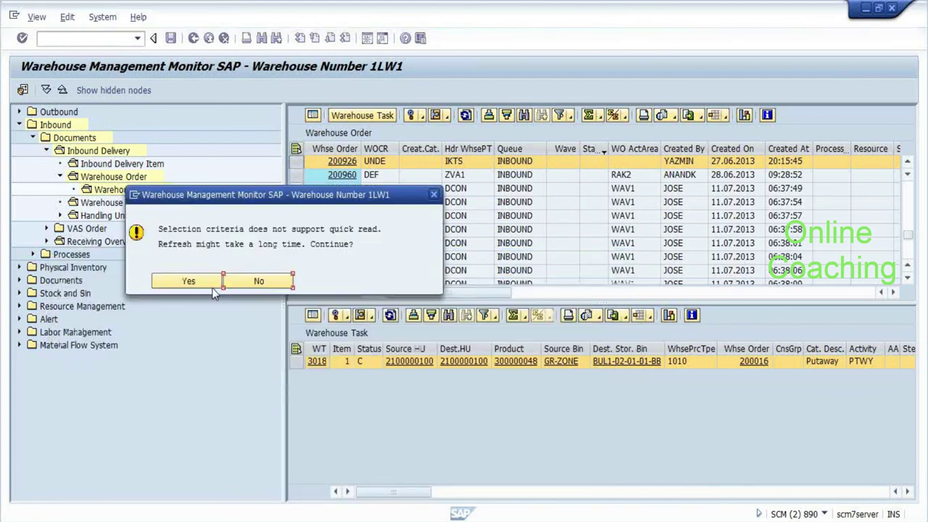
click(186, 282)
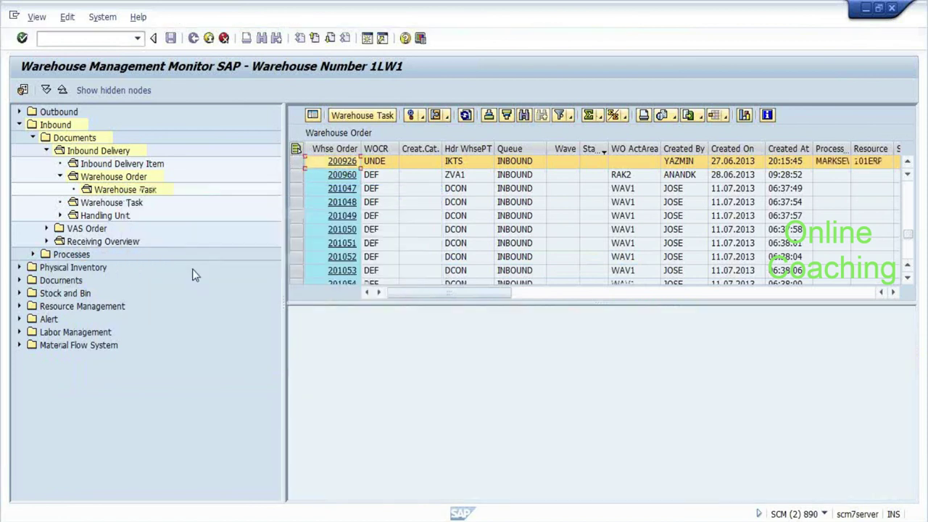
Open the details of the warehouse order with creation rule UNDE and highlight its Resource value under Times.
click(337, 161)
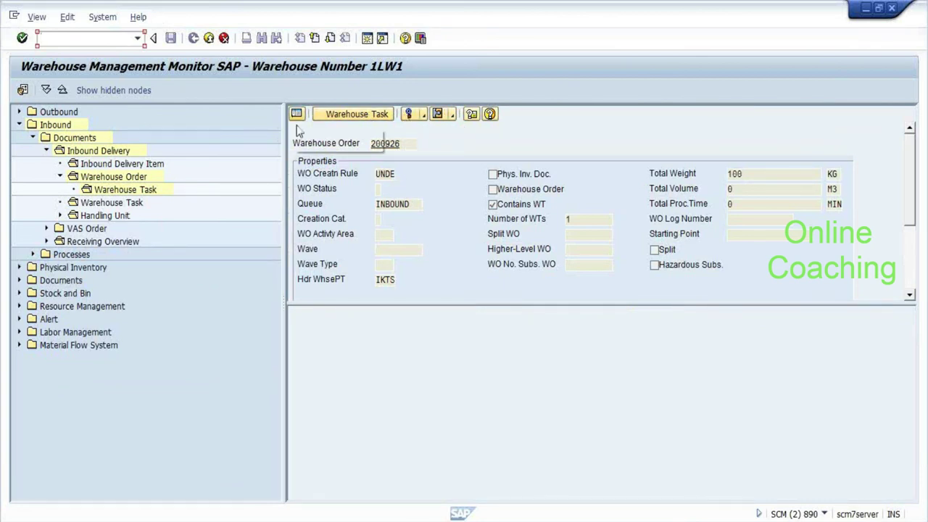
double_click(661, 27)
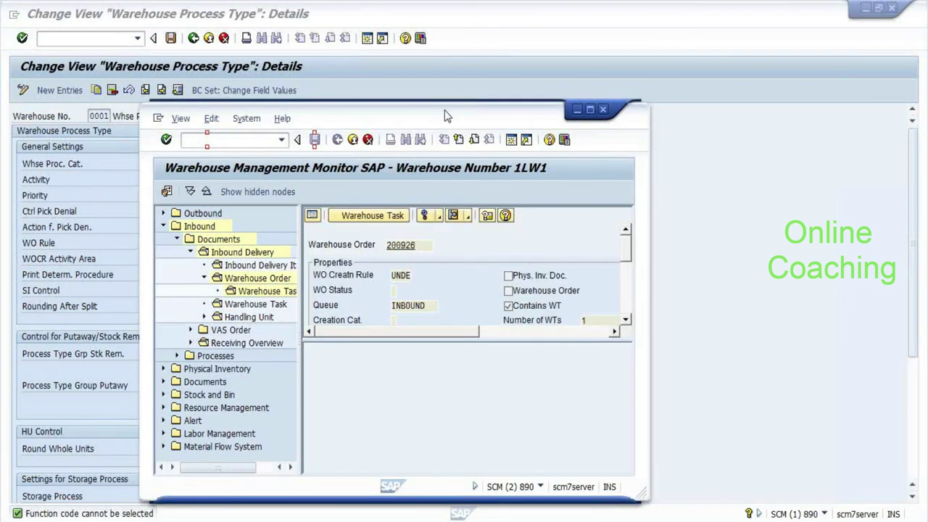
drag(448, 116, 434, 116)
scroll(622, 285, down, 3)
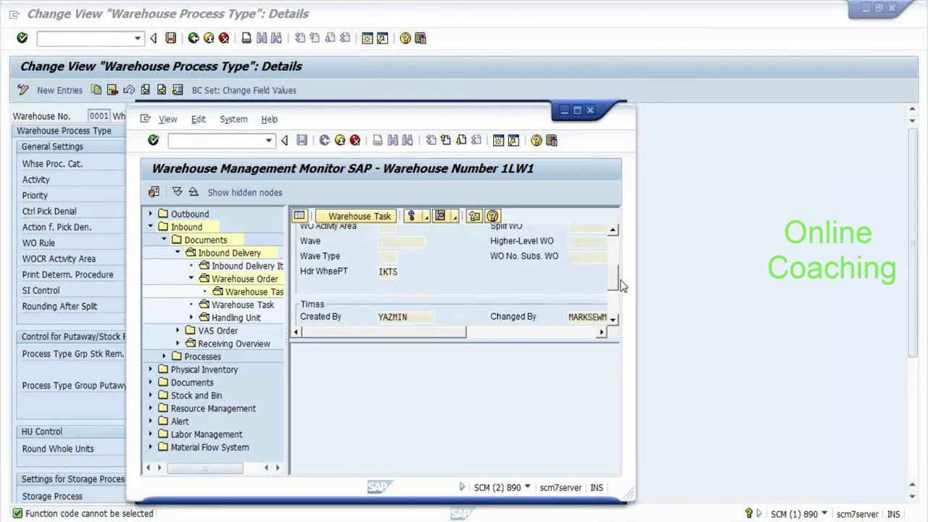
scroll(622, 286, down, 3)
double_click(392, 272)
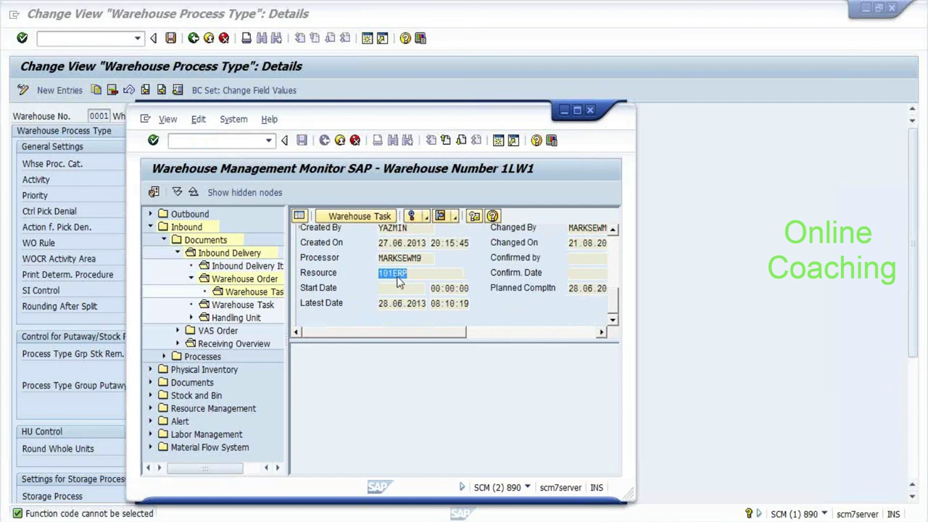
double_click(377, 116)
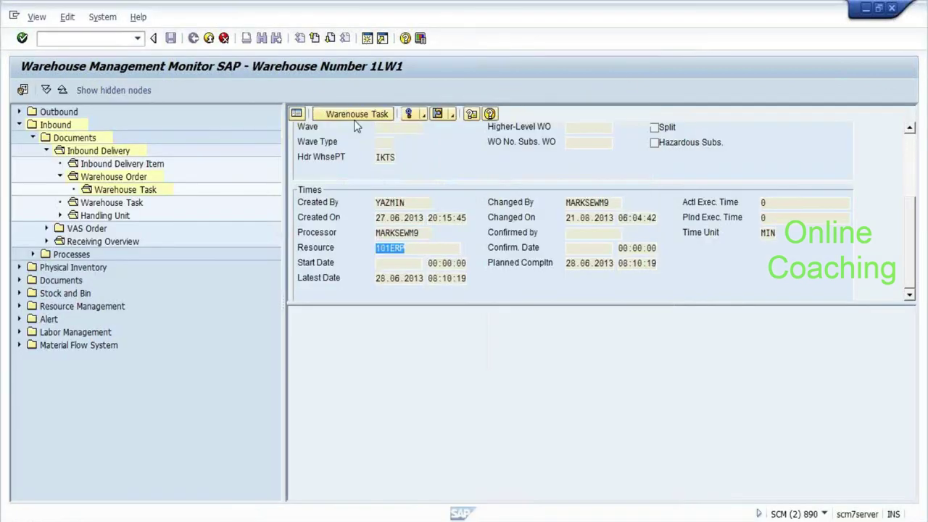
Try to unassign the resource from the warehouse order and accept refreshing the list.
click(355, 116)
click(454, 247)
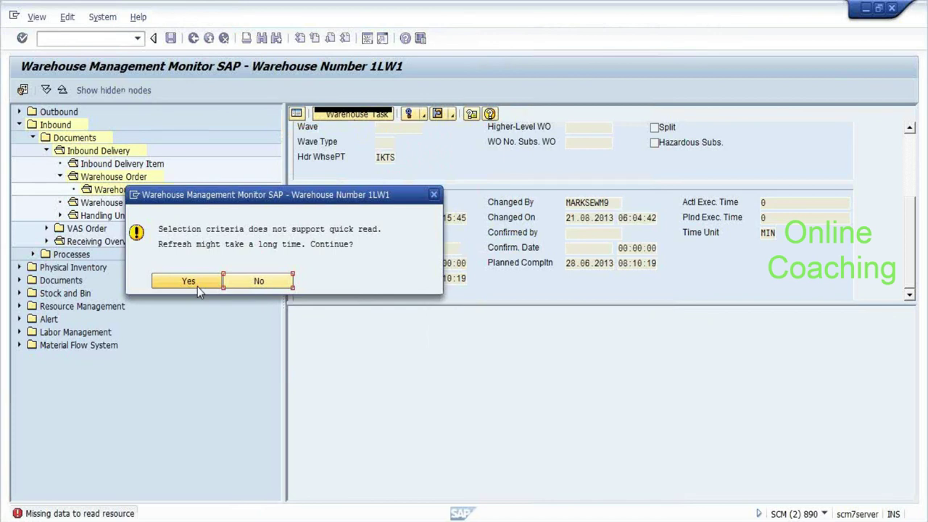
click(197, 285)
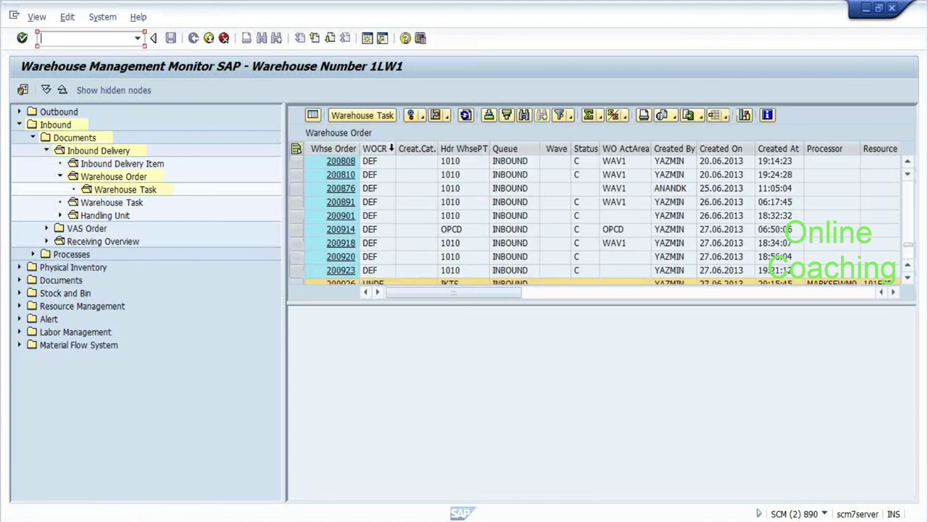
Review the warehouse order's processor, resource and date details once more in the form view.
click(878, 8)
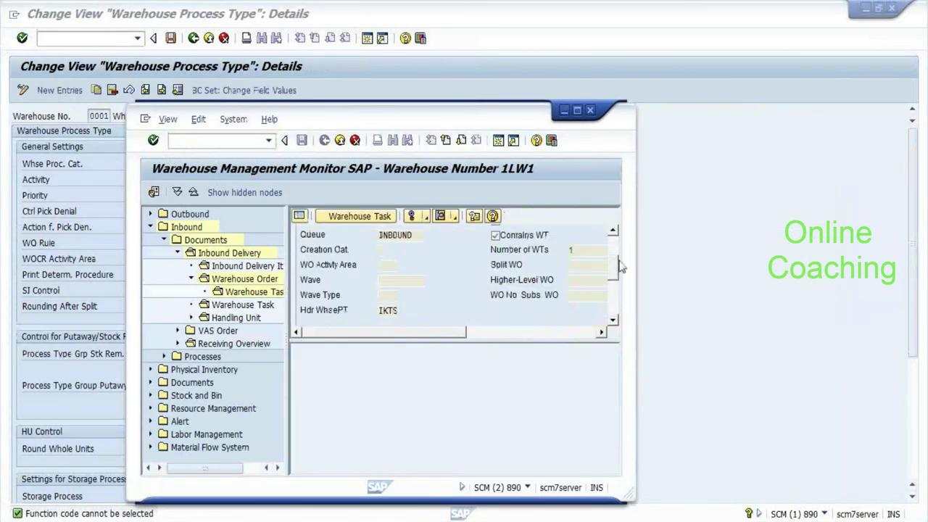
drag(620, 267, 584, 101)
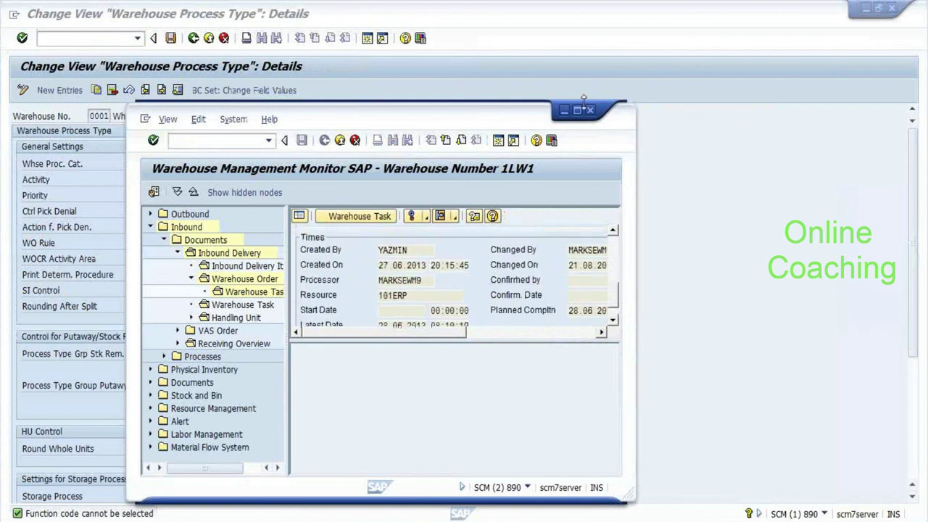
click(579, 109)
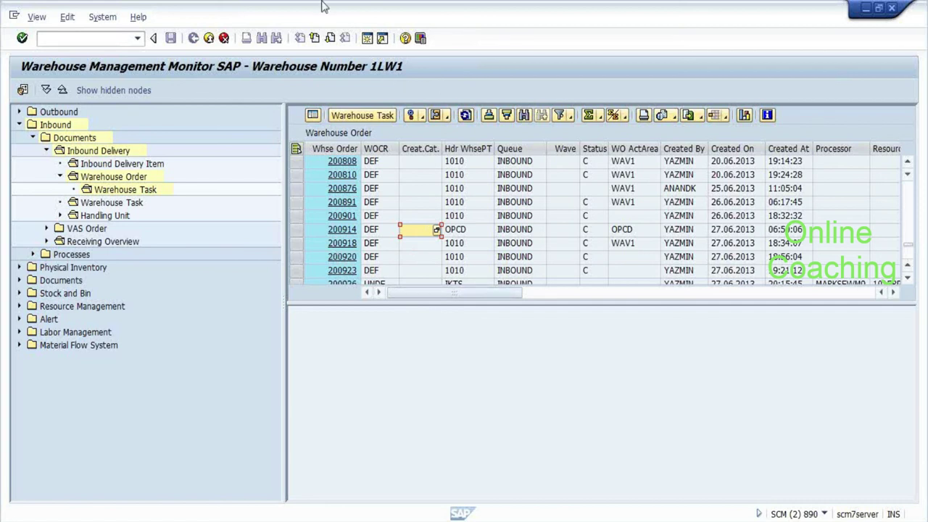
Switch to the Warehouse Process Type configuration session and return from the Transfer details to the overview list.
key(alt+Tab)
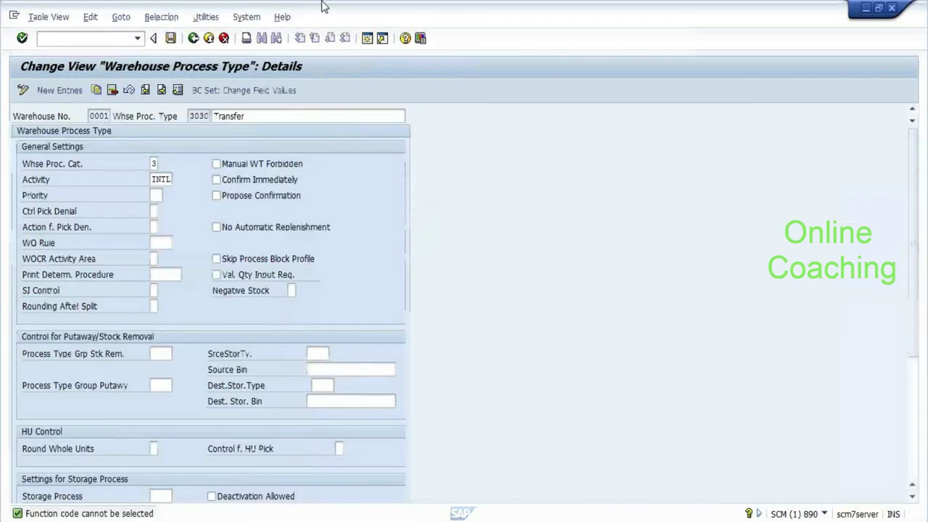
key(F3)
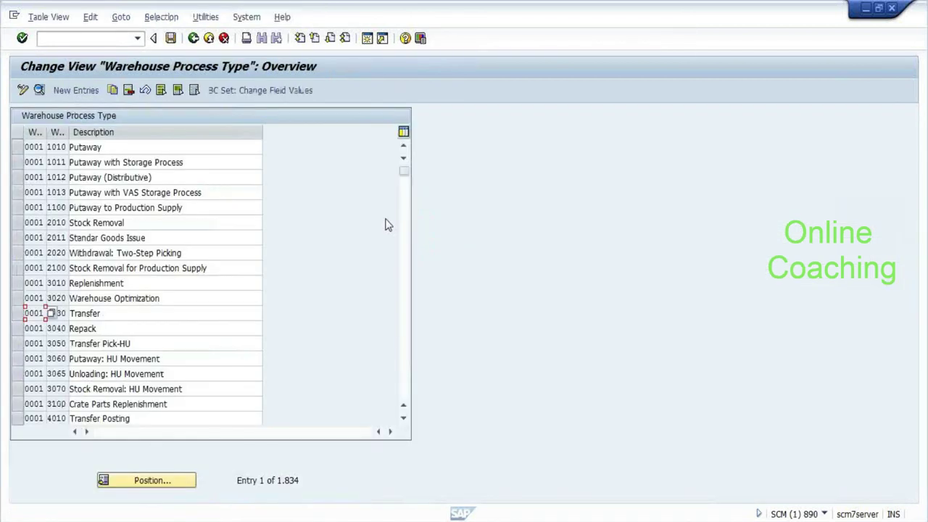